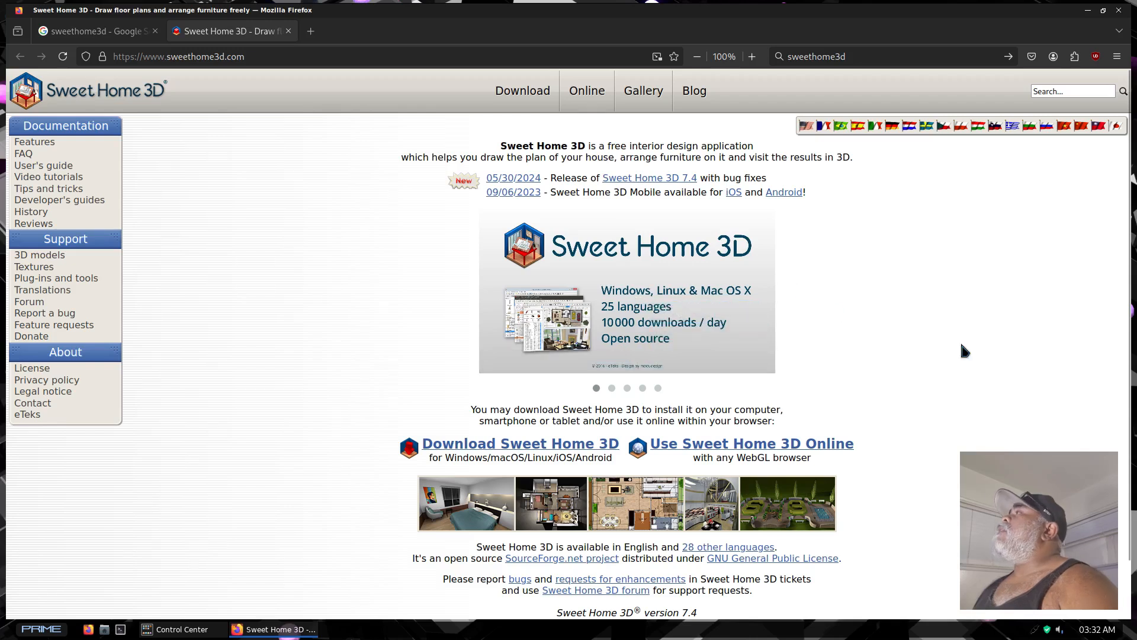
Look over the Sweet Home 3D home page and download the Linux archive SweetHome3D-7.4-linux-x64.tgz
{"action": "scroll", "coordinate": [330, 343], "scroll_direction": "down", "scroll_amount": 1}
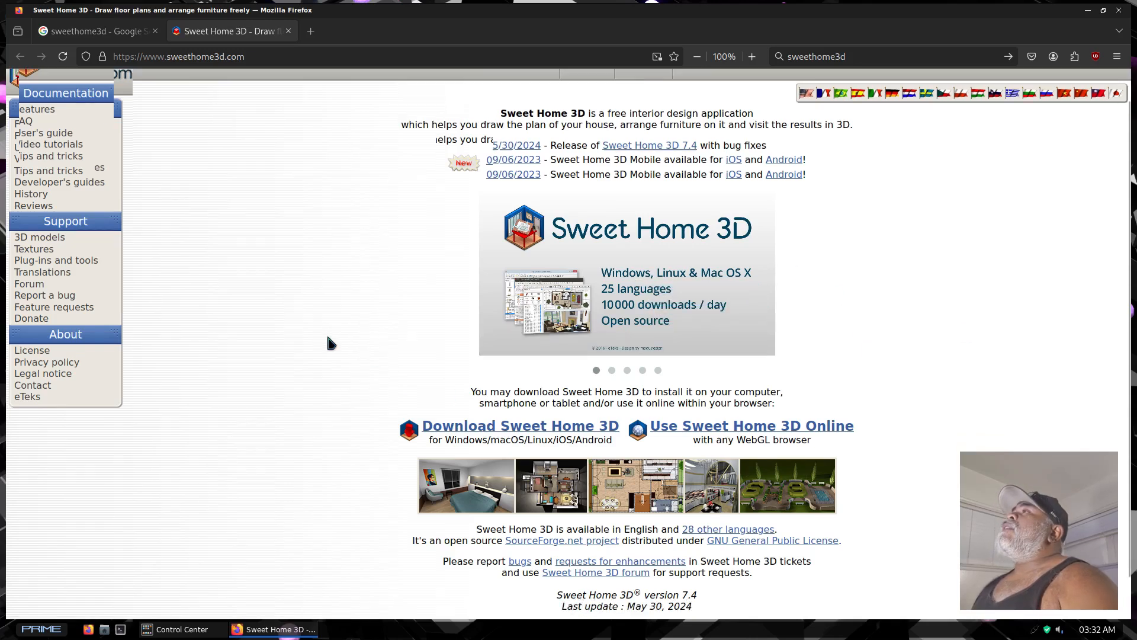
{"action": "scroll", "coordinate": [311, 451], "scroll_direction": "up", "scroll_amount": 1}
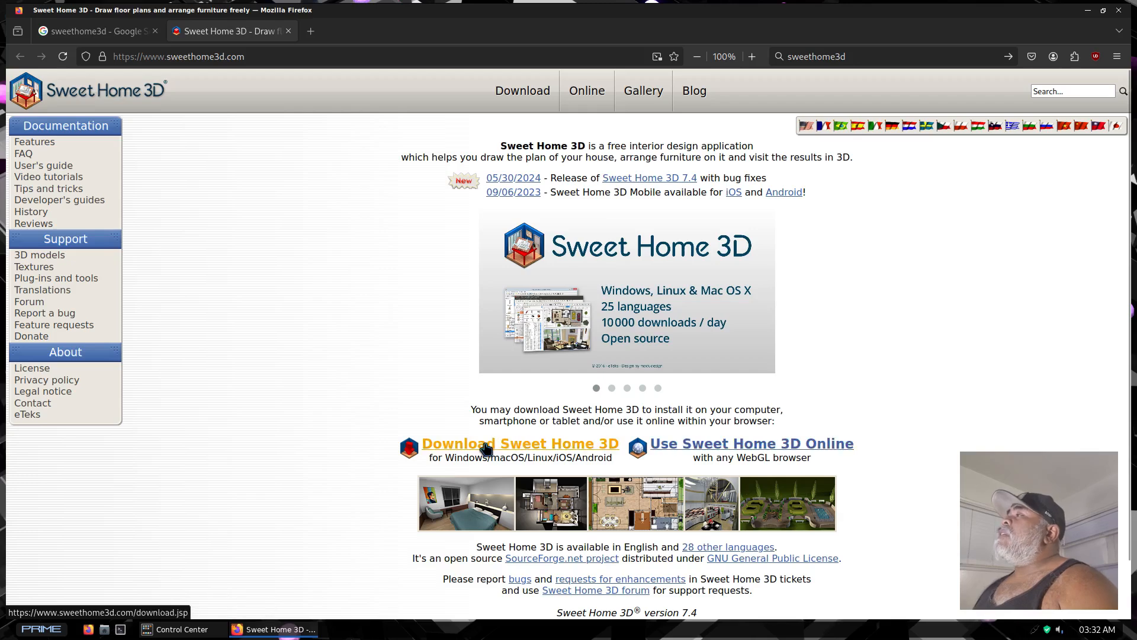
{"action": "left_click", "coordinate": [485, 446]}
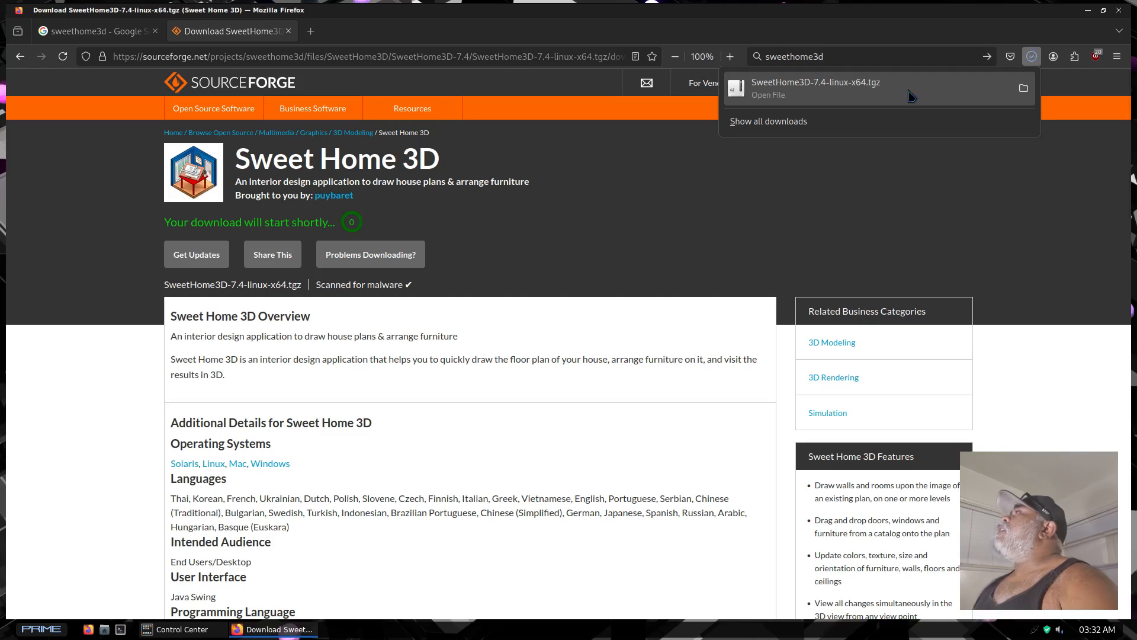
Open the downloaded SweetHome3D-7.4-linux-x64.tgz archive and extract all its files into the Home folder
{"action": "left_click", "coordinate": [837, 88]}
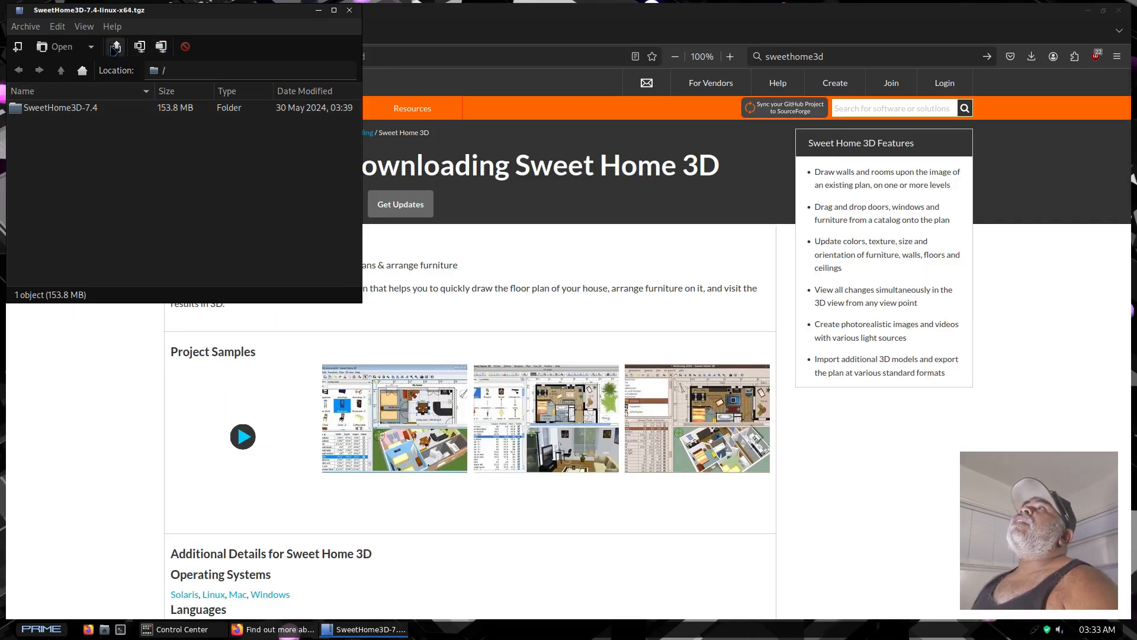
{"action": "left_click", "coordinate": [115, 47]}
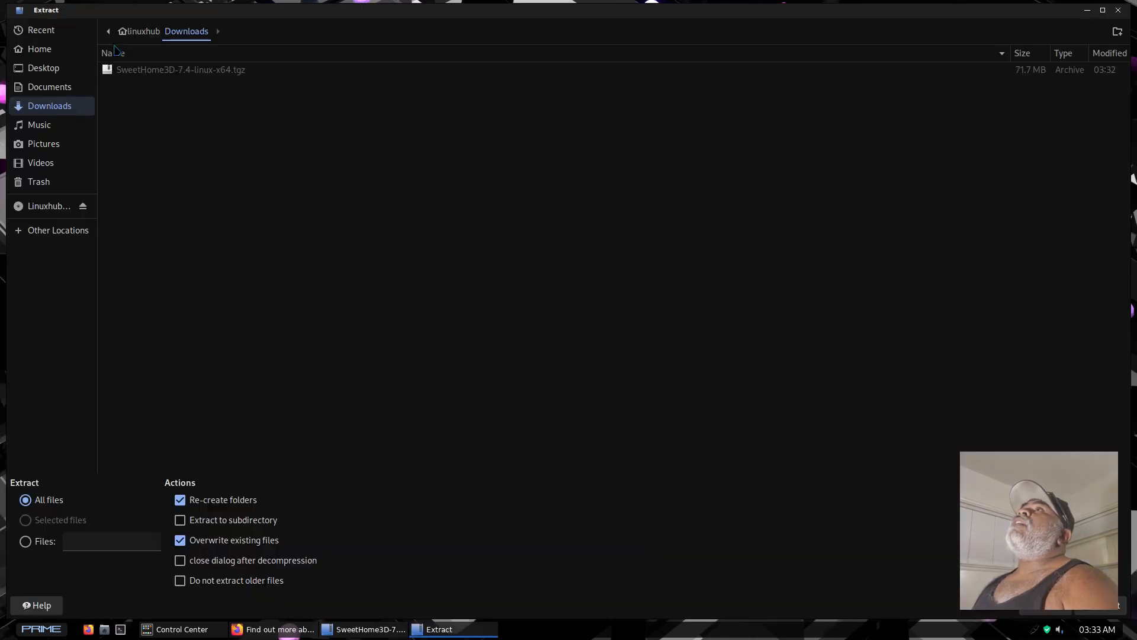
{"action": "left_click", "coordinate": [39, 48]}
{"action": "left_click", "coordinate": [1101, 605]}
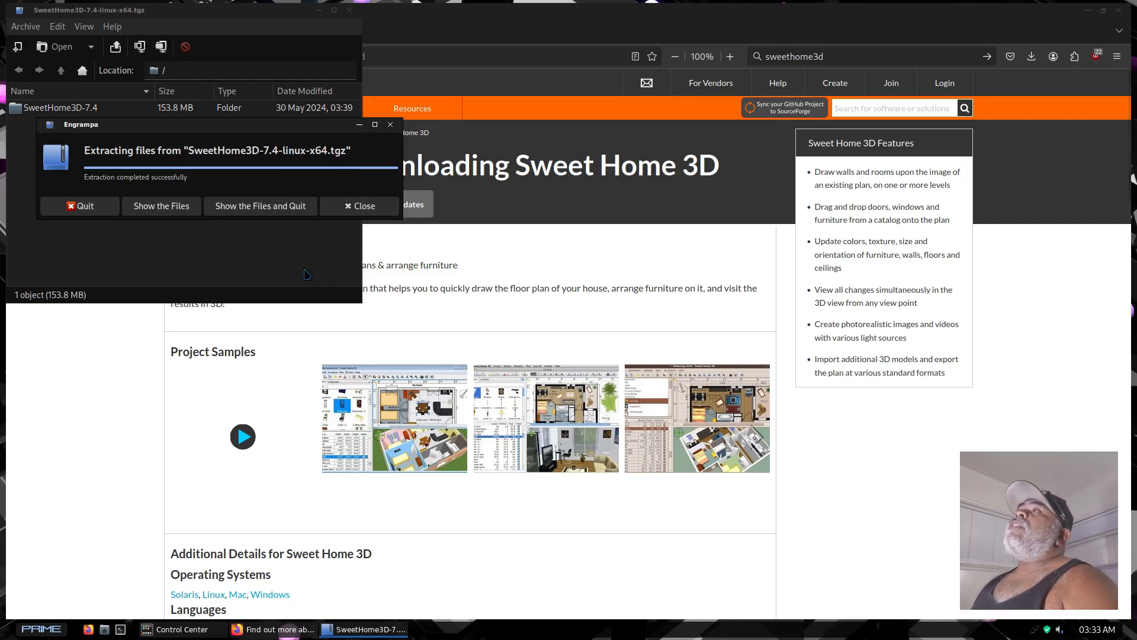
Show the extracted files and copy the SweetHome3D-Java3D-1_5_2 launcher from the SweetHome3D-7.4 folder
{"action": "left_click", "coordinate": [164, 212]}
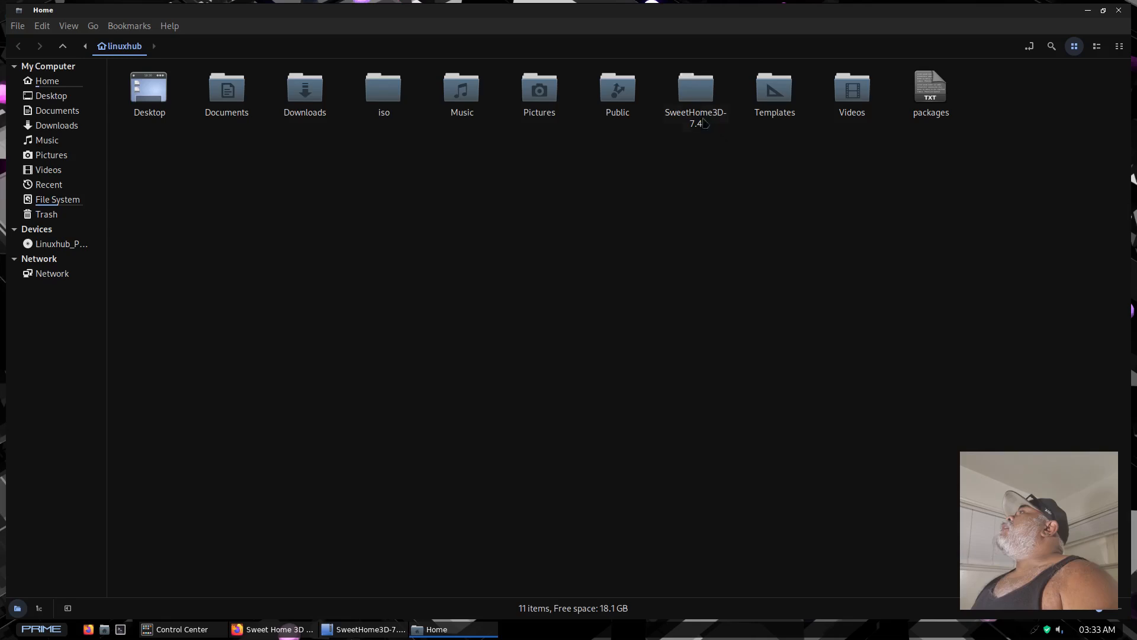
{"action": "double_click", "coordinate": [690, 92]}
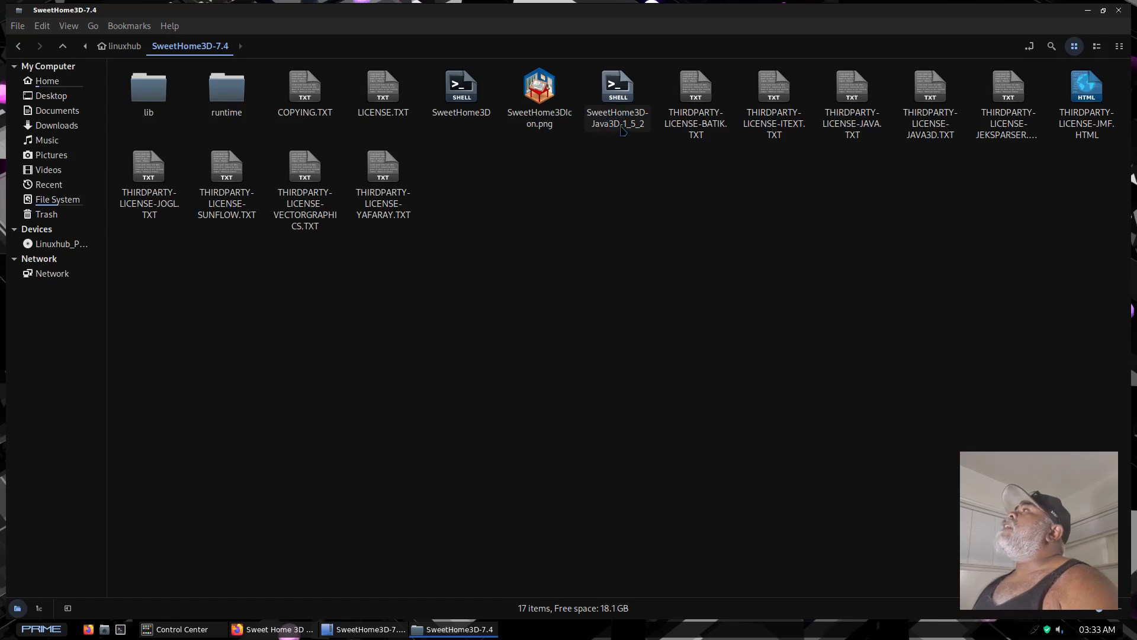
{"action": "right_click", "coordinate": [616, 92]}
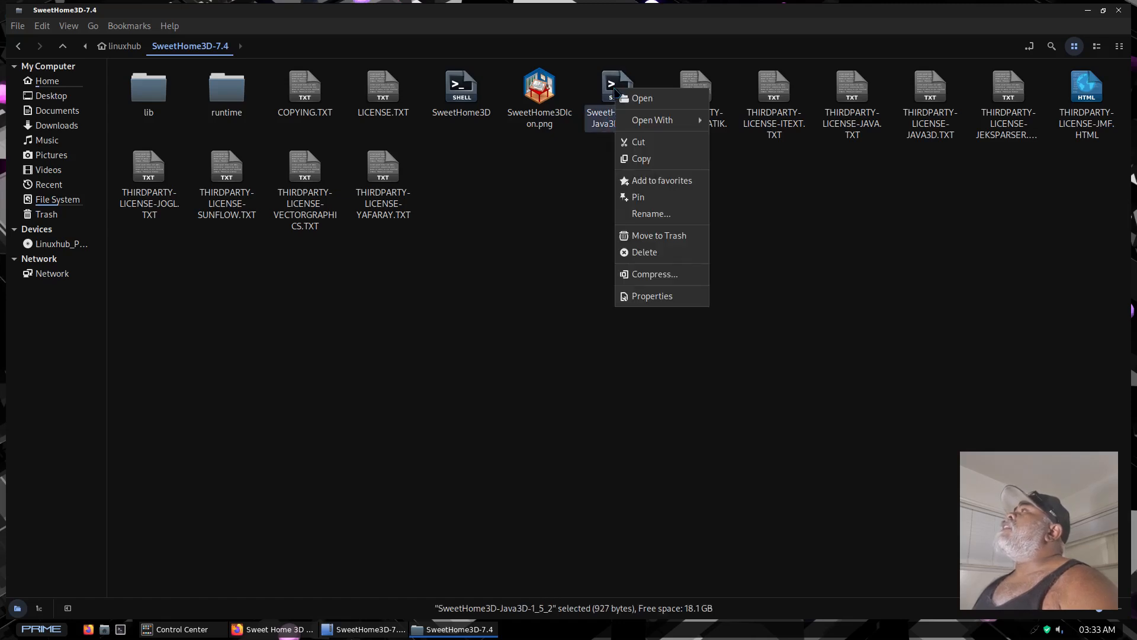
{"action": "left_click", "coordinate": [641, 159]}
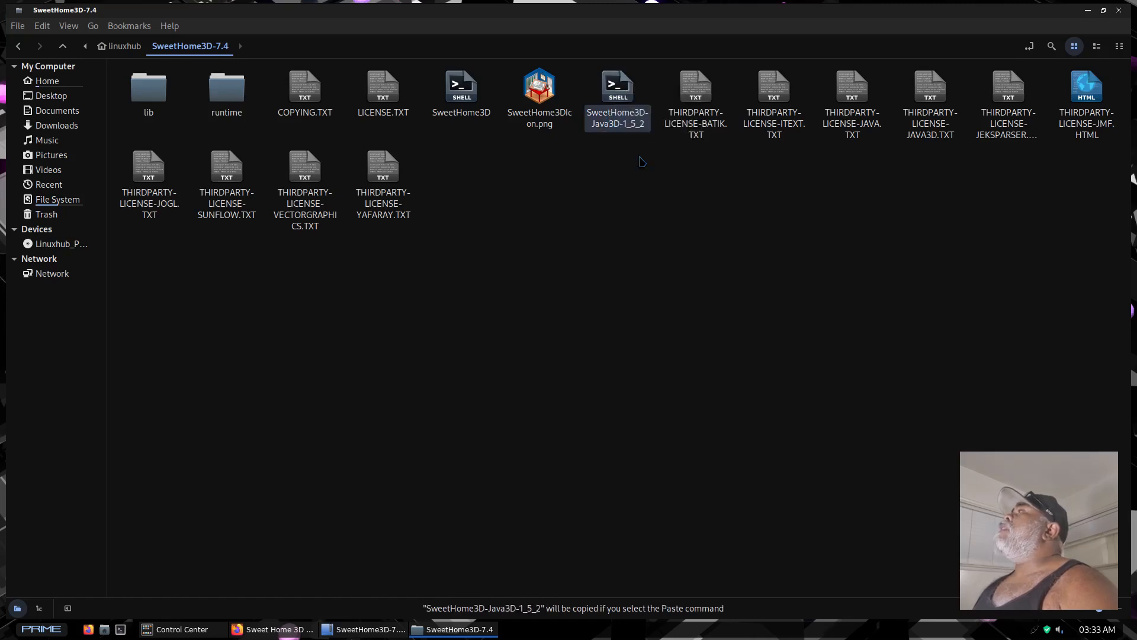
Switch to a terminal, paste the copied path of the SweetHome3D-Java3D-1_5_2 launcher and run it
{"action": "left_click", "coordinate": [121, 630]}
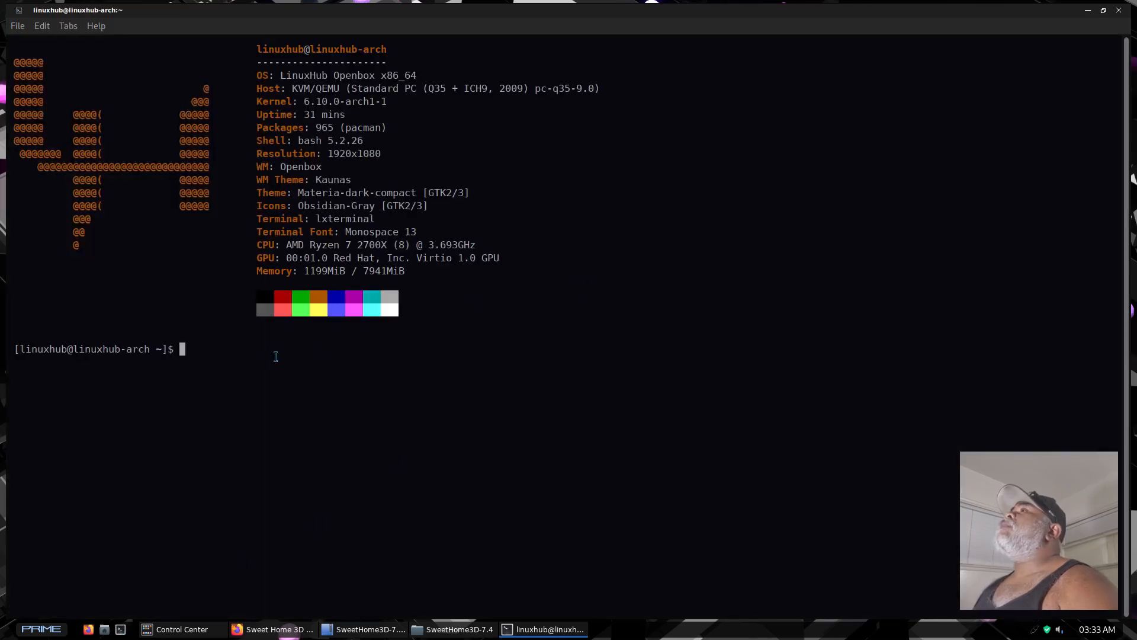
{"action": "right_click", "coordinate": [237, 357]}
{"action": "left_click", "coordinate": [279, 424]}
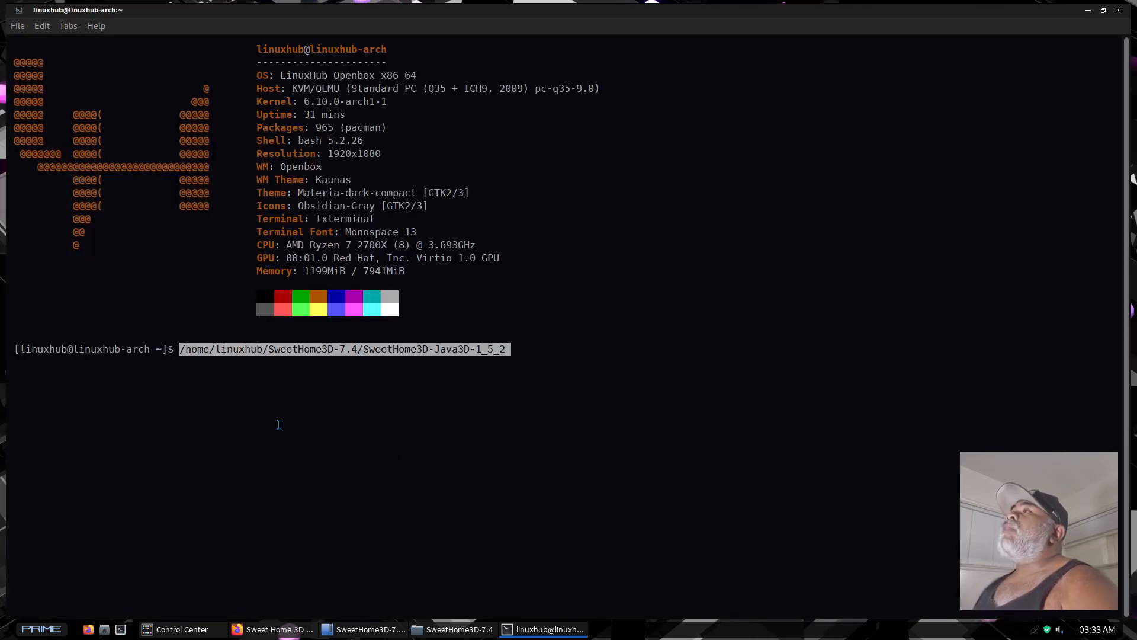
{"action": "key", "text": "Return"}
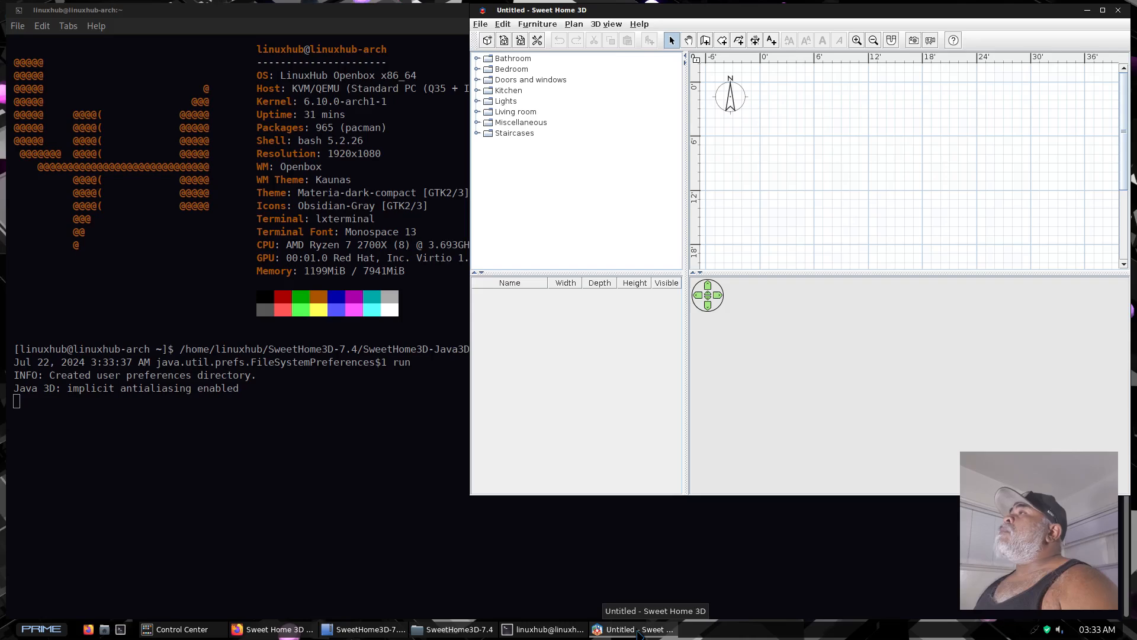
Maximize the Sweet Home 3D window and enlarge the plan area by narrowing the furniture catalog and shrinking the 3D view
{"action": "right_click", "coordinate": [638, 632]}
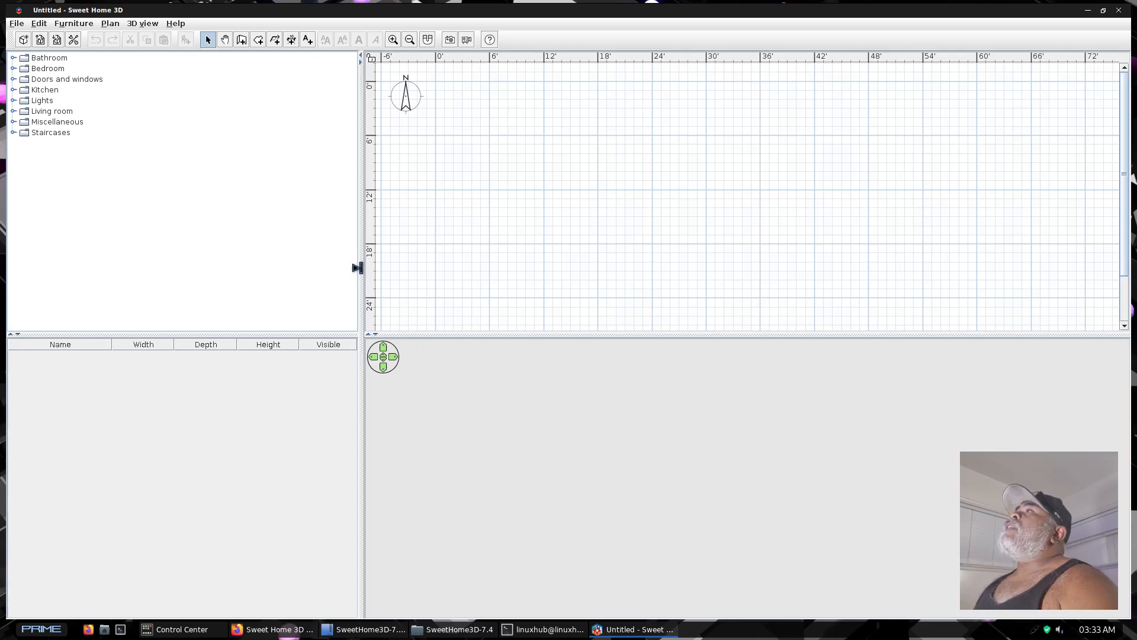
{"action": "left_click_drag", "start_coordinate": [356, 268], "coordinate": [115, 274]}
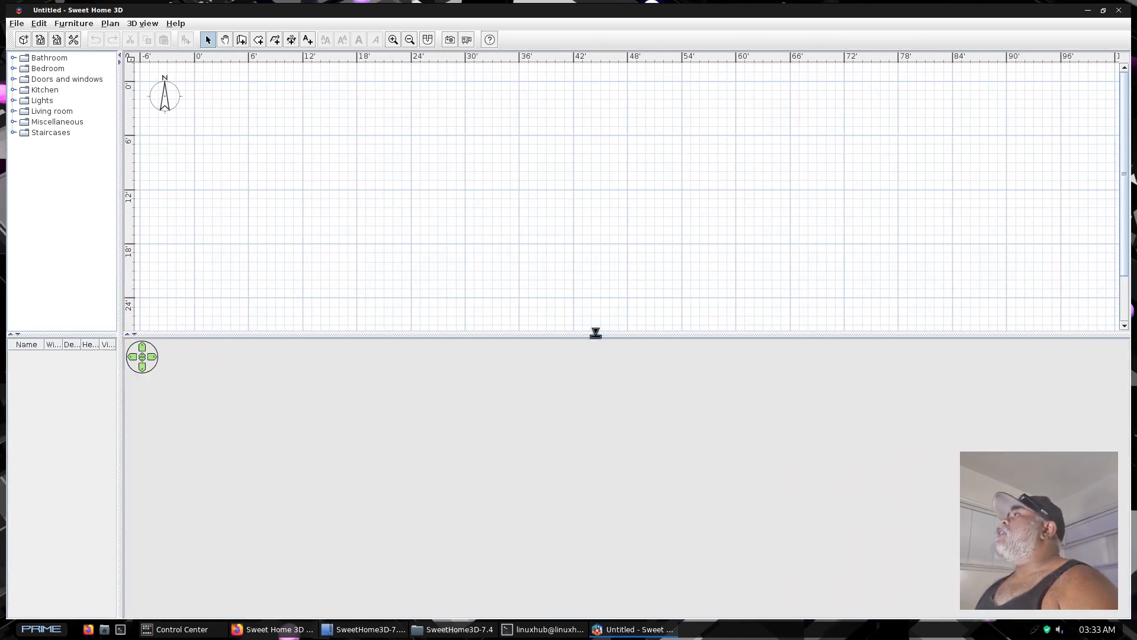
{"action": "left_click_drag", "start_coordinate": [594, 329], "coordinate": [583, 575]}
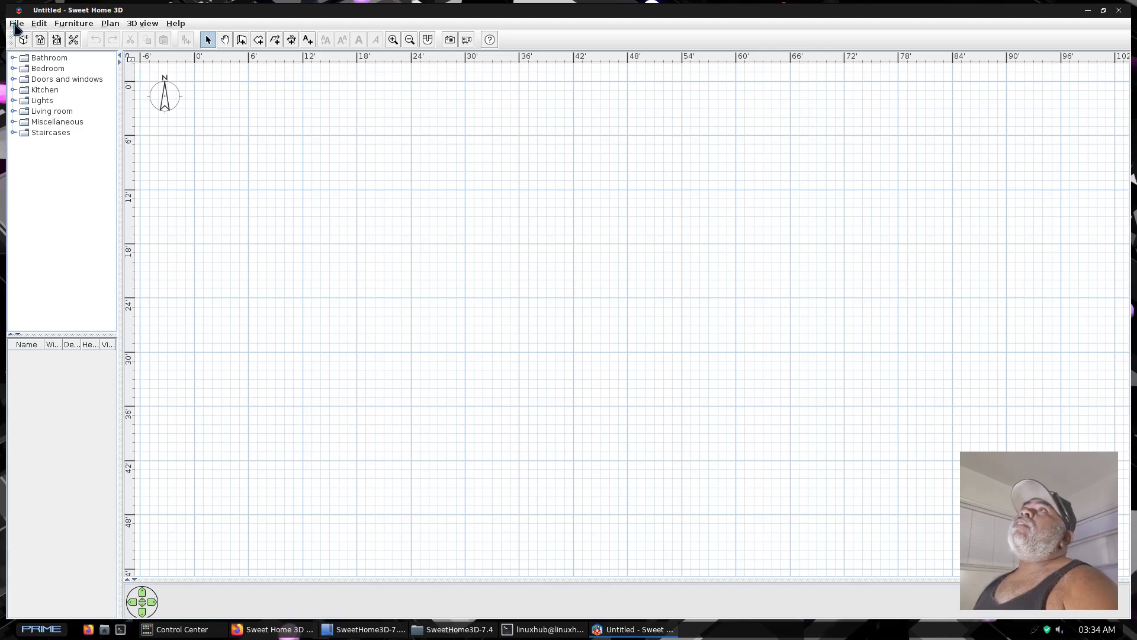
Examine the About Sweet Home 3D version information and close it
{"action": "left_click", "coordinate": [16, 23]}
{"action": "mouse_move", "coordinate": [60, 23]}
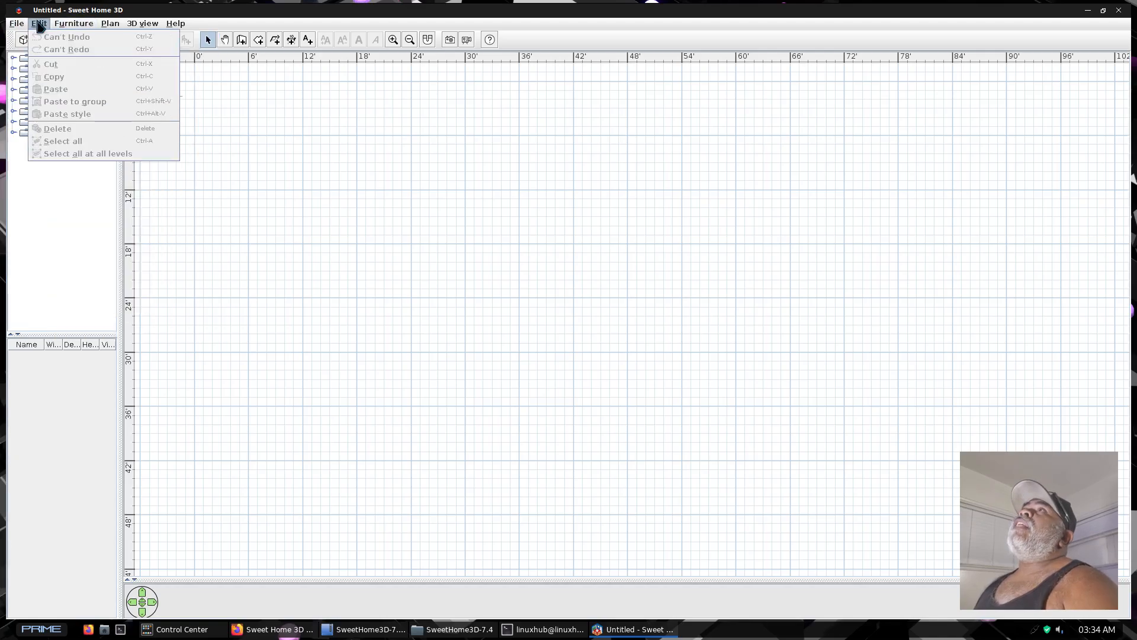
{"action": "mouse_move", "coordinate": [107, 26]}
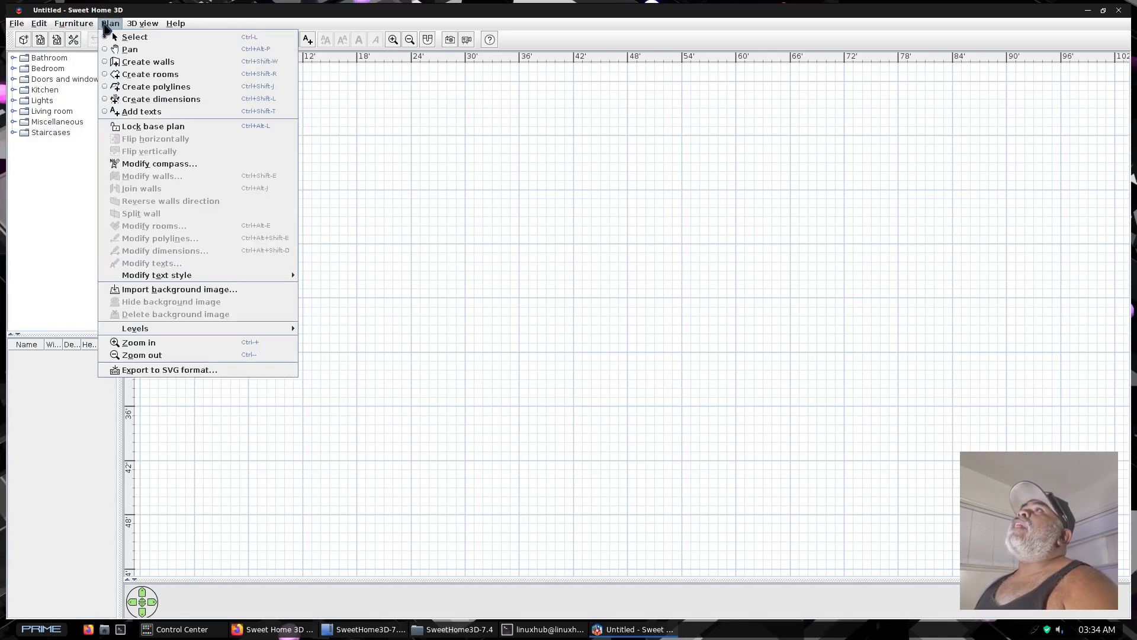
{"action": "mouse_move", "coordinate": [176, 27]}
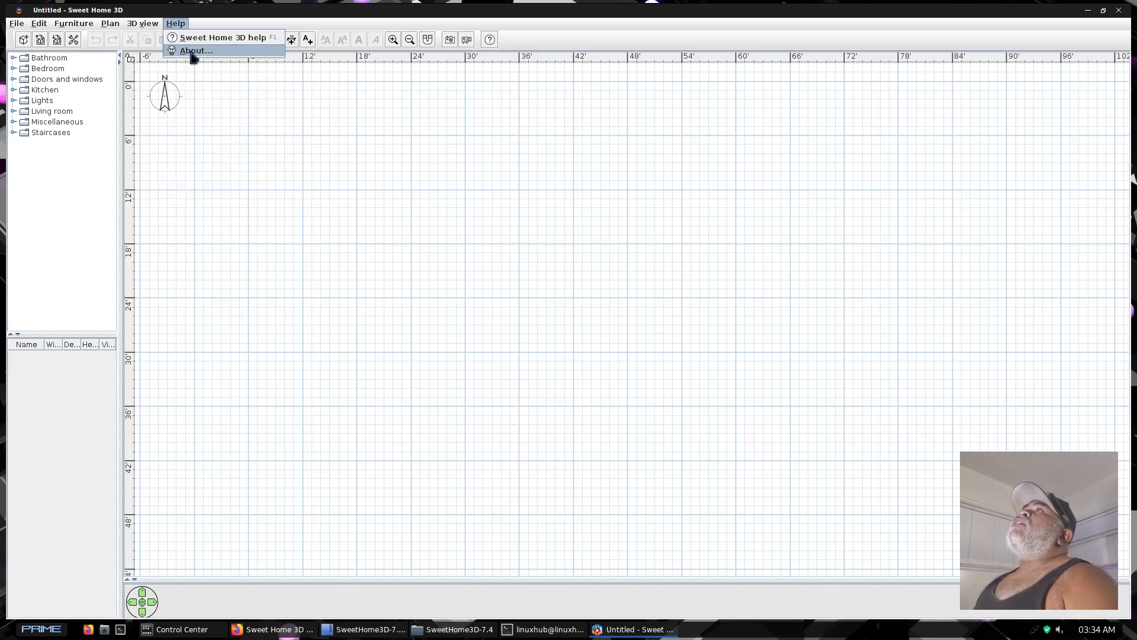
{"action": "left_click", "coordinate": [192, 51]}
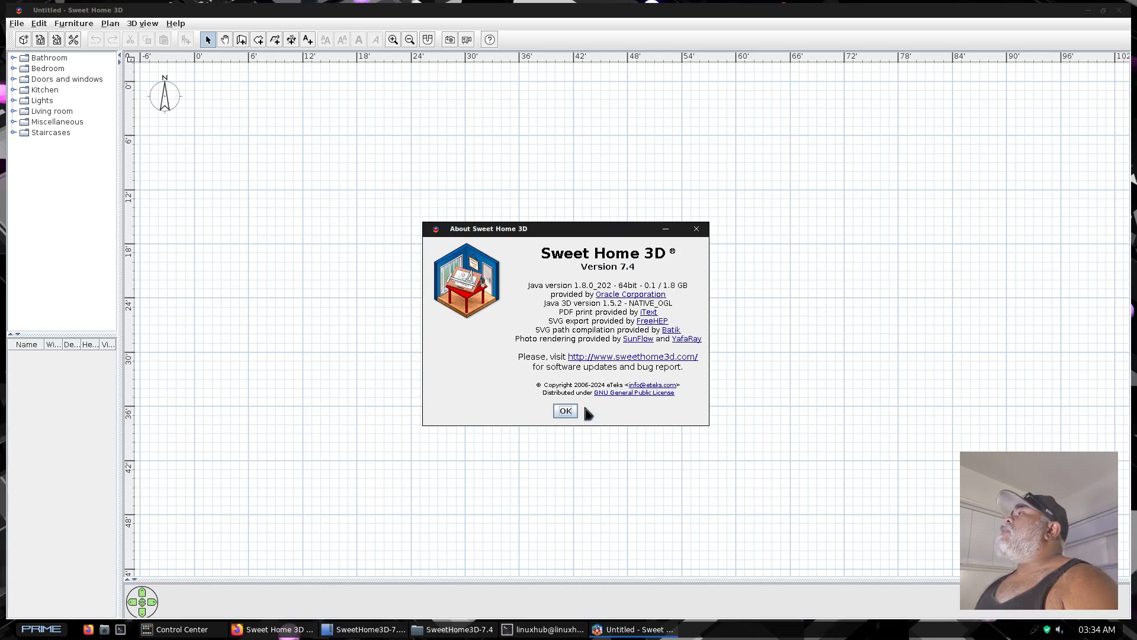
{"action": "left_click", "coordinate": [564, 411]}
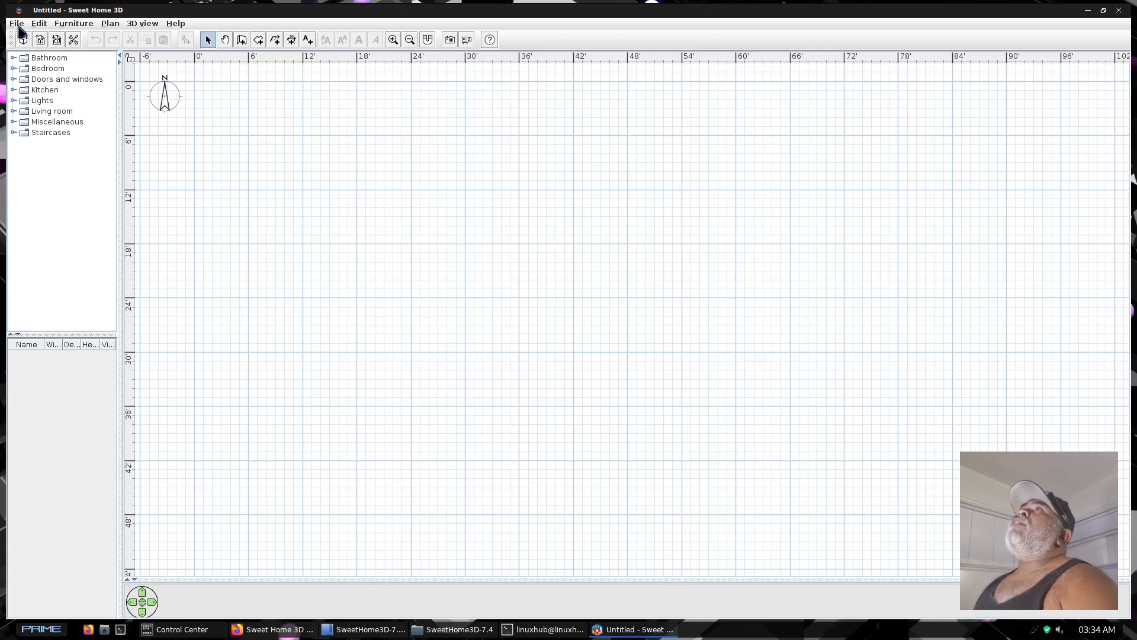
{"action": "left_click", "coordinate": [17, 25]}
{"action": "mouse_move", "coordinate": [41, 26]}
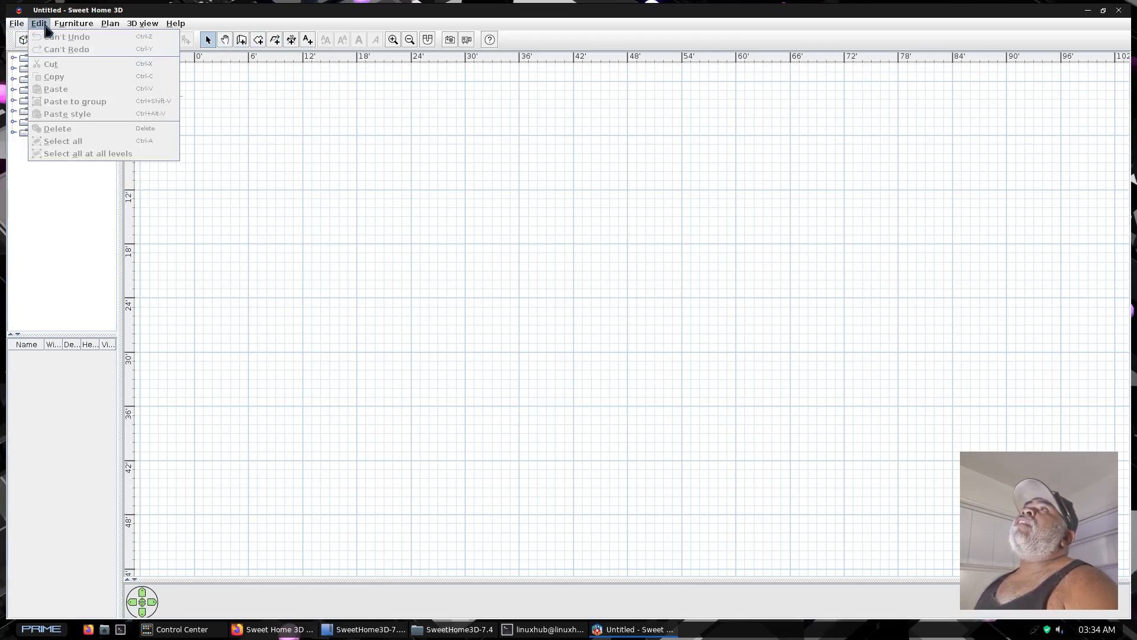
{"action": "mouse_move", "coordinate": [76, 28]}
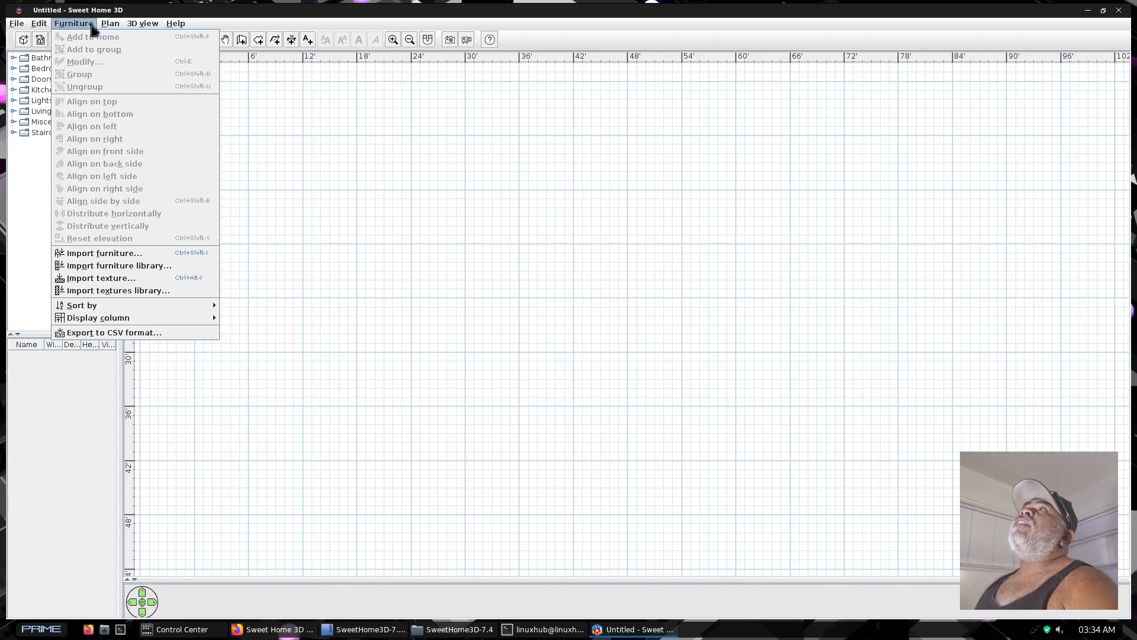
{"action": "mouse_move", "coordinate": [113, 29]}
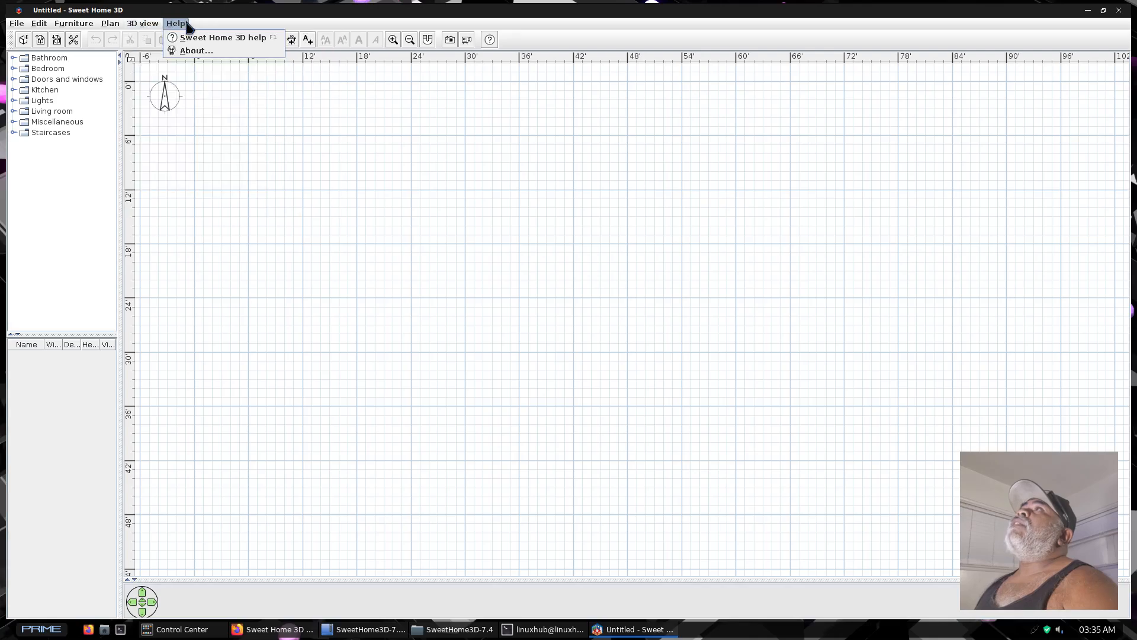
{"action": "left_click", "coordinate": [418, 236]}
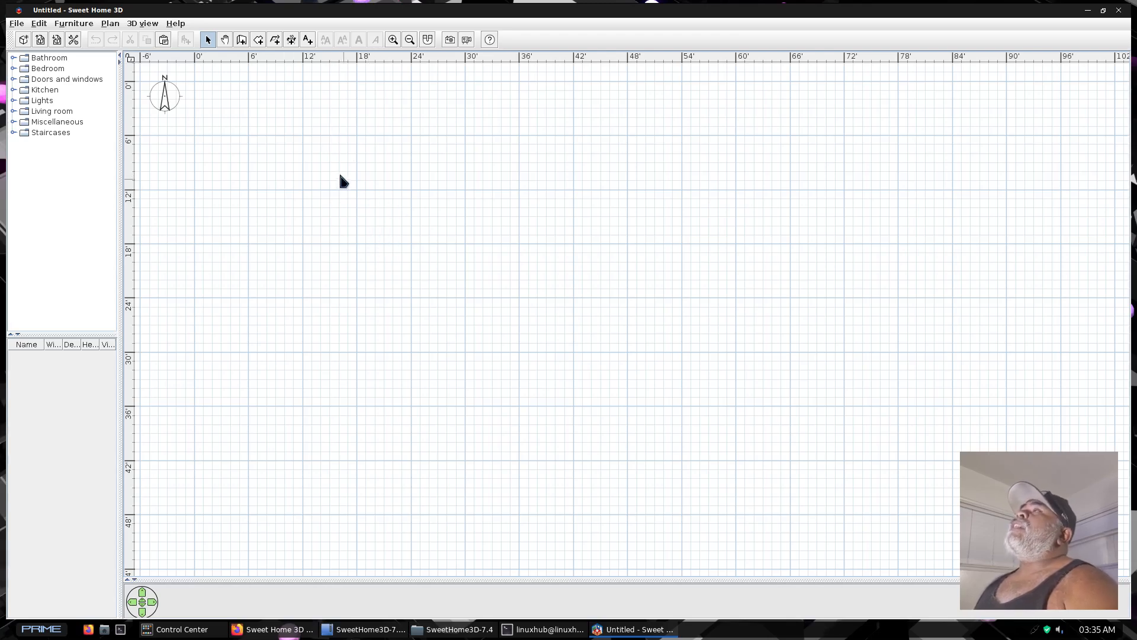
Start creating walls and set the wall creation tip not to be displayed again
{"action": "left_click", "coordinate": [241, 40]}
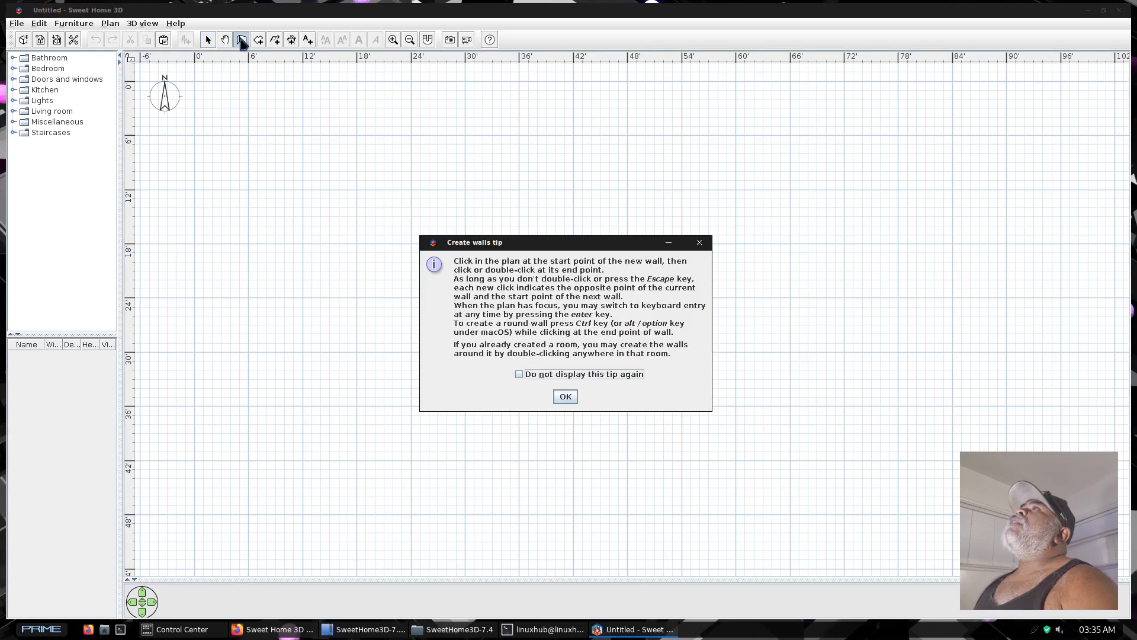
{"action": "left_click", "coordinate": [518, 375]}
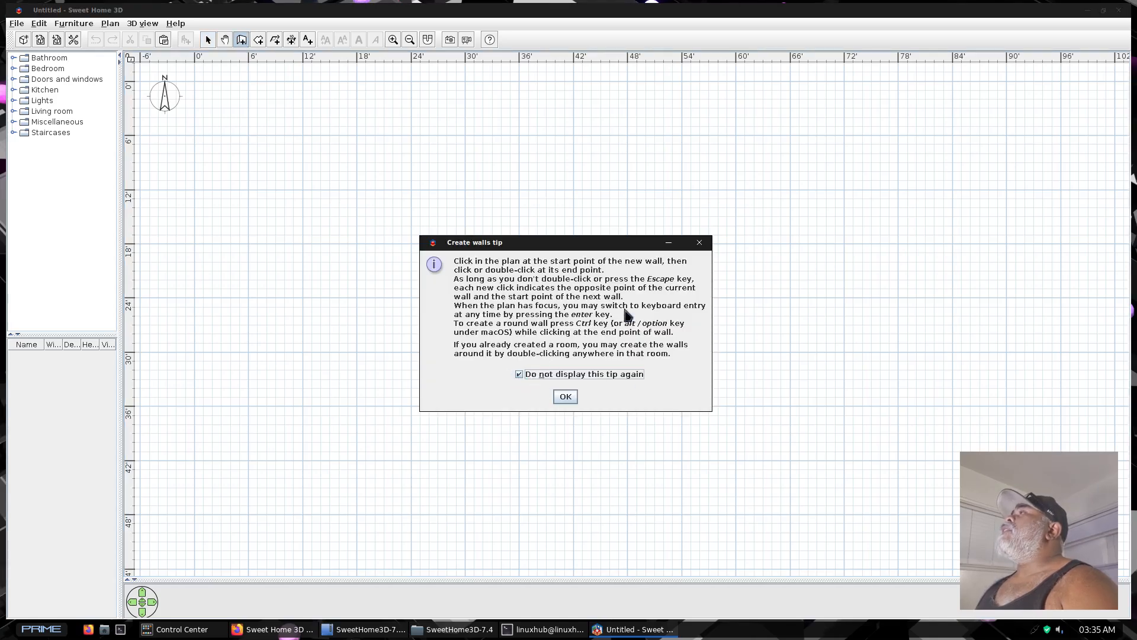
{"action": "left_click", "coordinate": [566, 396]}
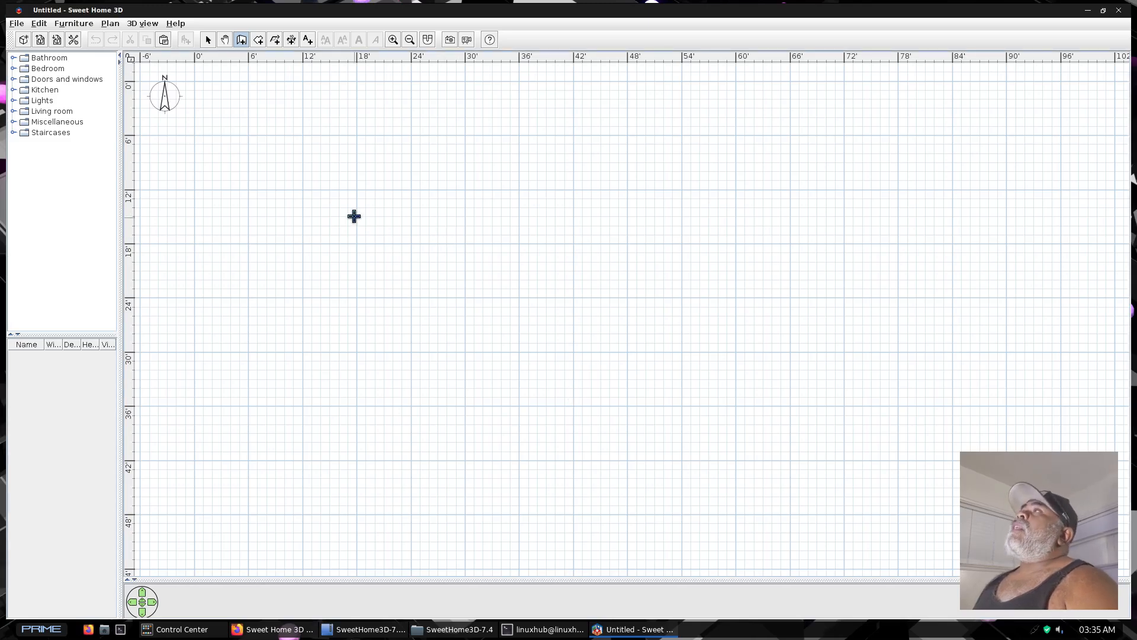
Draw a closed 24' by 24' square of walls from (18', 6') to (42', 30'), retracing its top side with a second wall
{"action": "left_click", "coordinate": [357, 136]}
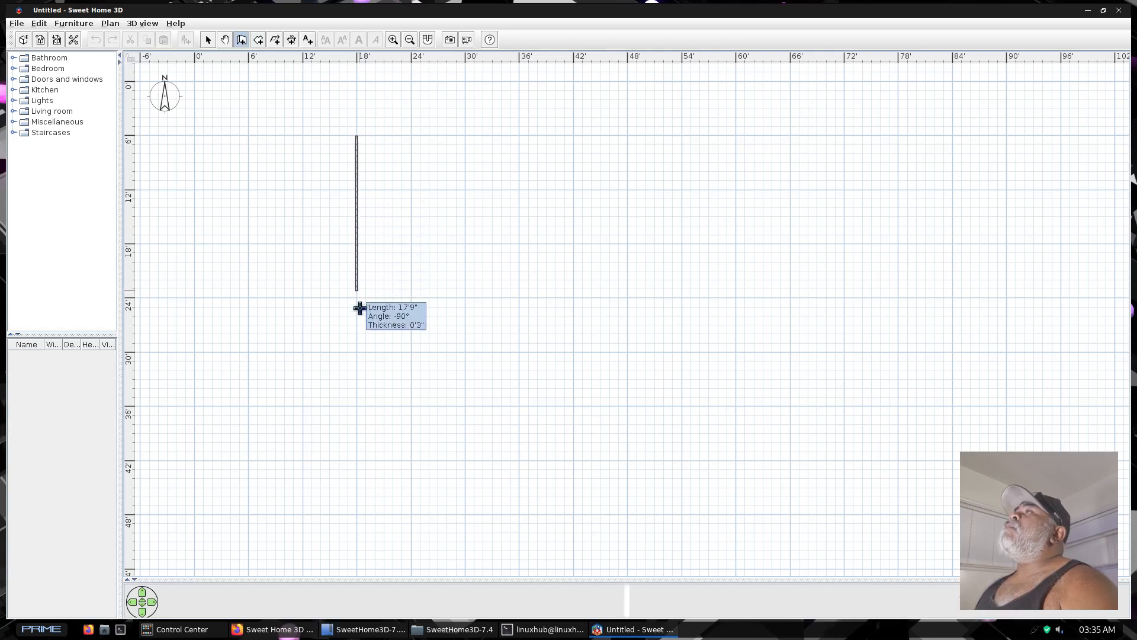
{"action": "double_click", "coordinate": [357, 353]}
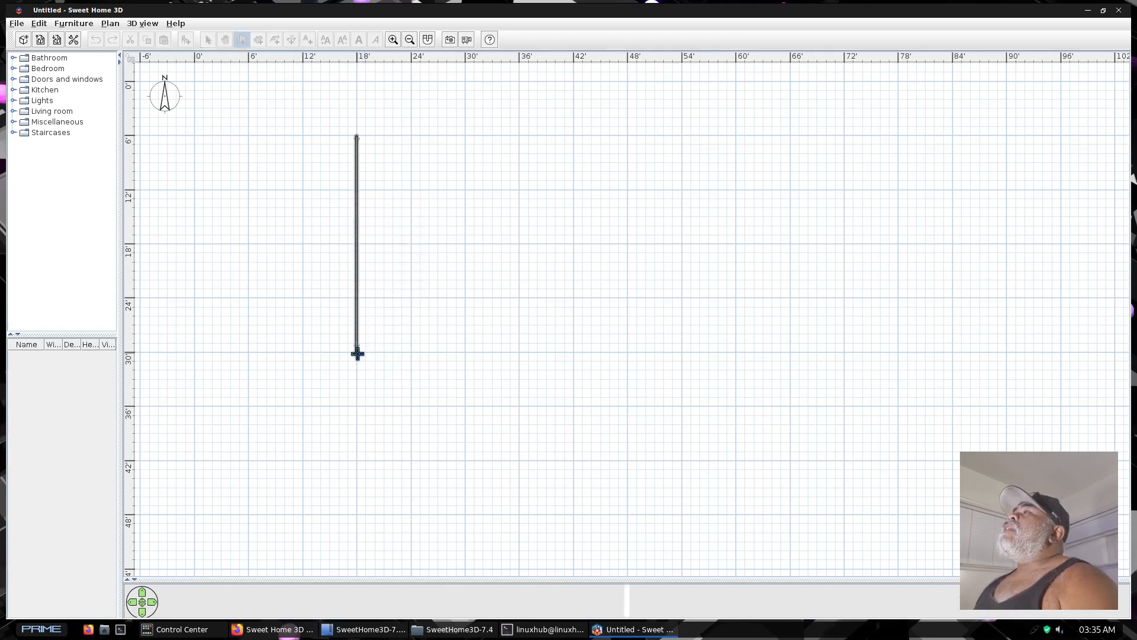
{"action": "left_click", "coordinate": [357, 354]}
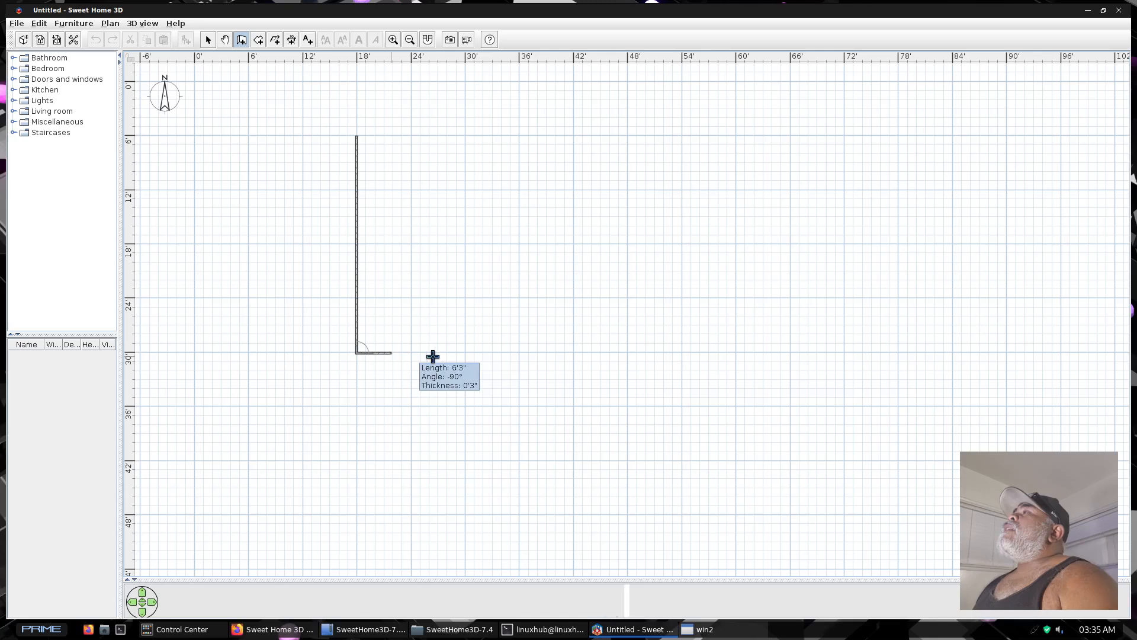
{"action": "left_click", "coordinate": [574, 351]}
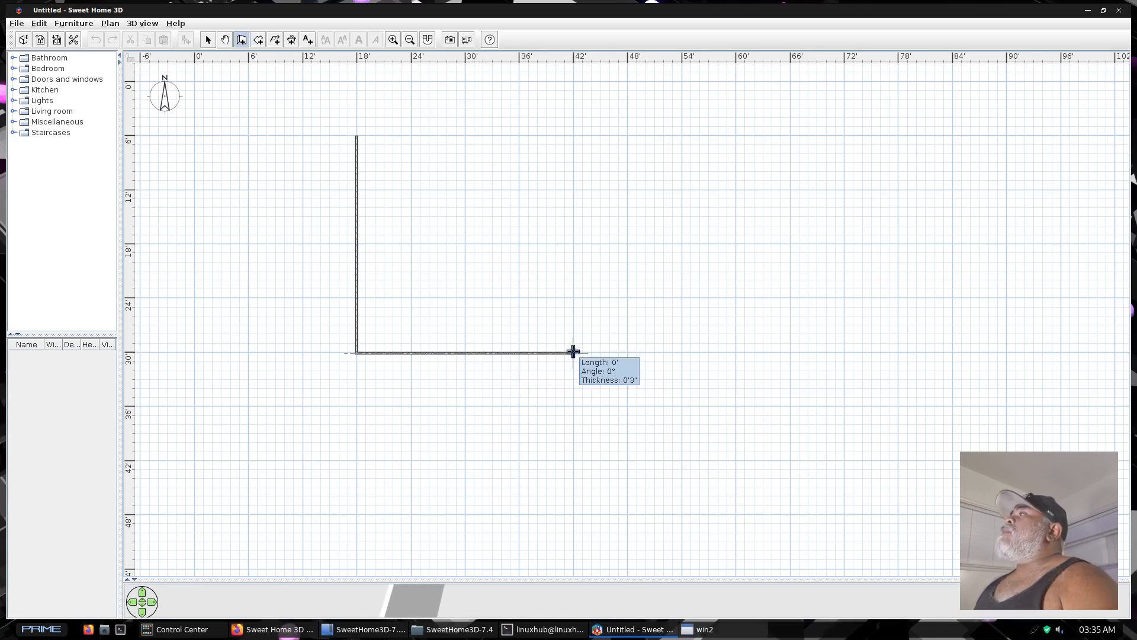
{"action": "left_click", "coordinate": [574, 138]}
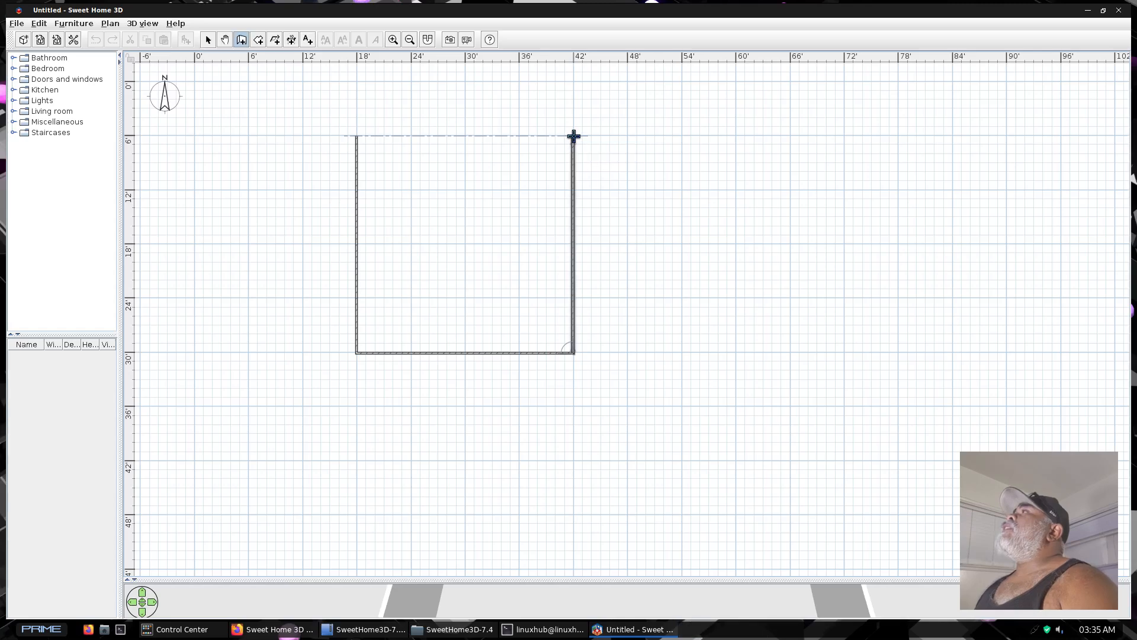
{"action": "double_click", "coordinate": [355, 137]}
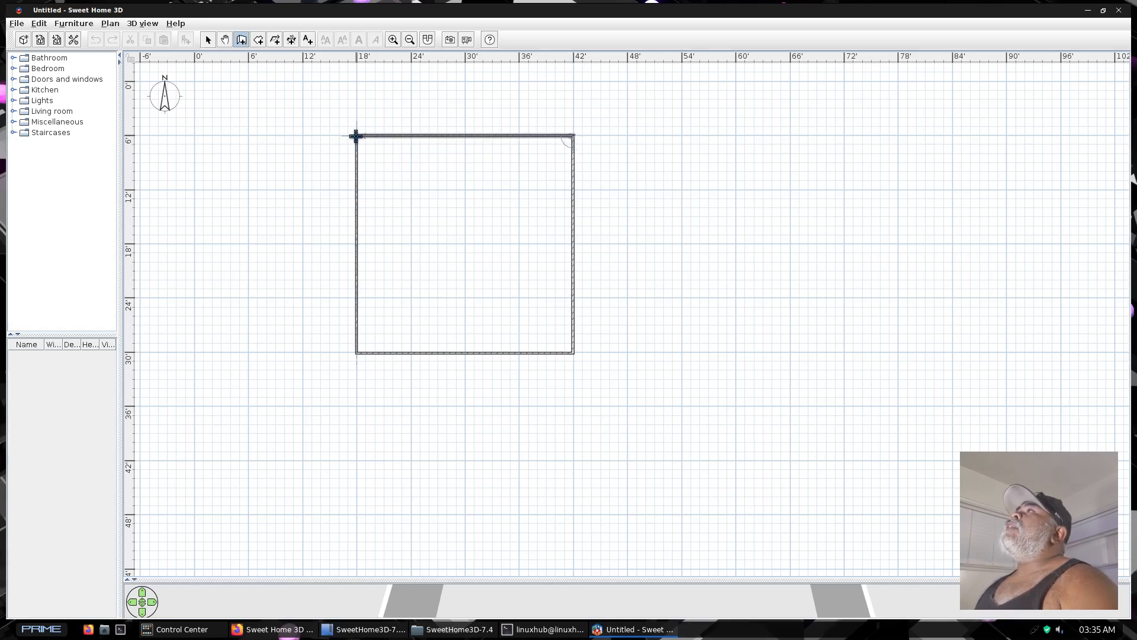
{"action": "left_click", "coordinate": [358, 136]}
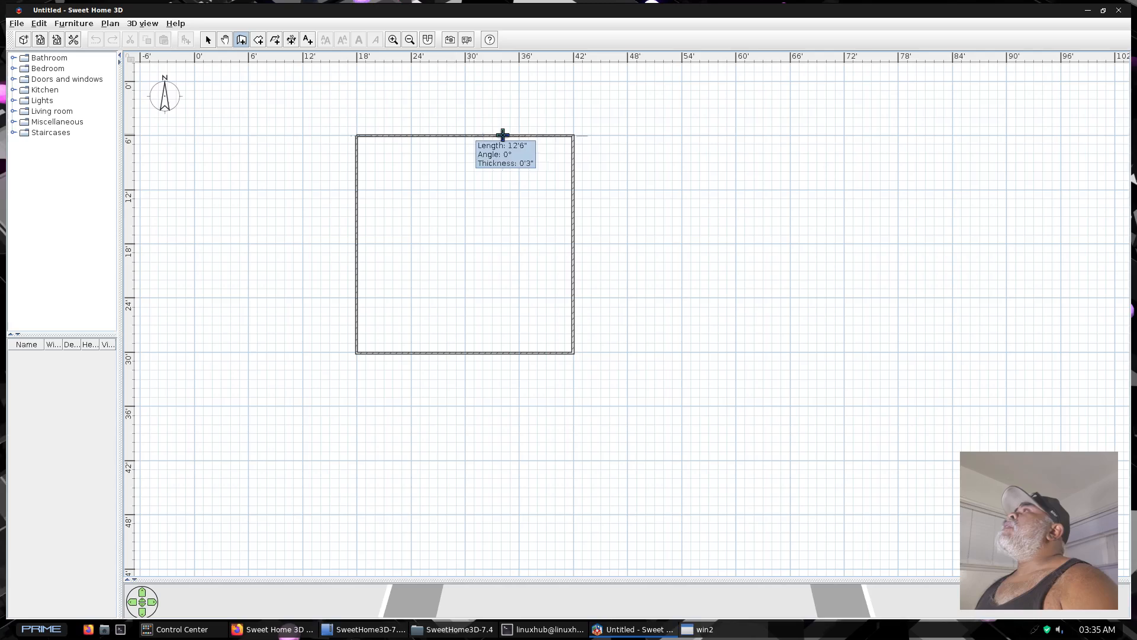
{"action": "double_click", "coordinate": [574, 136]}
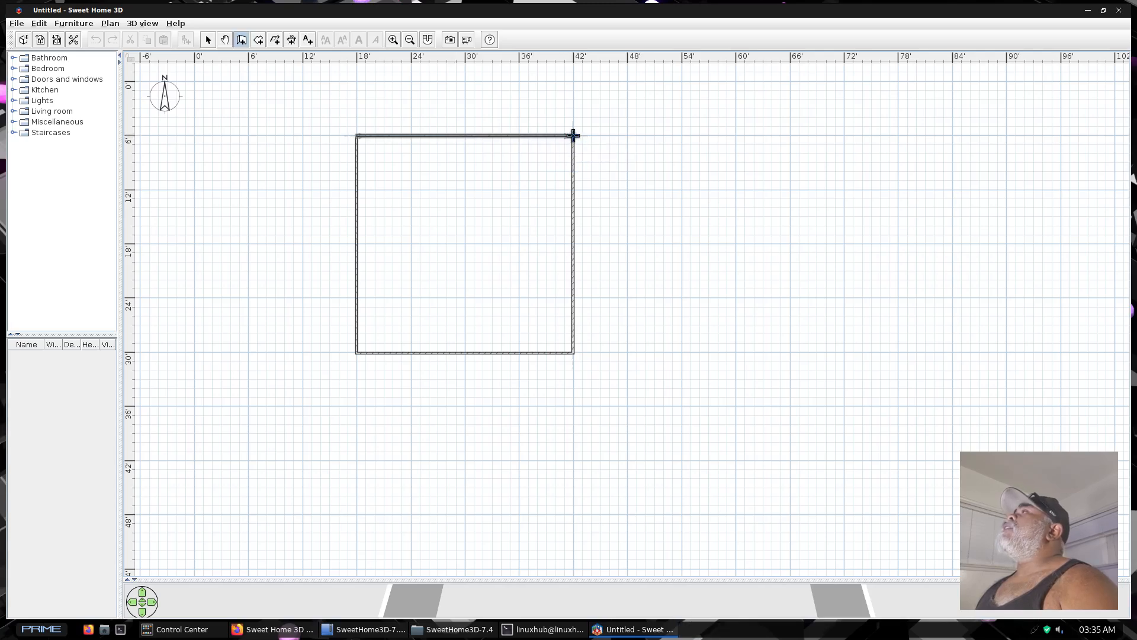
Draw three walls enclosing a second room, about 22'8" by 24'1", against the east side of the existing square
{"action": "left_click", "coordinate": [573, 135]}
{"action": "double_click", "coordinate": [778, 148]}
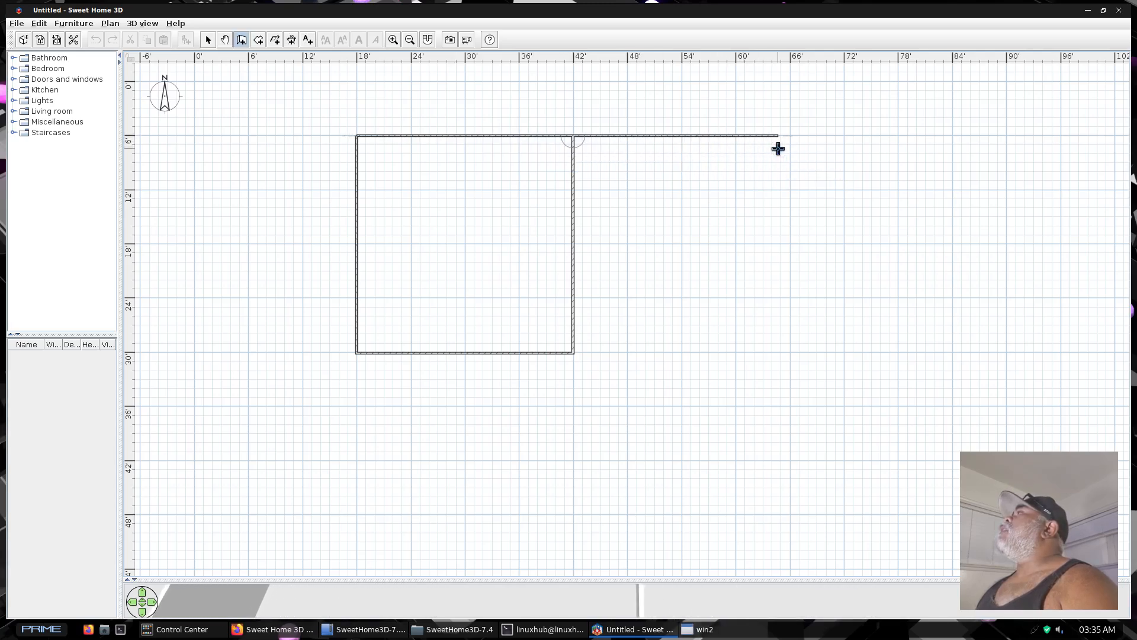
{"action": "left_click", "coordinate": [778, 148]}
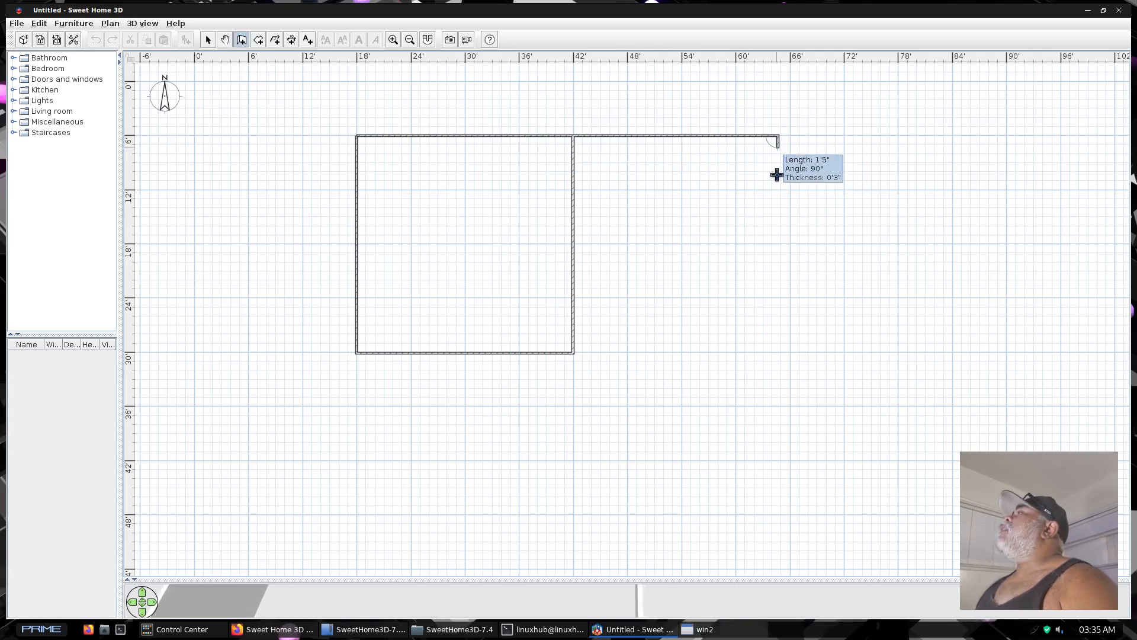
{"action": "double_click", "coordinate": [772, 354]}
{"action": "left_click", "coordinate": [771, 354]}
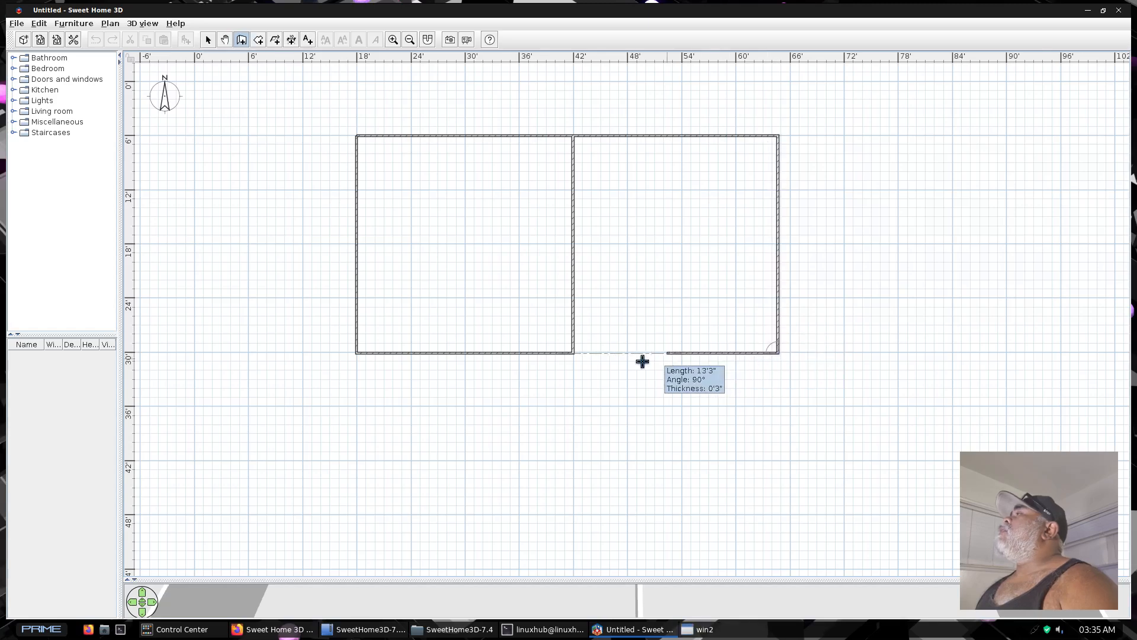
{"action": "double_click", "coordinate": [574, 353]}
{"action": "left_click", "coordinate": [574, 353]}
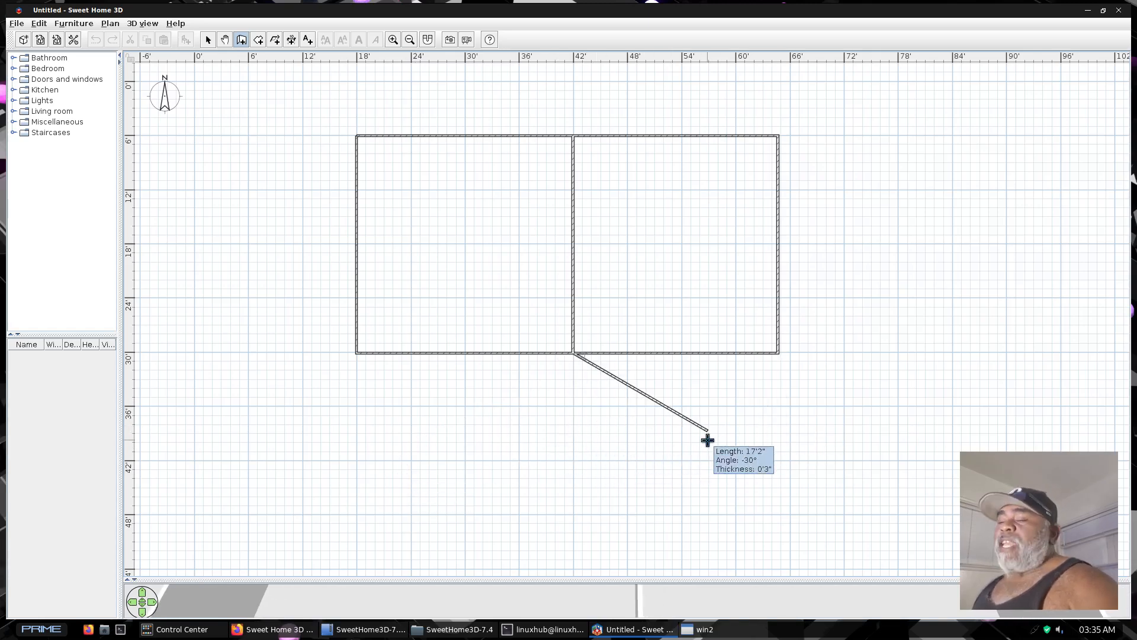
{"action": "key", "text": "Escape"}
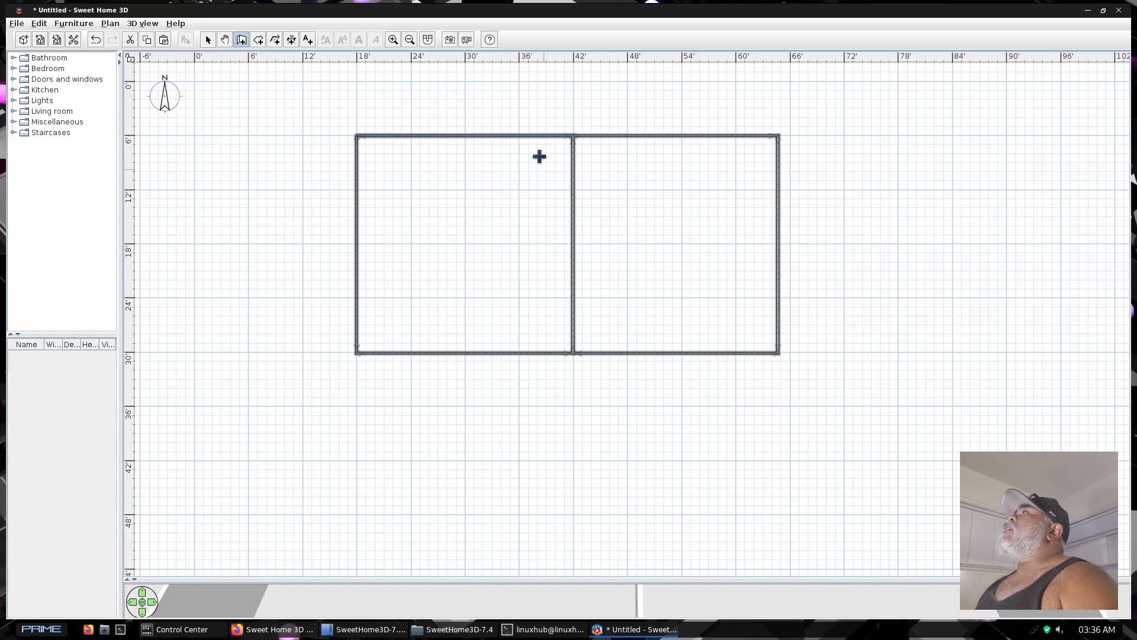
Draw a U-shaped inner enclosure about 10'3" wide and 14'3" deep from the north wall, straddling the dividing wall
{"action": "left_click", "coordinate": [522, 136]}
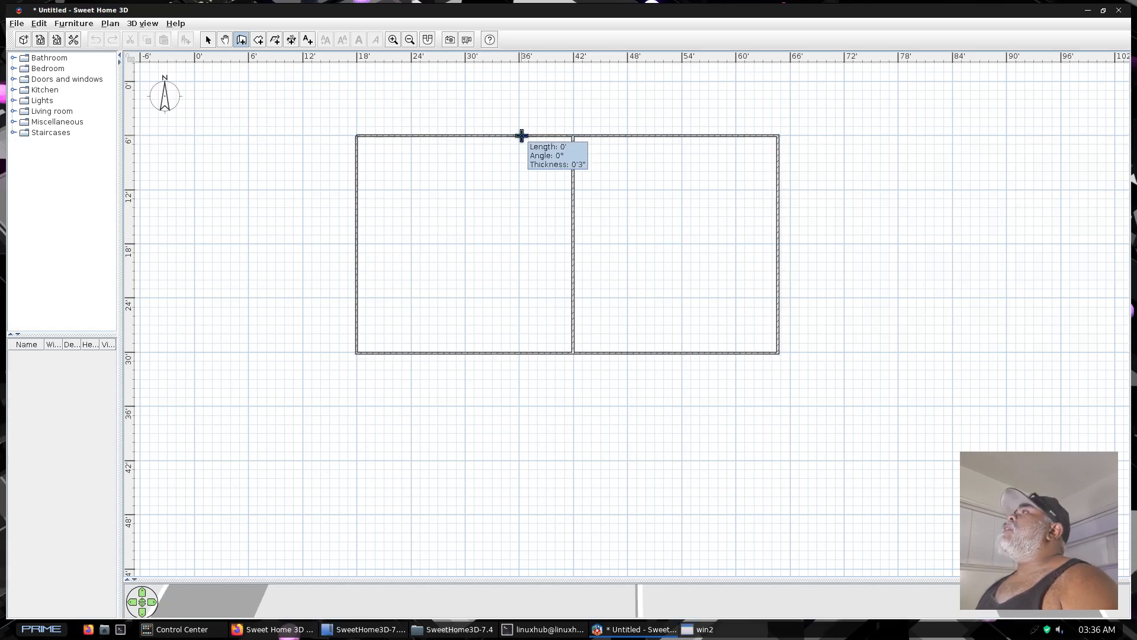
{"action": "left_click", "coordinate": [525, 265]}
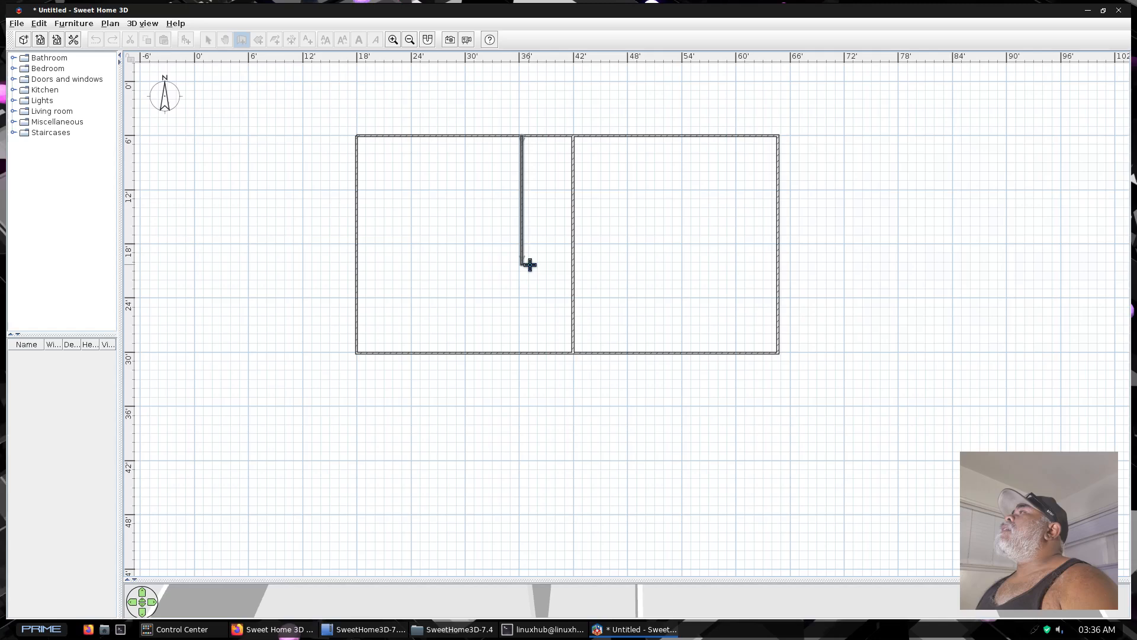
{"action": "left_click", "coordinate": [615, 264]}
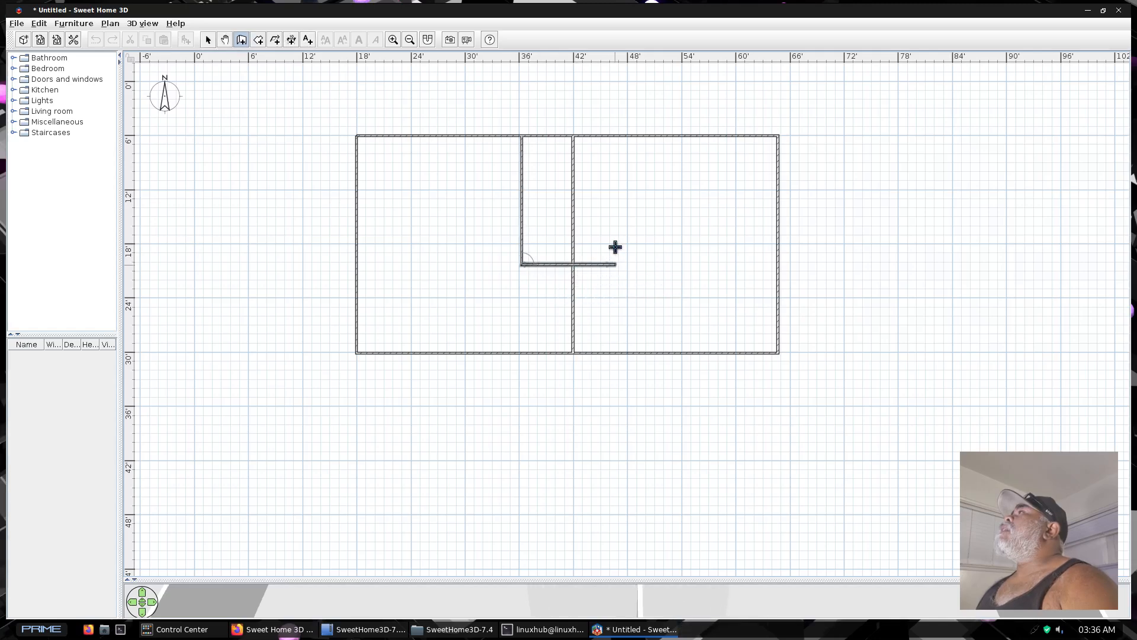
{"action": "left_click", "coordinate": [613, 136]}
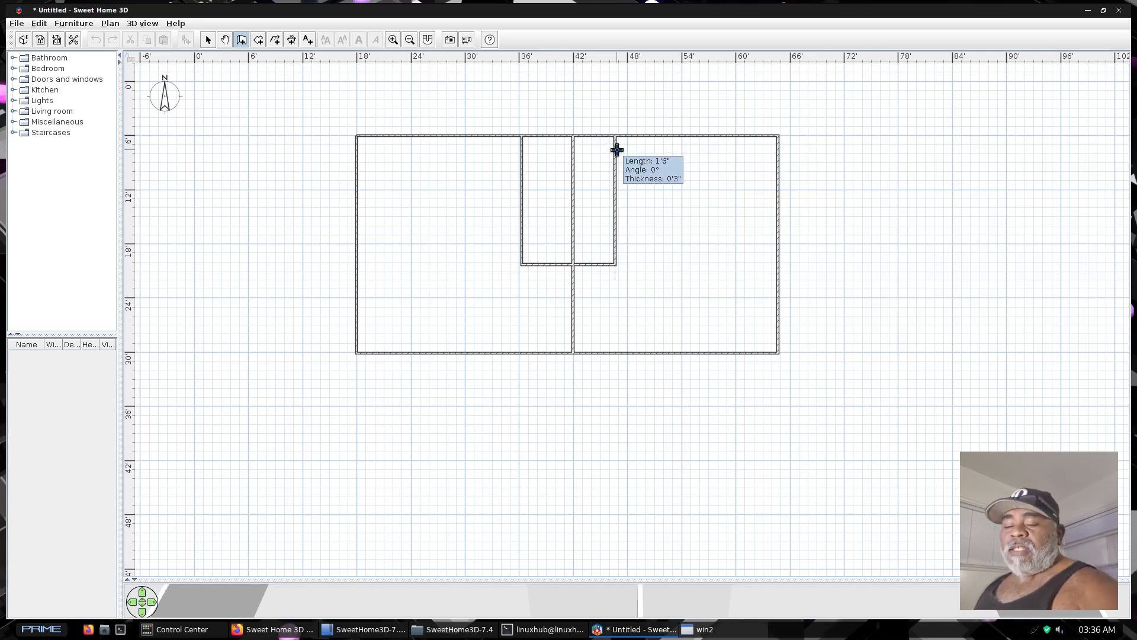
{"action": "key", "text": "Escape"}
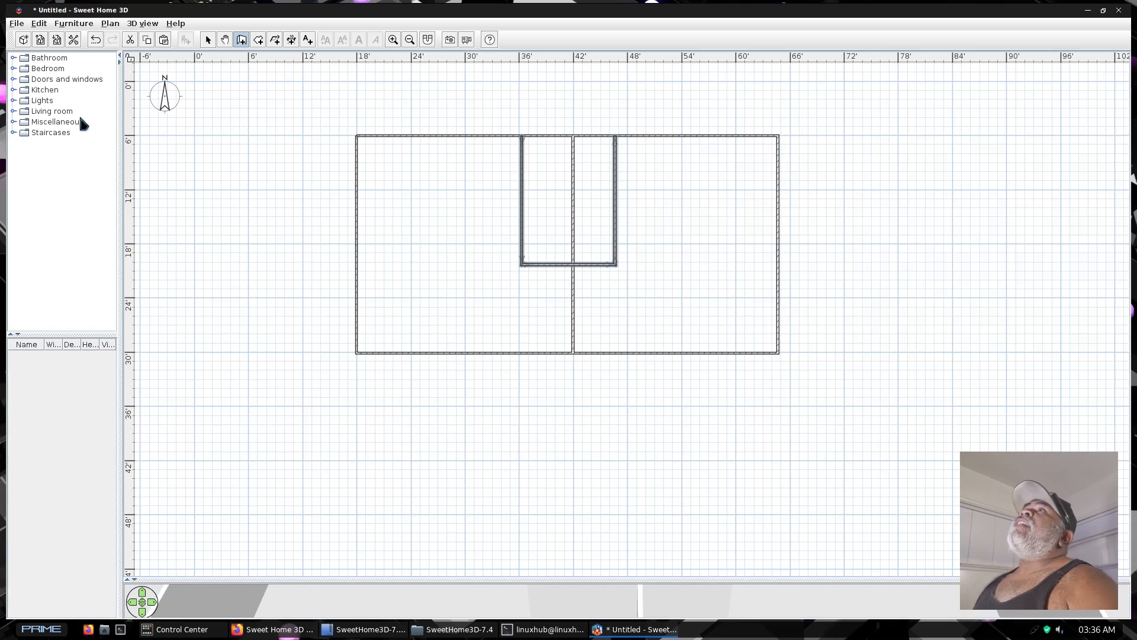
Place two catalog doors in the south wall, one on each side of the dividing wall
{"action": "left_click", "coordinate": [14, 79]}
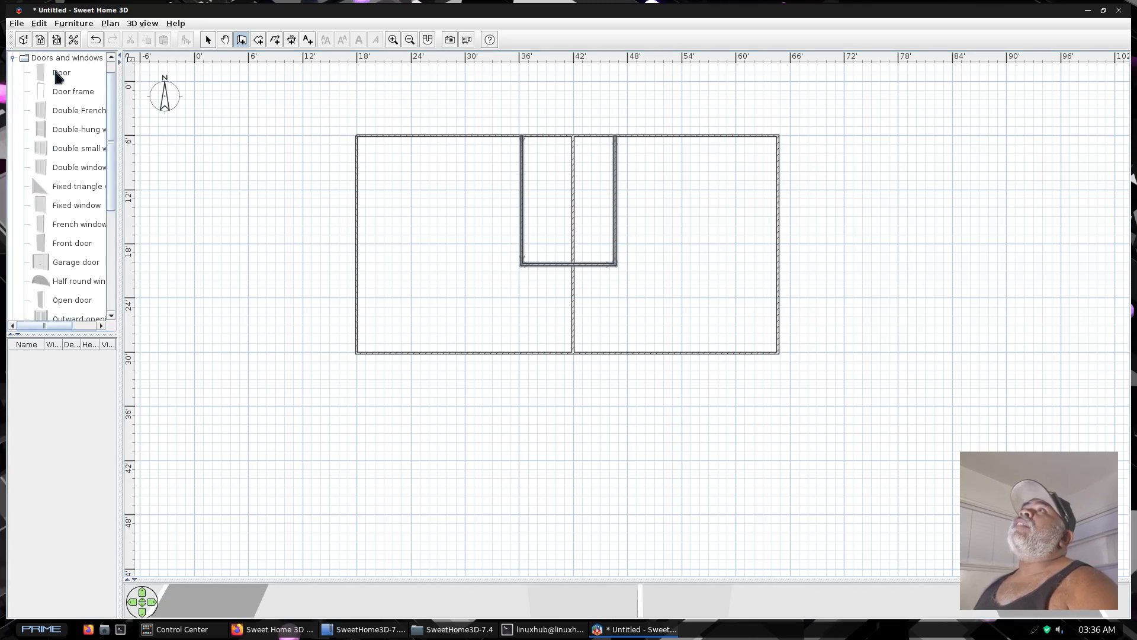
{"action": "left_click_drag", "start_coordinate": [59, 77], "coordinate": [541, 353]}
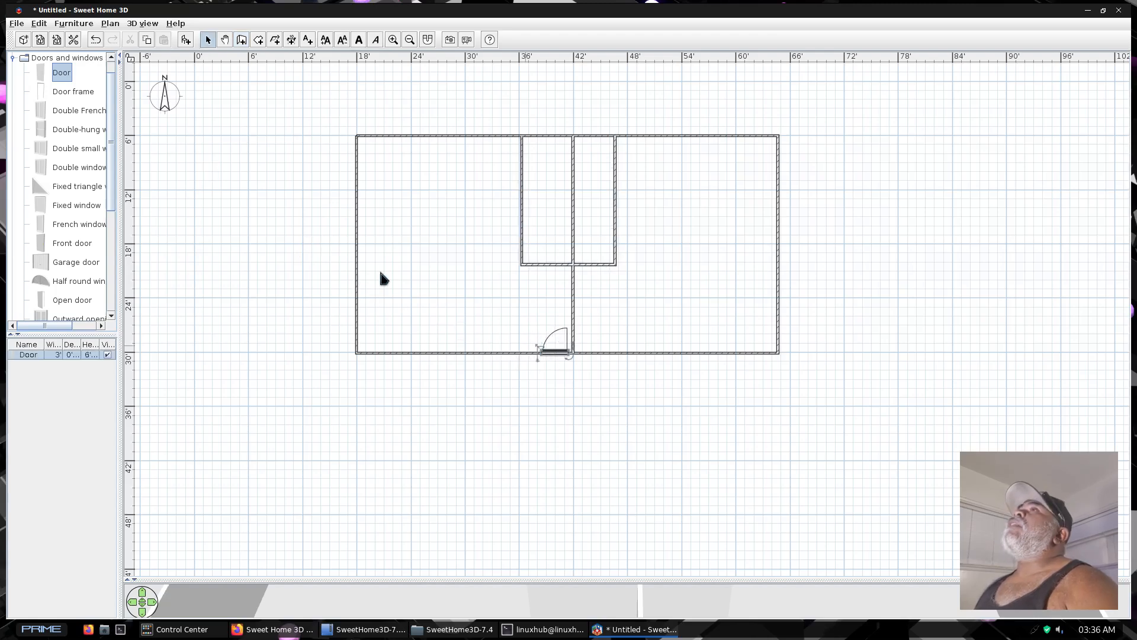
{"action": "left_click_drag", "start_coordinate": [203, 130], "coordinate": [576, 356]}
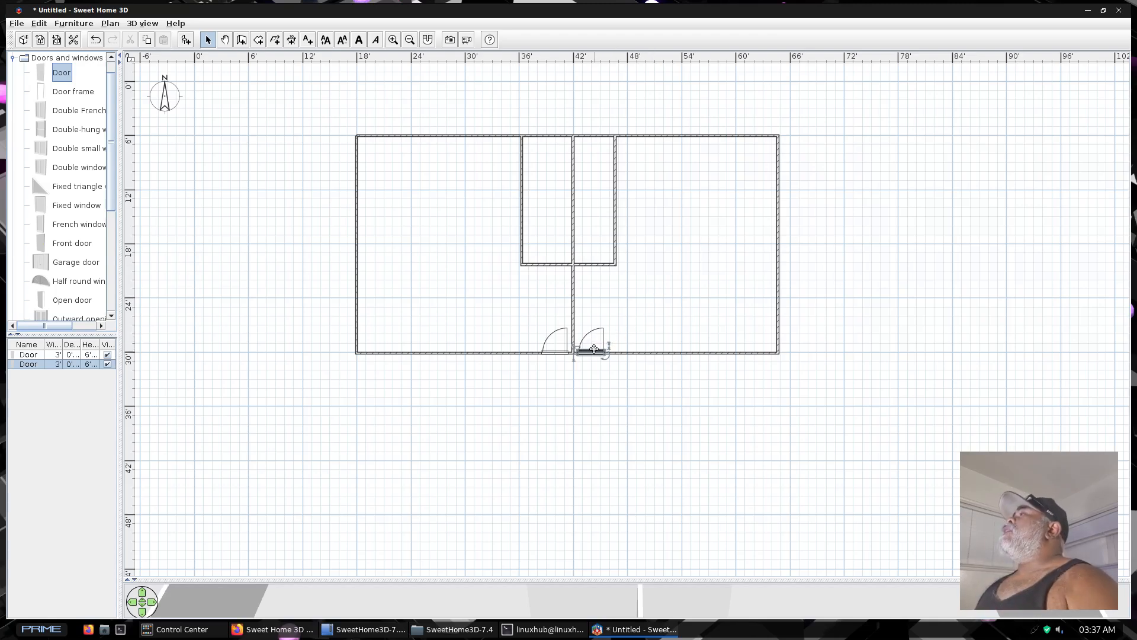
Mirror the shape of the door east of the dividing wall and deselect it
{"action": "double_click", "coordinate": [592, 352]}
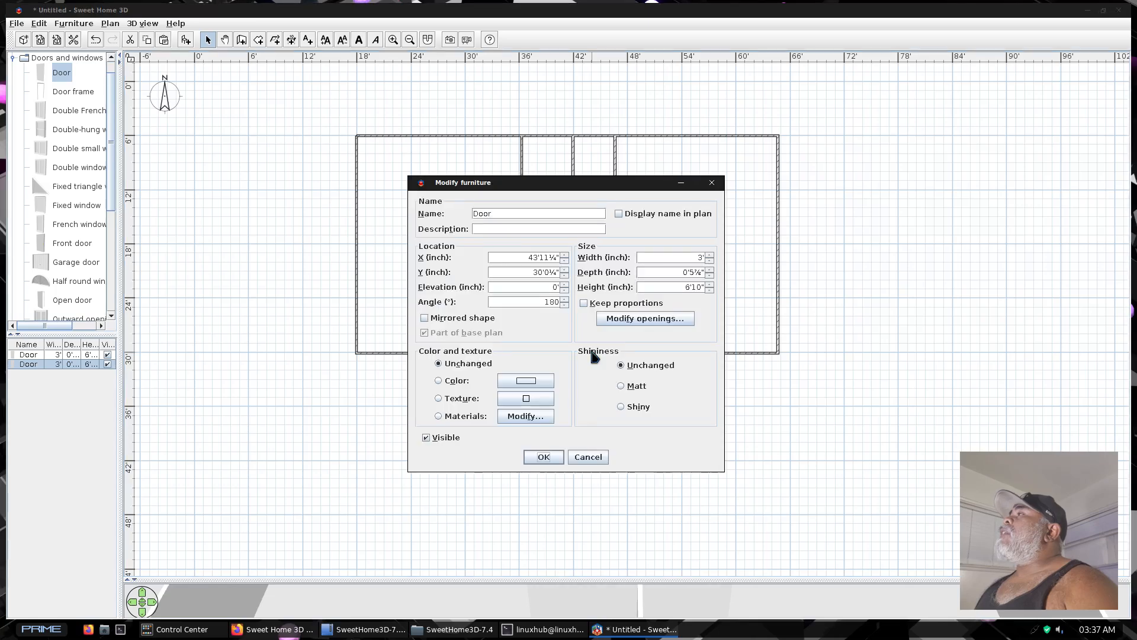
{"action": "left_click", "coordinate": [426, 320]}
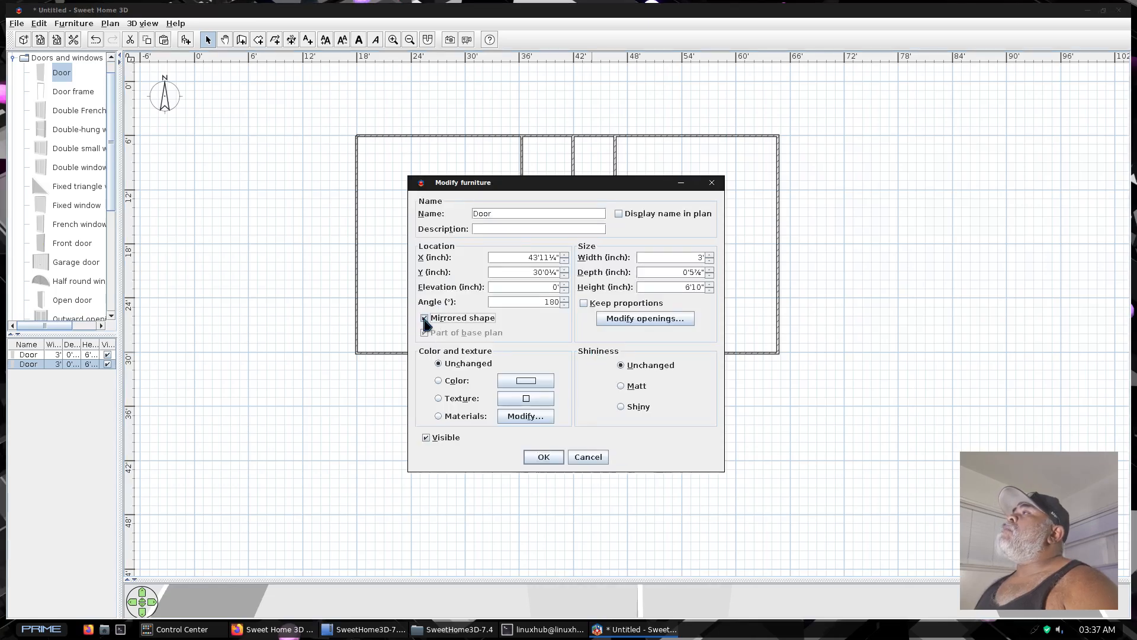
{"action": "left_click", "coordinate": [540, 457]}
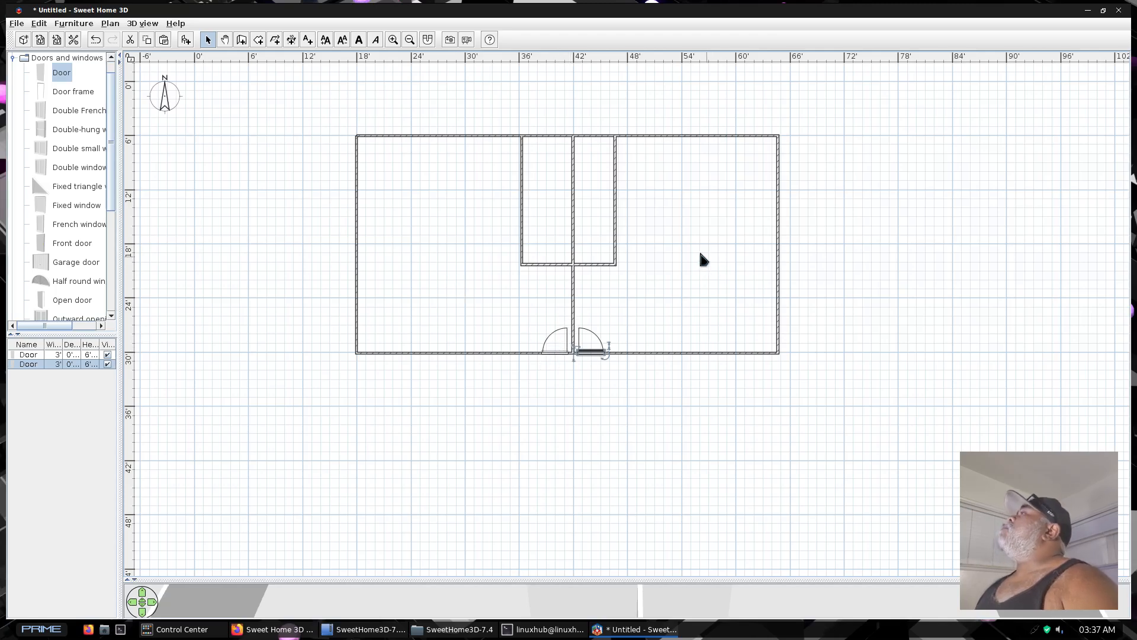
{"action": "left_click", "coordinate": [554, 431]}
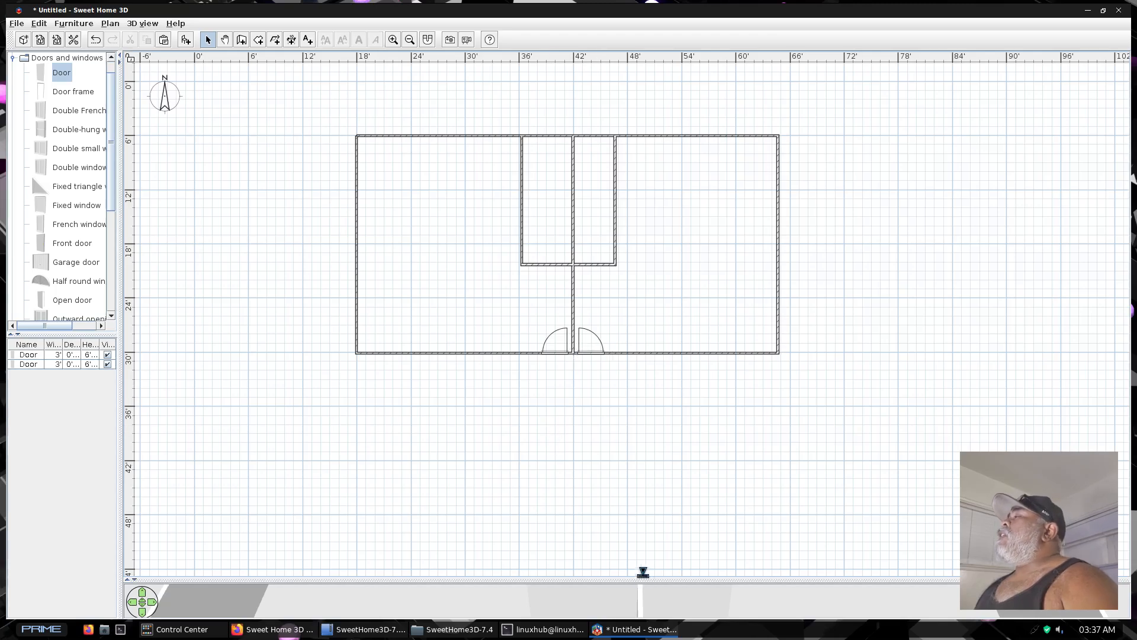
Examine the walls and doors in an enlarged 3D view from a steeper angle, then return to the plan
{"action": "left_click_drag", "start_coordinate": [636, 578], "coordinate": [553, 58]}
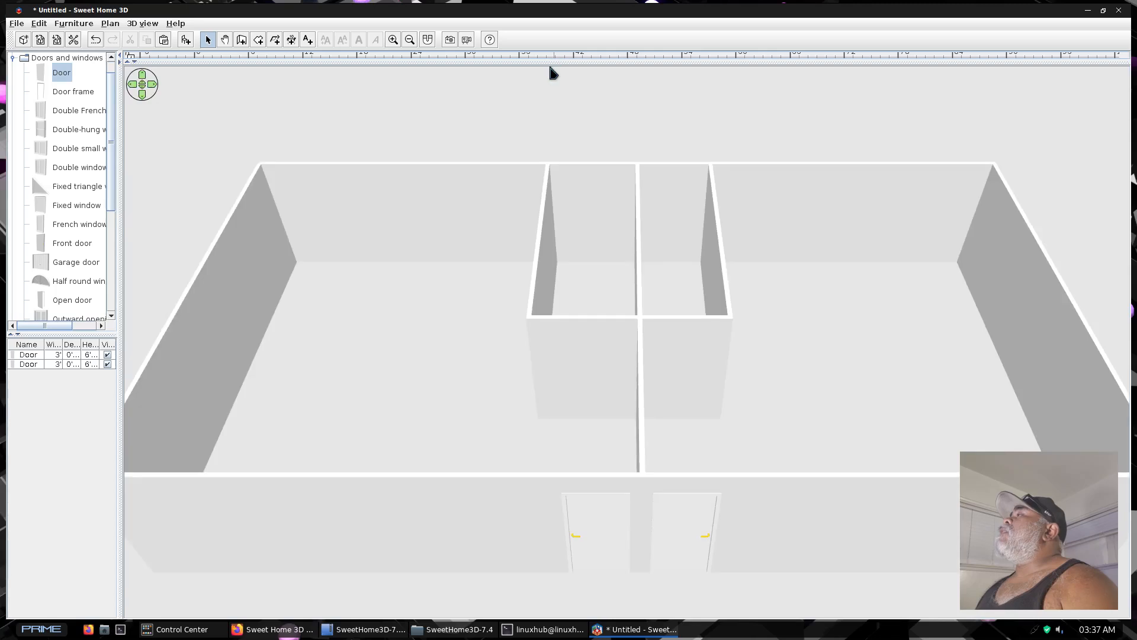
{"action": "scroll", "coordinate": [561, 365], "scroll_direction": "down", "scroll_amount": 4}
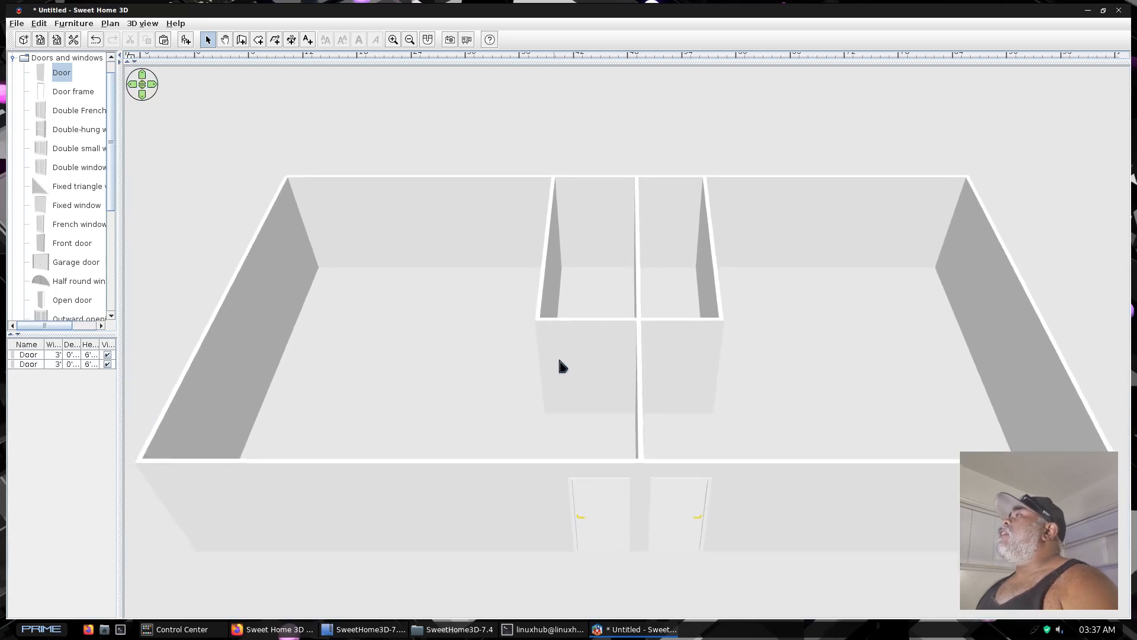
{"action": "scroll", "coordinate": [561, 367], "scroll_direction": "down", "scroll_amount": 3}
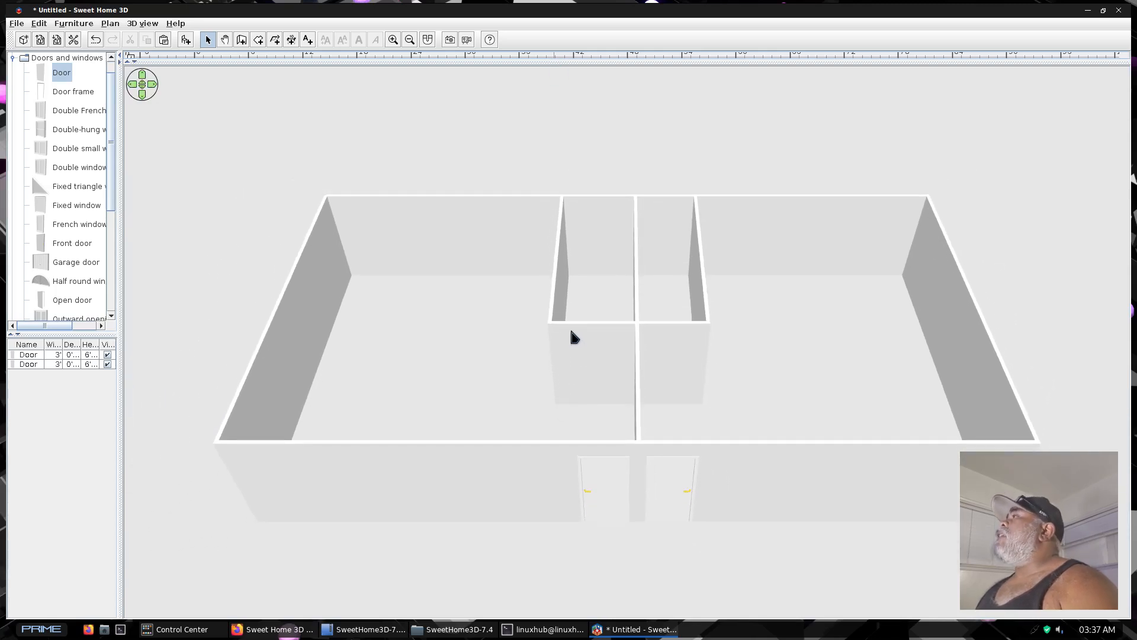
{"action": "left_click_drag", "start_coordinate": [601, 282], "coordinate": [601, 404]}
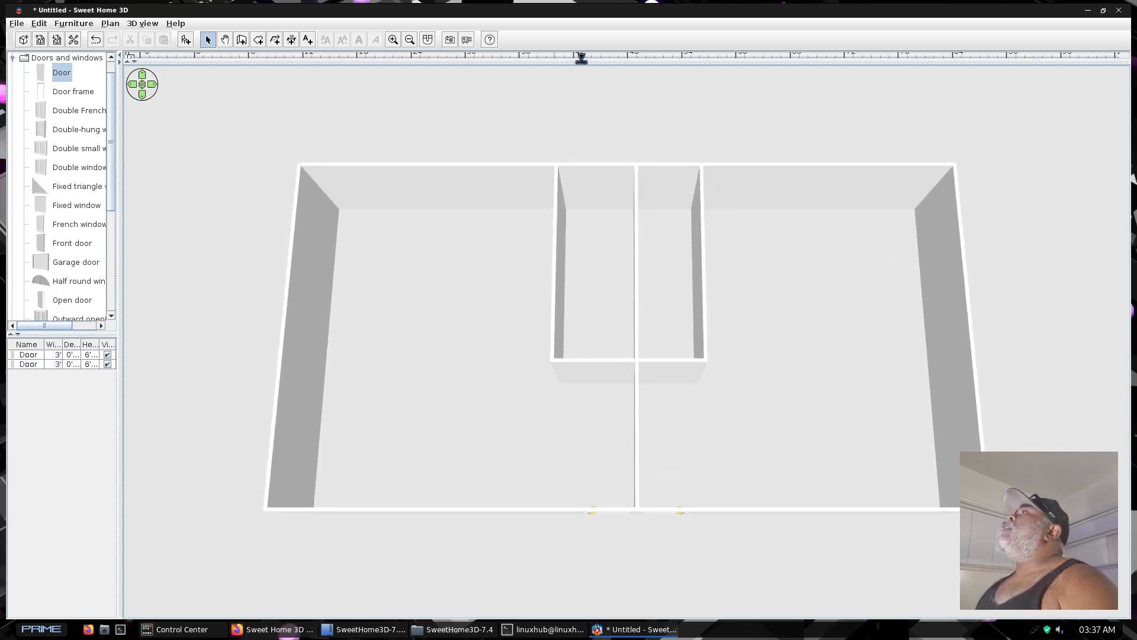
{"action": "left_click_drag", "start_coordinate": [581, 58], "coordinate": [626, 499]}
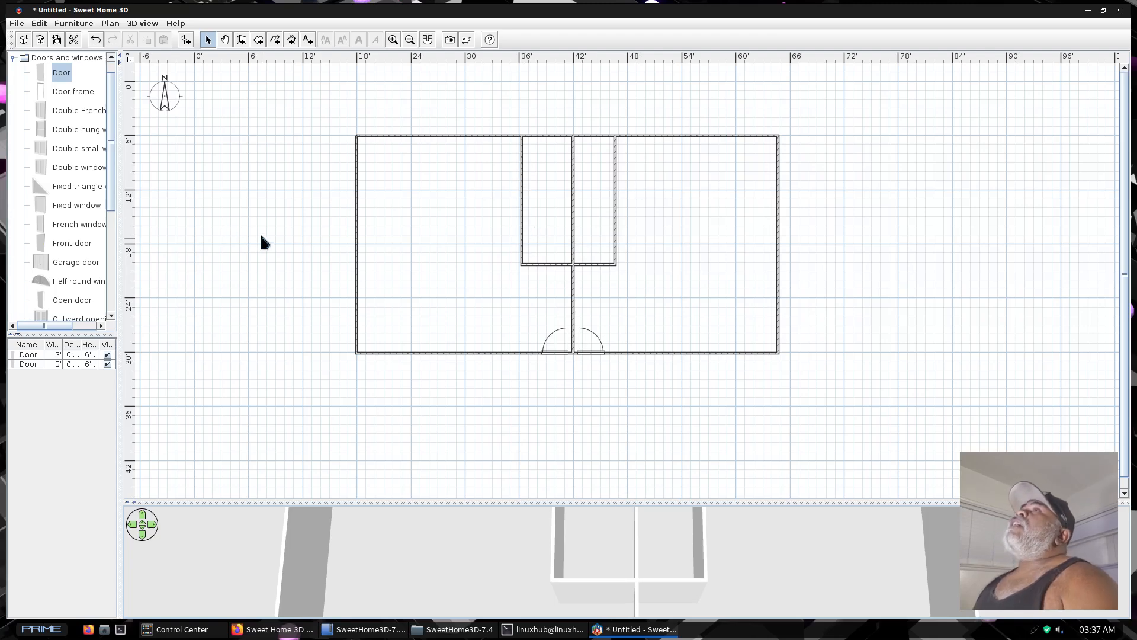
Place a slider window in the west wall of the inner enclosure and widen it southward to about 10'
{"action": "scroll", "coordinate": [64, 207], "scroll_direction": "down", "scroll_amount": 3}
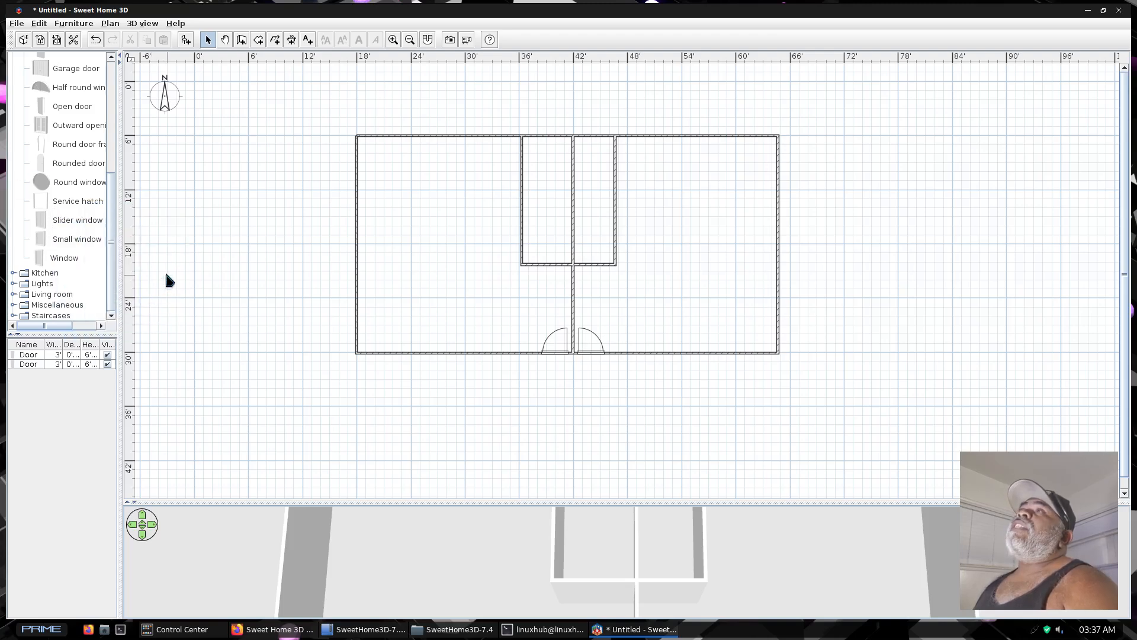
{"action": "left_click_drag", "start_coordinate": [58, 221], "coordinate": [338, 220]}
{"action": "left_click_drag", "start_coordinate": [463, 198], "coordinate": [499, 159]}
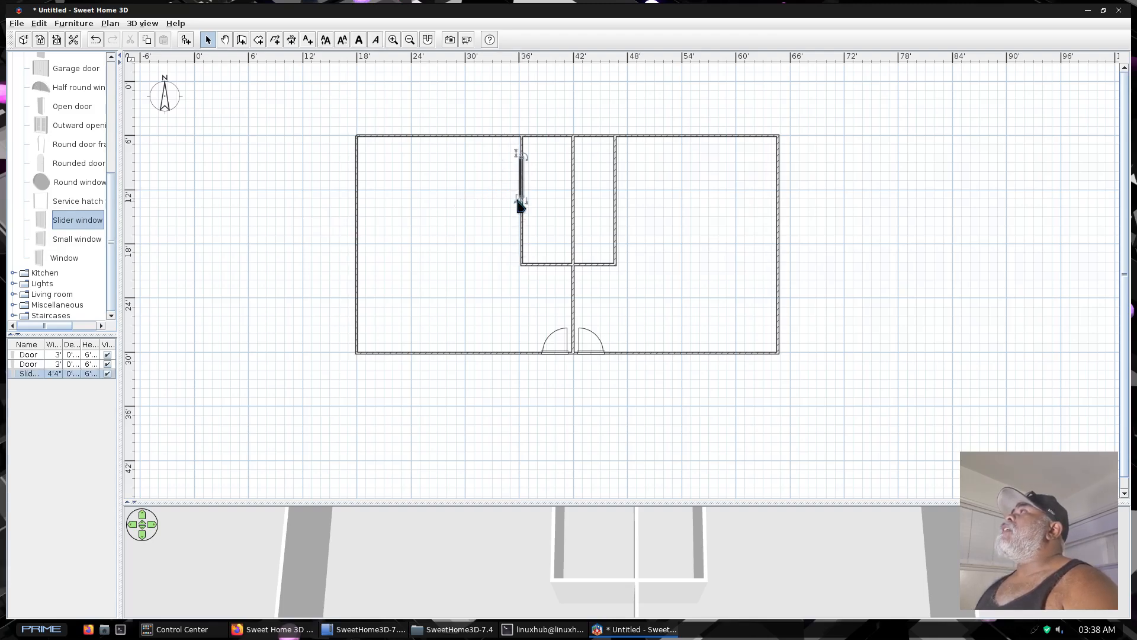
{"action": "left_click_drag", "start_coordinate": [520, 199], "coordinate": [519, 250]}
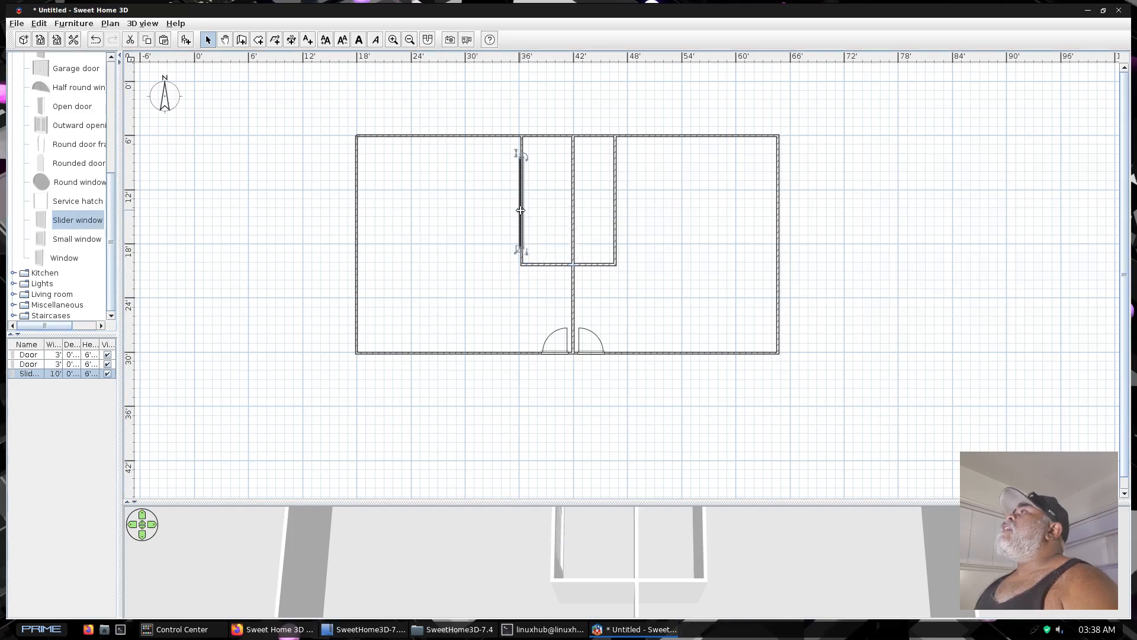
Copy the widened slider window, paste it and move the copy onto the east wall of the inner enclosure
{"action": "right_click", "coordinate": [521, 211]}
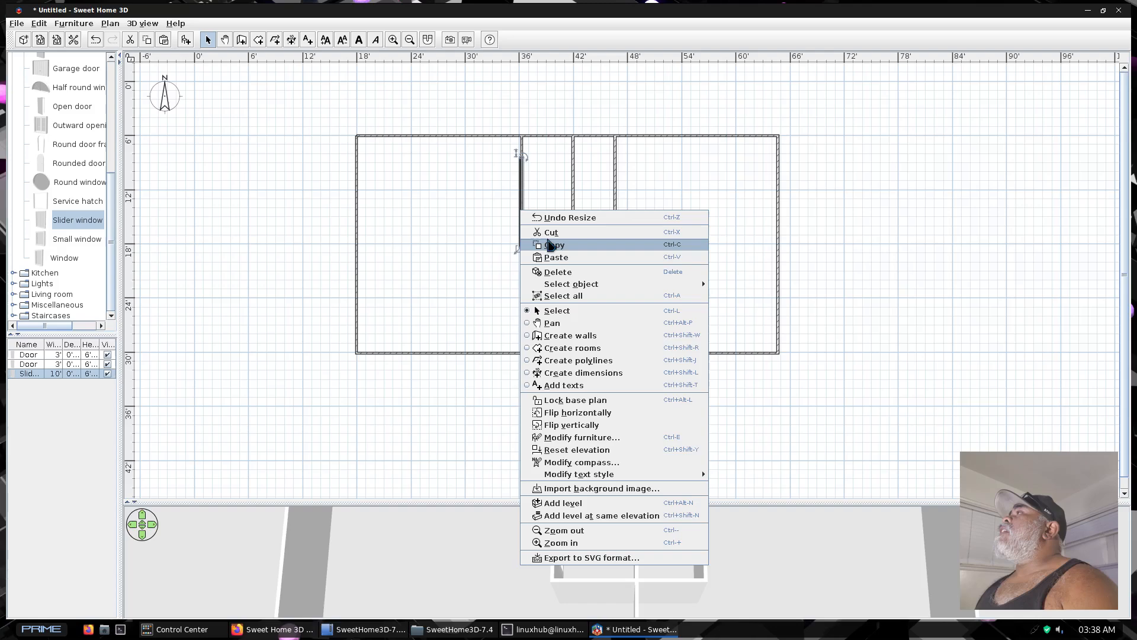
{"action": "left_click", "coordinate": [549, 248]}
{"action": "left_click", "coordinate": [616, 207]}
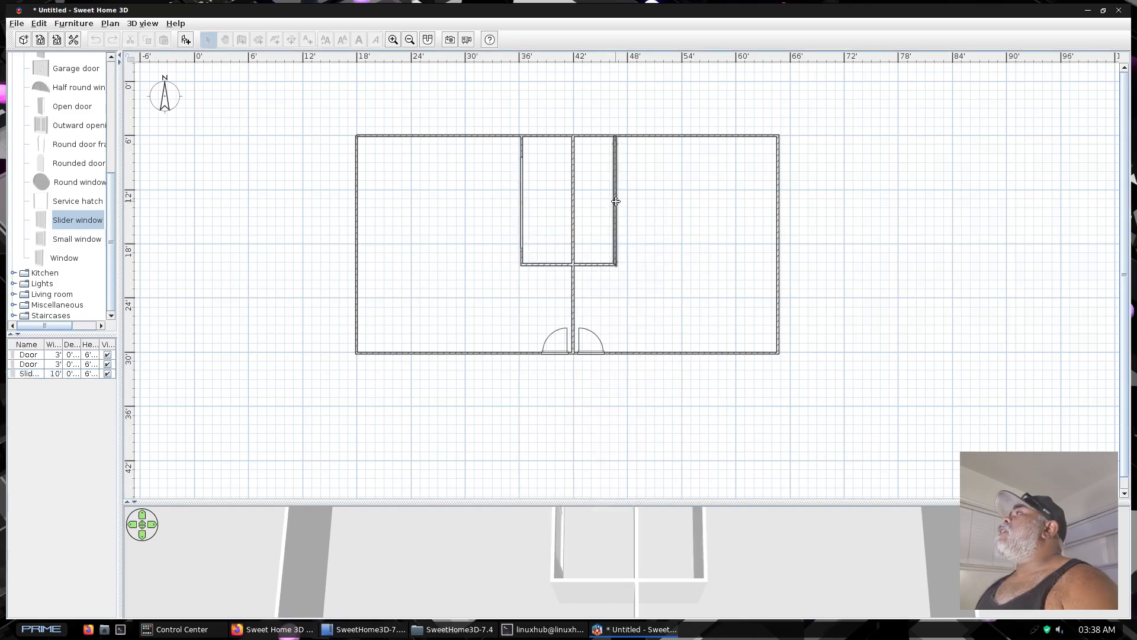
{"action": "right_click", "coordinate": [617, 204]}
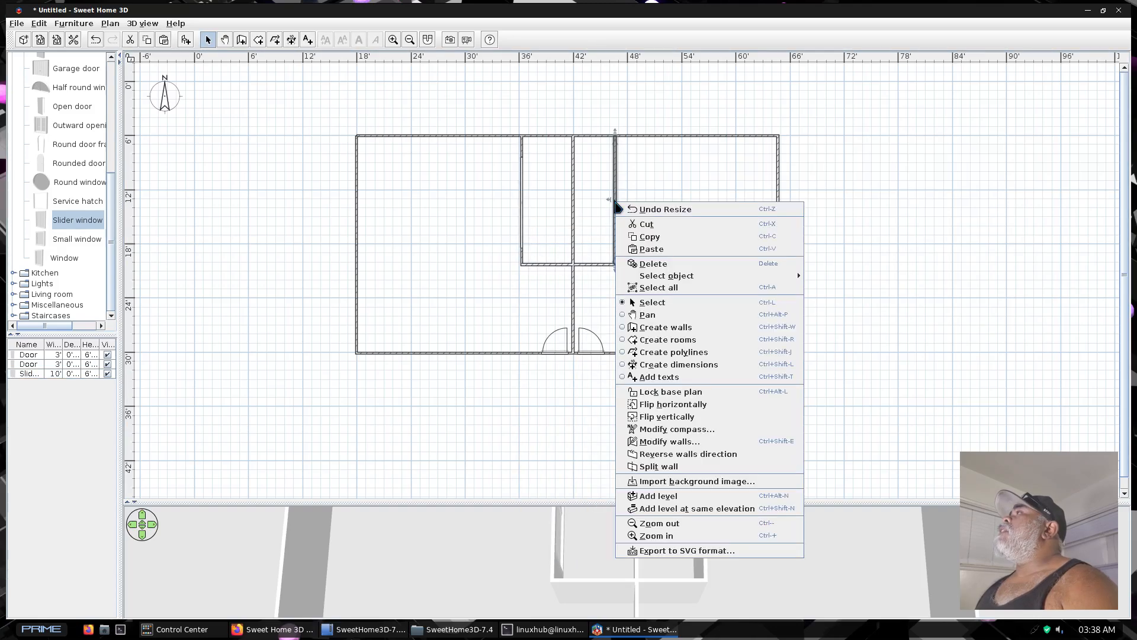
{"action": "left_click", "coordinate": [652, 248]}
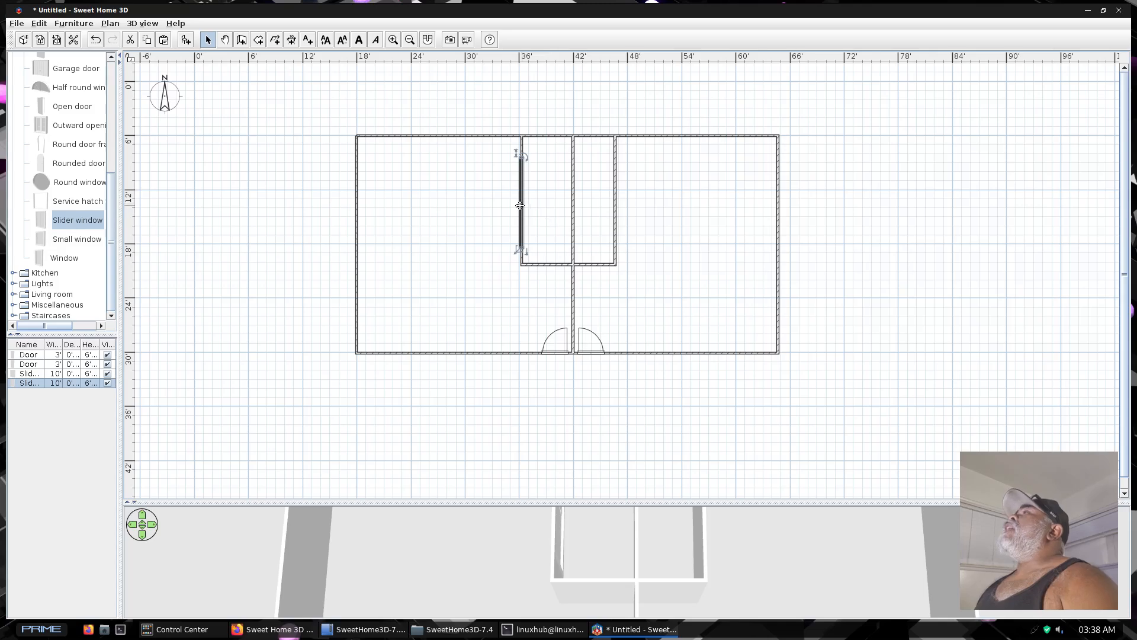
{"action": "left_click_drag", "start_coordinate": [520, 205], "coordinate": [616, 200]}
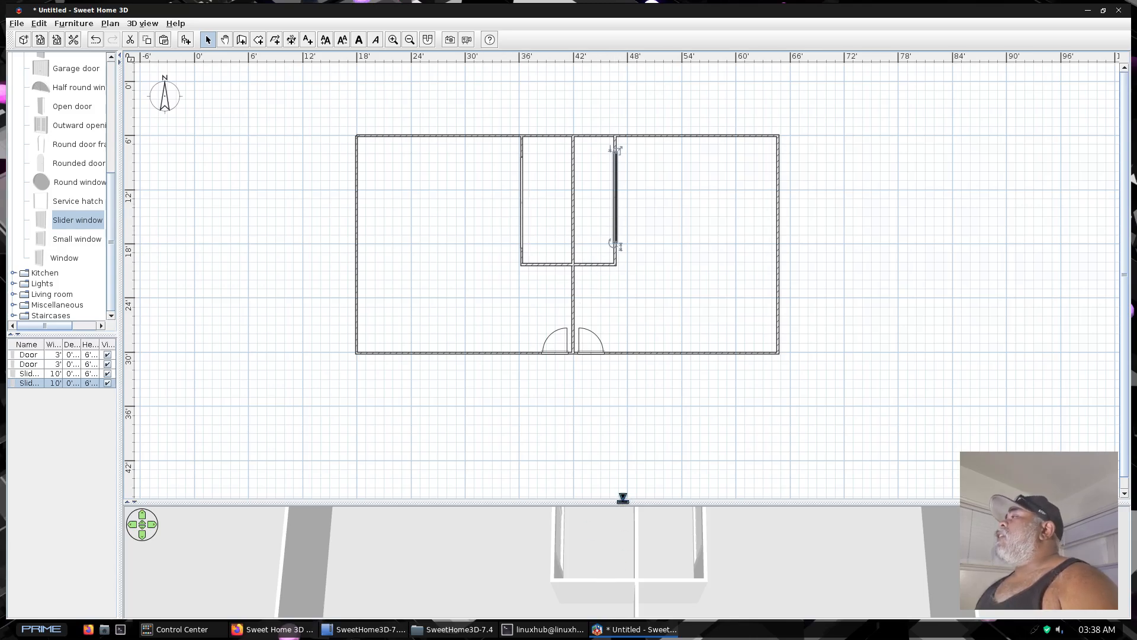
Inspect both slider windows in the enlarged 3D view from an oblique angle and from above, then restore the plan area
{"action": "left_click_drag", "start_coordinate": [623, 498], "coordinate": [592, 75]}
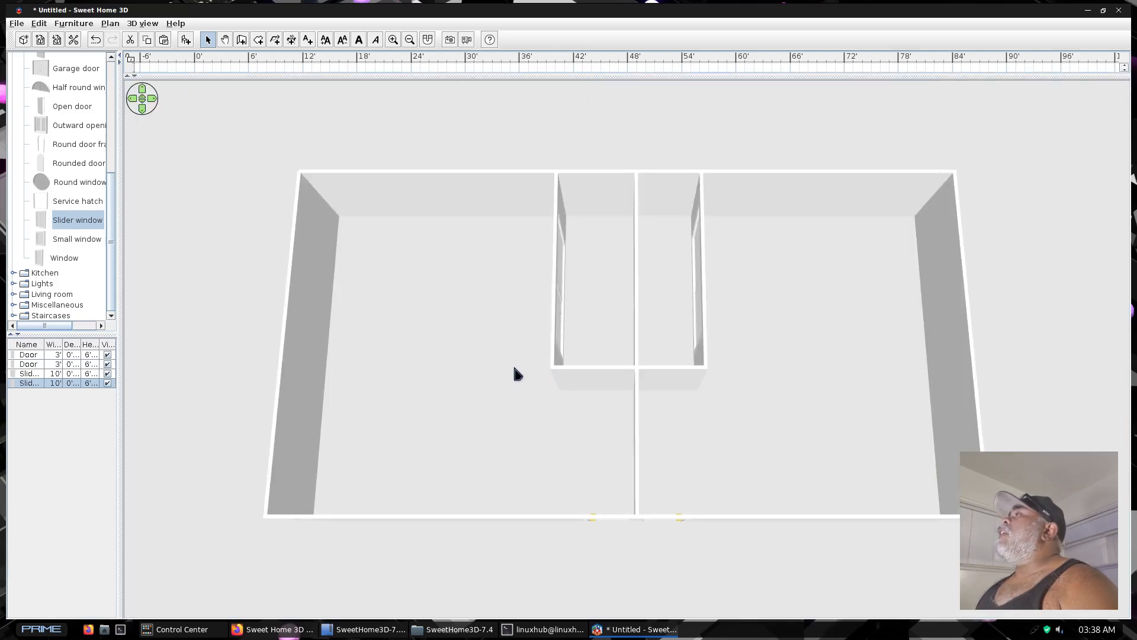
{"action": "left_click_drag", "start_coordinate": [518, 371], "coordinate": [420, 325]}
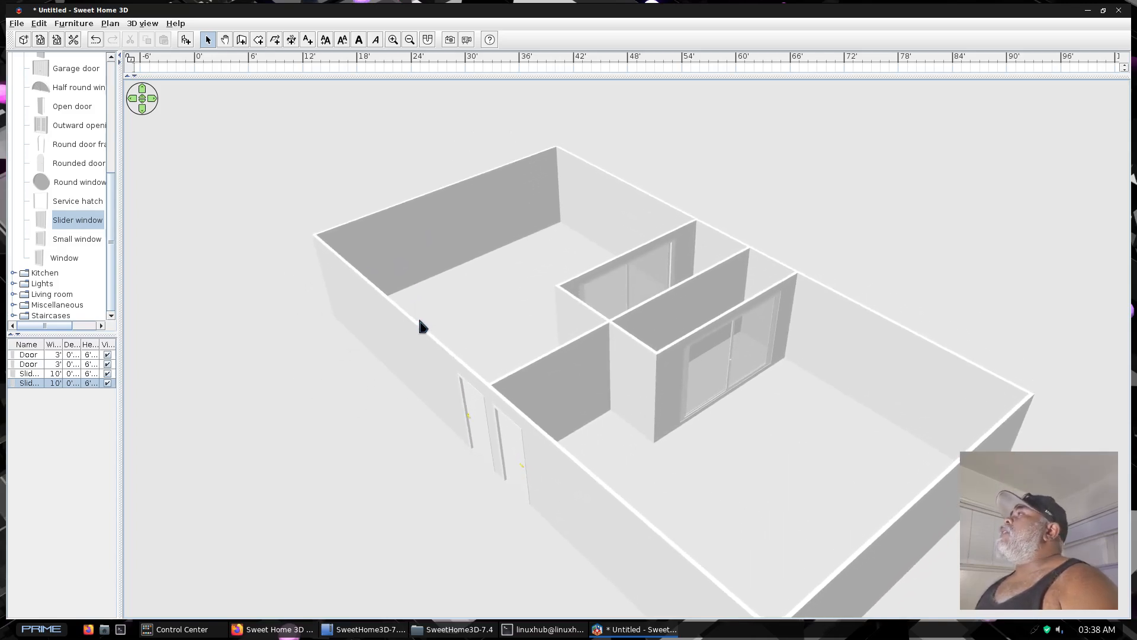
{"action": "left_click_drag", "start_coordinate": [419, 324], "coordinate": [519, 428]}
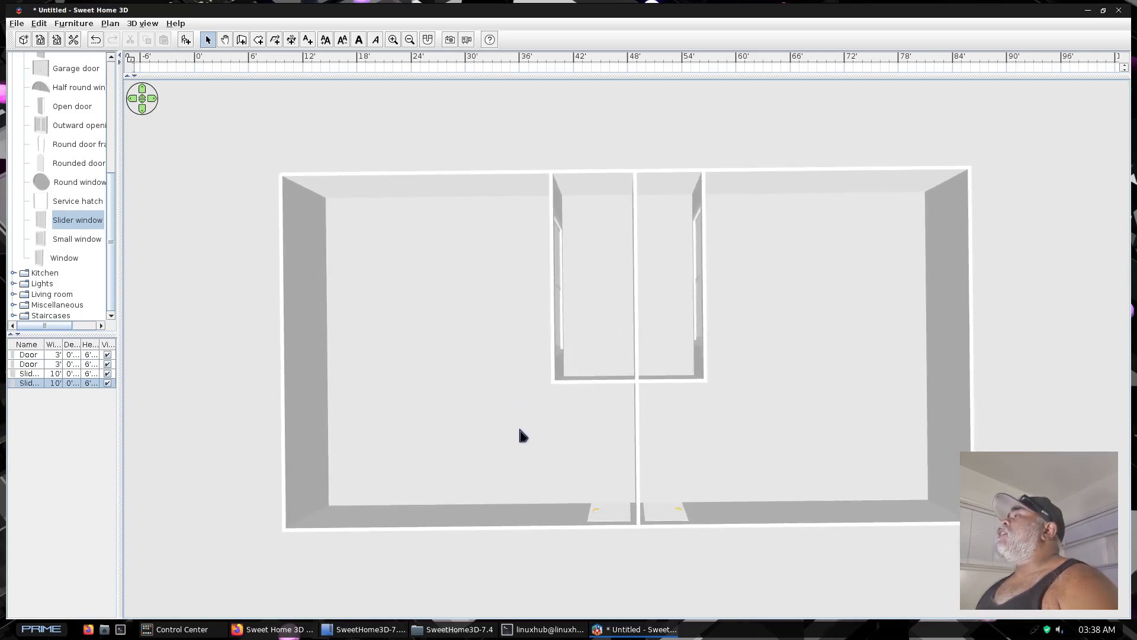
{"action": "left_click_drag", "start_coordinate": [519, 430], "coordinate": [518, 431]}
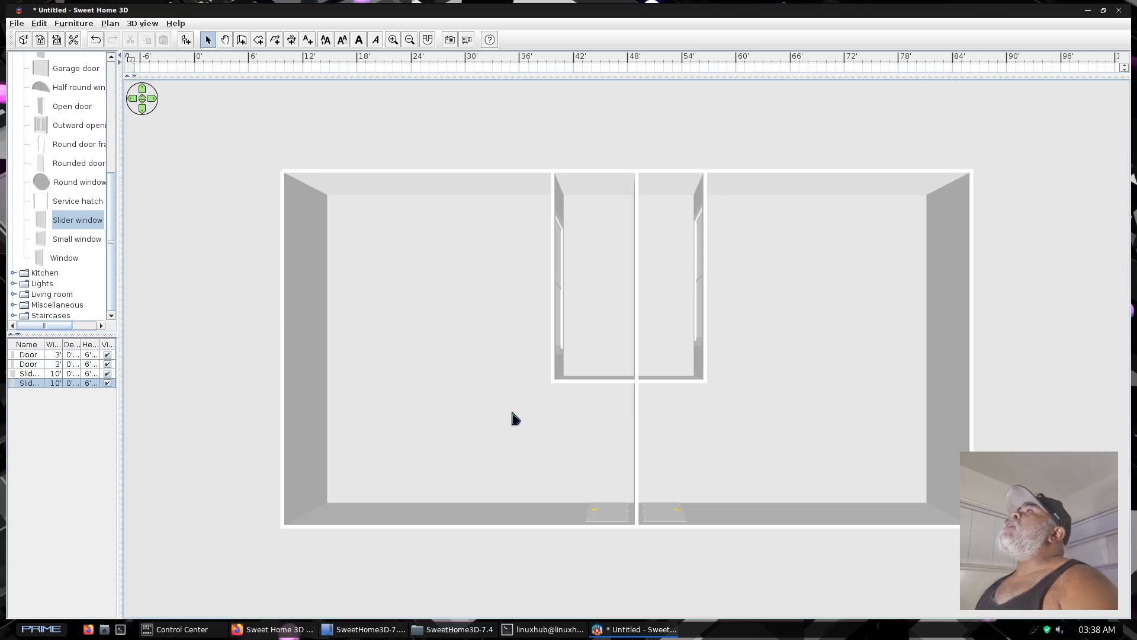
{"action": "left_click_drag", "start_coordinate": [564, 75], "coordinate": [569, 551]}
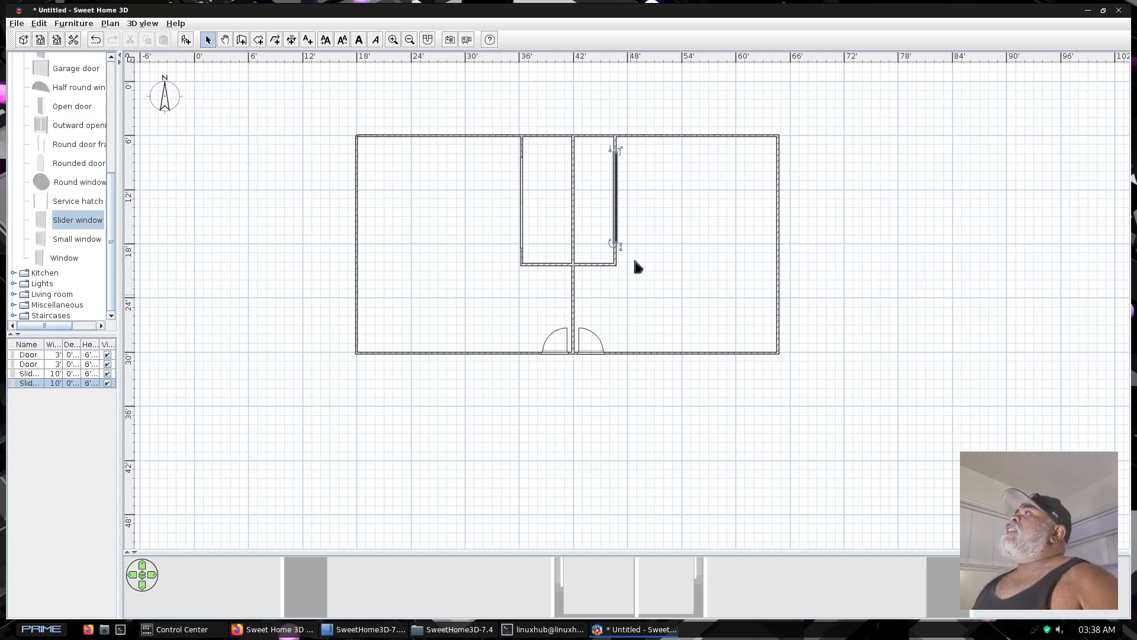
Activate the Create Dimensions tool and dismiss its tip so that it is not displayed again
{"action": "left_click", "coordinate": [583, 136]}
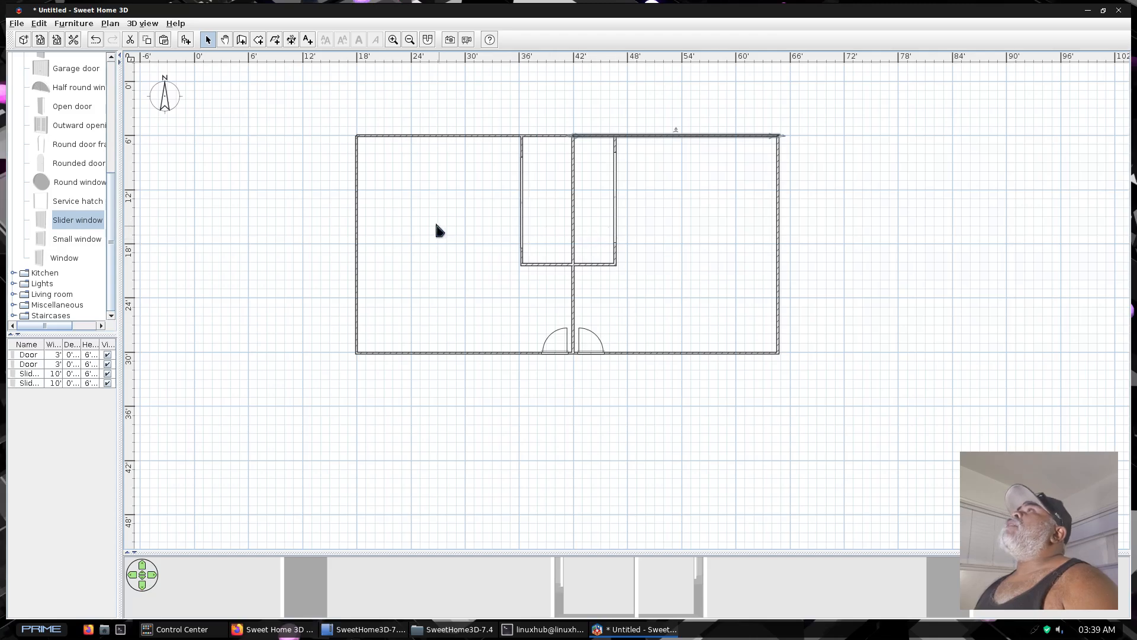
{"action": "left_click", "coordinate": [292, 40]}
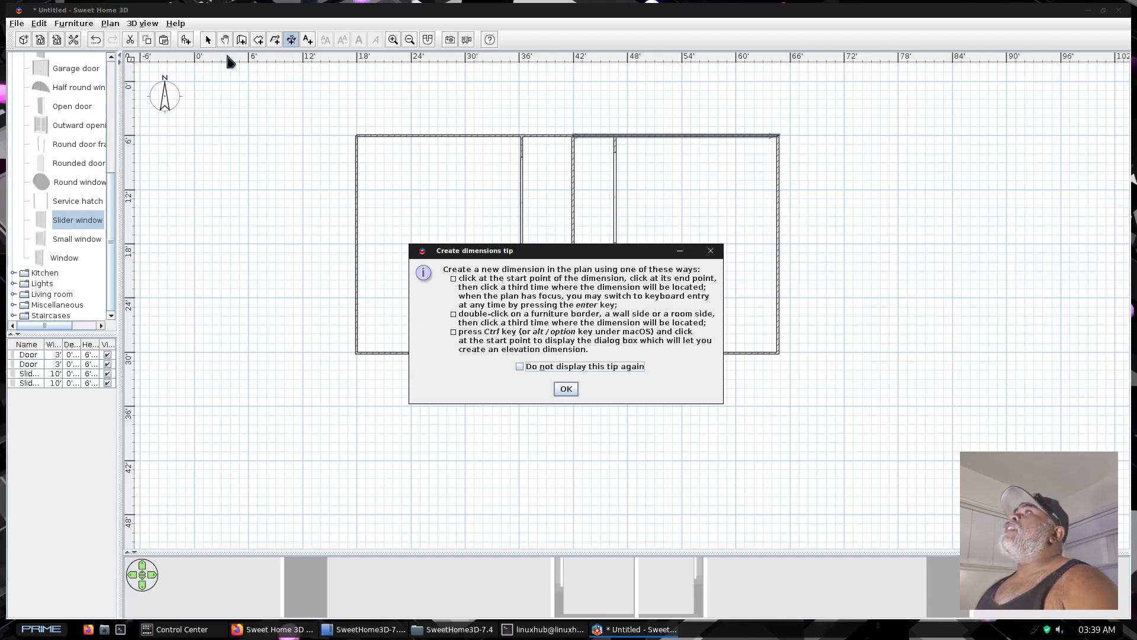
{"action": "left_click", "coordinate": [519, 367]}
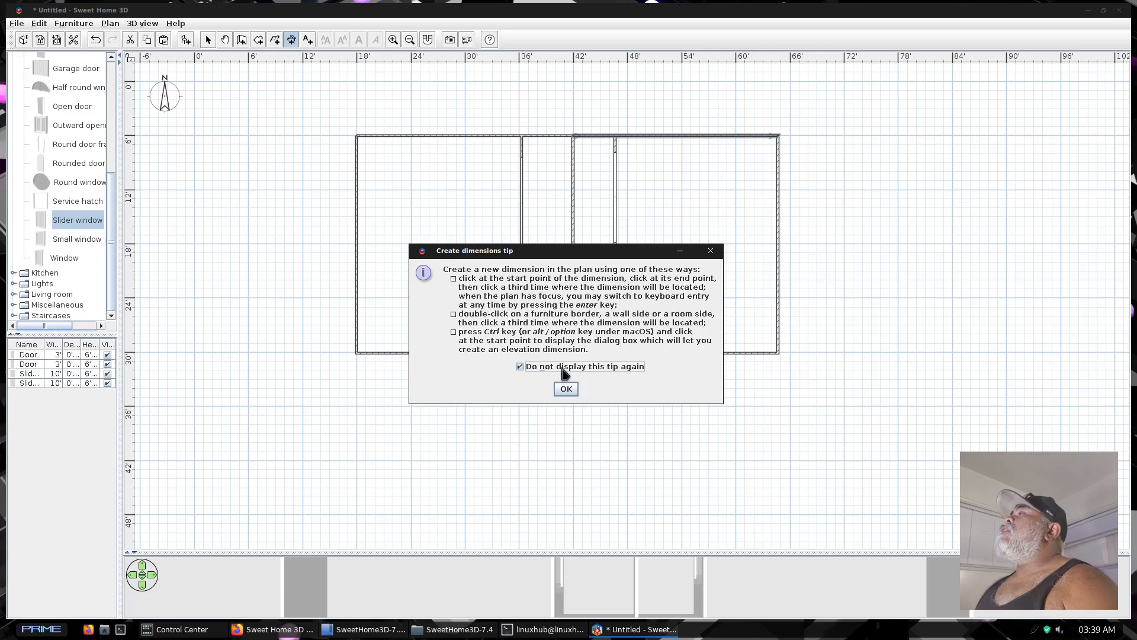
{"action": "left_click", "coordinate": [566, 389]}
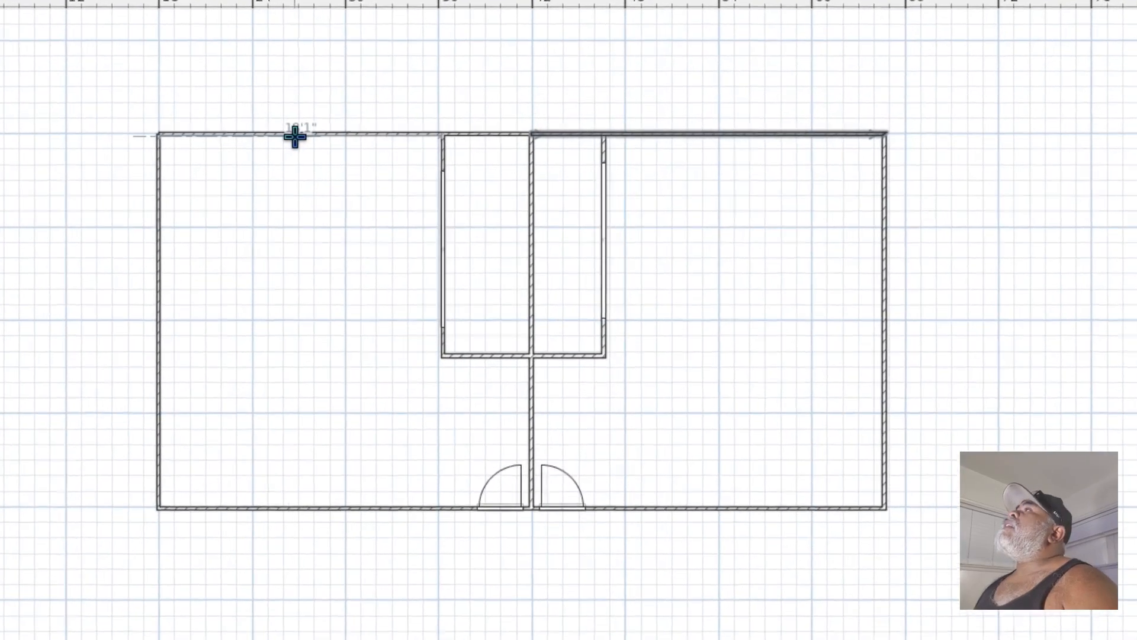
Dimension the inner faces of the west room's north, west and south walls, with each dimension line just inside the room
{"action": "left_click", "coordinate": [266, 135]}
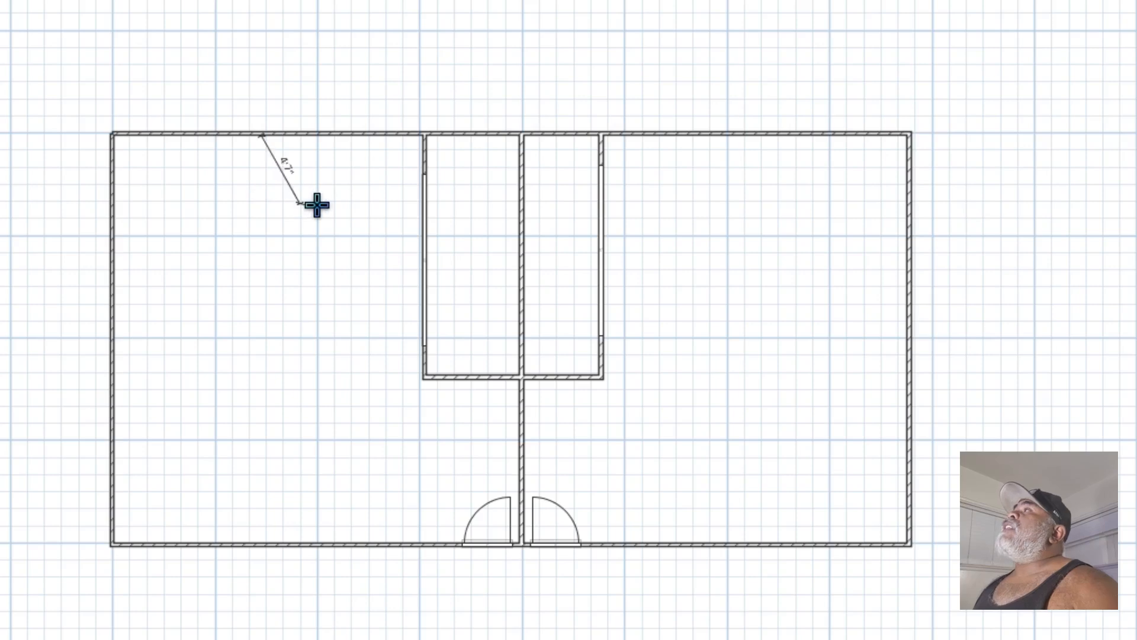
{"action": "key", "text": "Escape"}
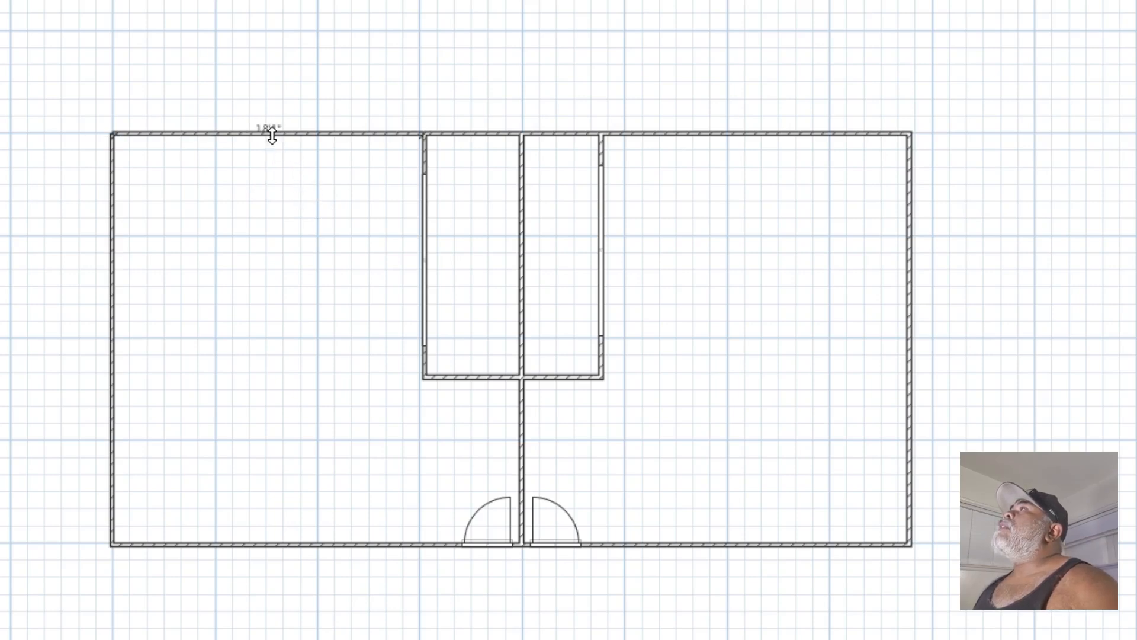
{"action": "left_click_drag", "start_coordinate": [271, 133], "coordinate": [268, 154]}
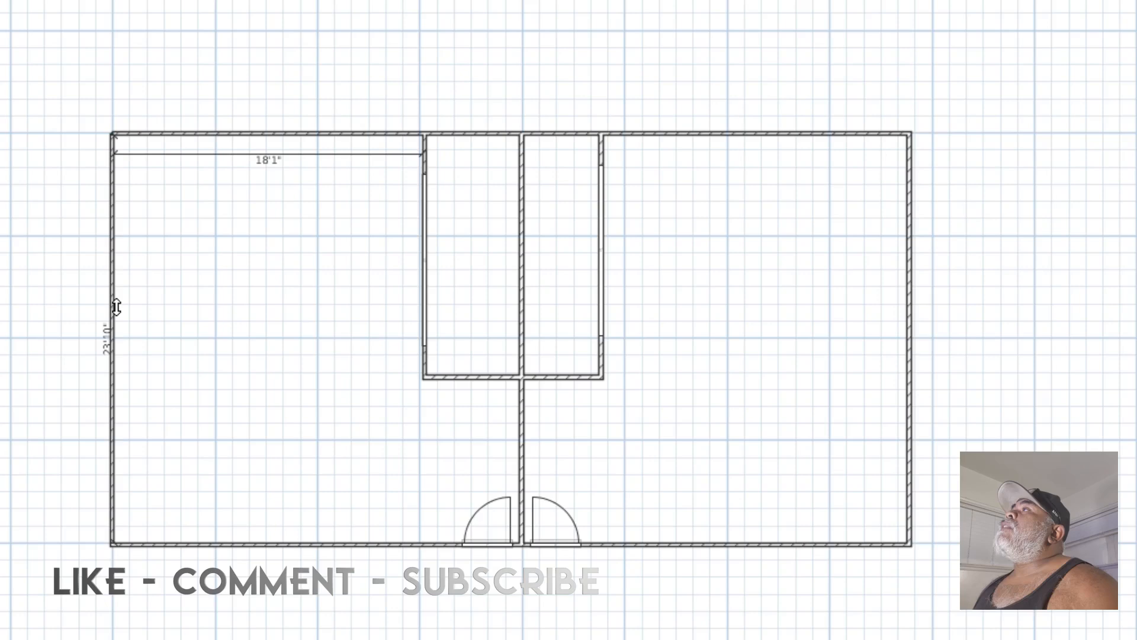
{"action": "left_click_drag", "start_coordinate": [116, 307], "coordinate": [134, 309]}
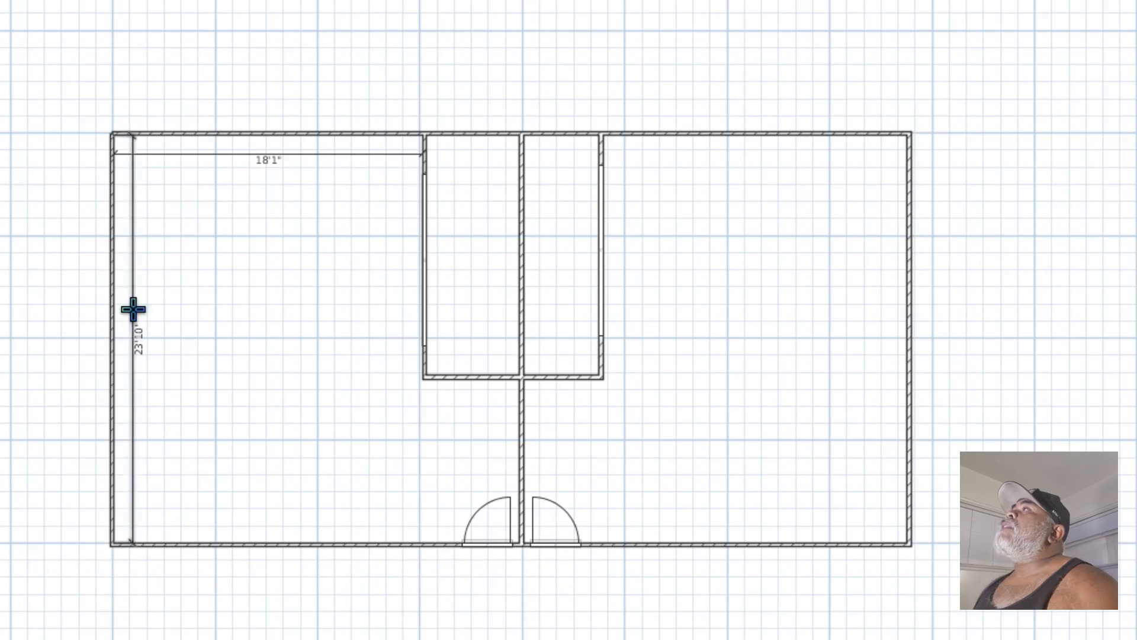
{"action": "left_click_drag", "start_coordinate": [278, 540], "coordinate": [278, 531]}
{"action": "left_click", "coordinate": [278, 530]}
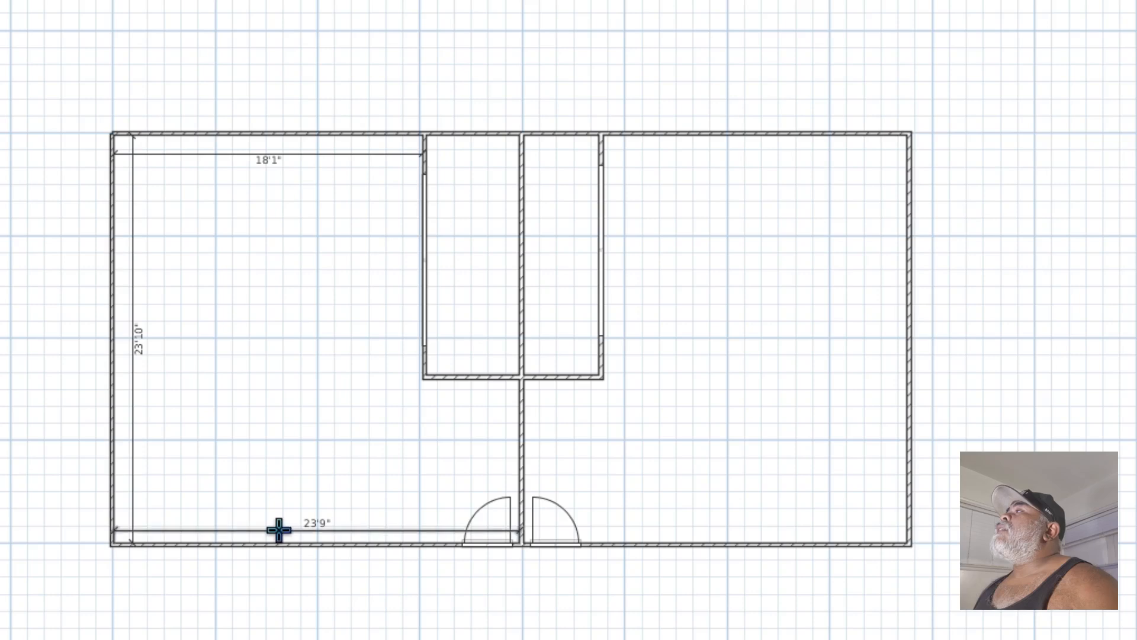
Dimension the west side of the partition below the enclosure, then the outer south and west faces of the enclosure's west half
{"action": "double_click", "coordinate": [517, 453]}
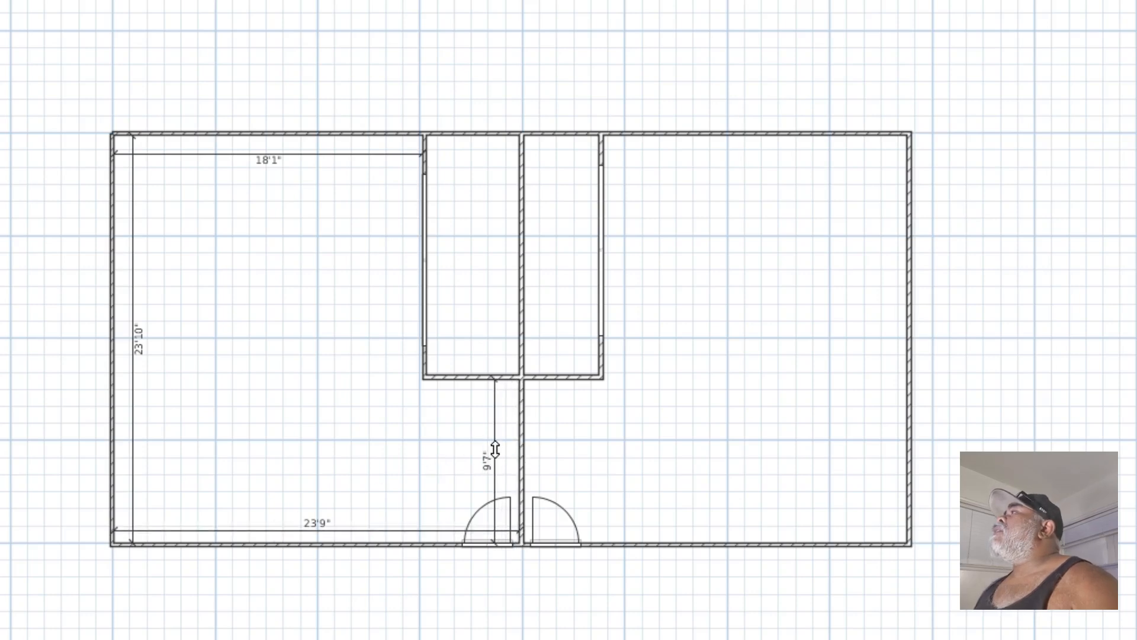
{"action": "left_click", "coordinate": [503, 450]}
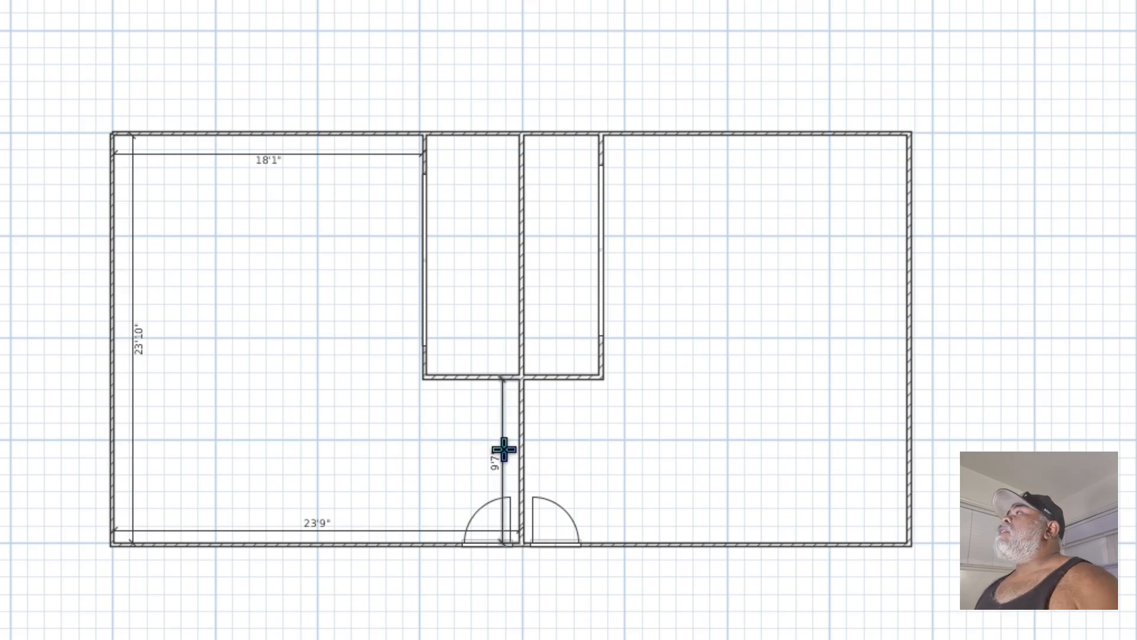
{"action": "double_click", "coordinate": [470, 380]}
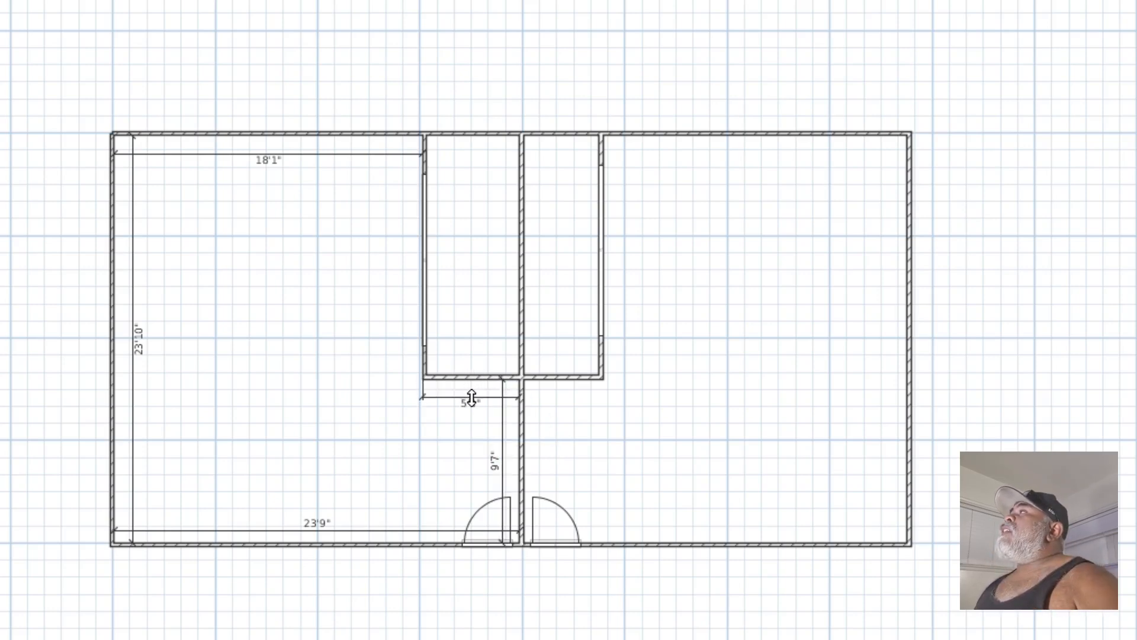
{"action": "left_click", "coordinate": [470, 396]}
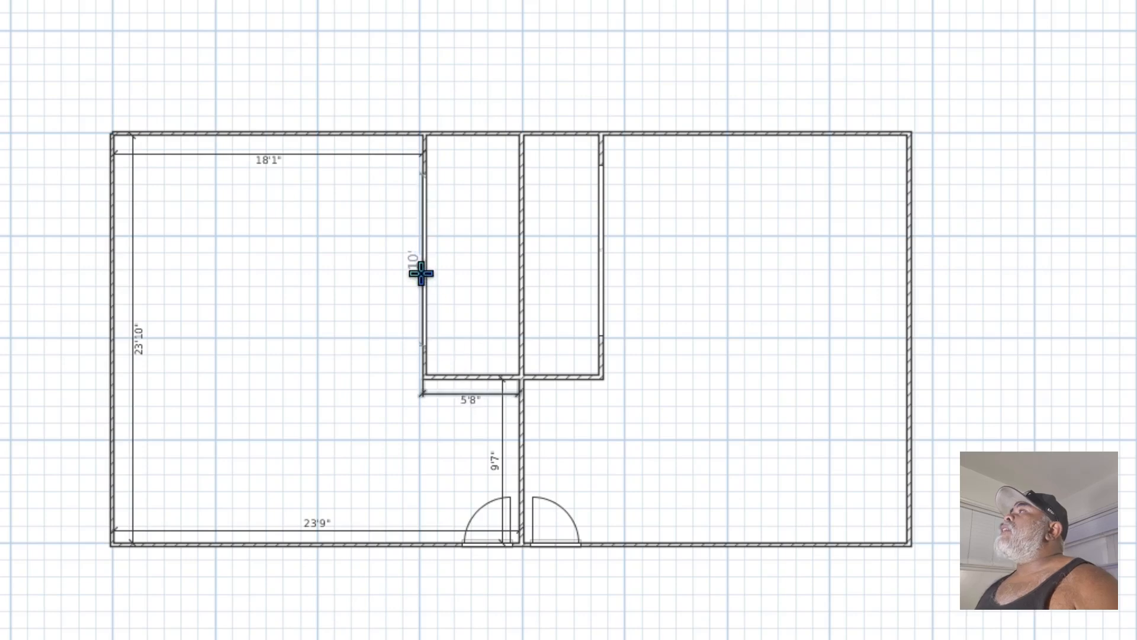
{"action": "double_click", "coordinate": [422, 362]}
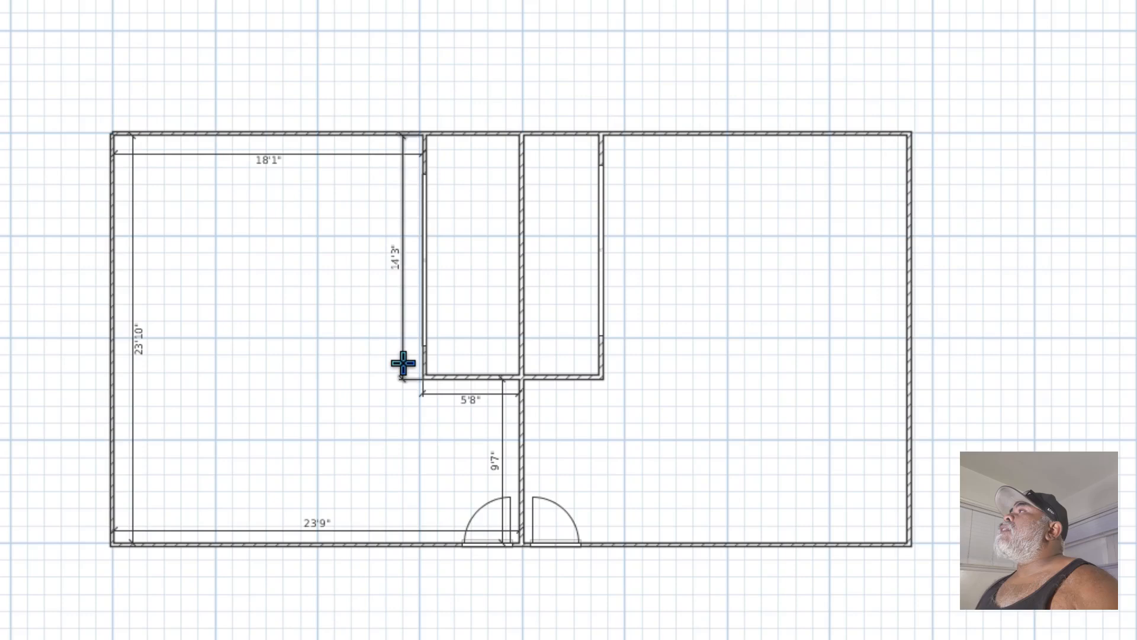
{"action": "left_click", "coordinate": [403, 362]}
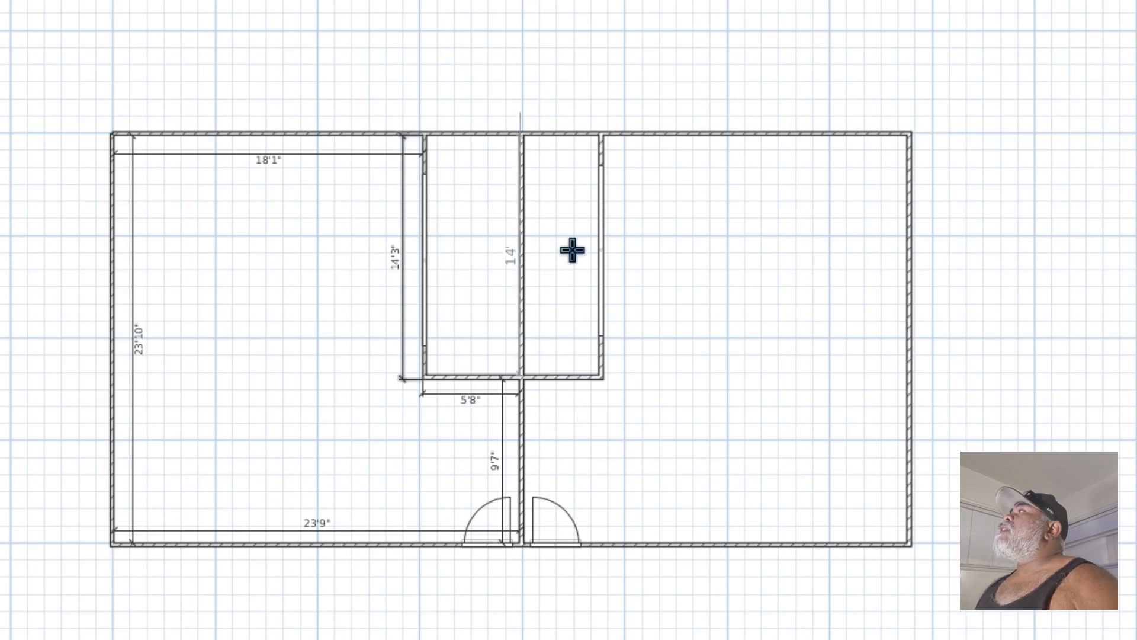
Dimension the north and east walls inside the west half of the inner enclosure
{"action": "double_click", "coordinate": [468, 136]}
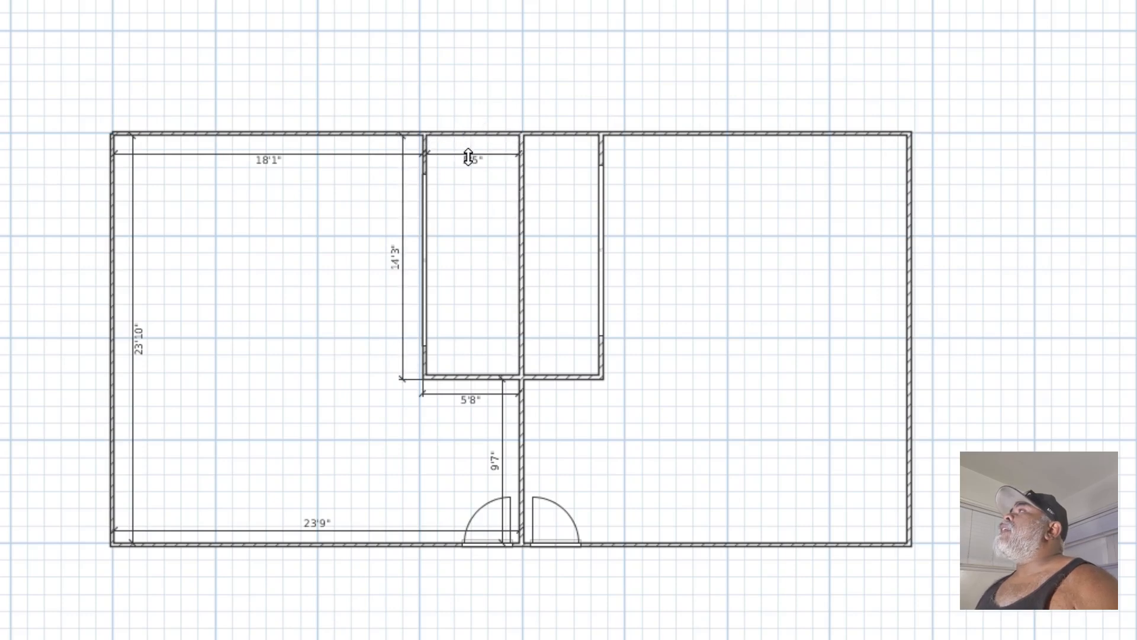
{"action": "left_click", "coordinate": [468, 155]}
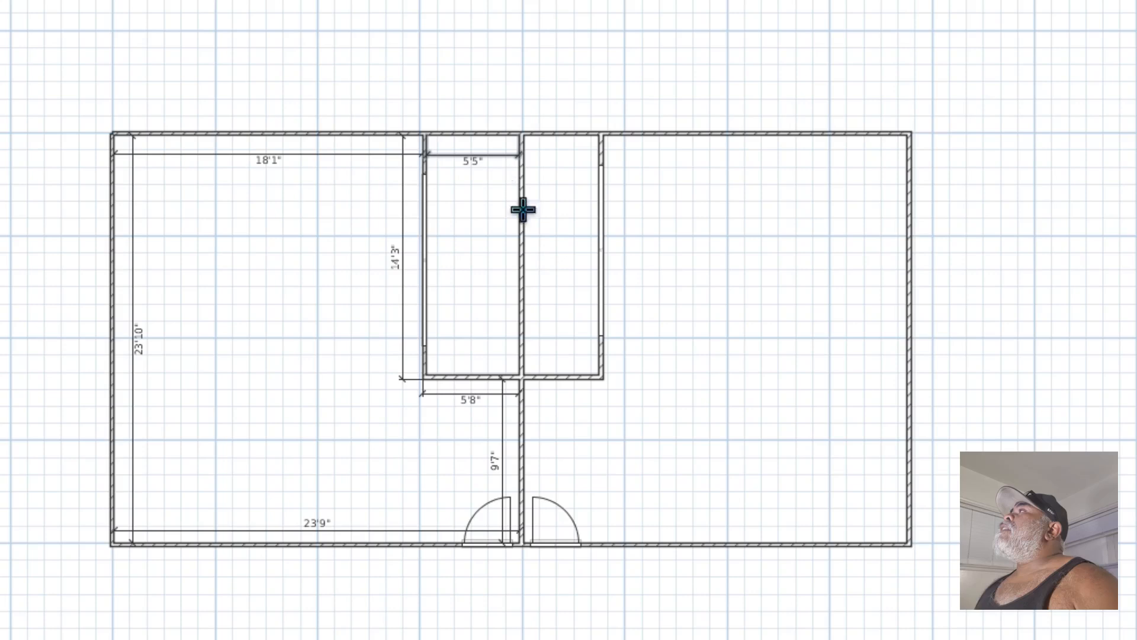
{"action": "double_click", "coordinate": [516, 268]}
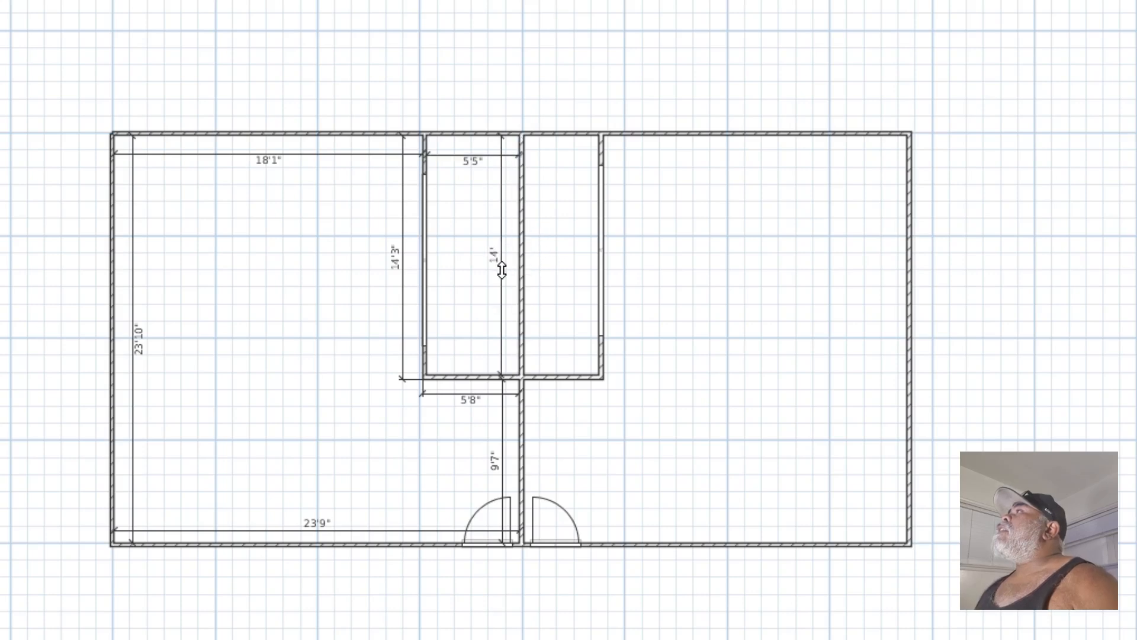
{"action": "left_click", "coordinate": [501, 268]}
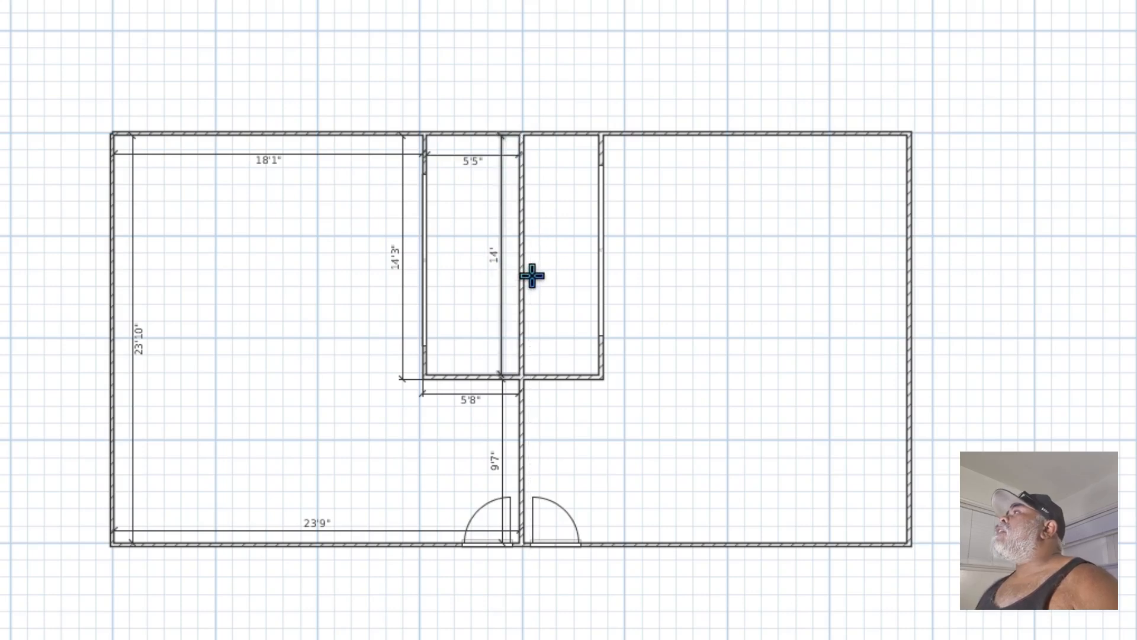
Dimension the west and north walls inside the east half of the inner enclosure
{"action": "double_click", "coordinate": [527, 278]}
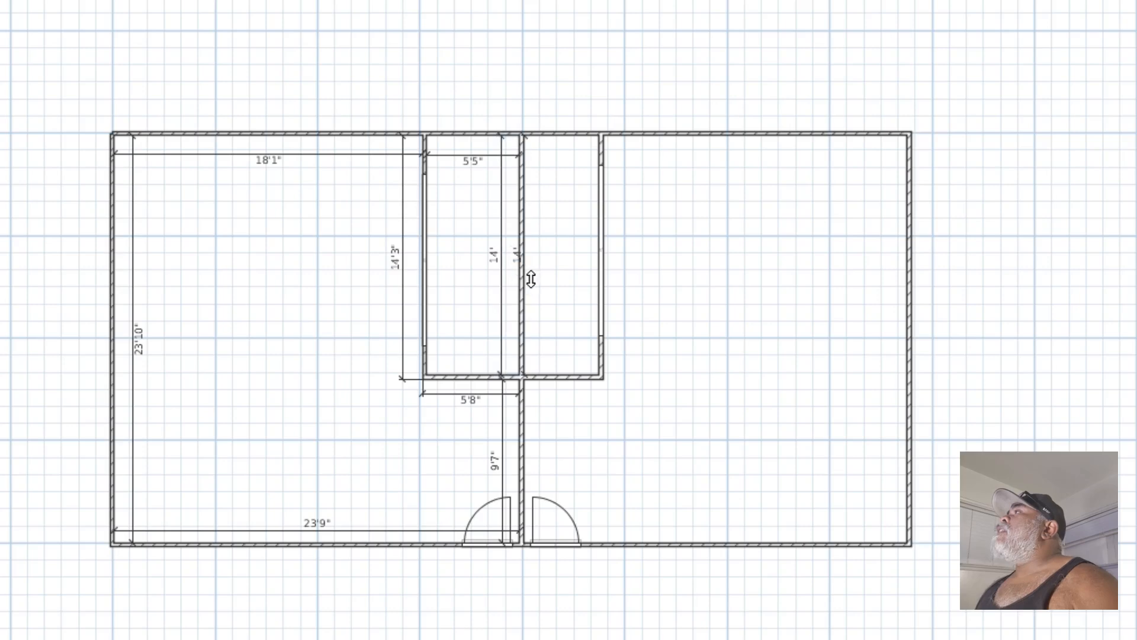
{"action": "left_click_drag", "start_coordinate": [531, 280], "coordinate": [548, 278]}
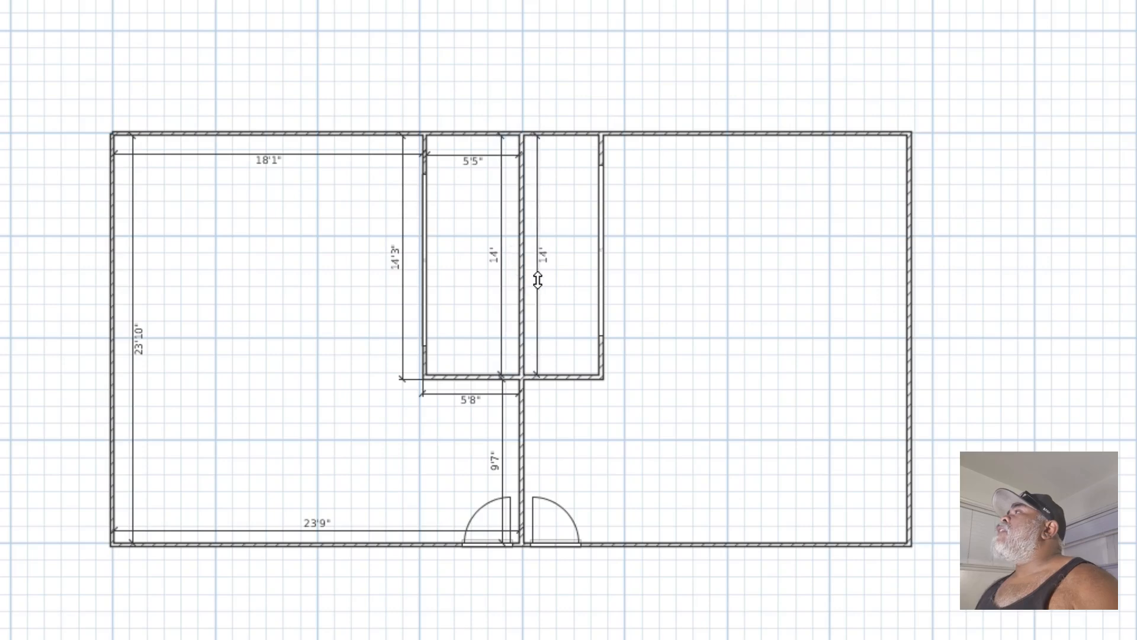
{"action": "double_click", "coordinate": [559, 136]}
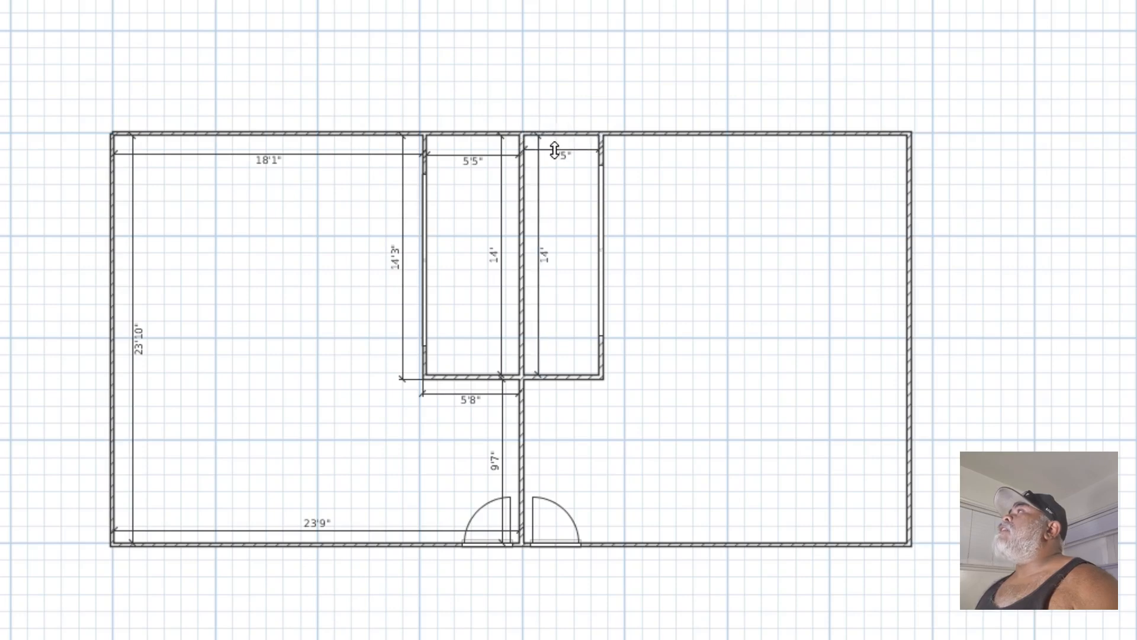
{"action": "left_click", "coordinate": [553, 152]}
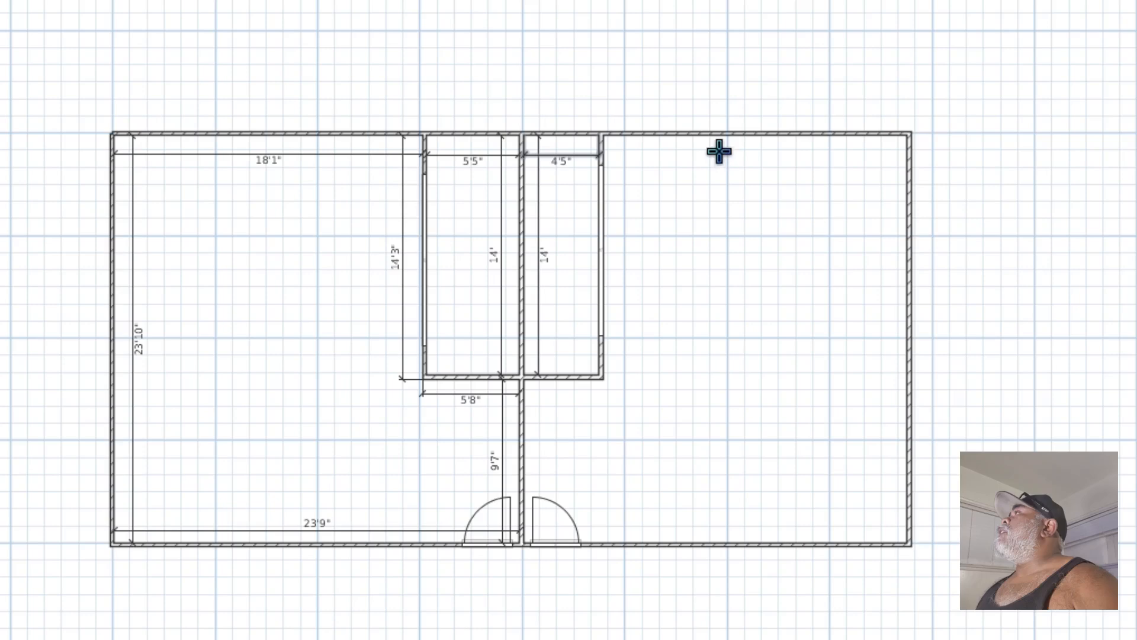
Dimension the east room's north and east walls, adding a second east wall dimension line farther into the room
{"action": "double_click", "coordinate": [731, 135]}
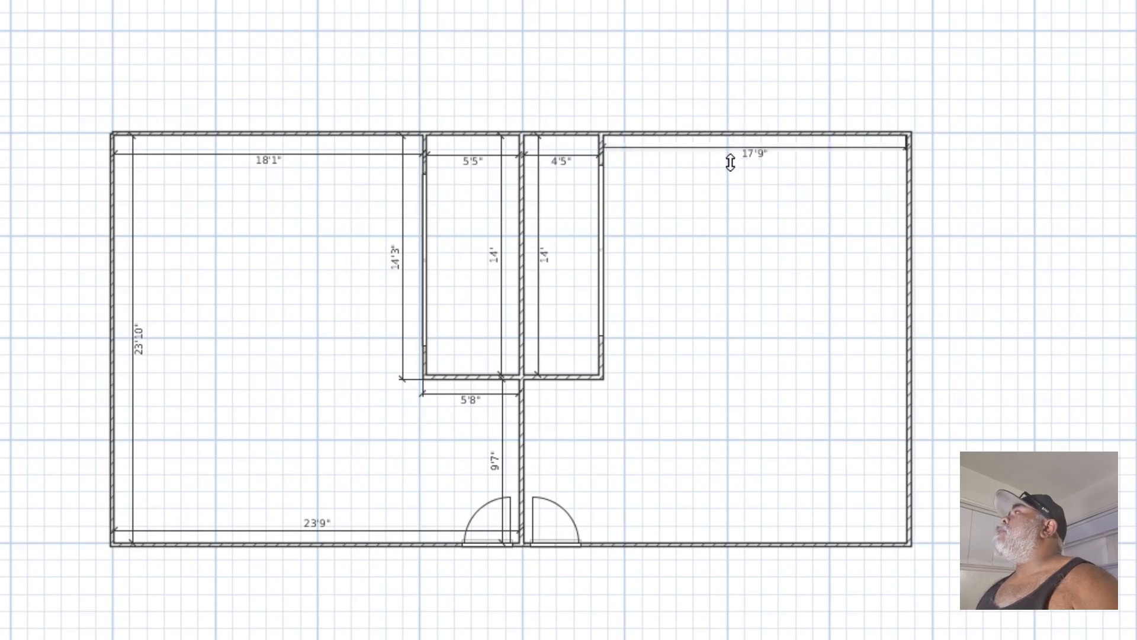
{"action": "left_click", "coordinate": [728, 154]}
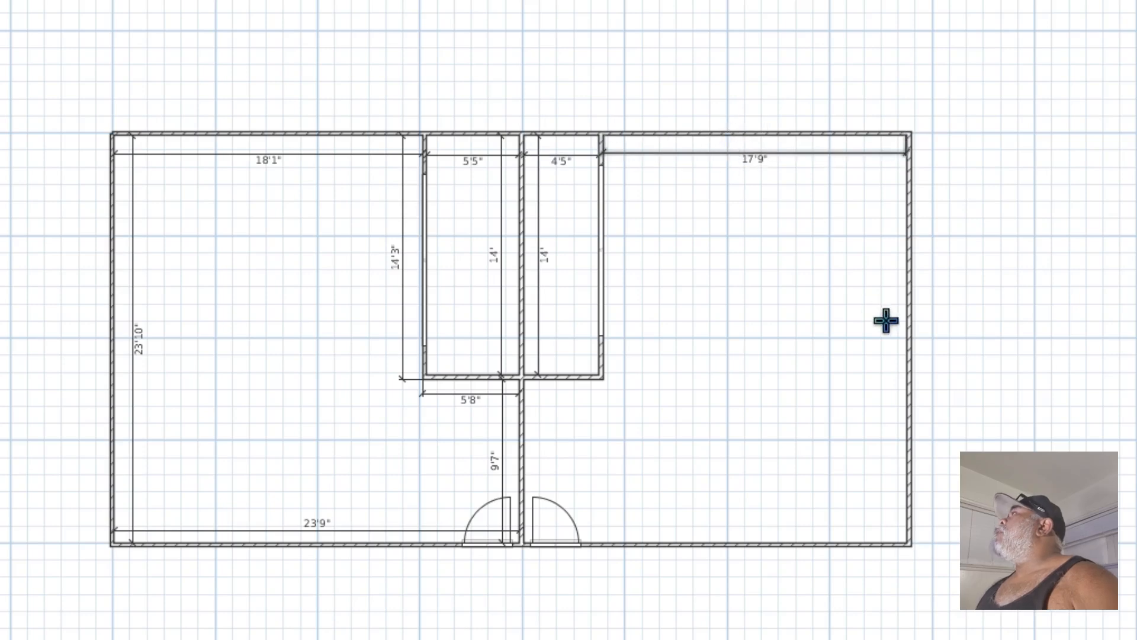
{"action": "double_click", "coordinate": [905, 330]}
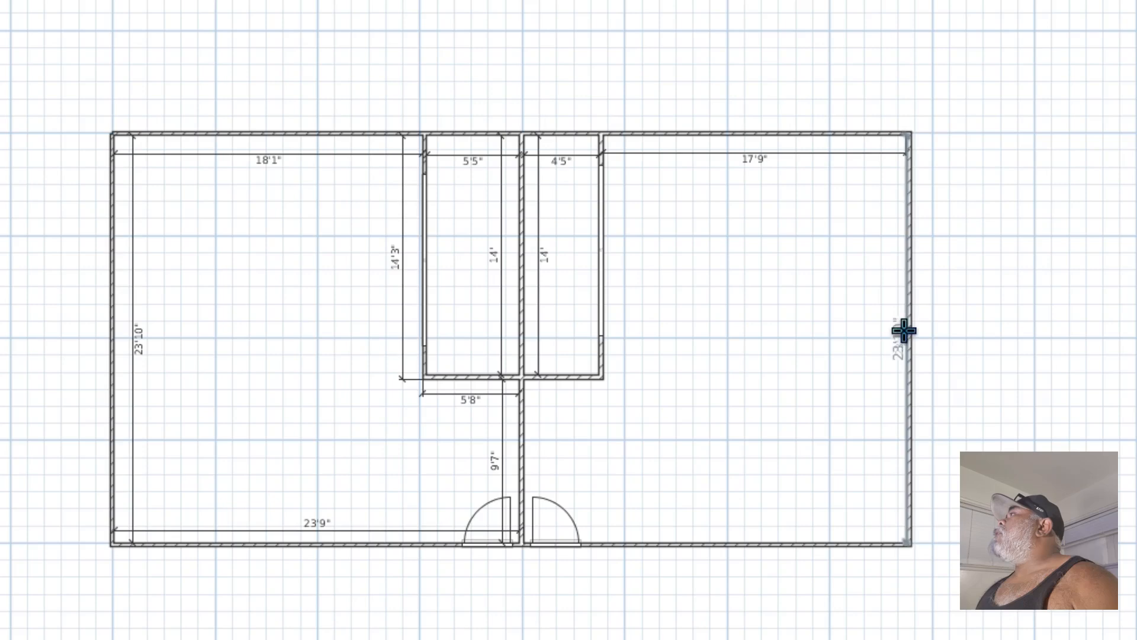
{"action": "left_click", "coordinate": [902, 330]}
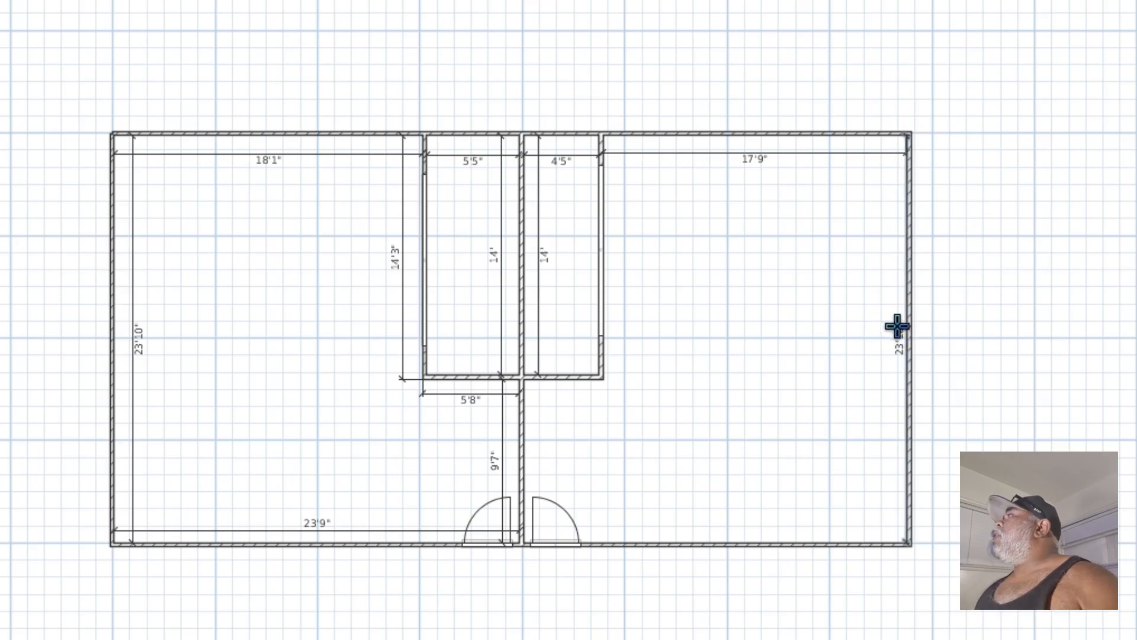
{"action": "key", "text": "ctrl+z"}
{"action": "double_click", "coordinate": [903, 338]}
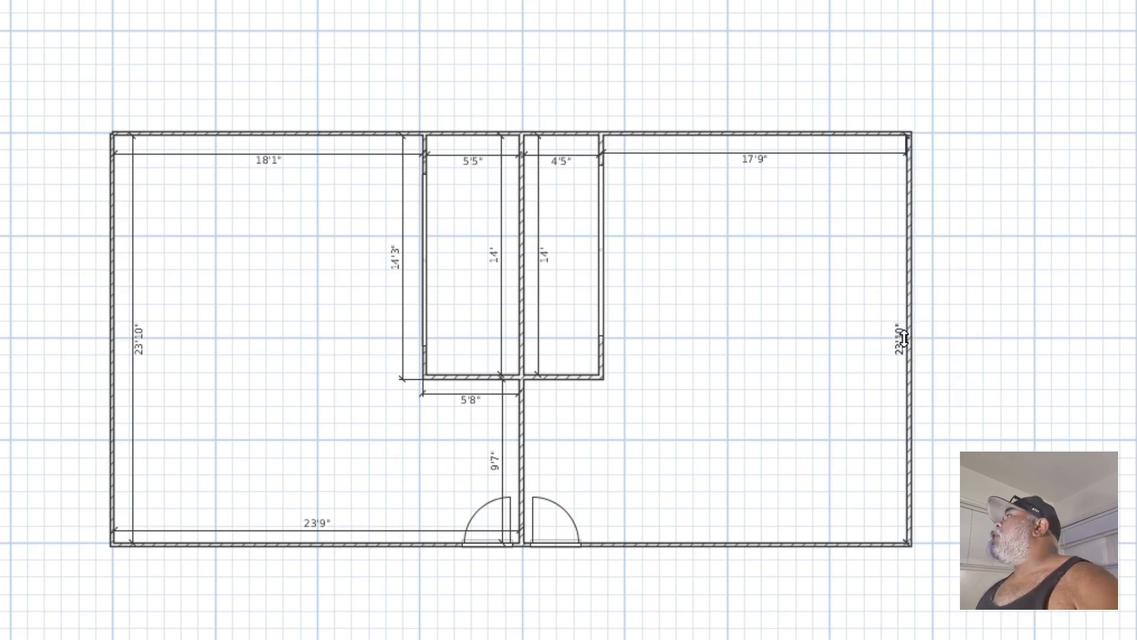
{"action": "left_click", "coordinate": [887, 332]}
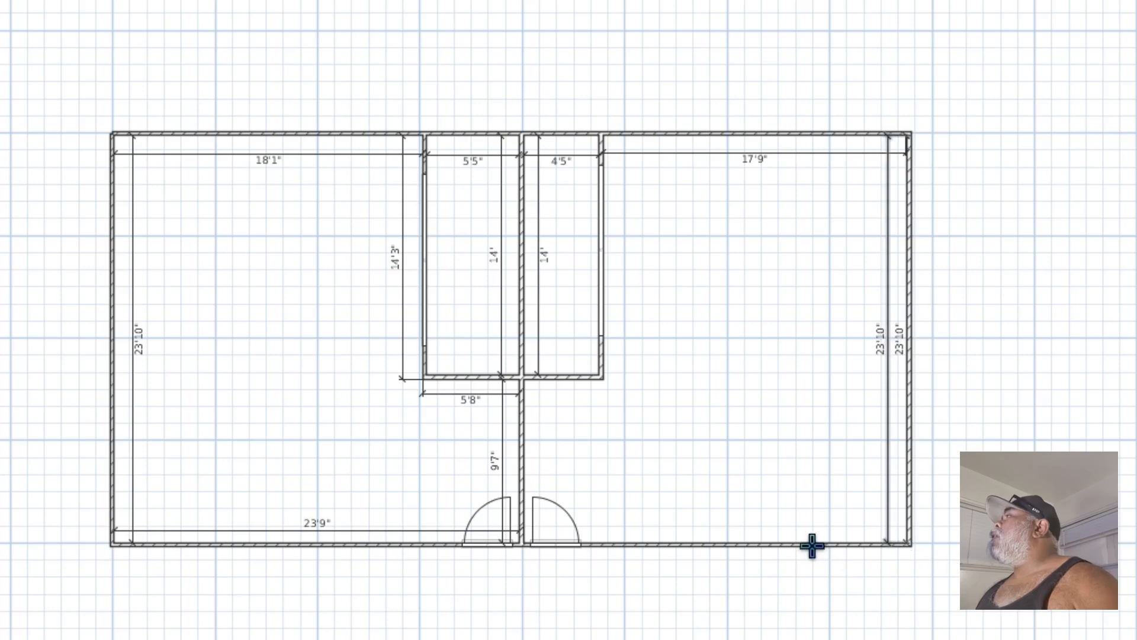
Dimension the east room's south wall, the partition's east side below the enclosure and the outer south face of the enclosure's east half
{"action": "double_click", "coordinate": [790, 543]}
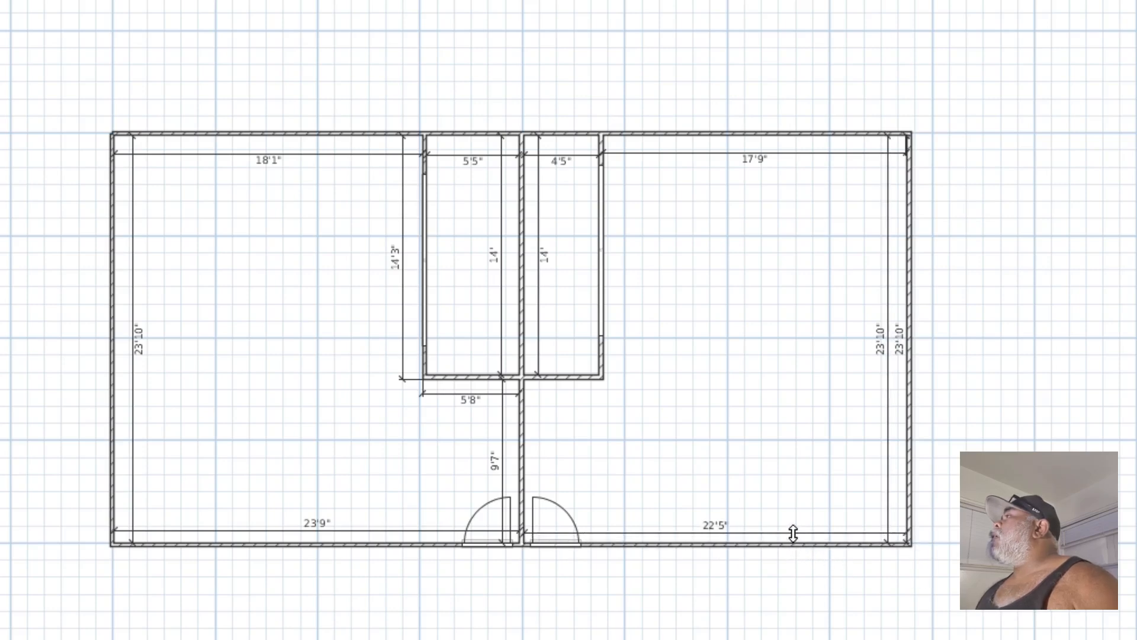
{"action": "left_click", "coordinate": [794, 532]}
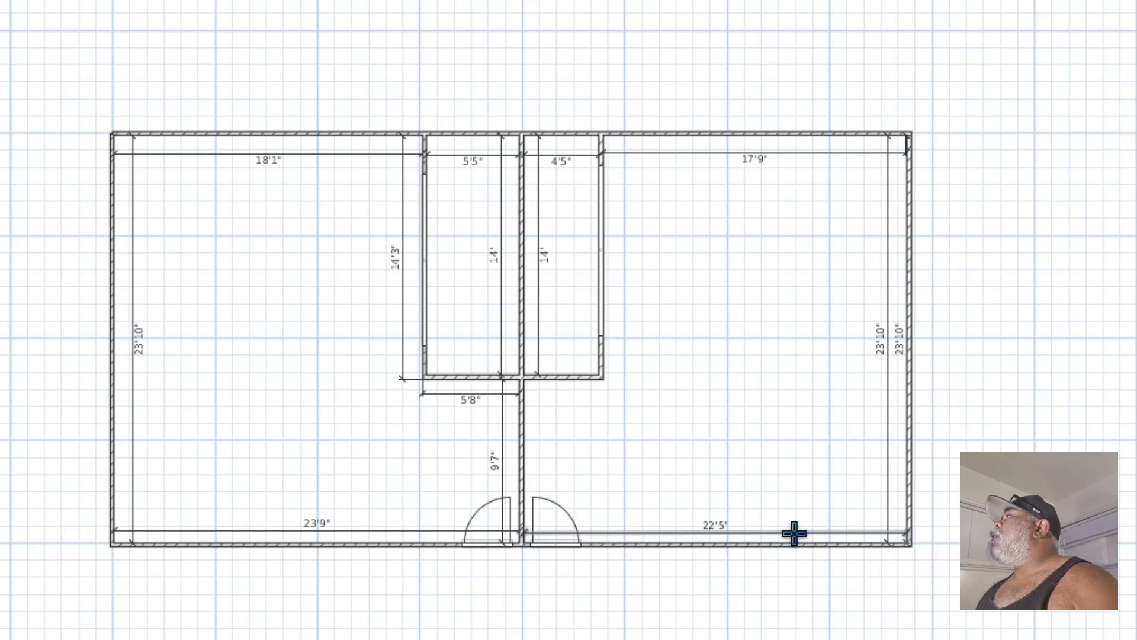
{"action": "double_click", "coordinate": [526, 448]}
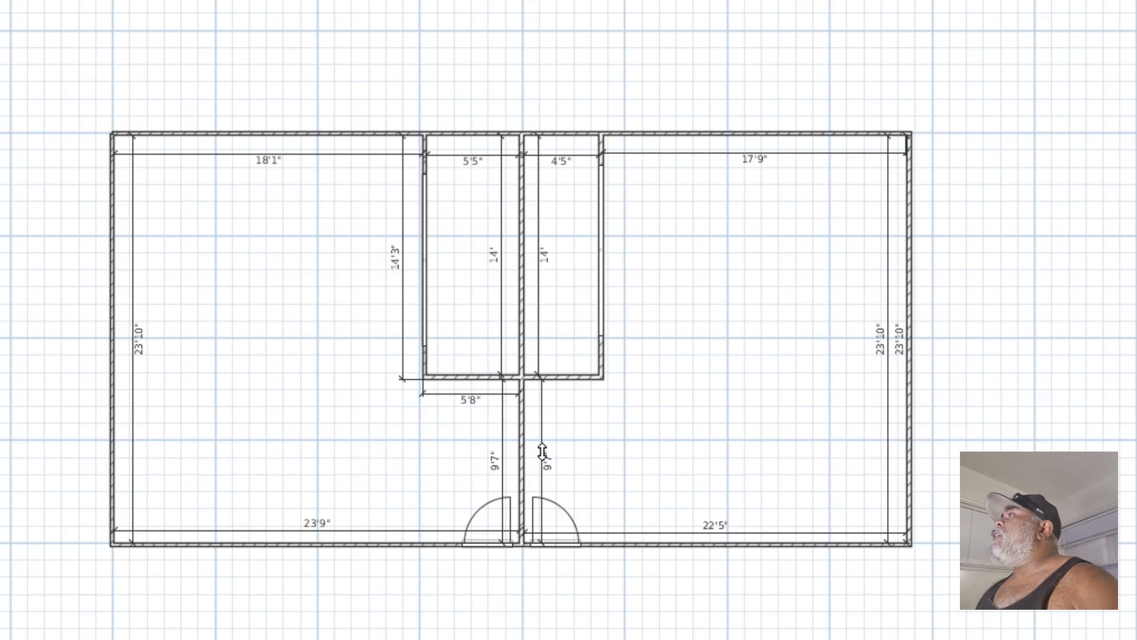
{"action": "left_click", "coordinate": [542, 452]}
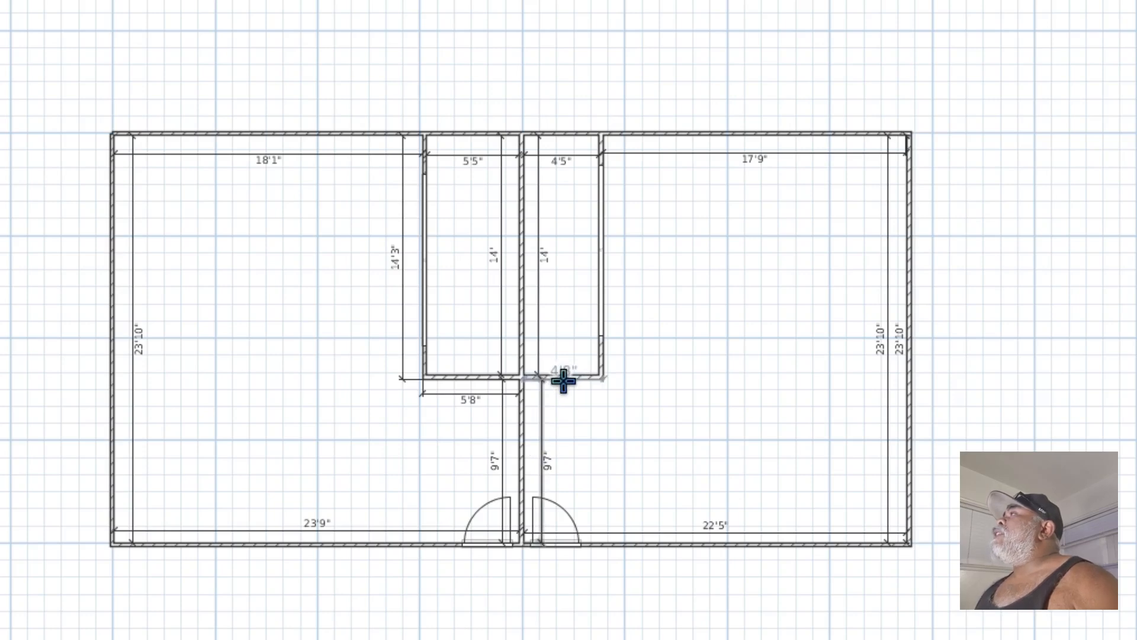
{"action": "double_click", "coordinate": [563, 379]}
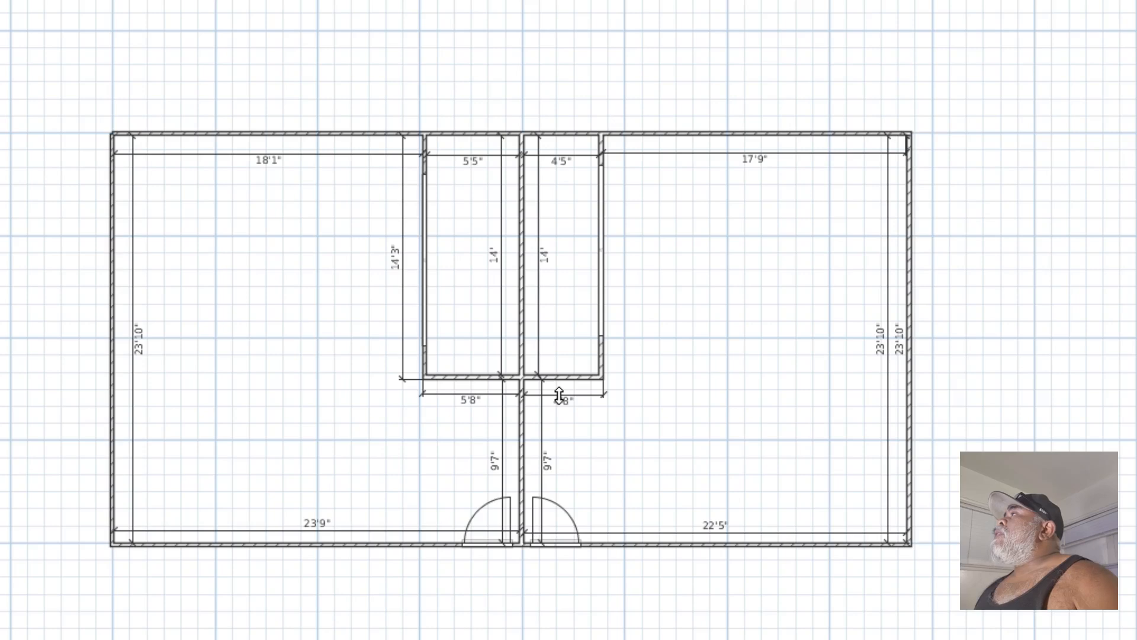
{"action": "left_click", "coordinate": [559, 394]}
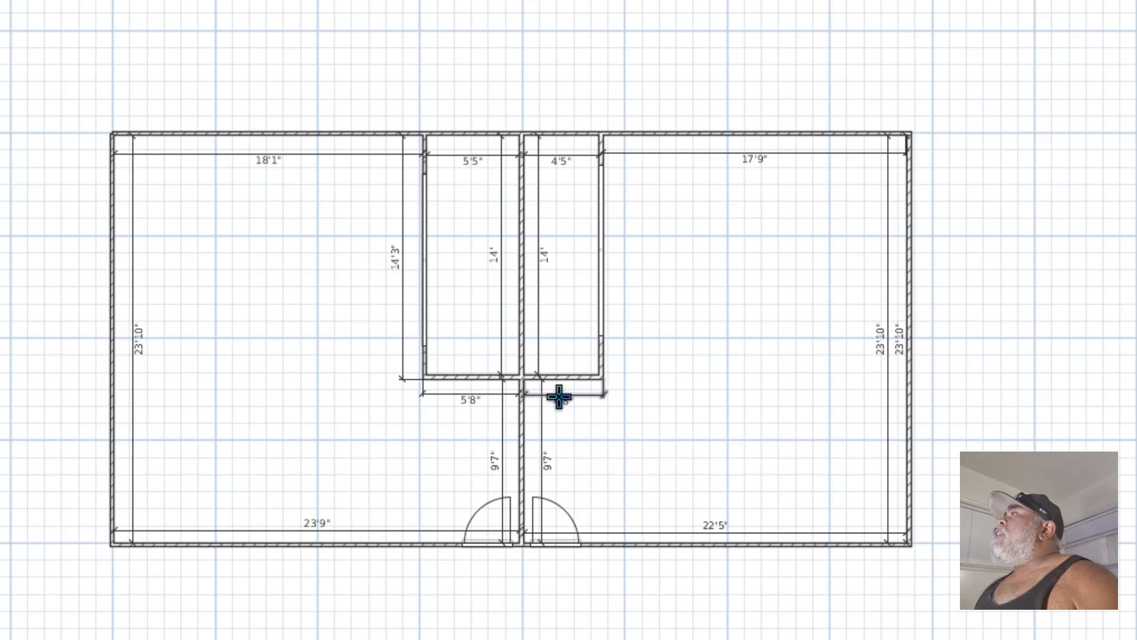
Dimension the outer east face of the inner enclosure's east half, placing the dimension line just inside the east room
{"action": "double_click", "coordinate": [602, 350]}
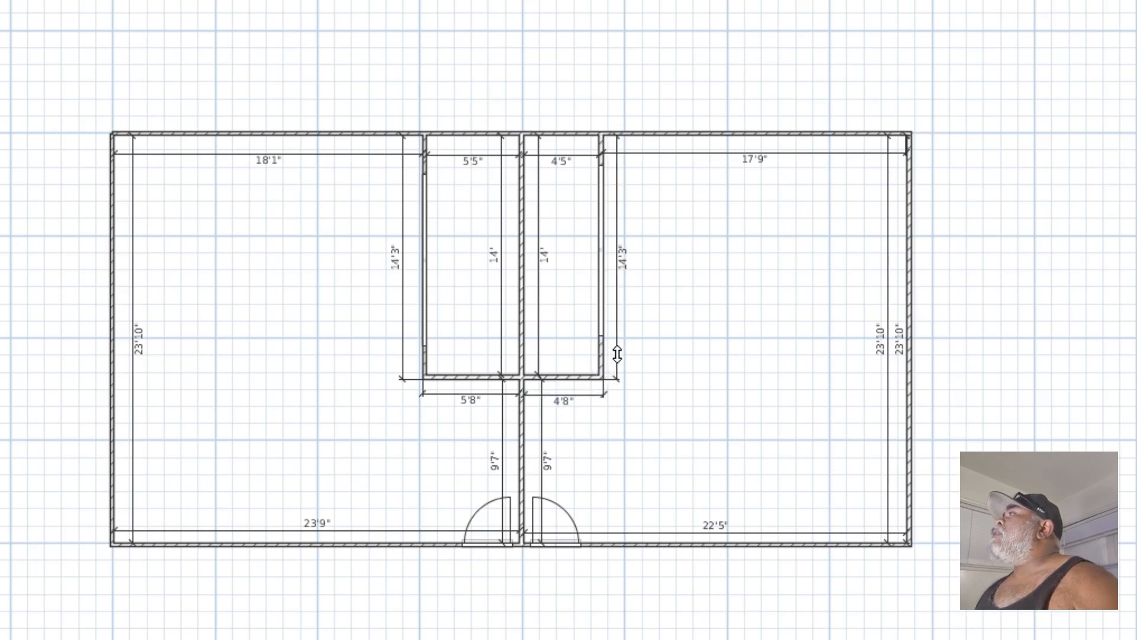
{"action": "left_click", "coordinate": [619, 356]}
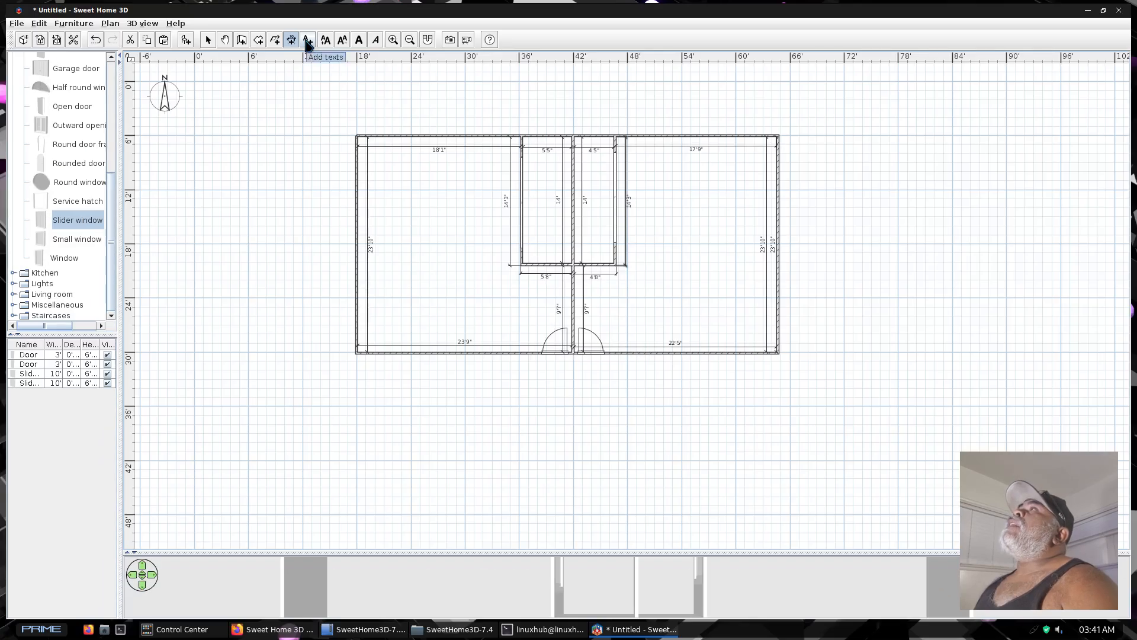
Add a two-line centered text label "Bedroom1" and "8'" in the west room, turning off the text tip
{"action": "left_click", "coordinate": [307, 40]}
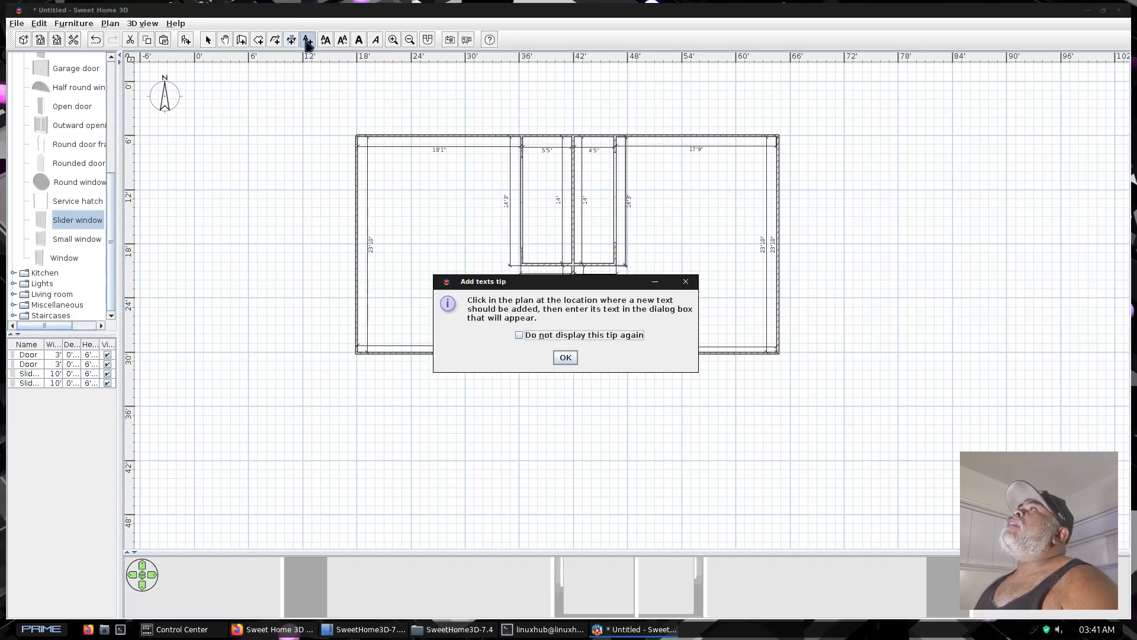
{"action": "left_click", "coordinate": [519, 335]}
{"action": "left_click", "coordinate": [565, 358]}
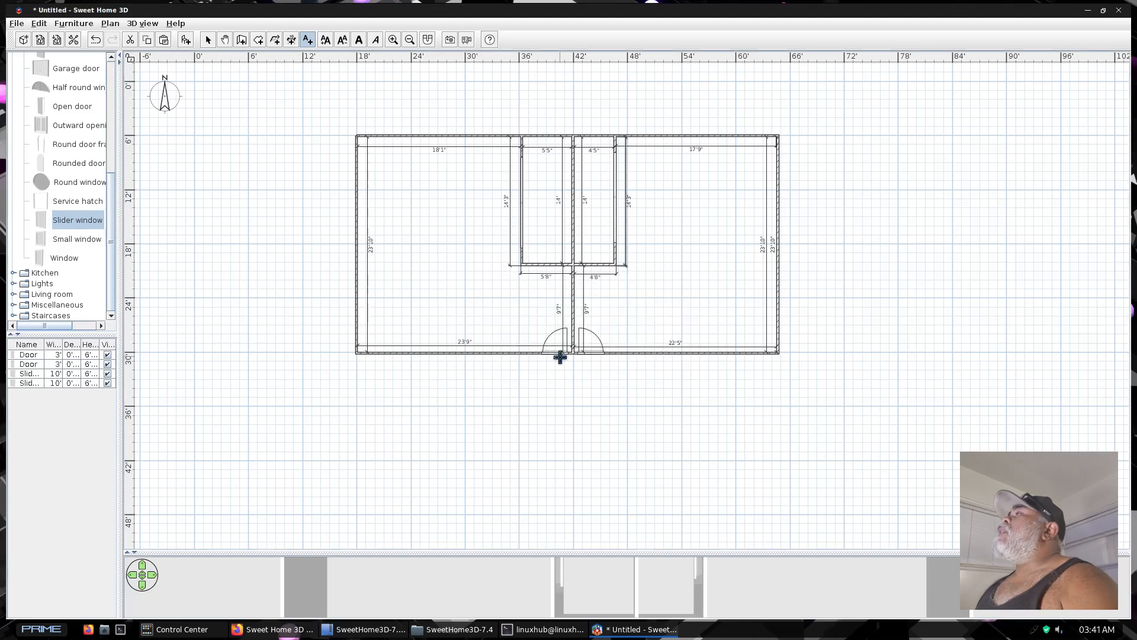
{"action": "left_click", "coordinate": [419, 218]}
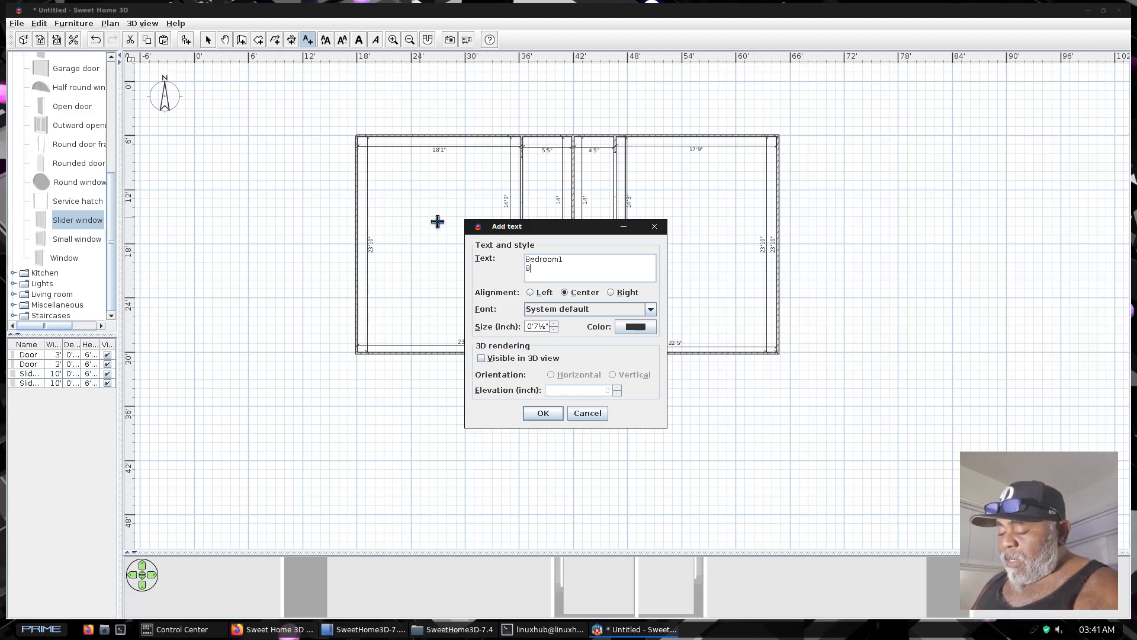
{"action": "left_click", "coordinate": [542, 413]}
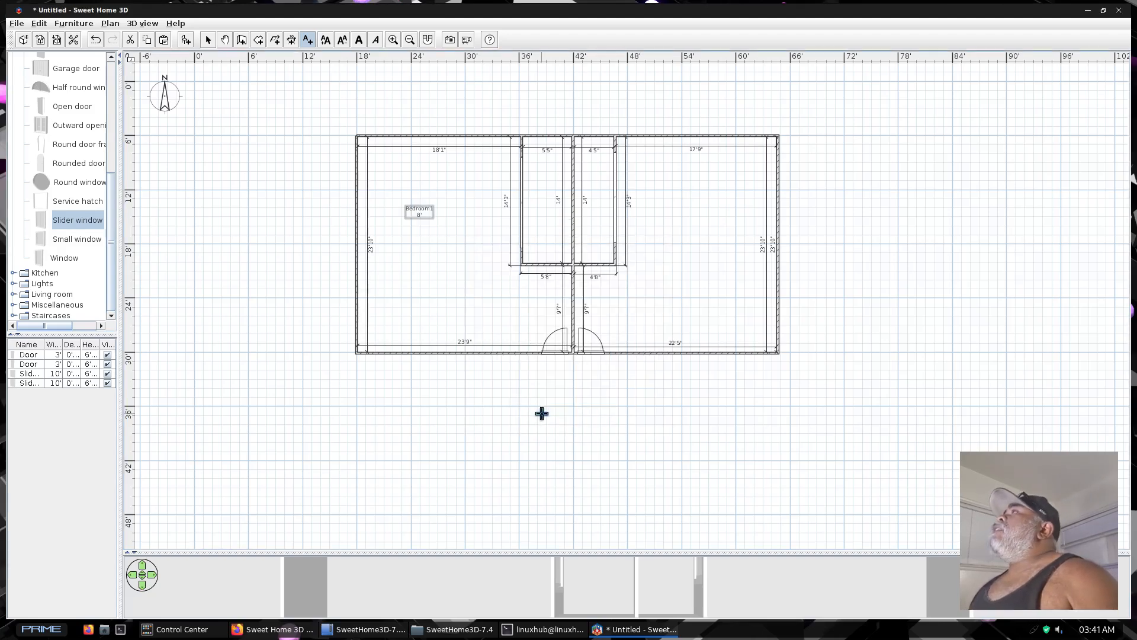
Add a two-line centered text label "Bedroom2" and "8'" in the east room, and return to selection mode with nothing selected
{"action": "left_click", "coordinate": [682, 223]}
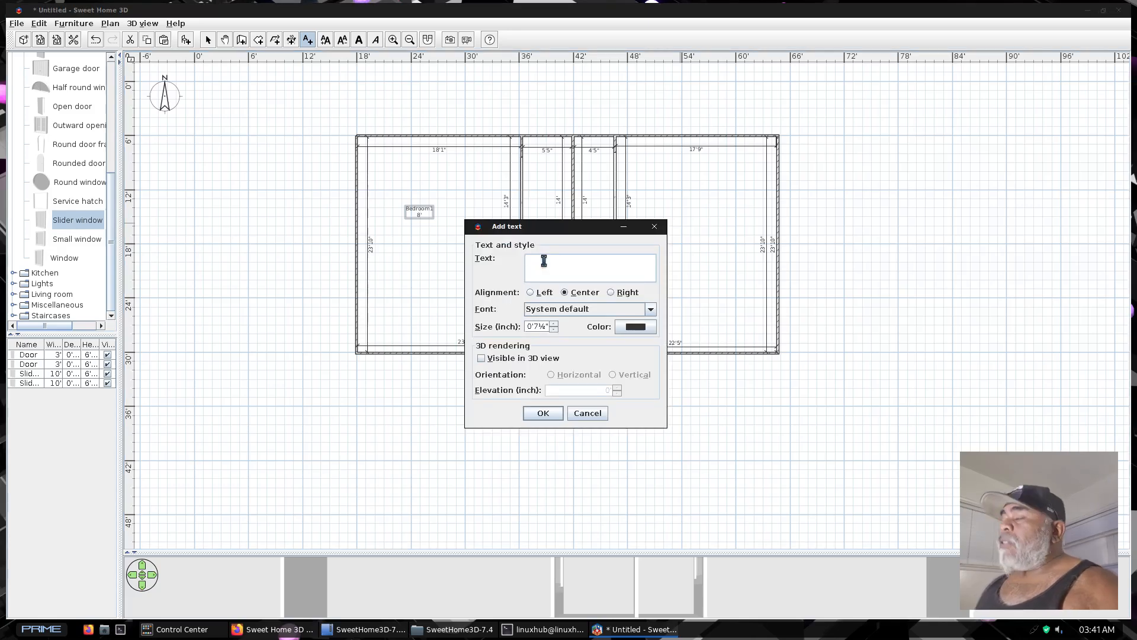
{"action": "type", "text": "Bed"}
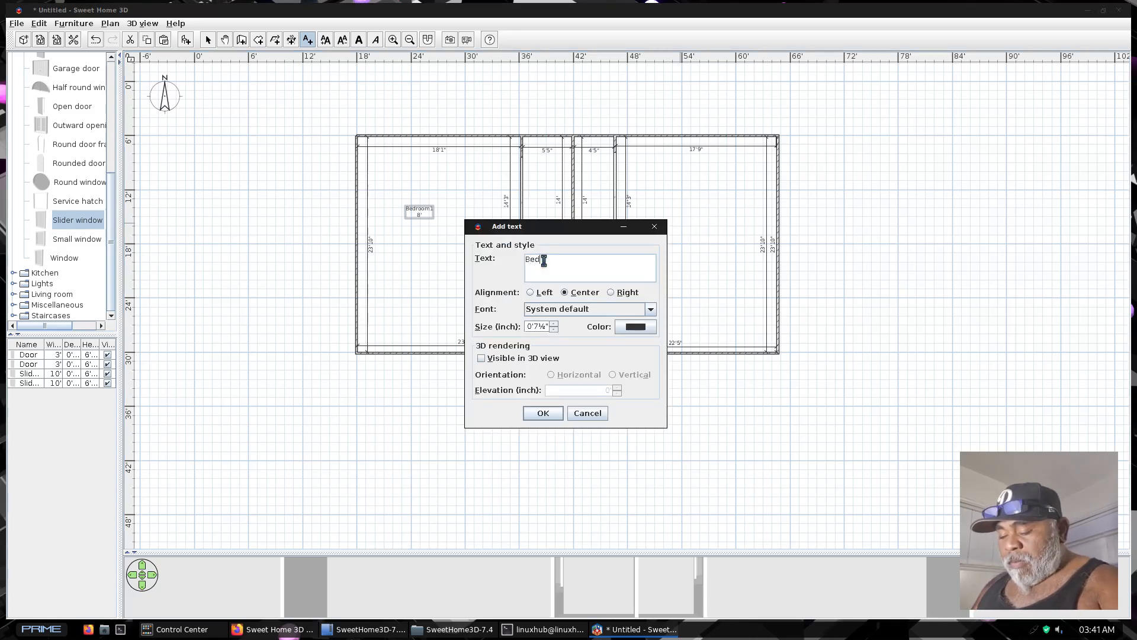
{"action": "type", "text": "room2"}
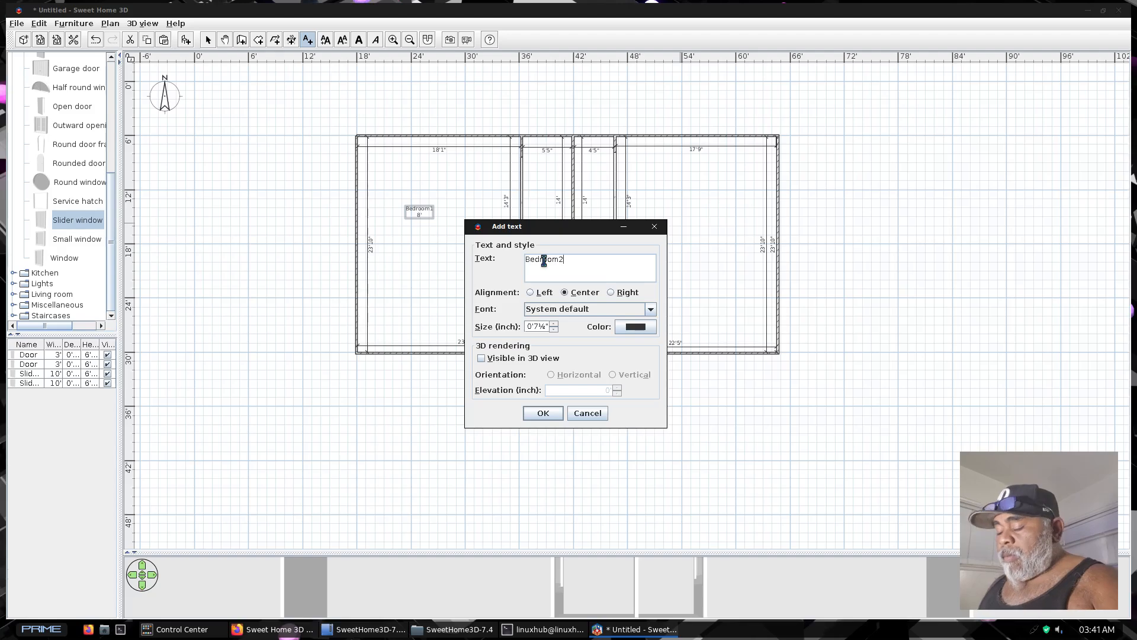
{"action": "key", "text": "Return"}
{"action": "type", "text": "8'"}
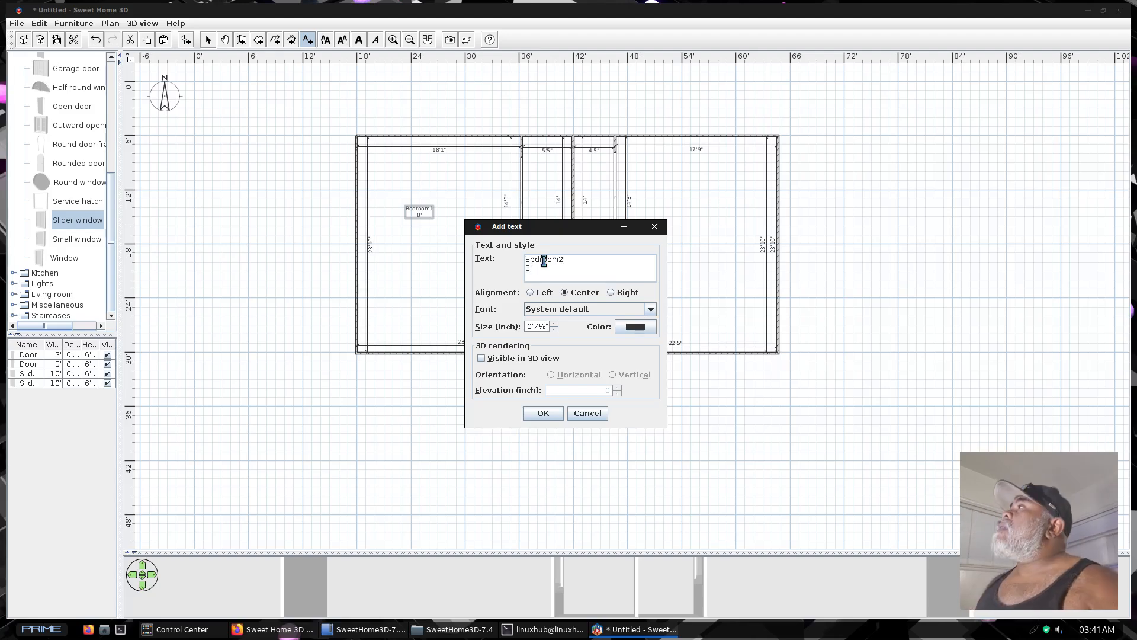
{"action": "left_click", "coordinate": [548, 414]}
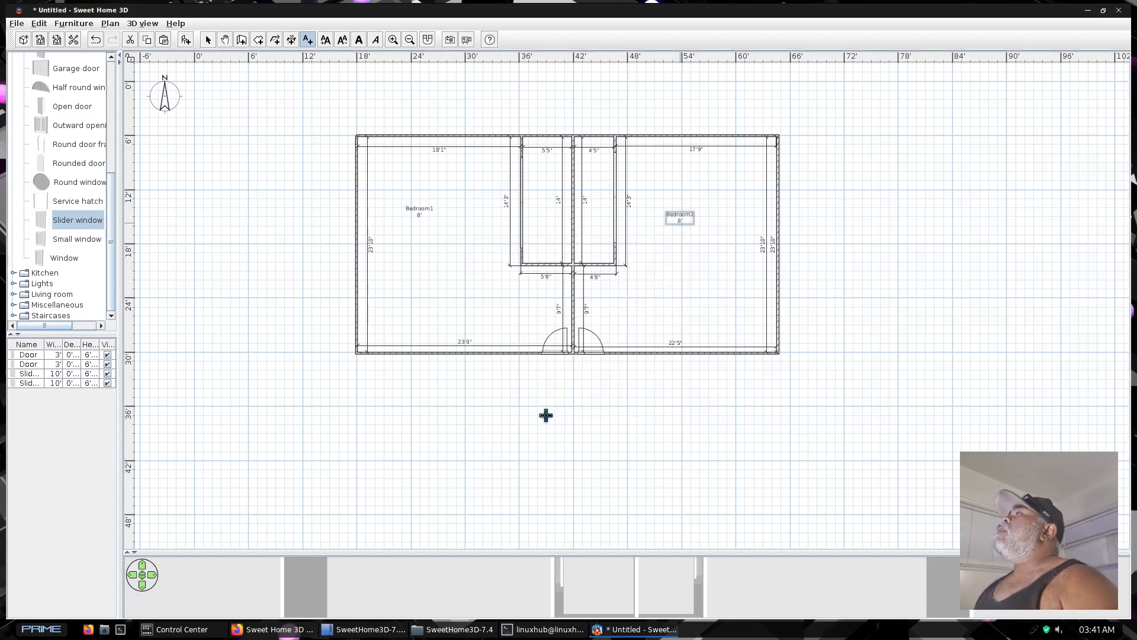
{"action": "left_click", "coordinate": [865, 397]}
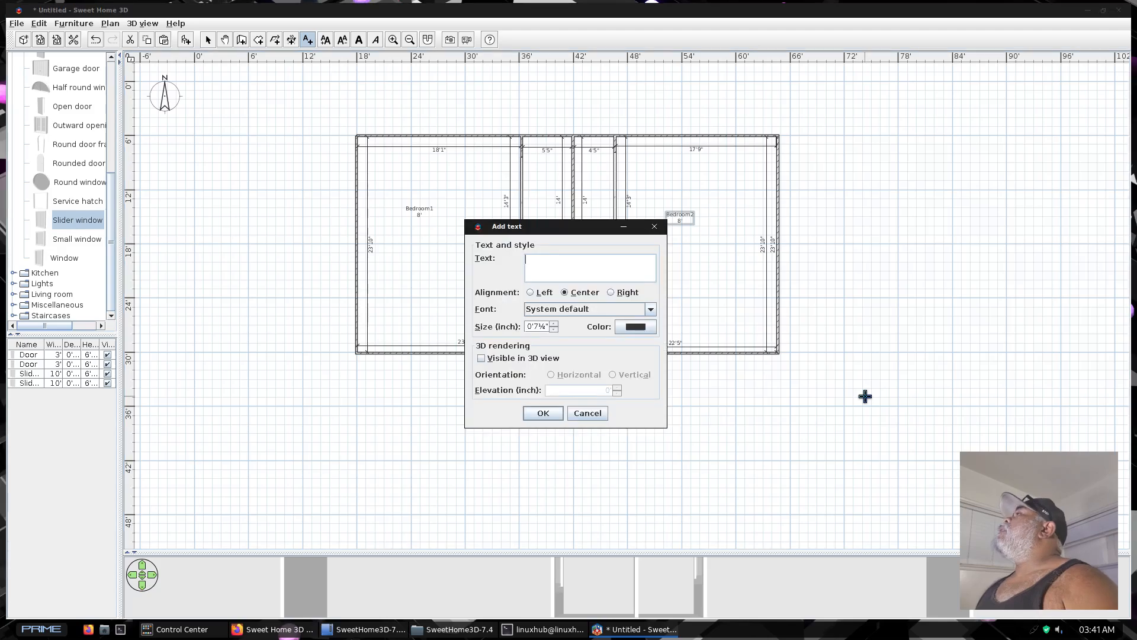
{"action": "left_click", "coordinate": [588, 413]}
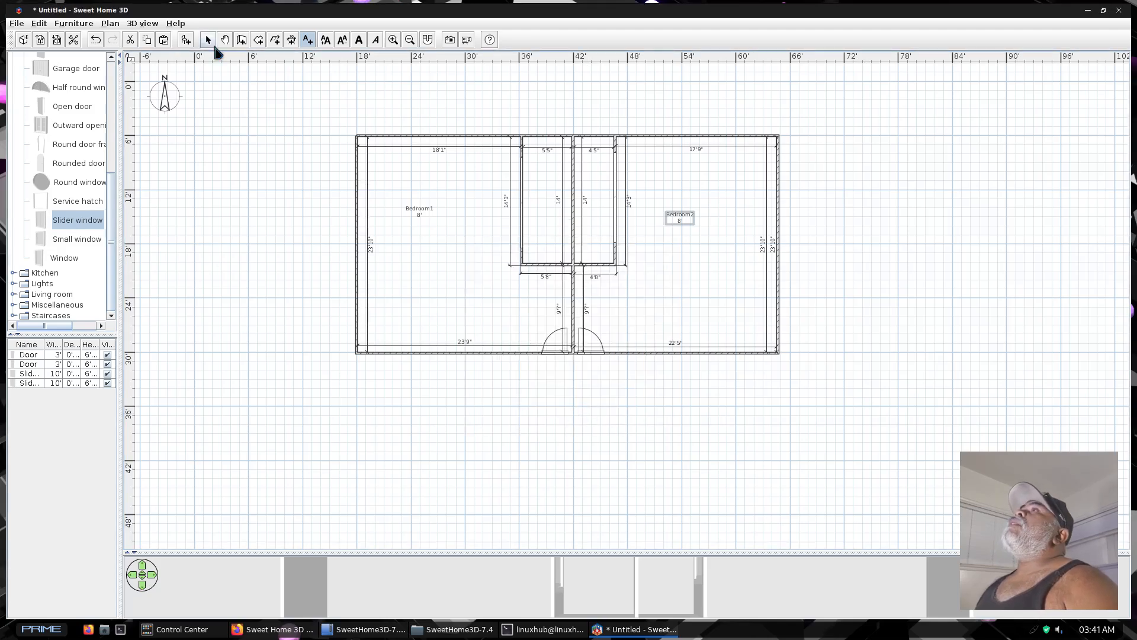
{"action": "left_click", "coordinate": [207, 42]}
{"action": "left_click", "coordinate": [954, 416]}
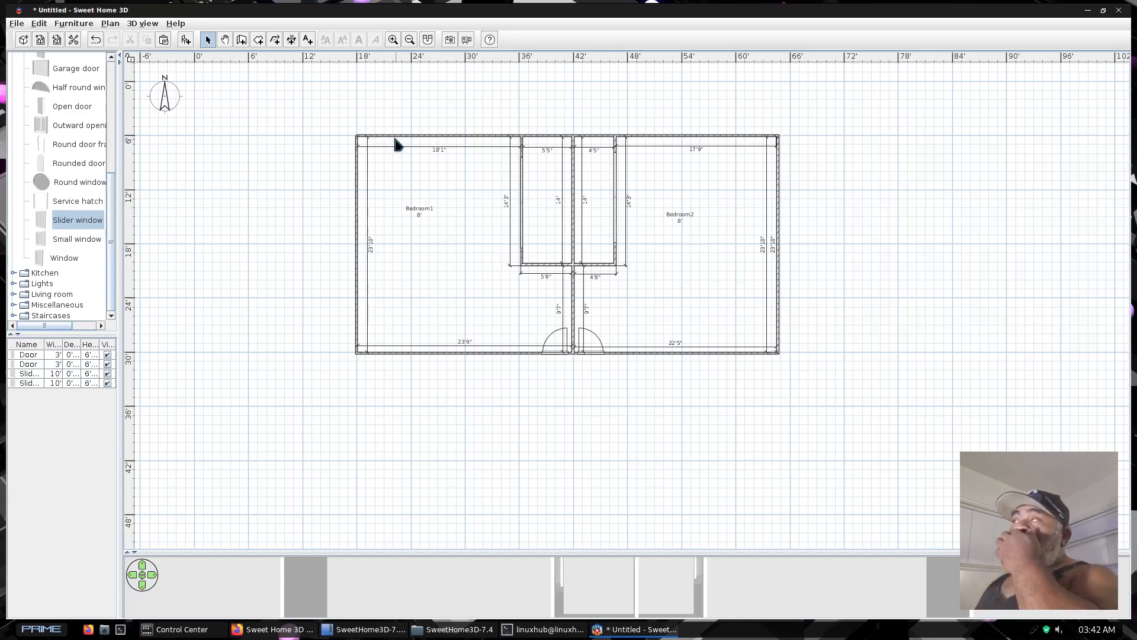
Make the west outer wall sloping with a height at end of 12' and inspect the slope in an enlarged 3D view
{"action": "left_click", "coordinate": [358, 305]}
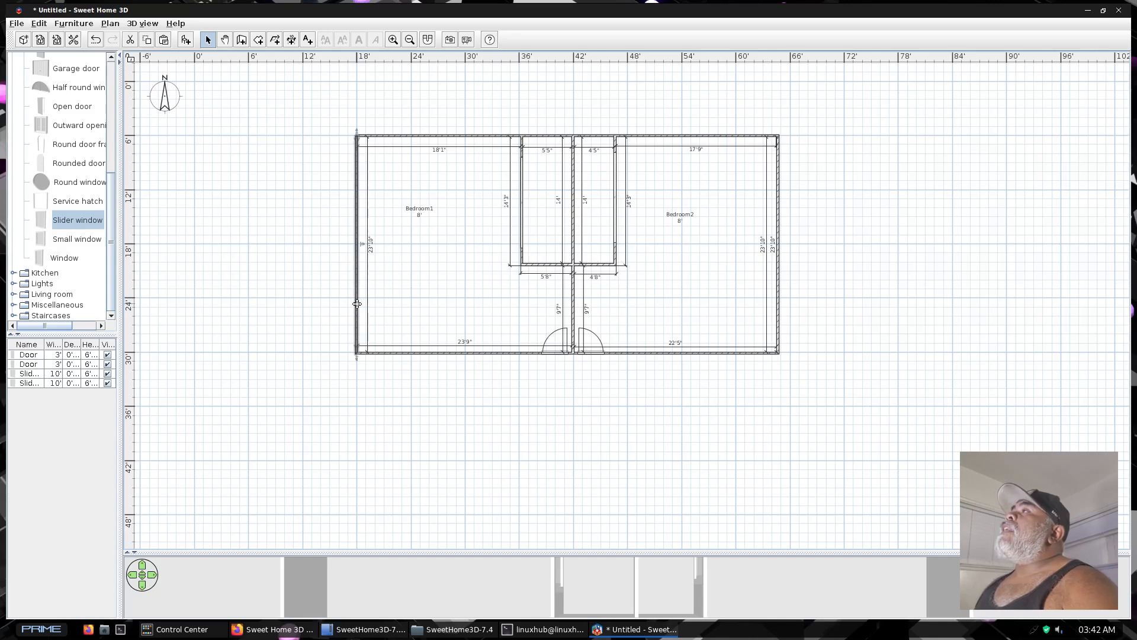
{"action": "double_click", "coordinate": [356, 303]}
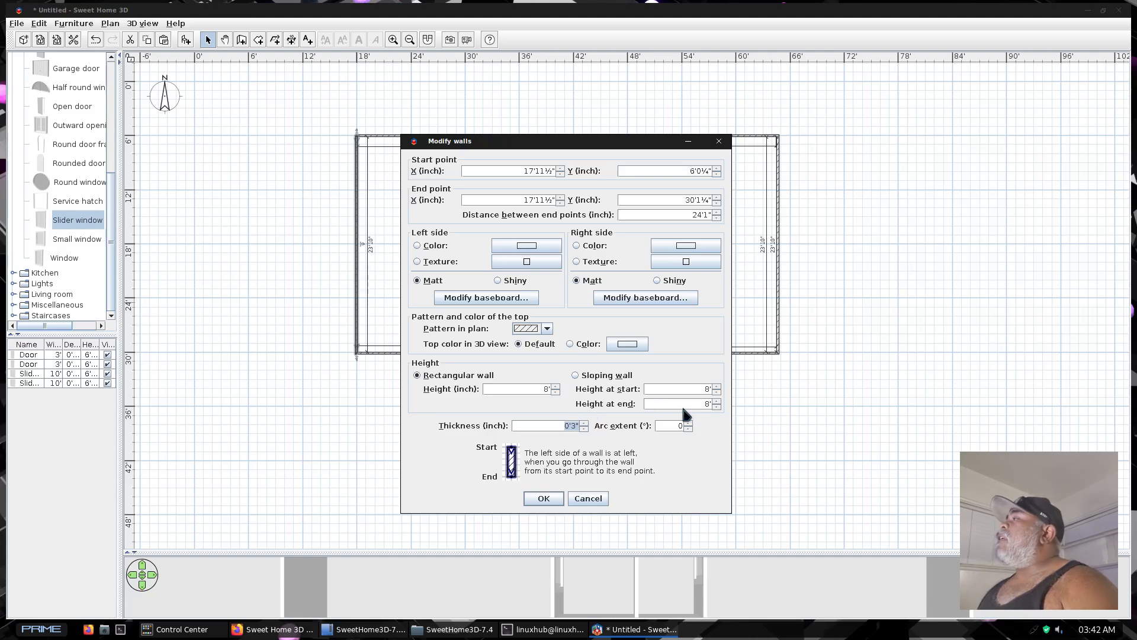
{"action": "left_click", "coordinate": [710, 406]}
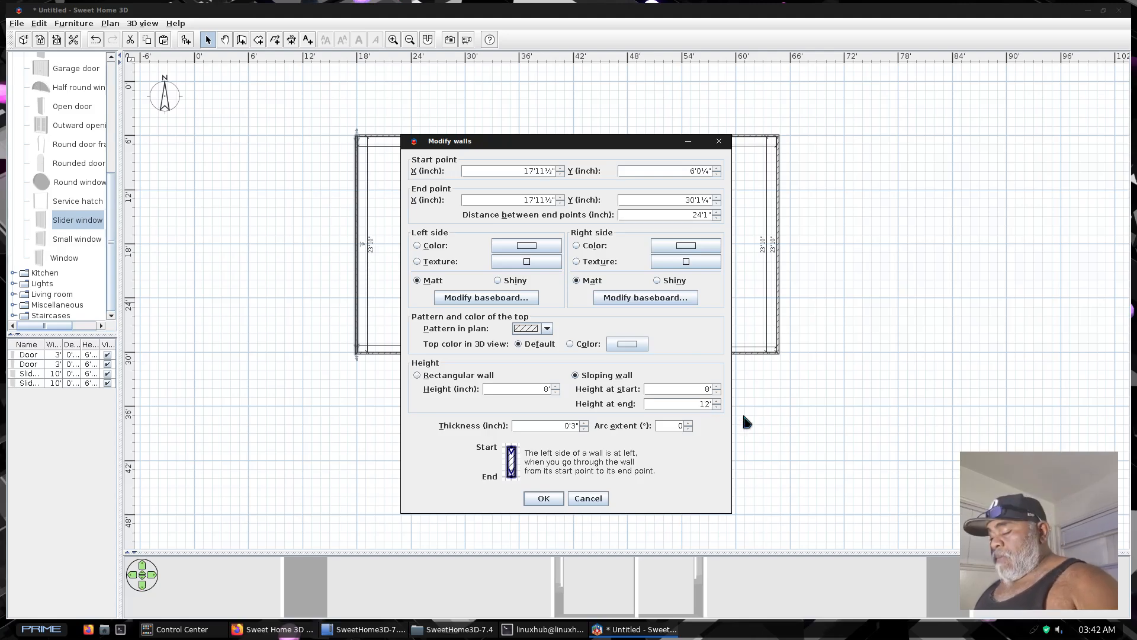
{"action": "key", "text": "Return"}
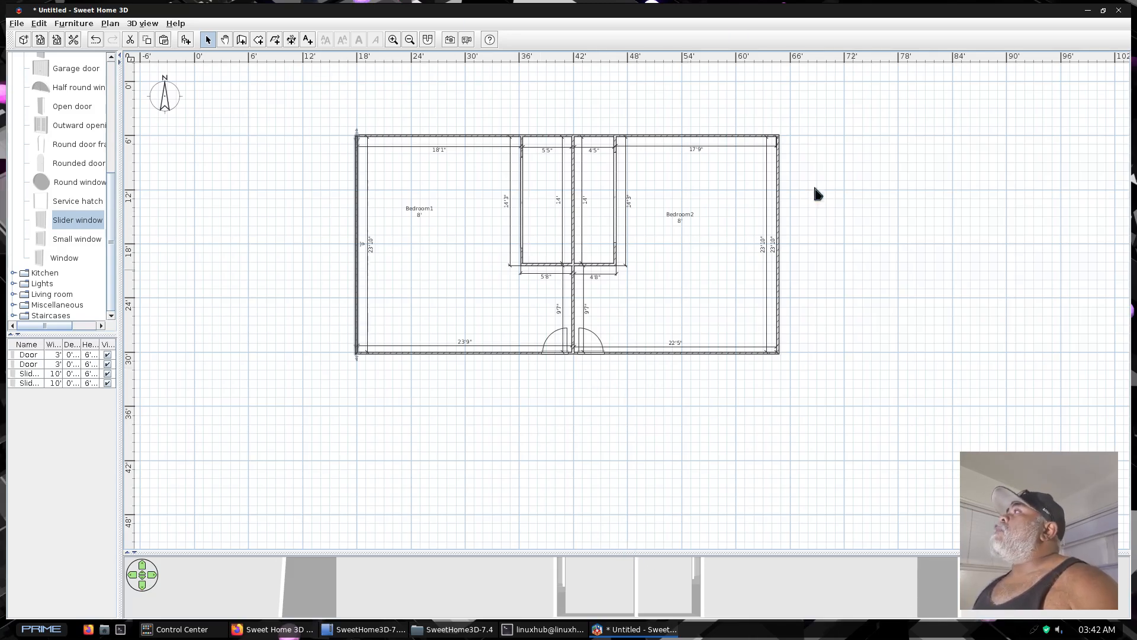
{"action": "left_click_drag", "start_coordinate": [610, 550], "coordinate": [593, 40]}
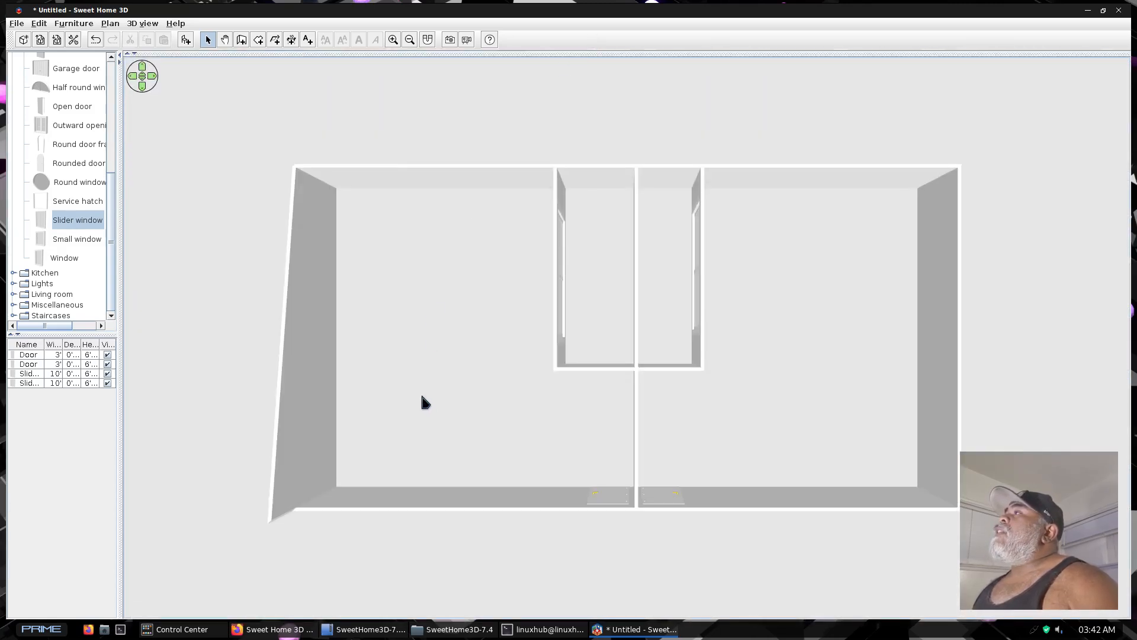
{"action": "left_click_drag", "start_coordinate": [424, 402], "coordinate": [350, 292]}
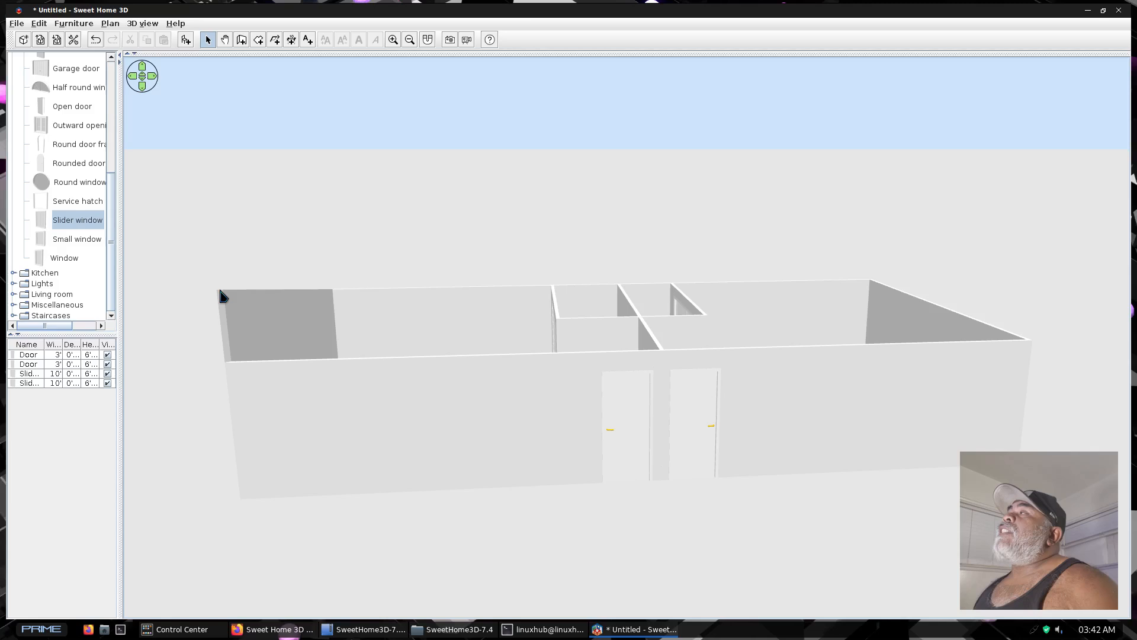
{"action": "left_click_drag", "start_coordinate": [536, 237], "coordinate": [525, 388]}
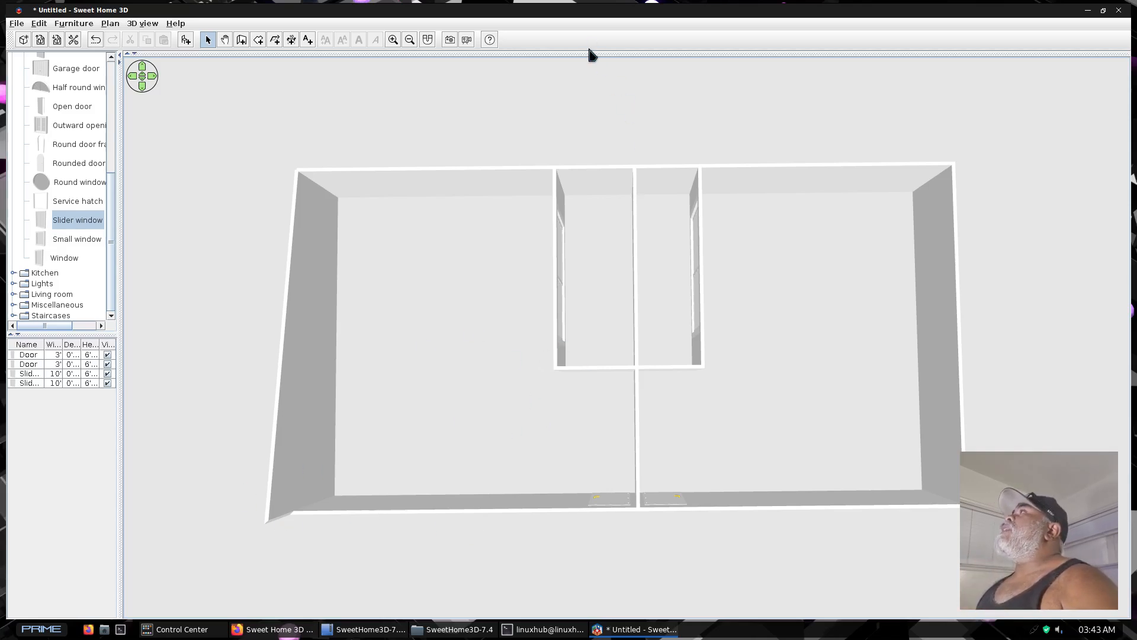
Set the west outer wall's height at end to 8' and enlarge the 3D view over the plan to check the wall from above
{"action": "left_click_drag", "start_coordinate": [583, 52], "coordinate": [584, 495]}
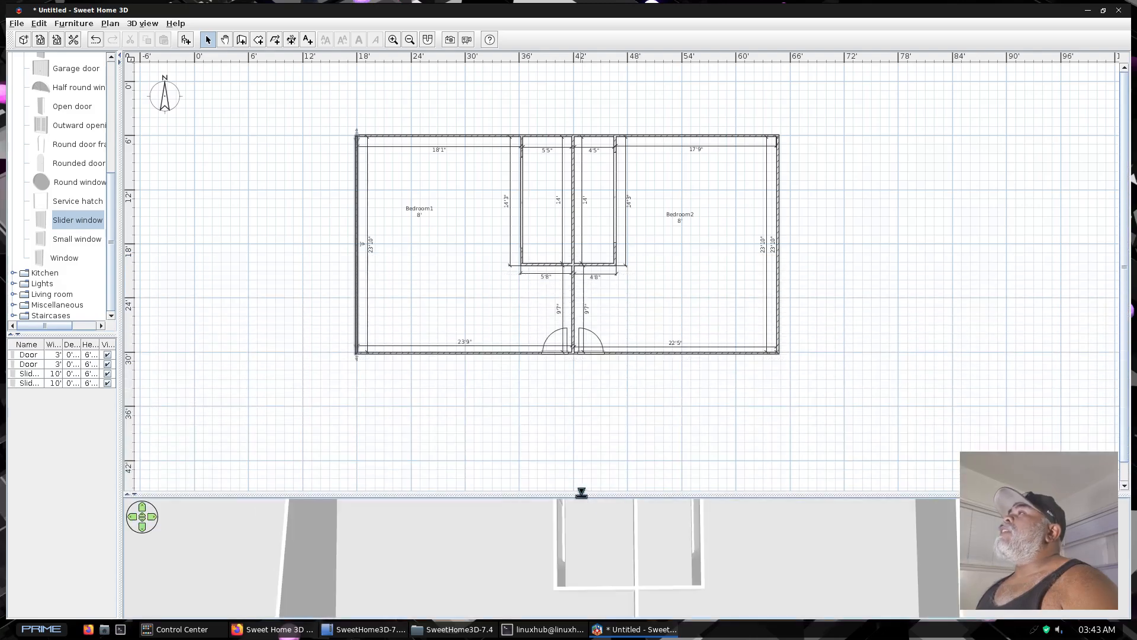
{"action": "double_click", "coordinate": [356, 292]}
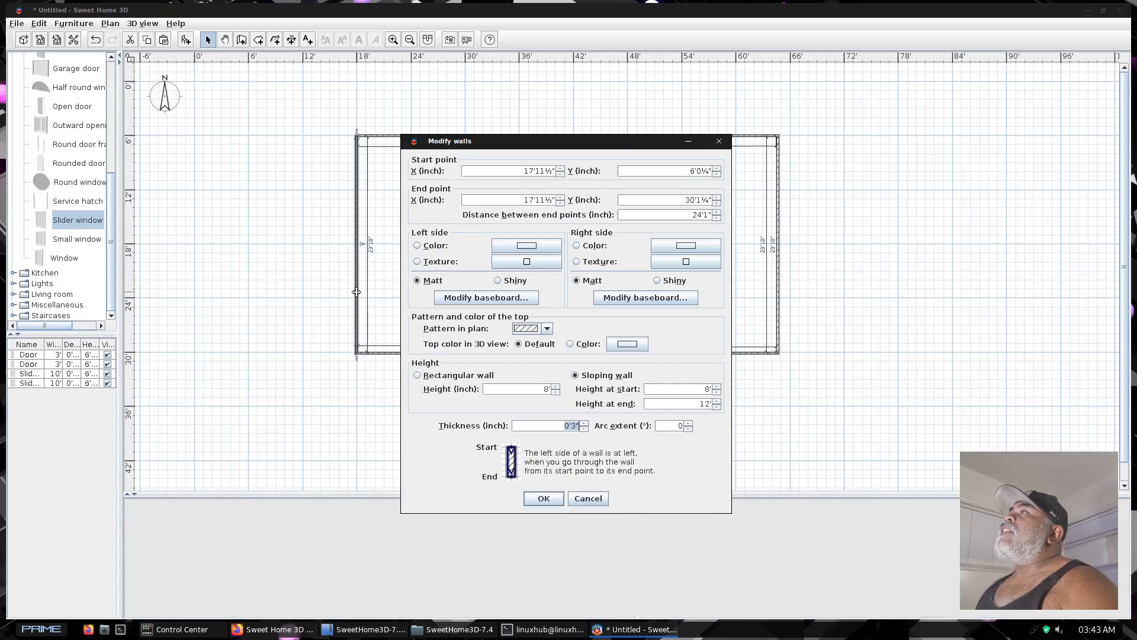
{"action": "left_click", "coordinate": [697, 403]}
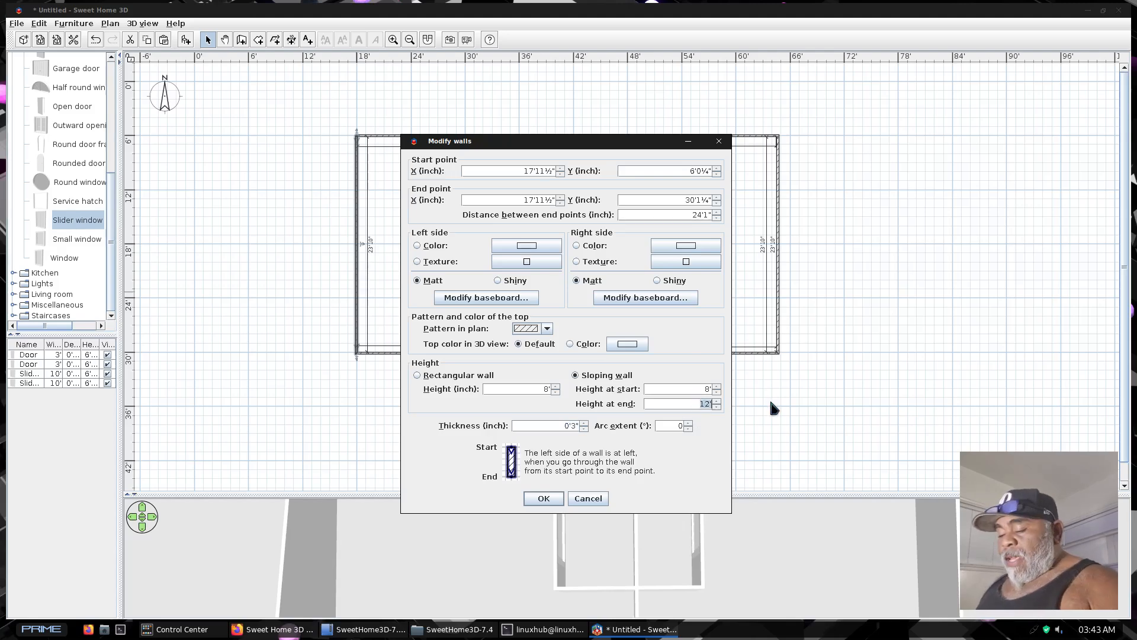
{"action": "type", "text": "8"}
{"action": "key", "text": "Return"}
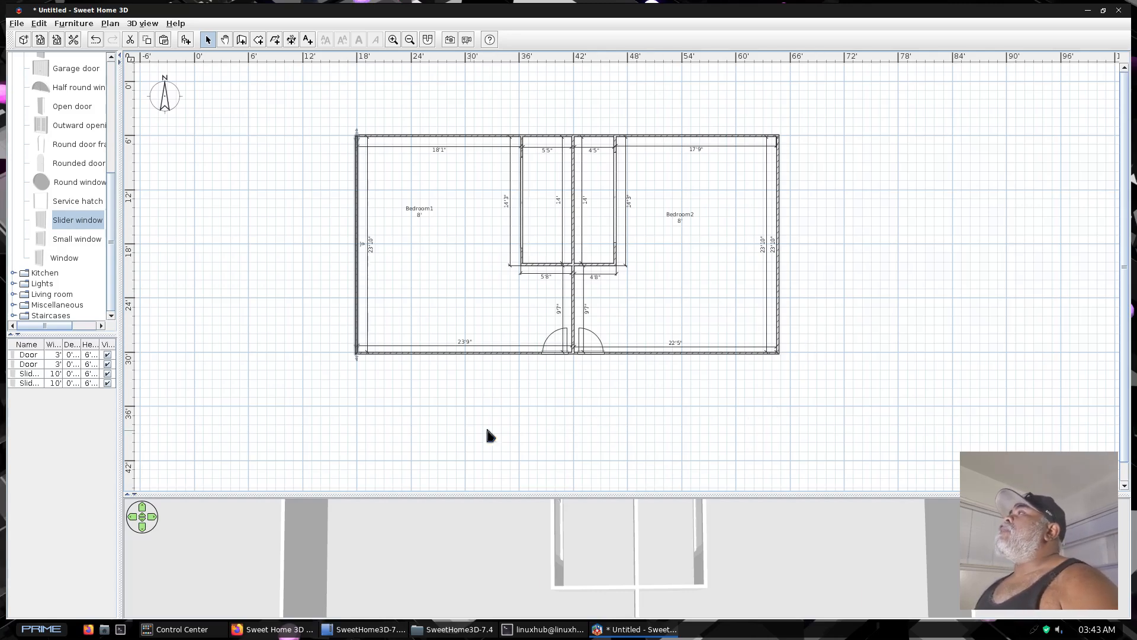
{"action": "left_click_drag", "start_coordinate": [596, 500], "coordinate": [553, 67]}
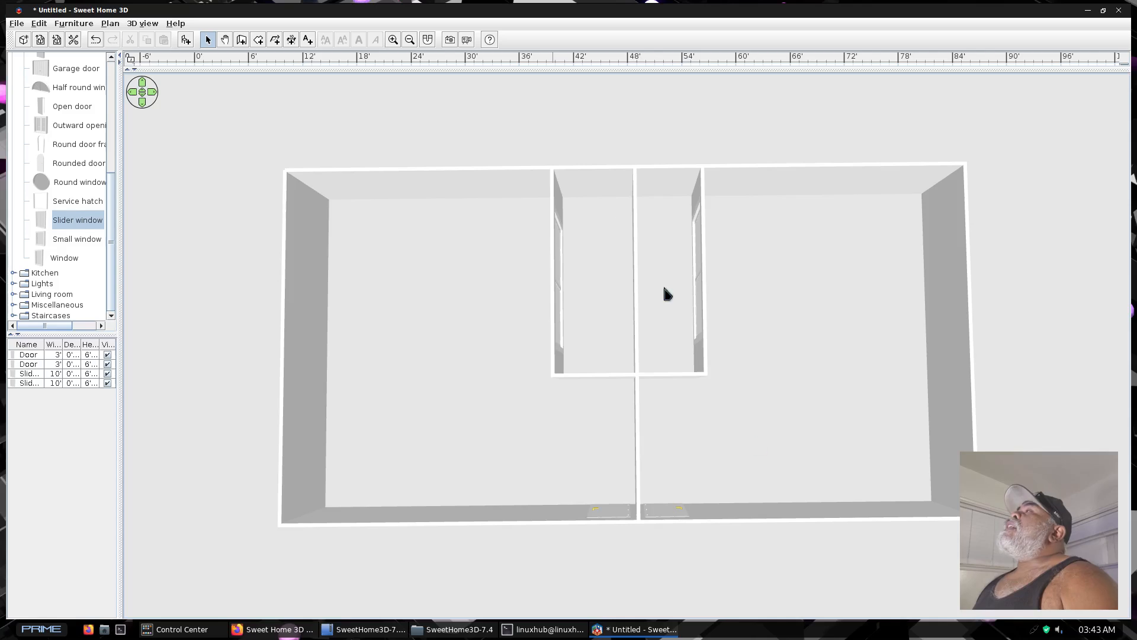
{"action": "left_click_drag", "start_coordinate": [729, 468], "coordinate": [727, 470]}
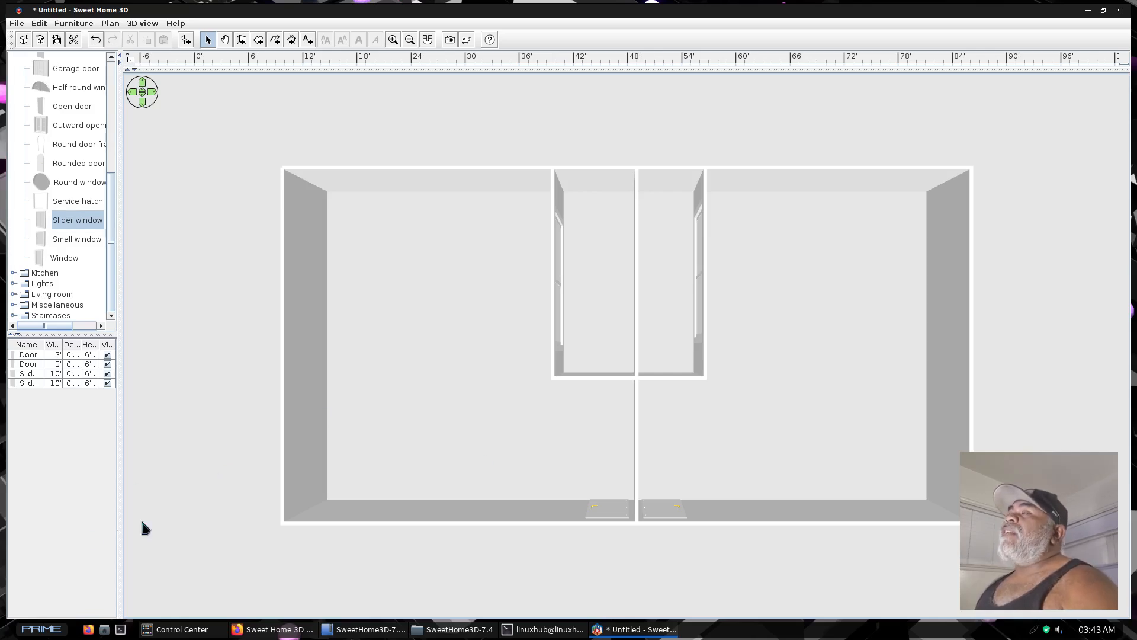
Save the home as test in the linuxhub folder, in Sweet Home 3D format
{"action": "left_click", "coordinate": [16, 24]}
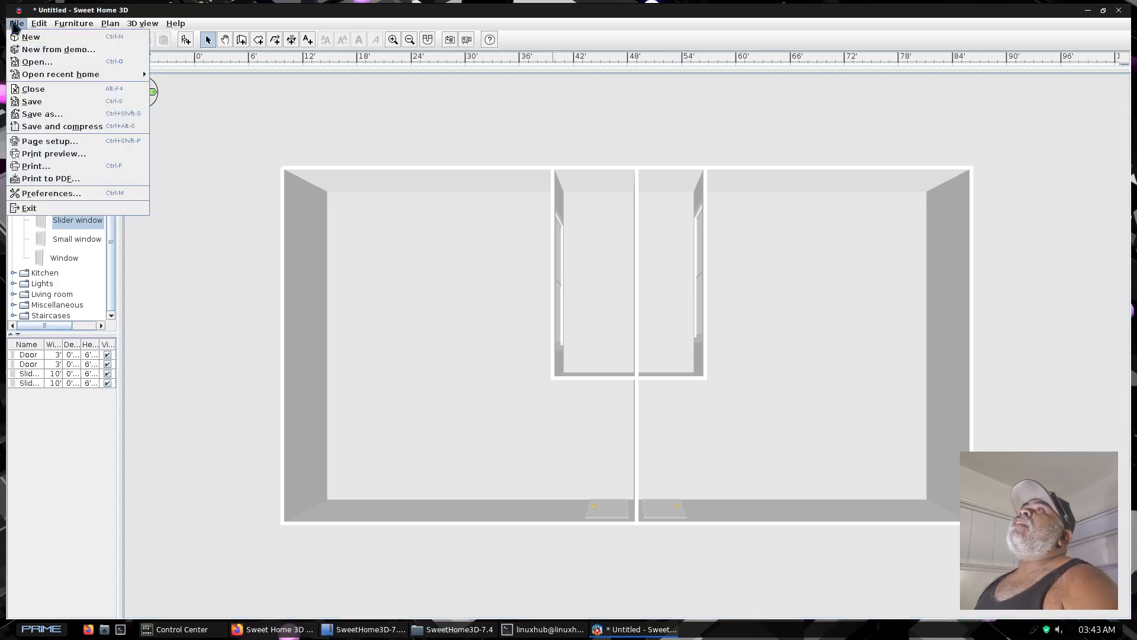
{"action": "left_click", "coordinate": [41, 114]}
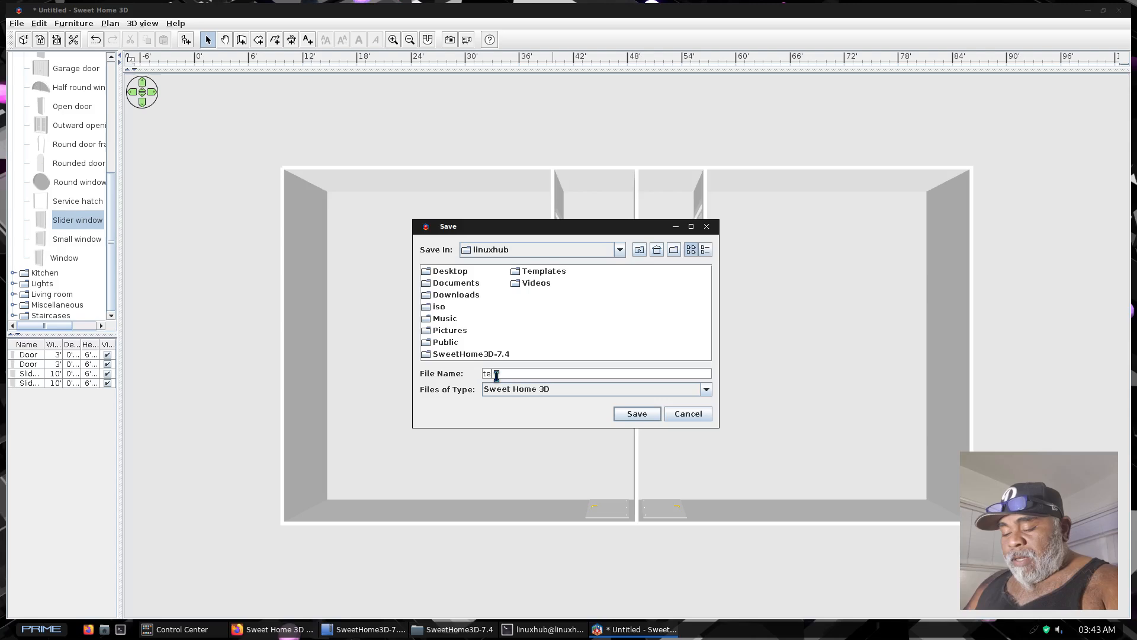
{"action": "key", "text": "Return"}
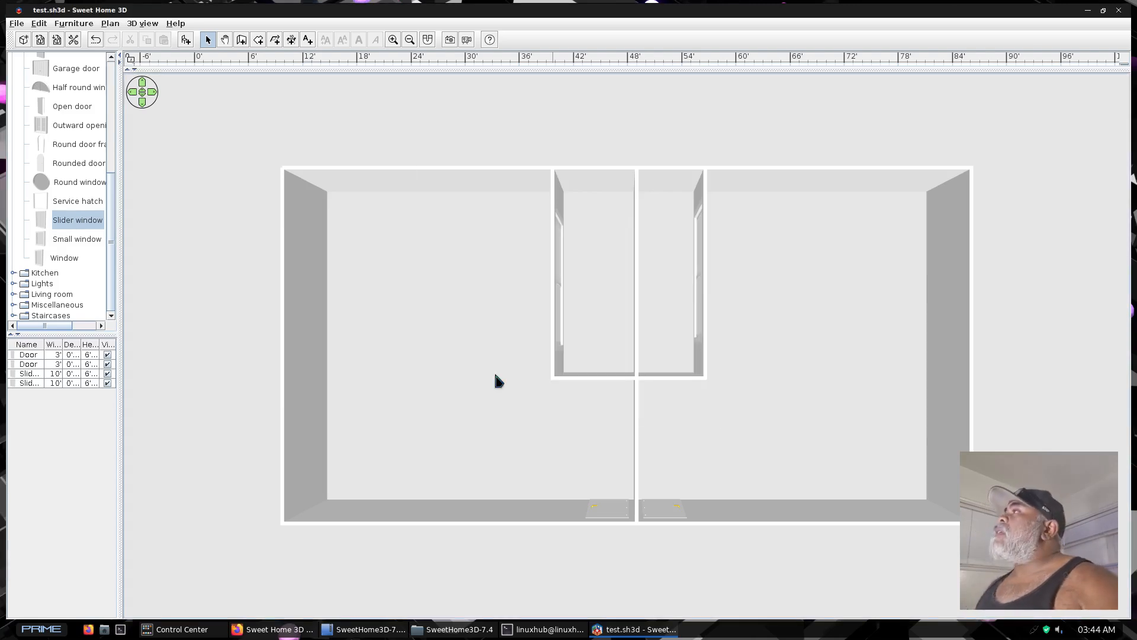
Print the home to a PDF file named test.pdf in the linuxhub folder
{"action": "left_click", "coordinate": [16, 24]}
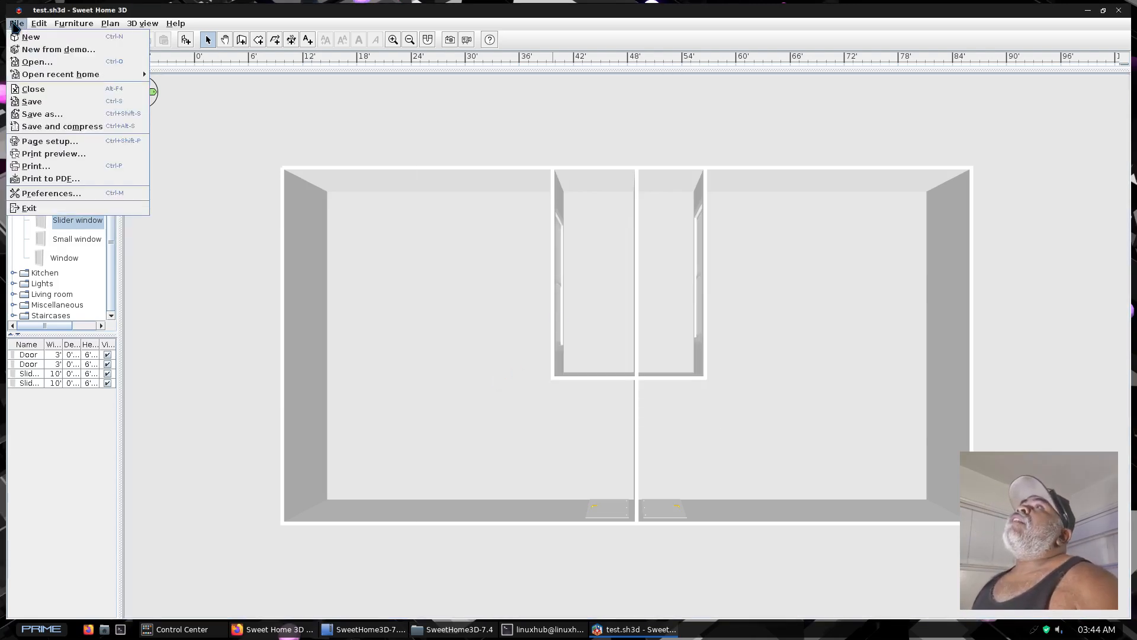
{"action": "left_click", "coordinate": [51, 179]}
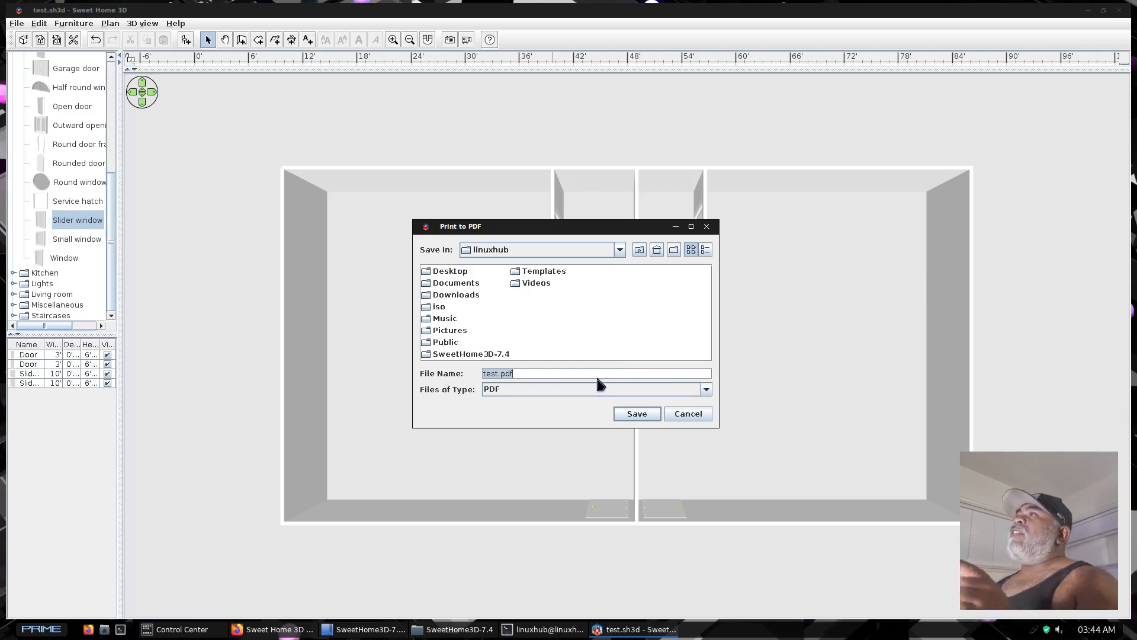
{"action": "left_click", "coordinate": [637, 413]}
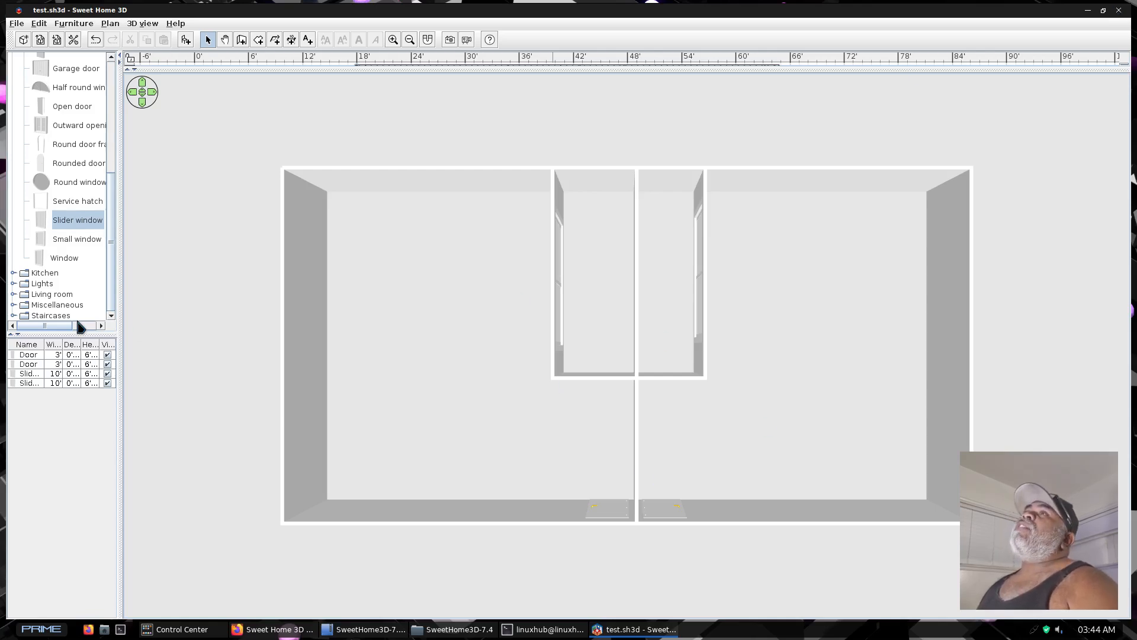
Collapse the Doors and windows category in the furniture catalog
{"action": "scroll", "coordinate": [28, 151], "scroll_direction": "up", "scroll_amount": 4}
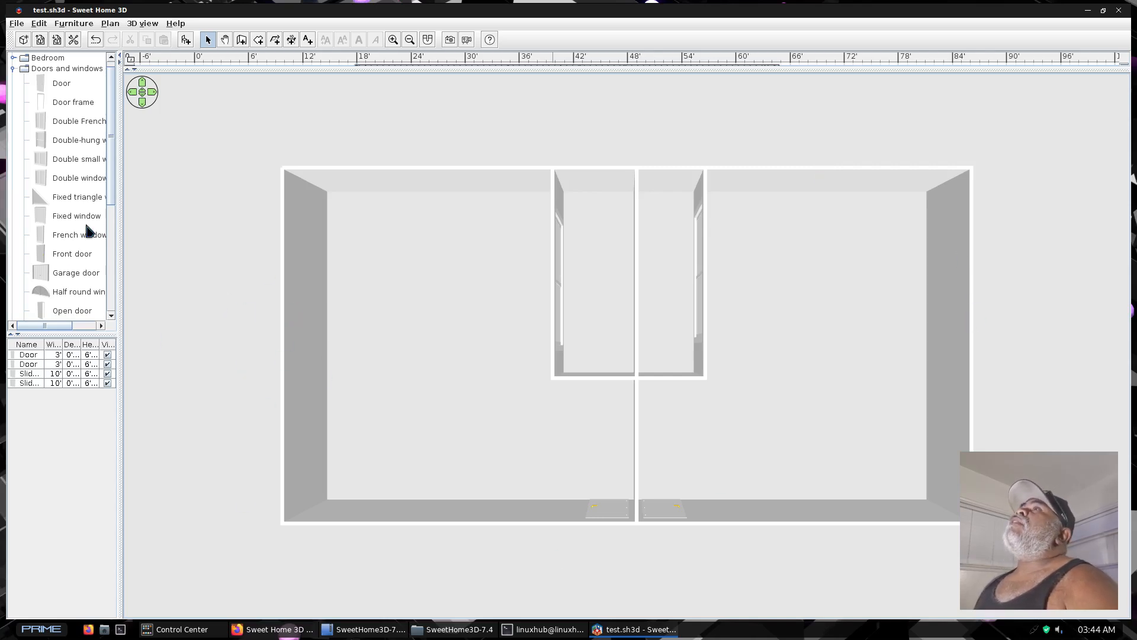
{"action": "left_click", "coordinate": [13, 69]}
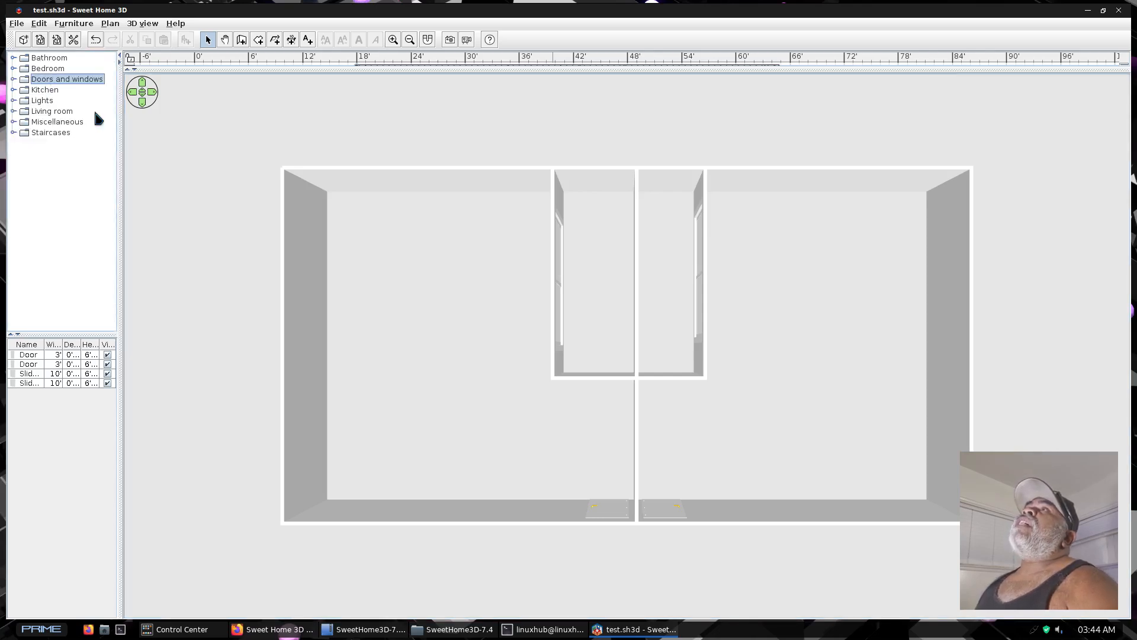
Place a Box from the Miscellaneous category near Bedroom1's northwest corner and check it in an enlarged 3D view
{"action": "left_click", "coordinate": [14, 122]}
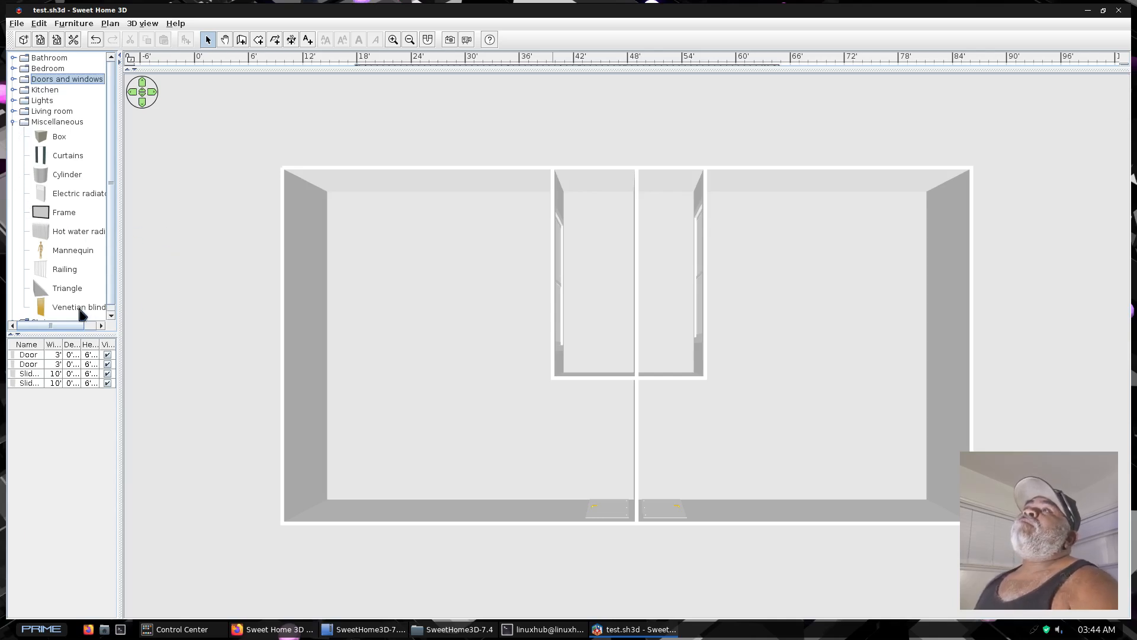
{"action": "left_click_drag", "start_coordinate": [44, 141], "coordinate": [400, 221]}
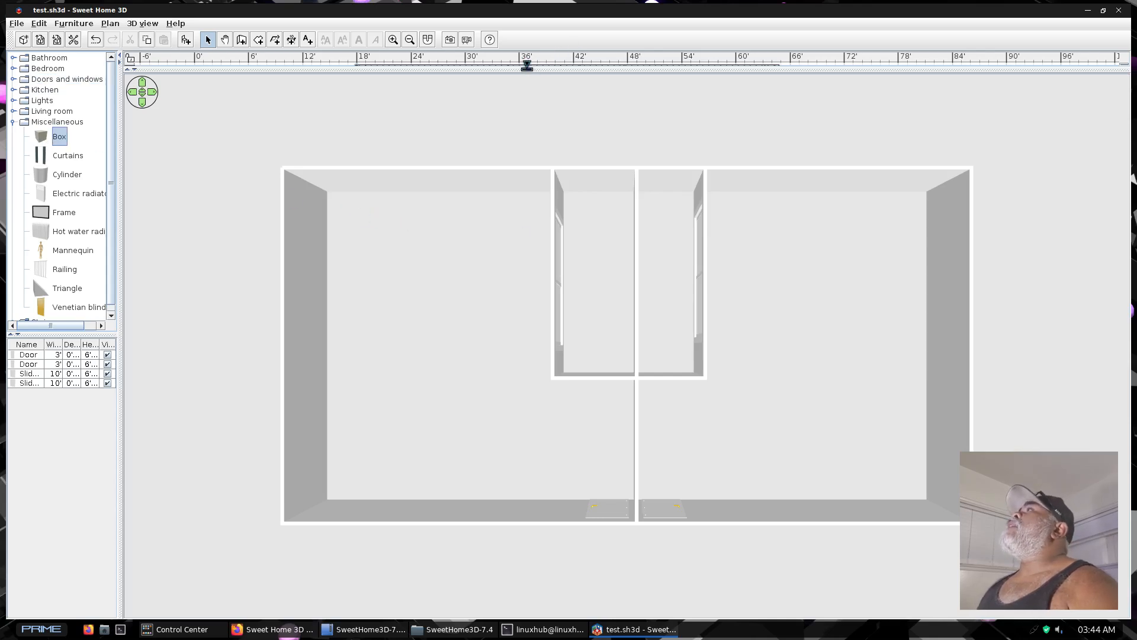
{"action": "left_click_drag", "start_coordinate": [528, 67], "coordinate": [533, 516]}
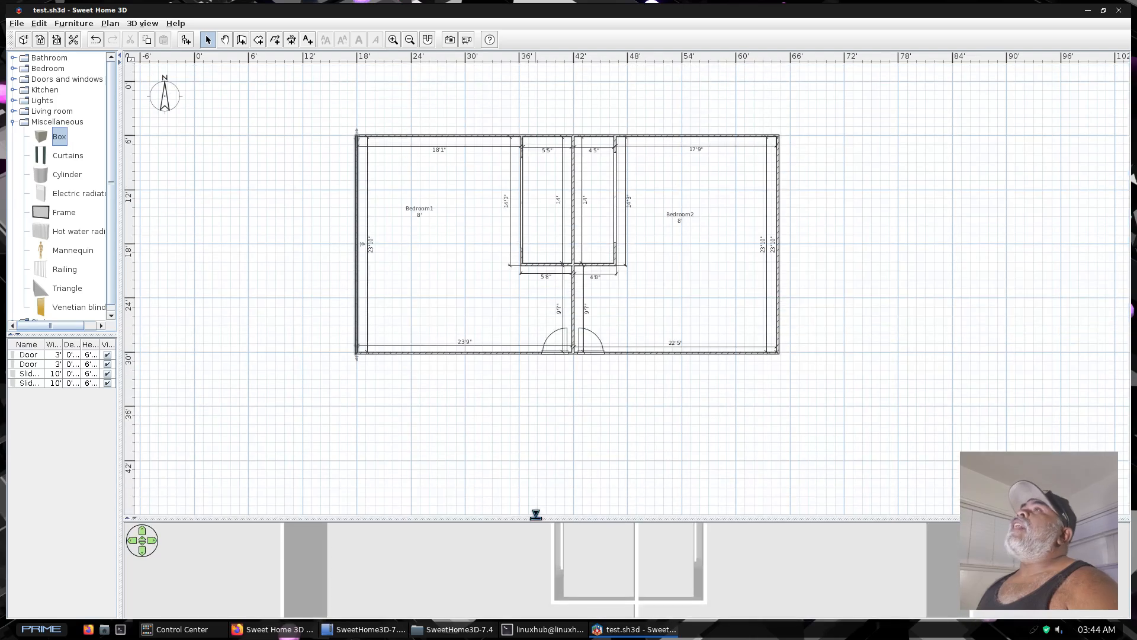
{"action": "left_click_drag", "start_coordinate": [59, 139], "coordinate": [460, 172]}
{"action": "left_click_drag", "start_coordinate": [372, 157], "coordinate": [372, 158]}
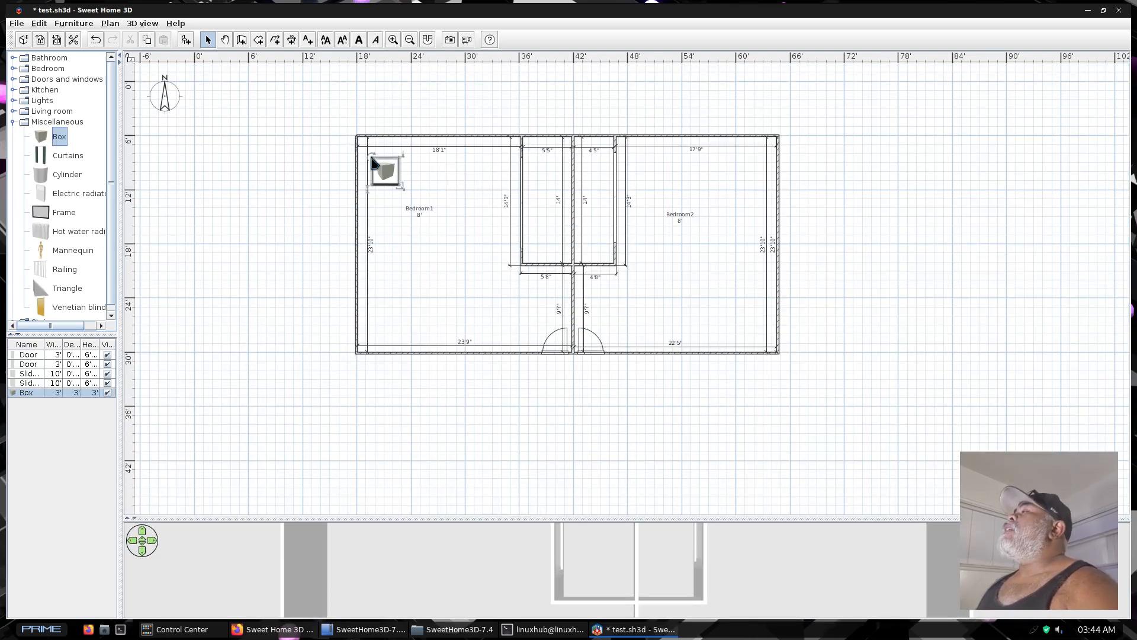
{"action": "left_click_drag", "start_coordinate": [605, 516], "coordinate": [568, 155]}
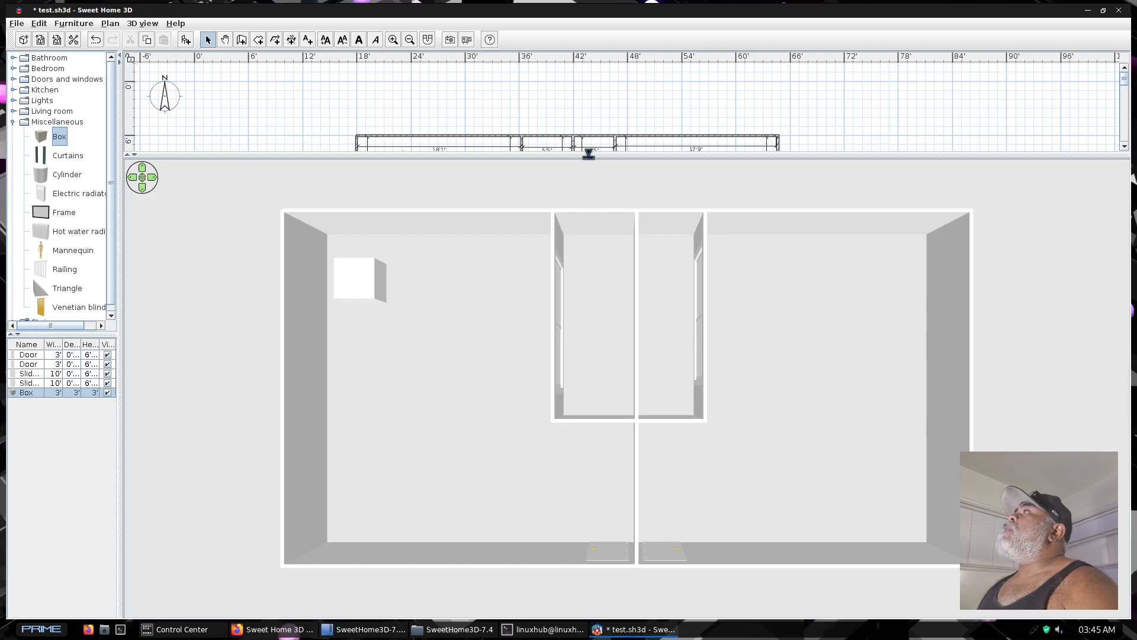
Delete the box from Bedroom1 in the floor plan and collapse the Miscellaneous category
{"action": "left_click_drag", "start_coordinate": [588, 154], "coordinate": [557, 444]}
{"action": "left_click", "coordinate": [381, 172]}
{"action": "right_click", "coordinate": [382, 173]}
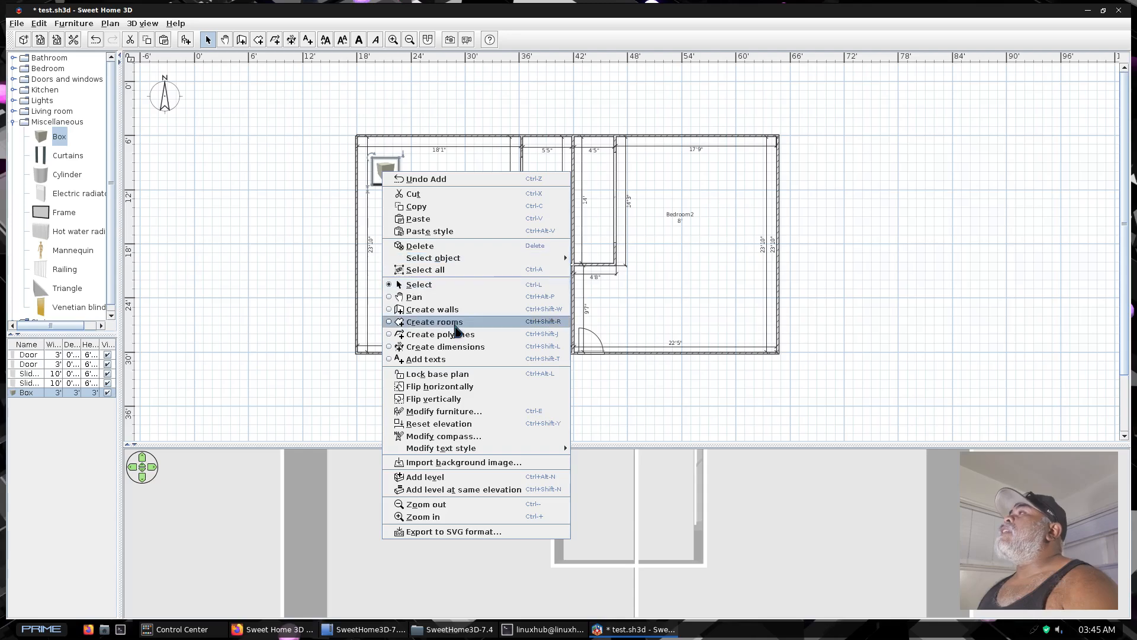
{"action": "left_click", "coordinate": [424, 246]}
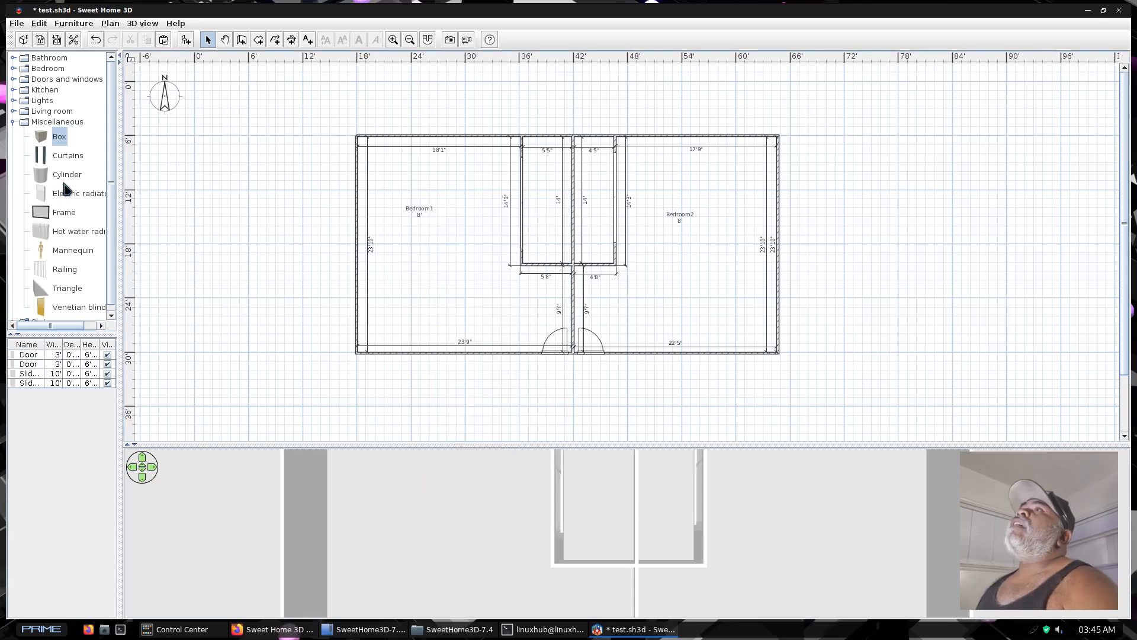
{"action": "left_click", "coordinate": [14, 122]}
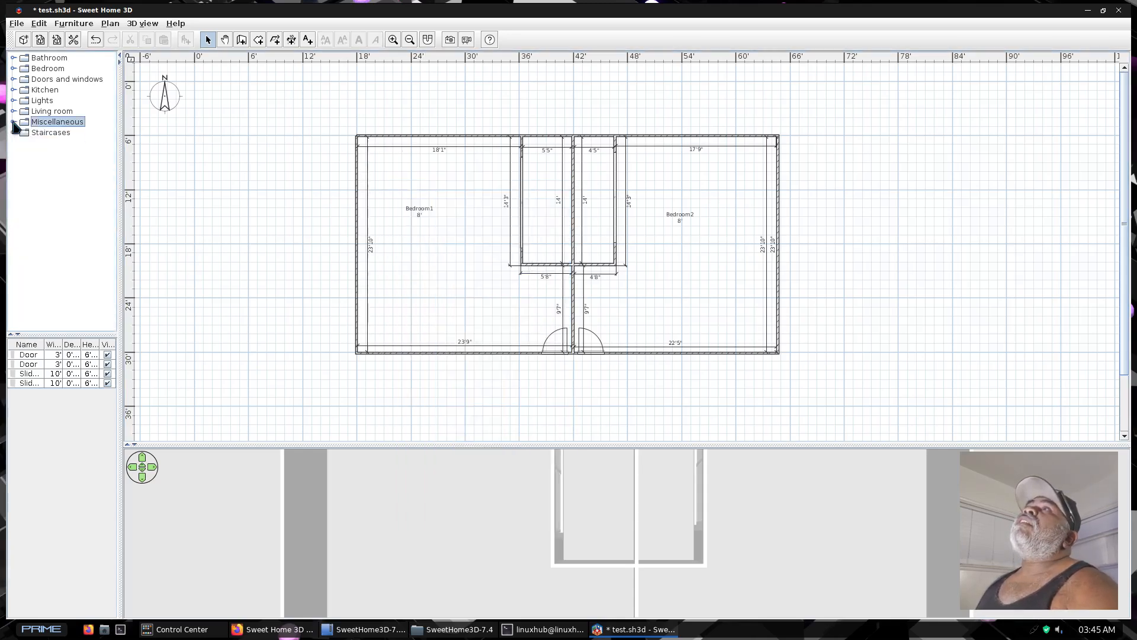
Place a Bed from the Bedroom category in Bedroom1's northwest corner and another in Bedroom2's northeast corner
{"action": "left_click", "coordinate": [13, 69]}
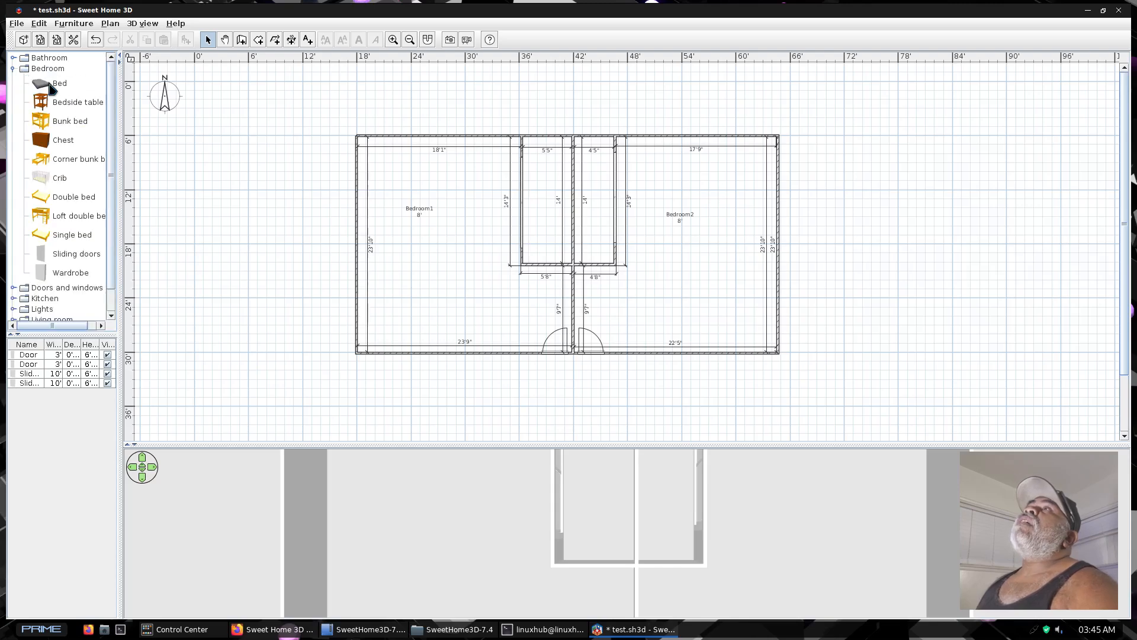
{"action": "left_click_drag", "start_coordinate": [45, 87], "coordinate": [374, 143]}
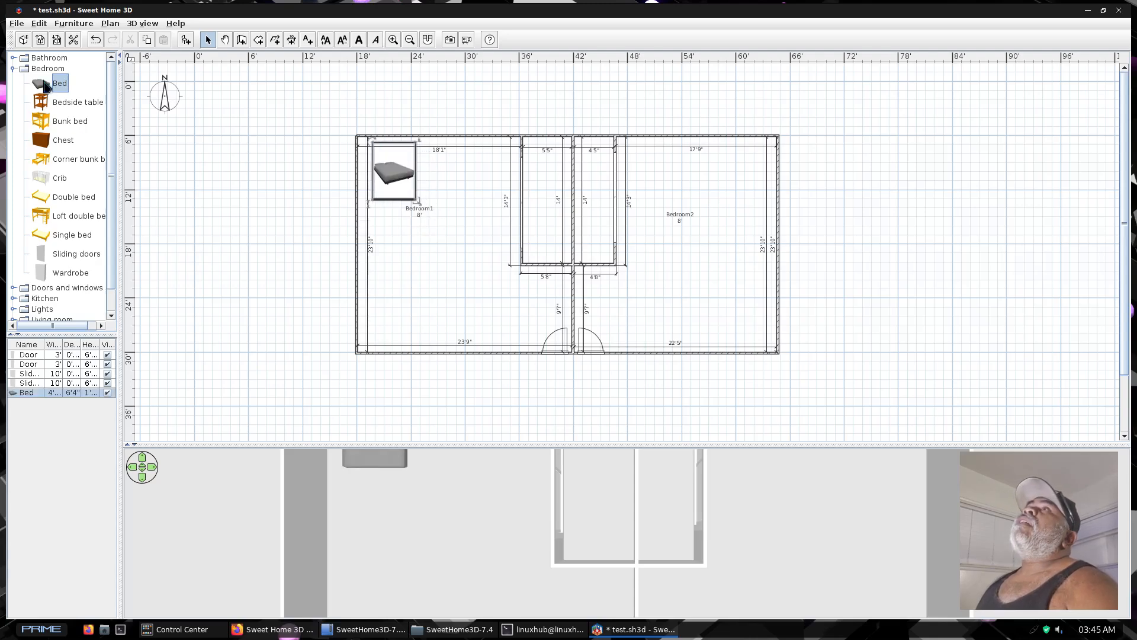
{"action": "left_click_drag", "start_coordinate": [45, 87], "coordinate": [722, 142]}
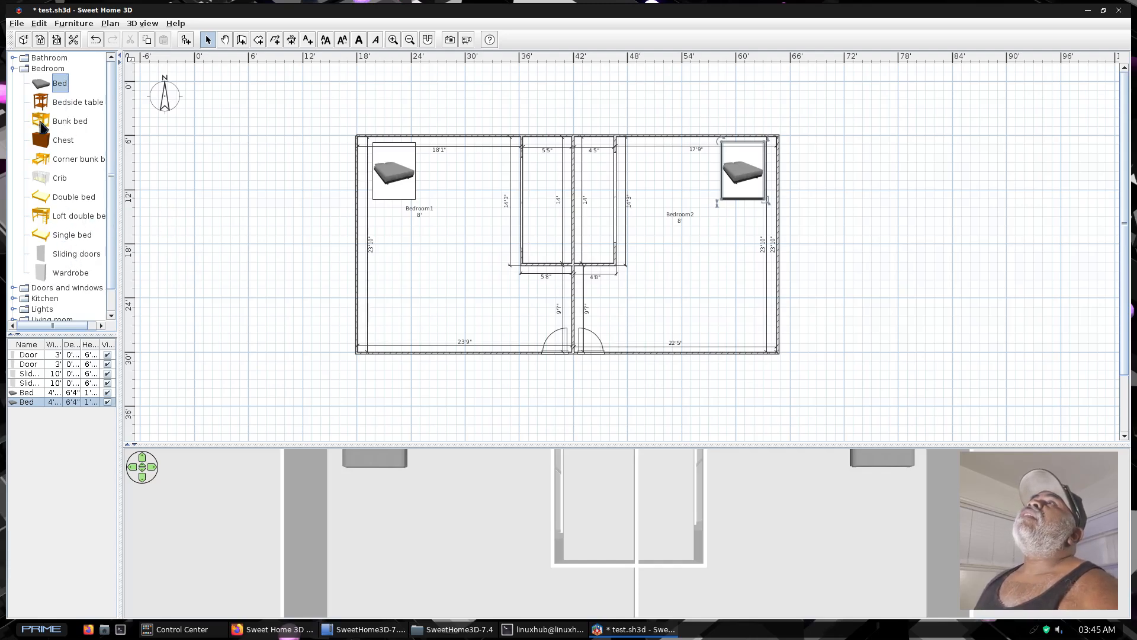
Place a Bunk bed near Bedroom1's west wall, south of the bed, and check the furniture in an enlarged 3D view
{"action": "left_click_drag", "start_coordinate": [40, 121], "coordinate": [376, 228]}
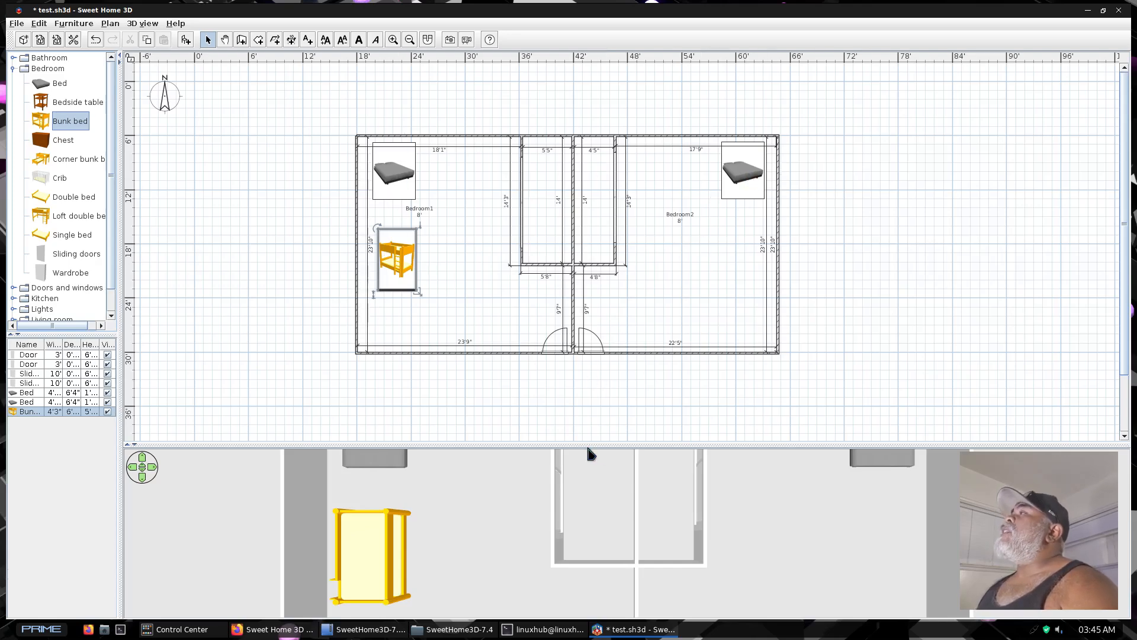
{"action": "left_click_drag", "start_coordinate": [614, 451], "coordinate": [573, 59]}
{"action": "left_click_drag", "start_coordinate": [516, 332], "coordinate": [502, 407]}
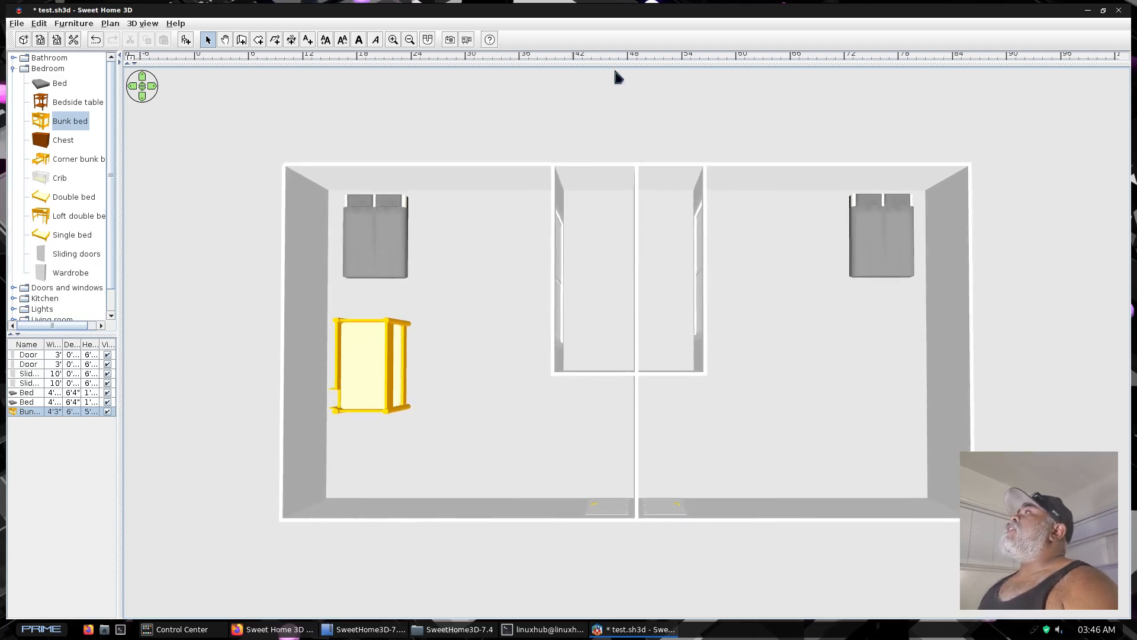
{"action": "left_click_drag", "start_coordinate": [610, 58], "coordinate": [622, 495]}
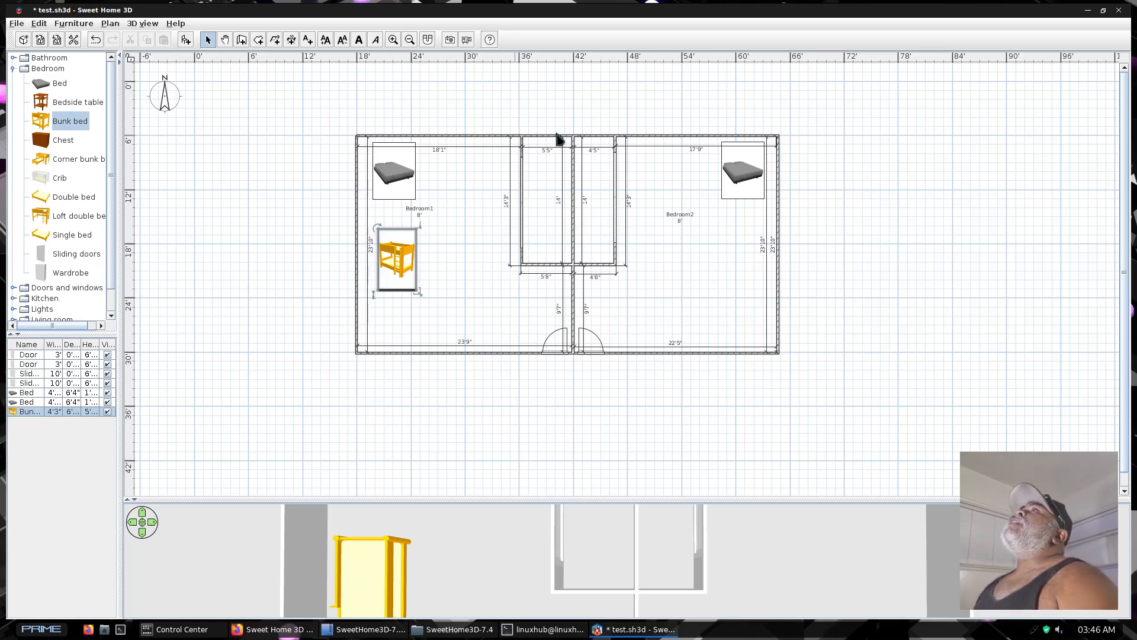
Save a copy of the furnished home as test1.sh3d in the linuxhub folder
{"action": "left_click", "coordinate": [18, 24]}
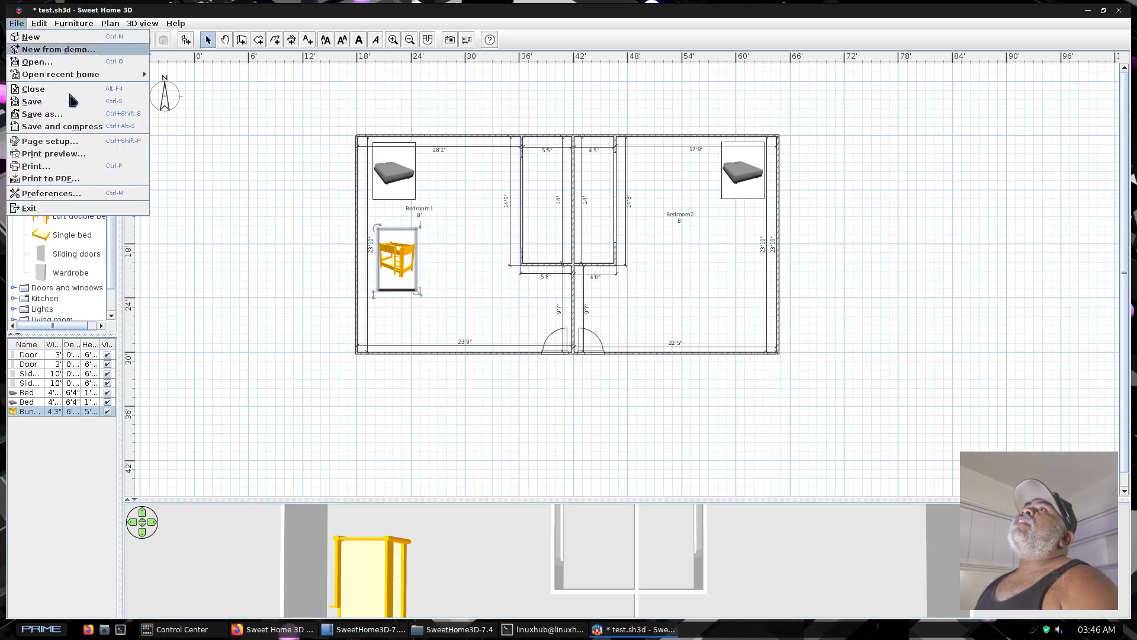
{"action": "left_click", "coordinate": [35, 114]}
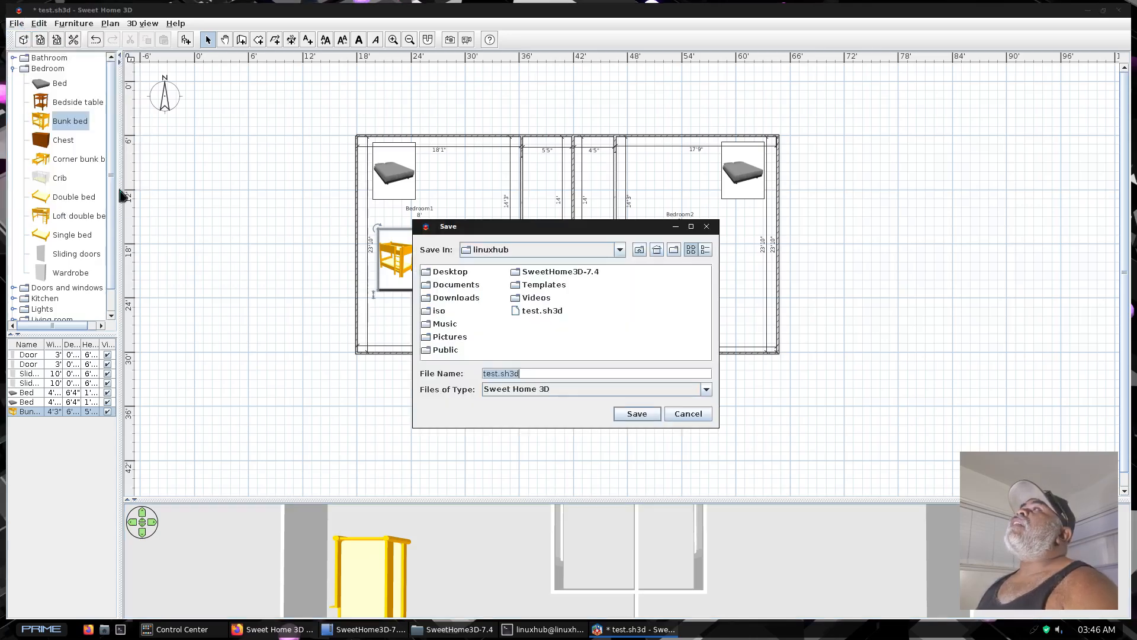
{"action": "left_click", "coordinate": [497, 374]}
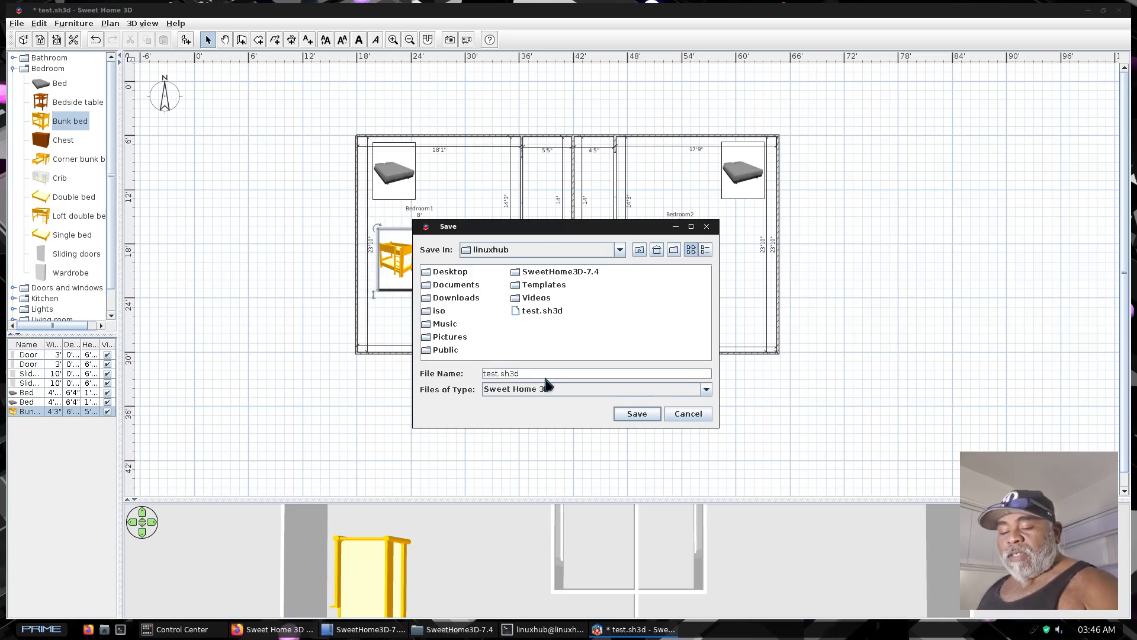
{"action": "left_click", "coordinate": [637, 414]}
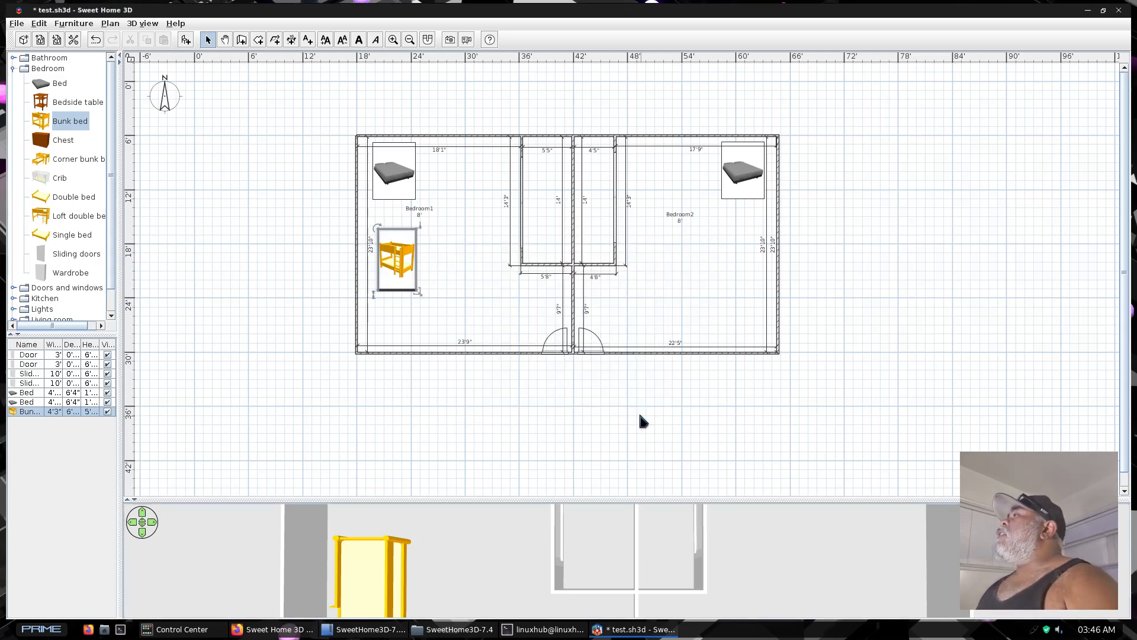
Print the home to a PDF file named test1.pdf in the linuxhub folder and close Sweet Home 3D
{"action": "left_click", "coordinate": [17, 25]}
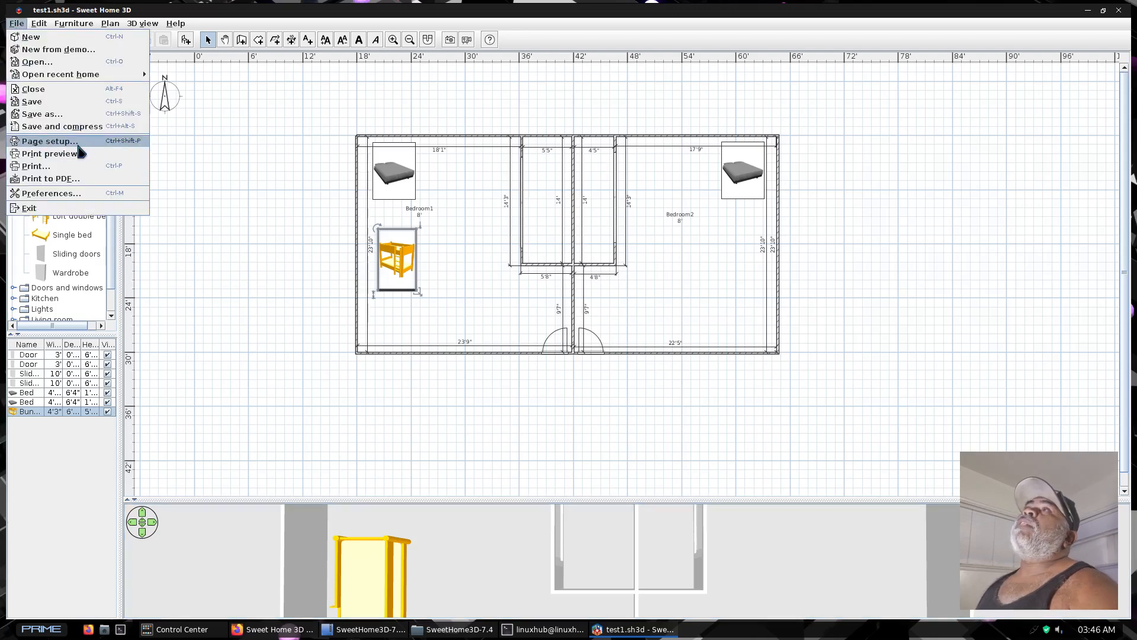
{"action": "left_click", "coordinate": [51, 179]}
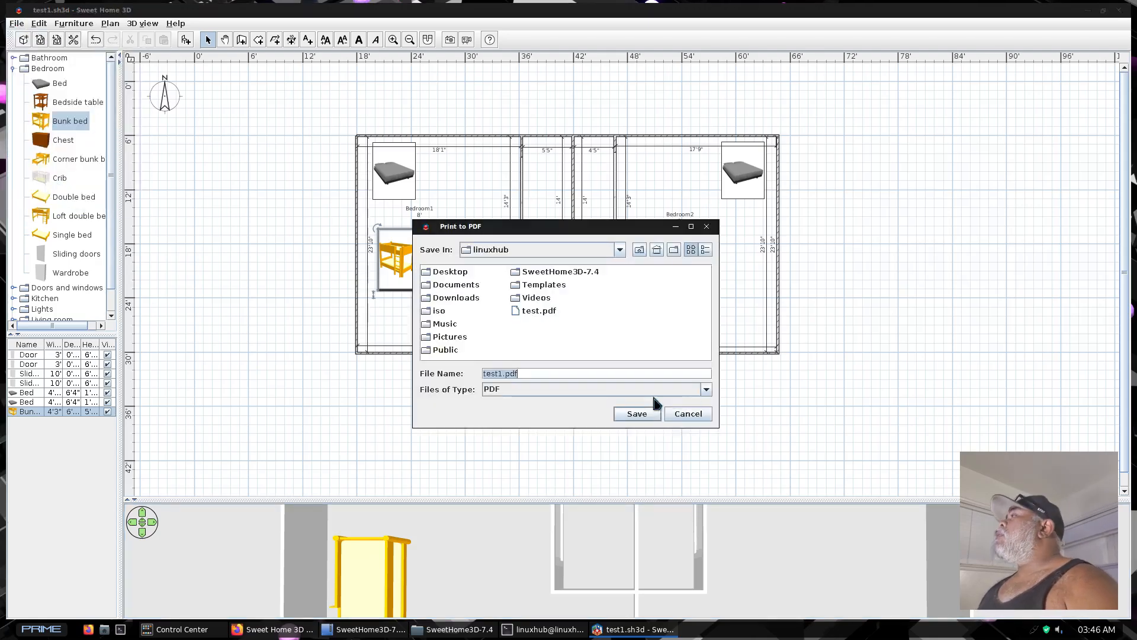
{"action": "left_click", "coordinate": [635, 414]}
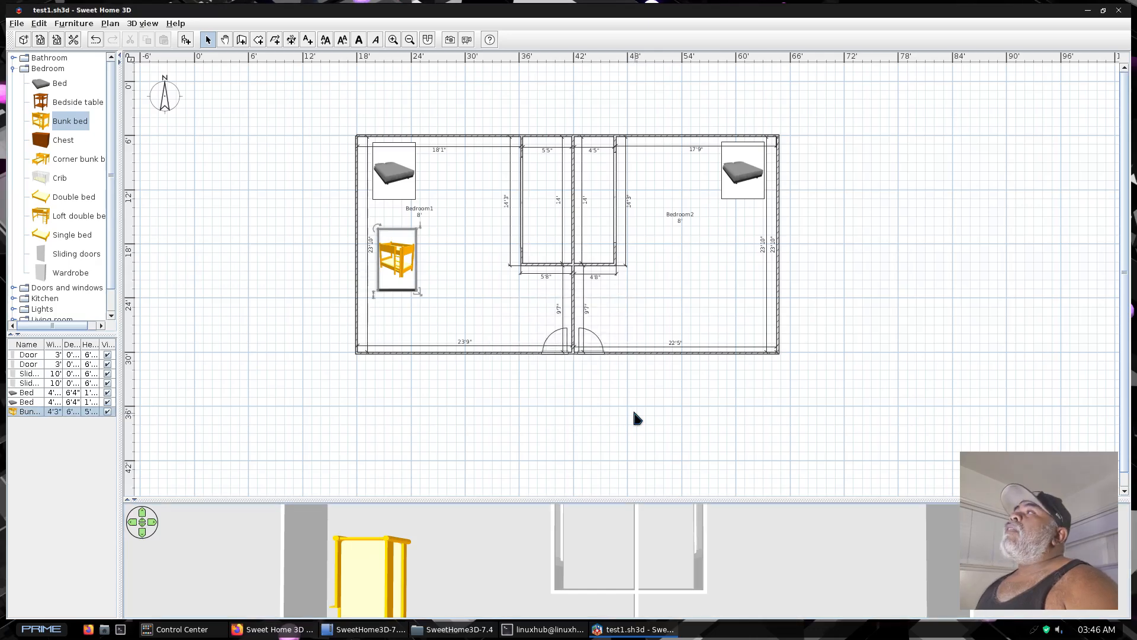
{"action": "left_click", "coordinate": [1118, 10]}
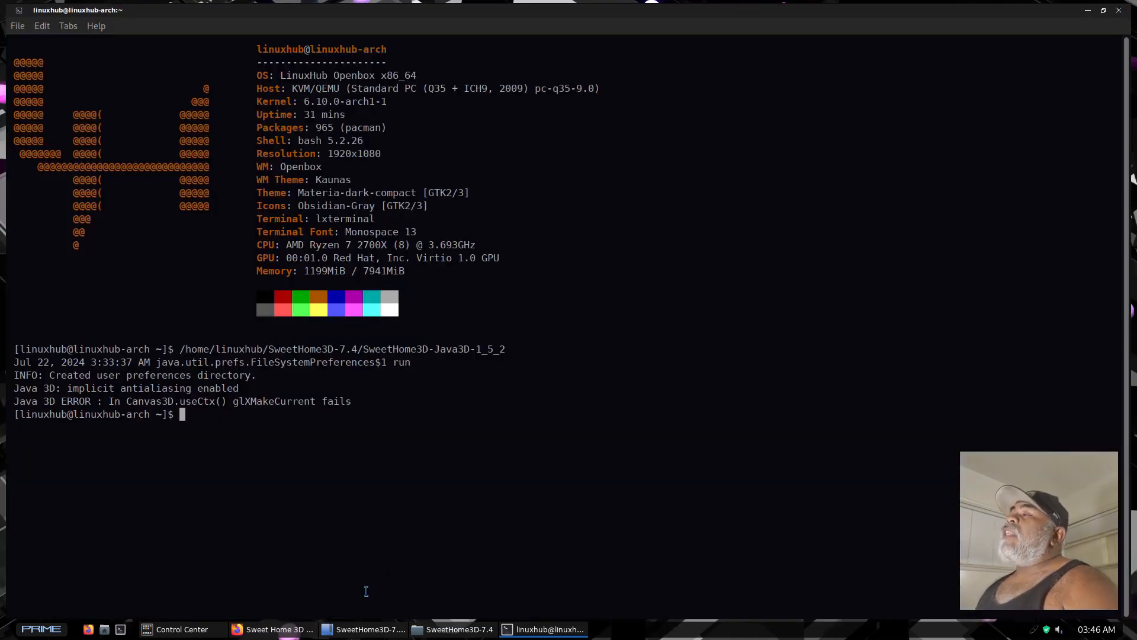
Close the terminal and open test.pdf from the home folder in the file manager
{"action": "middle_click", "coordinate": [553, 632]}
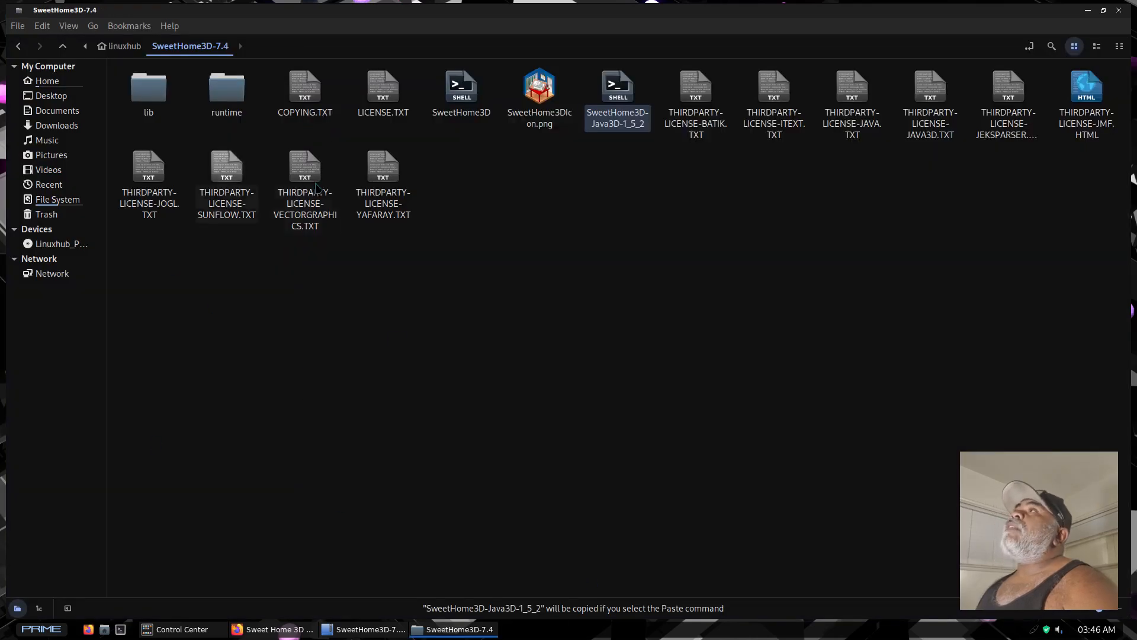
{"action": "left_click", "coordinate": [48, 83]}
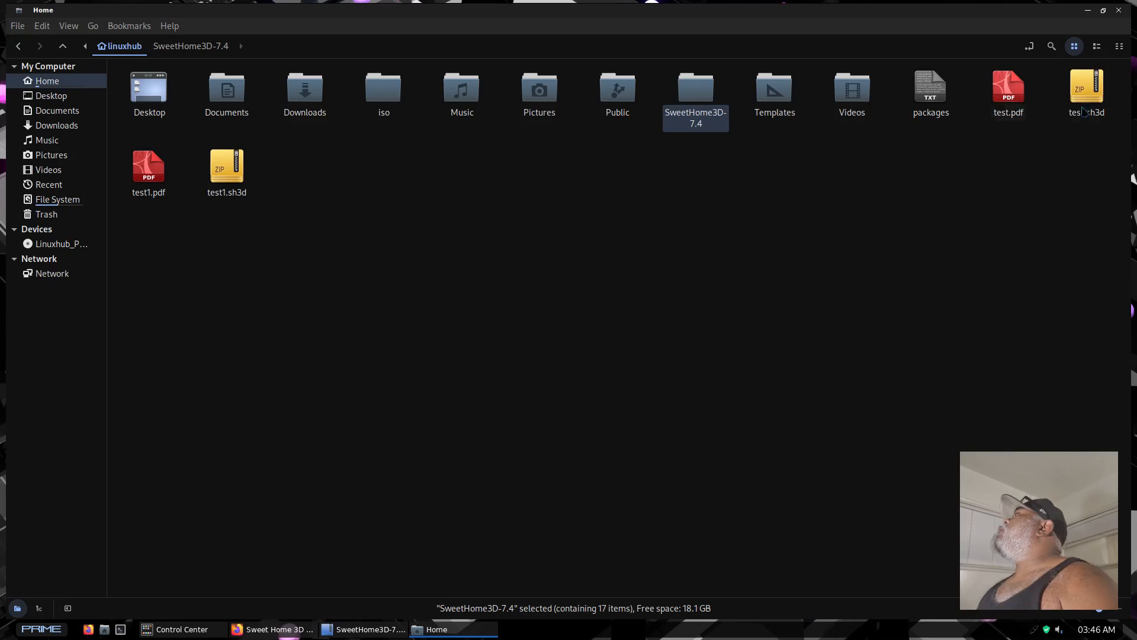
{"action": "double_click", "coordinate": [1007, 88]}
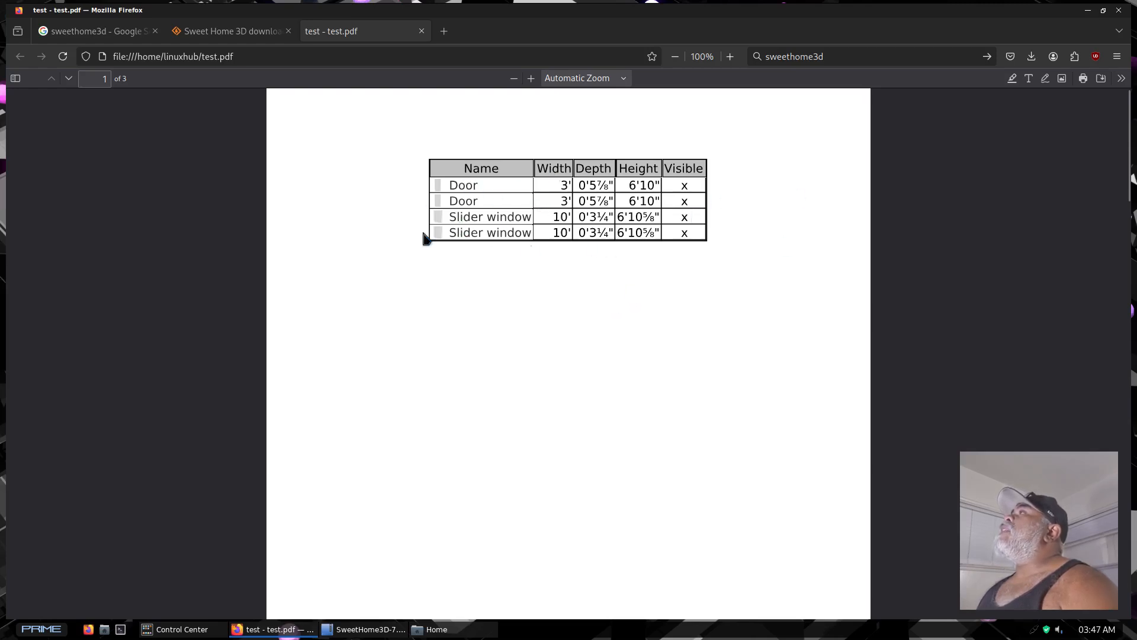
Examine the pages of test.pdf: the furniture list, the dimensioned floor plan enlarged to 280%, and the 3D view
{"action": "scroll", "coordinate": [601, 323], "scroll_direction": "down", "scroll_amount": 10}
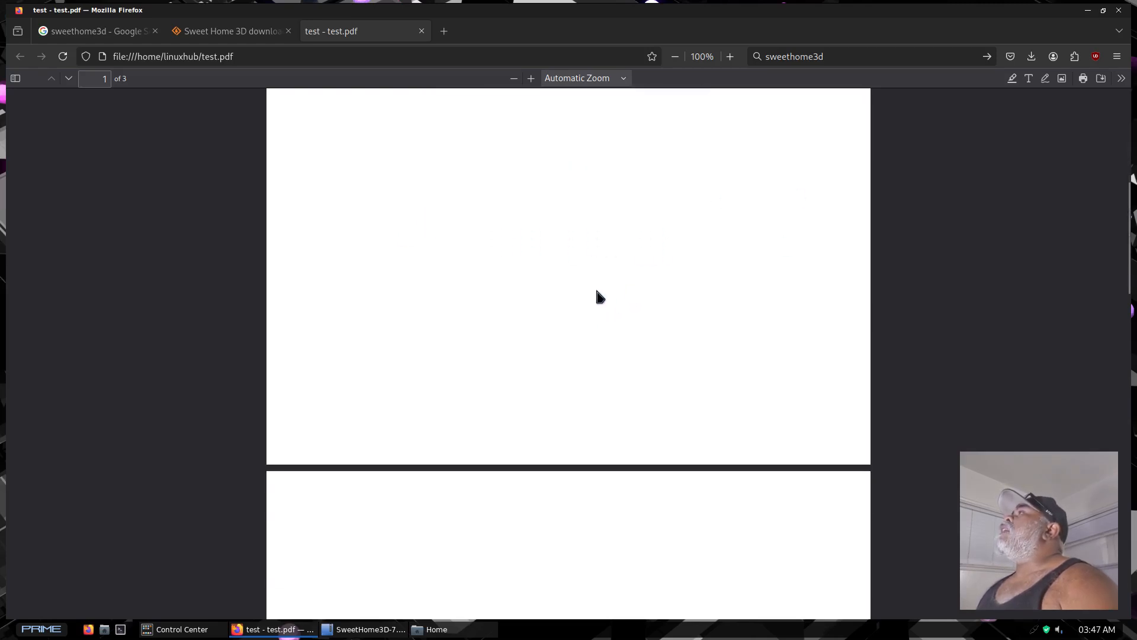
{"action": "scroll", "coordinate": [598, 279], "scroll_direction": "up", "scroll_amount": 3}
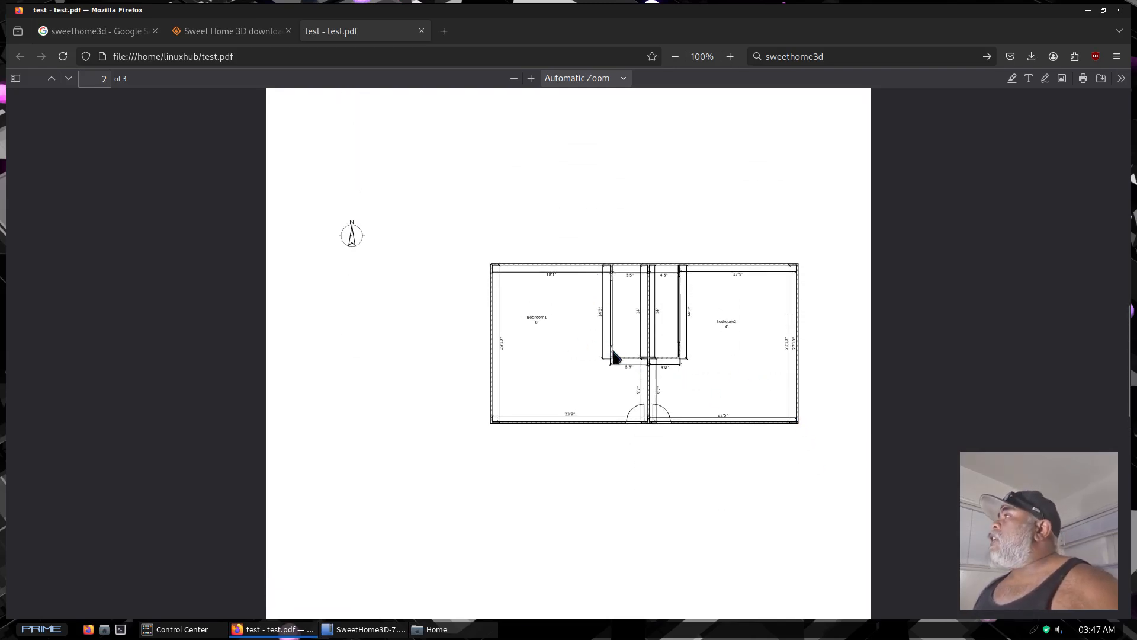
{"action": "scroll", "coordinate": [612, 356], "scroll_direction": "up", "scroll_amount": 5, "text": "ctrl"}
{"action": "scroll", "coordinate": [613, 355], "scroll_direction": "up", "scroll_amount": 3, "text": "ctrl"}
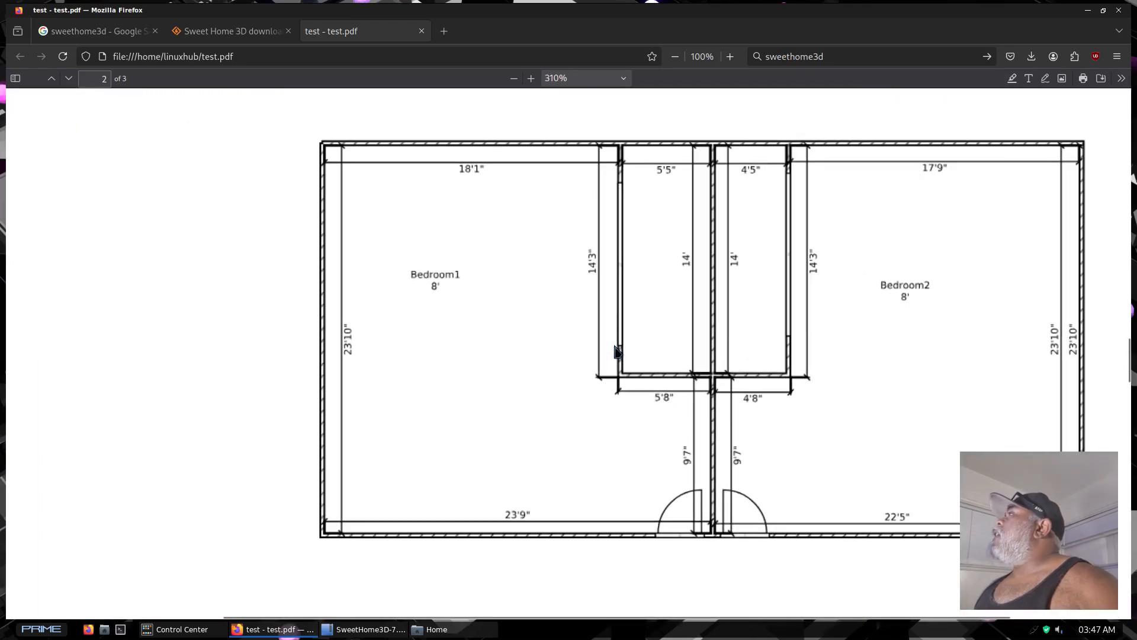
{"action": "scroll", "coordinate": [617, 347], "scroll_direction": "down", "scroll_amount": 1, "text": "ctrl"}
{"action": "scroll", "coordinate": [616, 349], "scroll_direction": "down", "scroll_amount": 1, "text": "ctrl"}
{"action": "scroll", "coordinate": [617, 349], "scroll_direction": "up", "scroll_amount": 3, "text": "ctrl"}
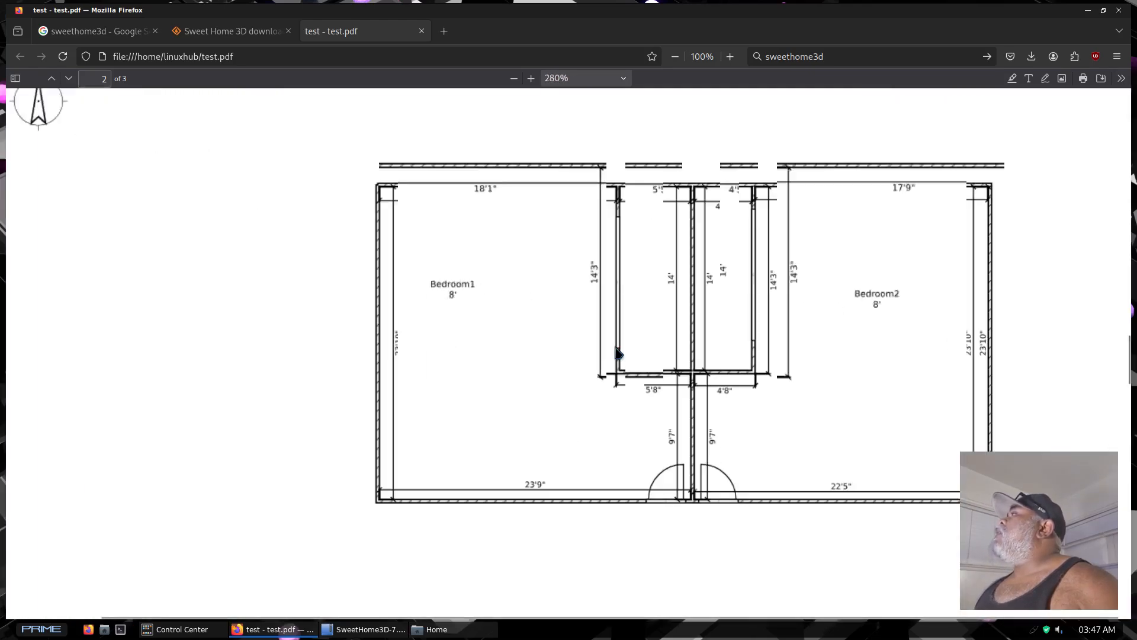
{"action": "scroll", "coordinate": [616, 352], "scroll_direction": "down", "scroll_amount": 2, "text": "ctrl"}
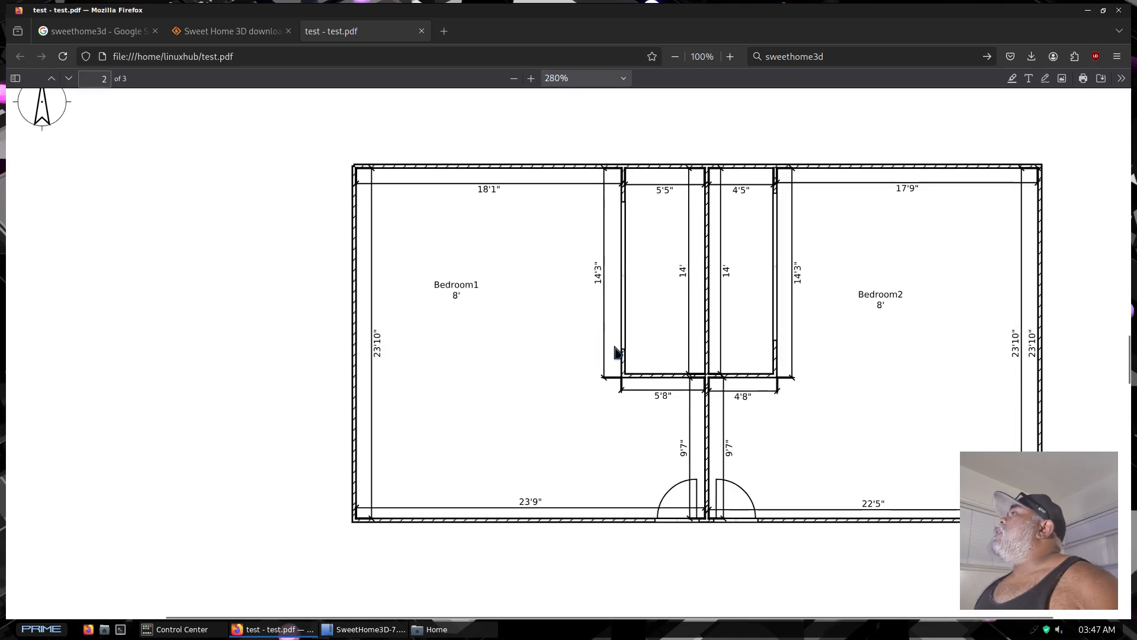
{"action": "scroll", "coordinate": [569, 374], "scroll_direction": "down", "scroll_amount": 2}
{"action": "scroll", "coordinate": [553, 356], "scroll_direction": "down", "scroll_amount": 10}
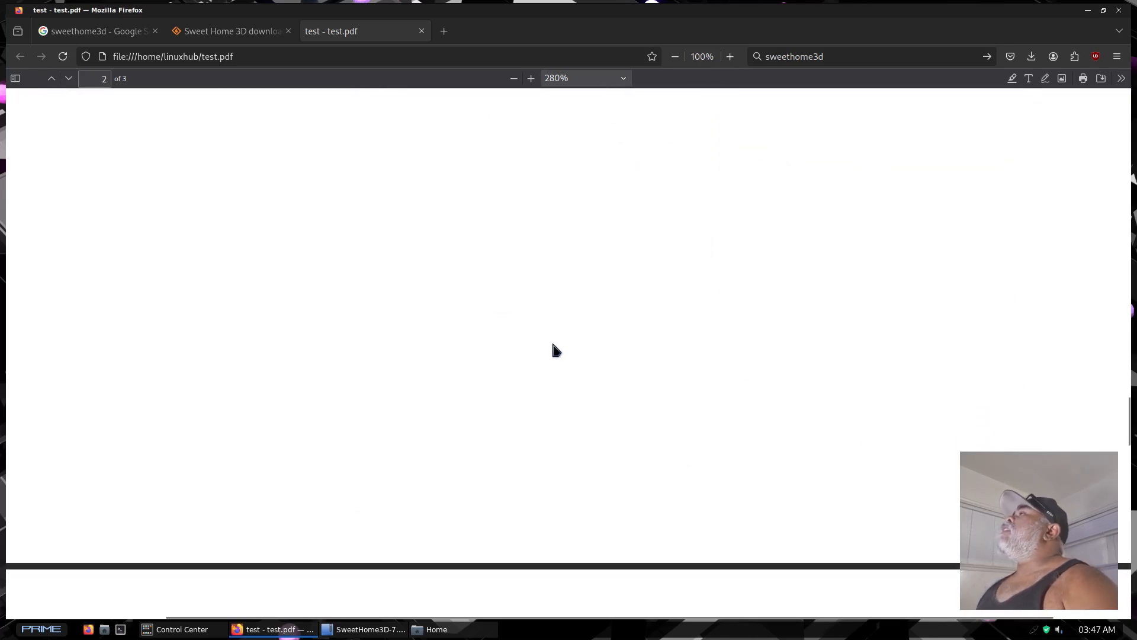
{"action": "scroll", "coordinate": [550, 329], "scroll_direction": "down", "scroll_amount": 8}
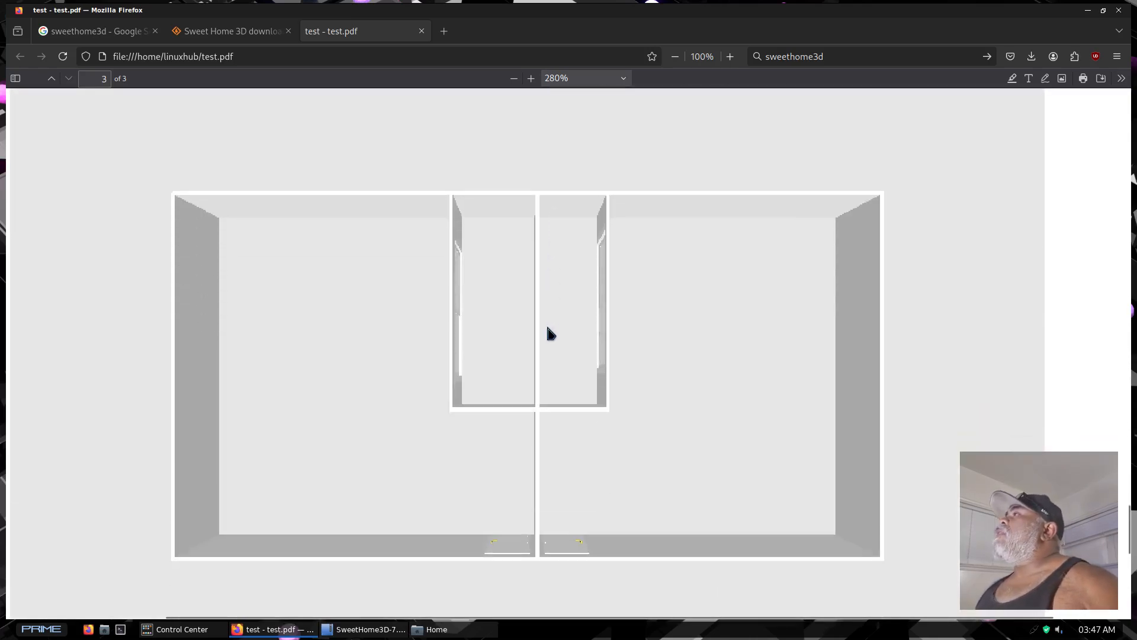
{"action": "scroll", "coordinate": [546, 325], "scroll_direction": "up", "scroll_amount": 2}
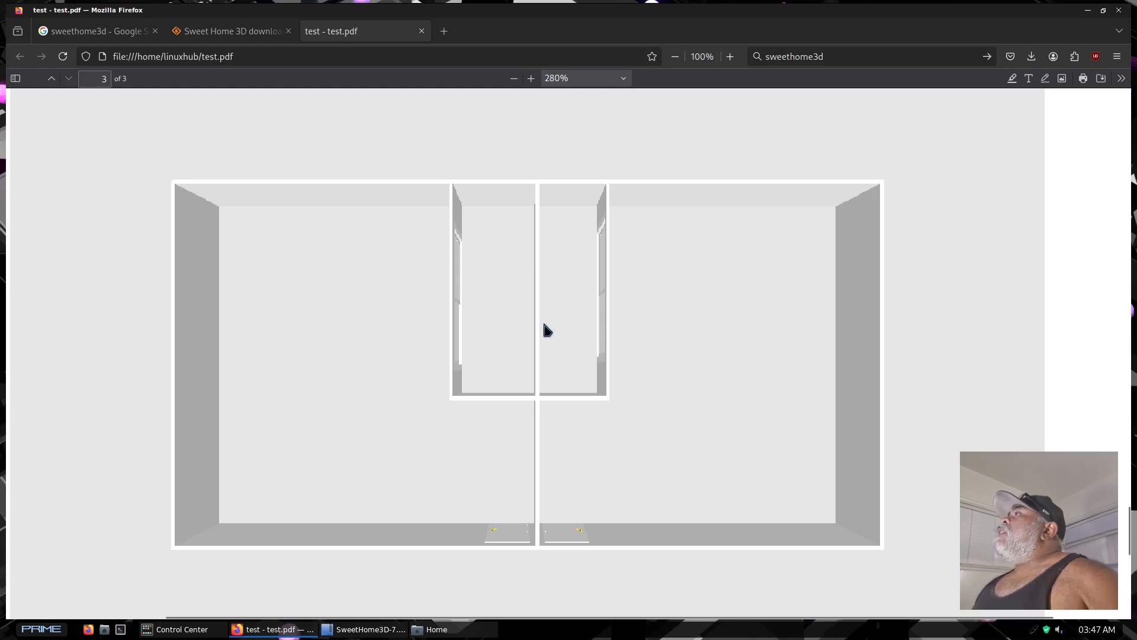
{"action": "scroll", "coordinate": [544, 325], "scroll_direction": "up", "scroll_amount": 8}
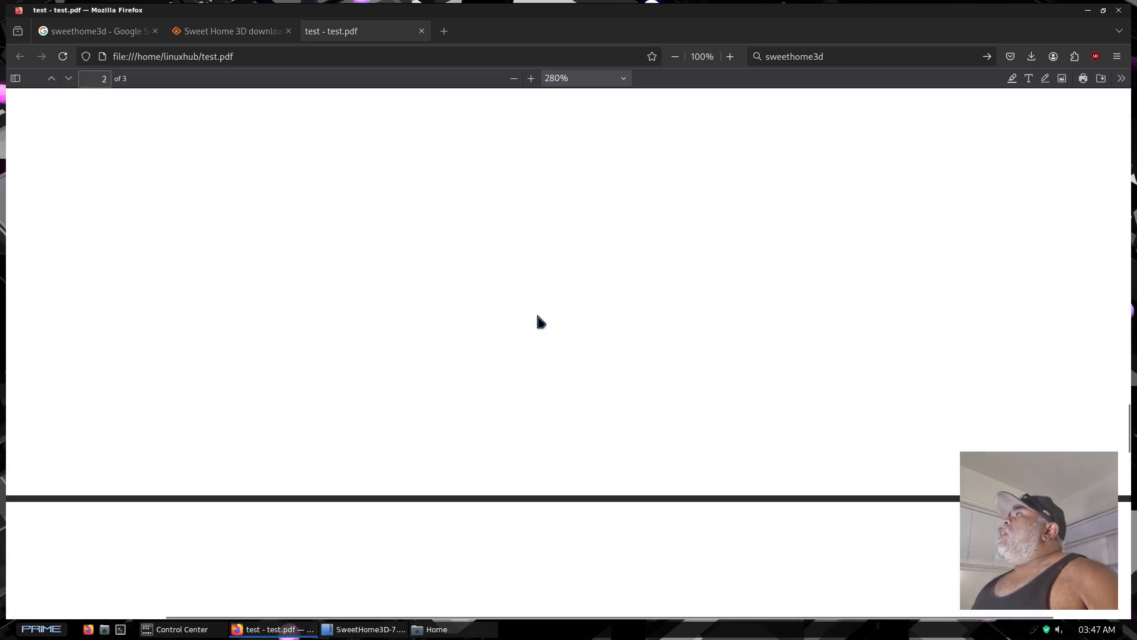
{"action": "scroll", "coordinate": [537, 314], "scroll_direction": "up", "scroll_amount": 10}
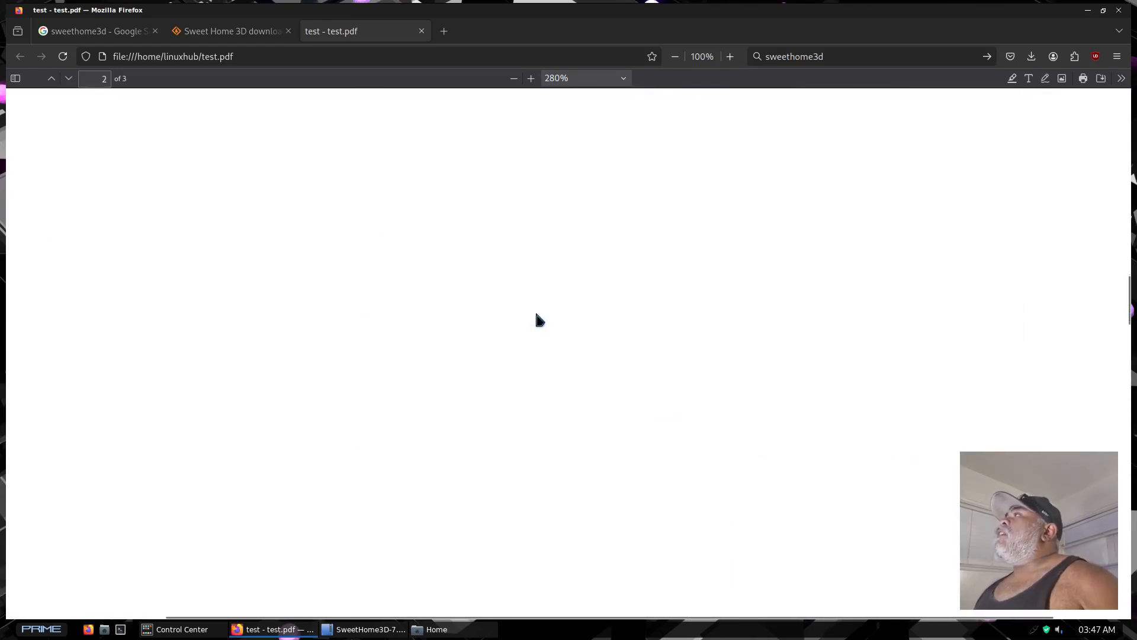
Look over the dimensioned floor plan on page 2 of test.pdf and close the browser window
{"action": "scroll", "coordinate": [536, 310], "scroll_direction": "down", "scroll_amount": 3}
{"action": "scroll", "coordinate": [538, 306], "scroll_direction": "down", "scroll_amount": 5}
{"action": "scroll", "coordinate": [538, 307], "scroll_direction": "up", "scroll_amount": 2}
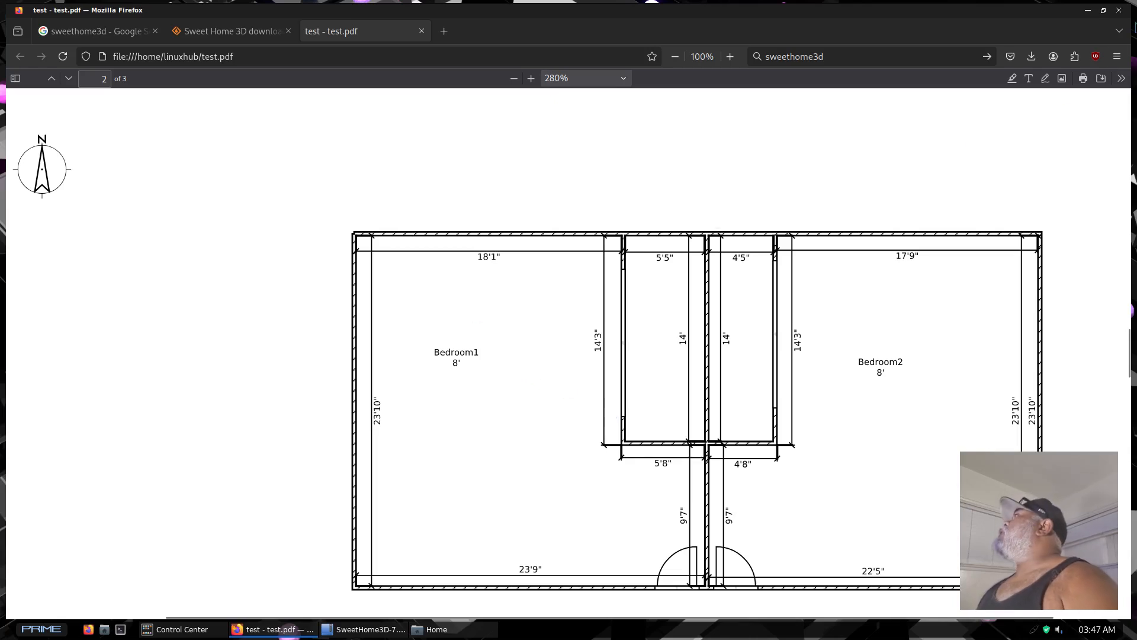
{"action": "left_click", "coordinate": [1119, 11]}
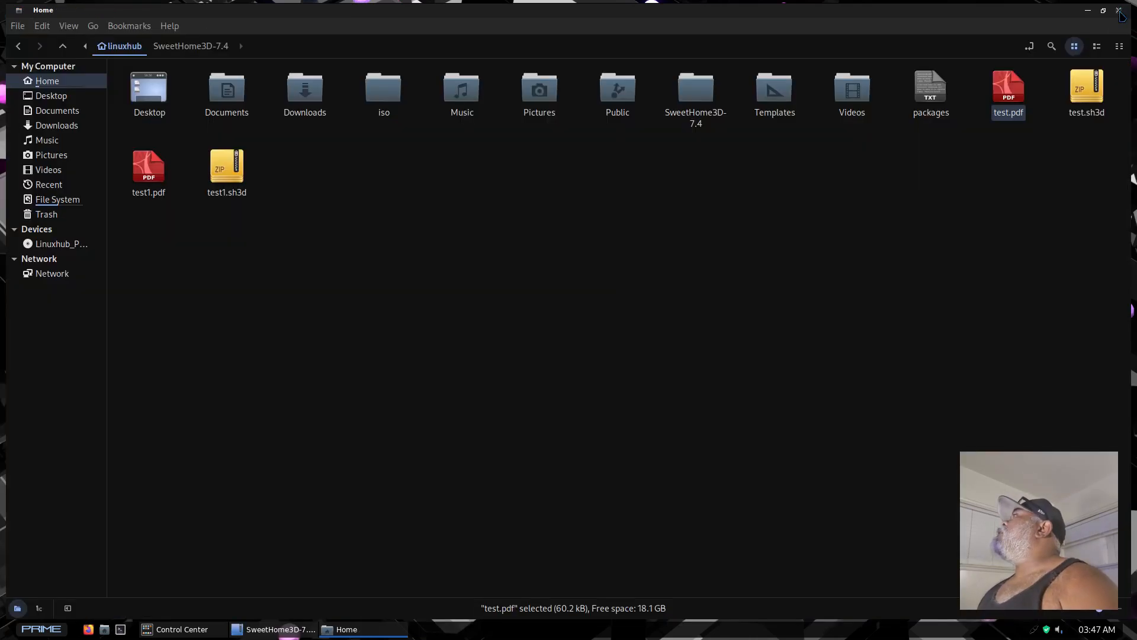
Open test.pdf from the home folder in GNU Image Manipulation Program, importing only page 2 with the floor plan
{"action": "right_click", "coordinate": [1003, 93]}
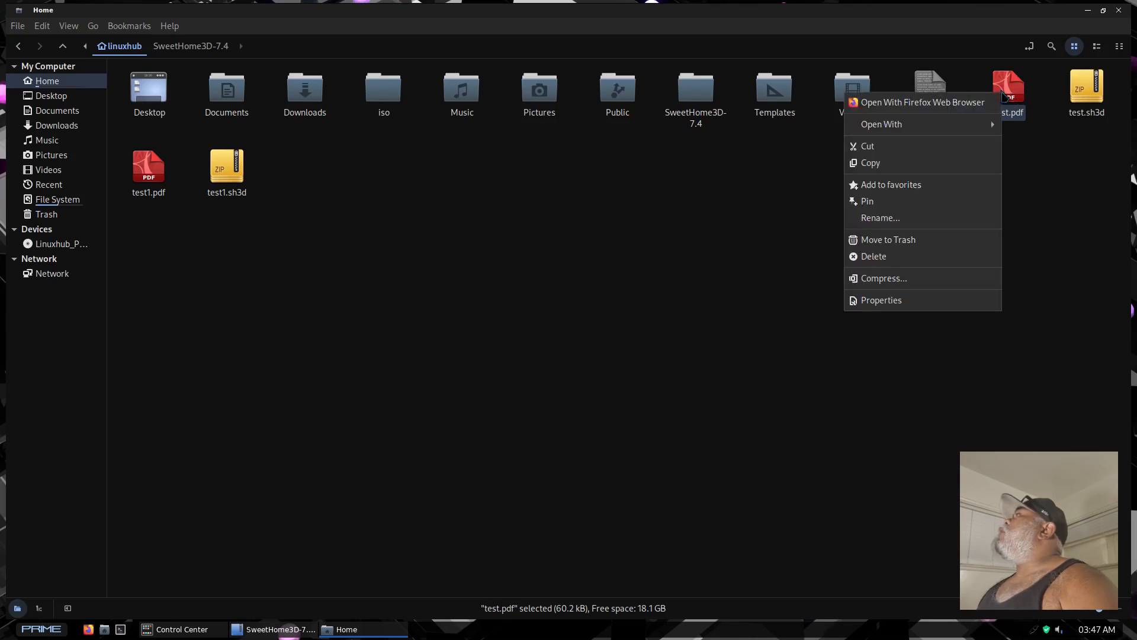
{"action": "mouse_move", "coordinate": [899, 126]}
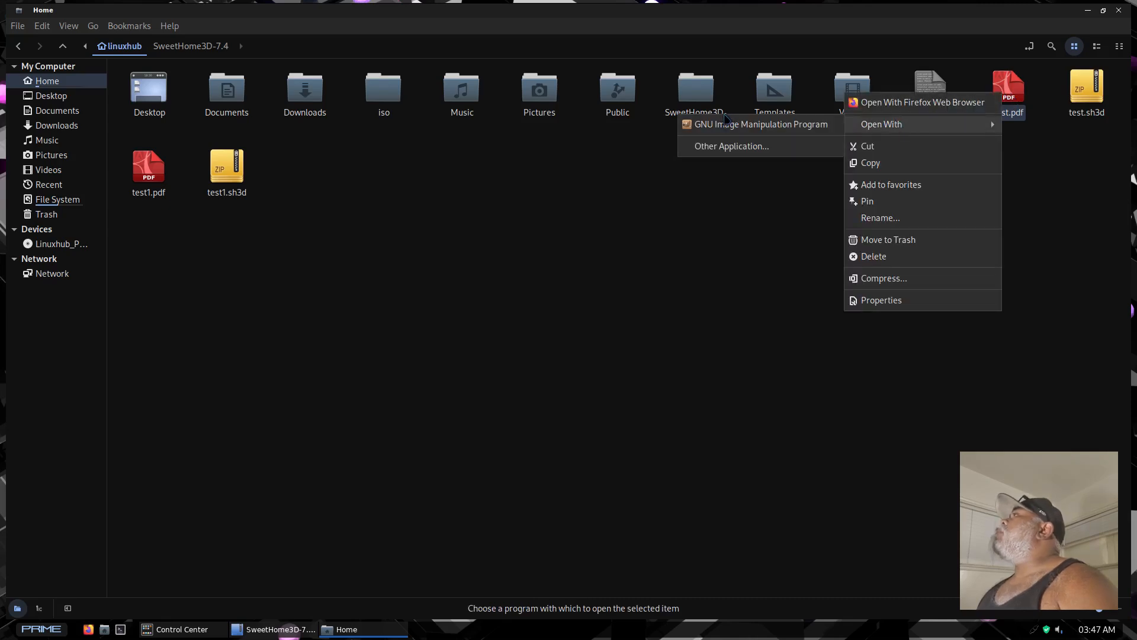
{"action": "left_click", "coordinate": [724, 124]}
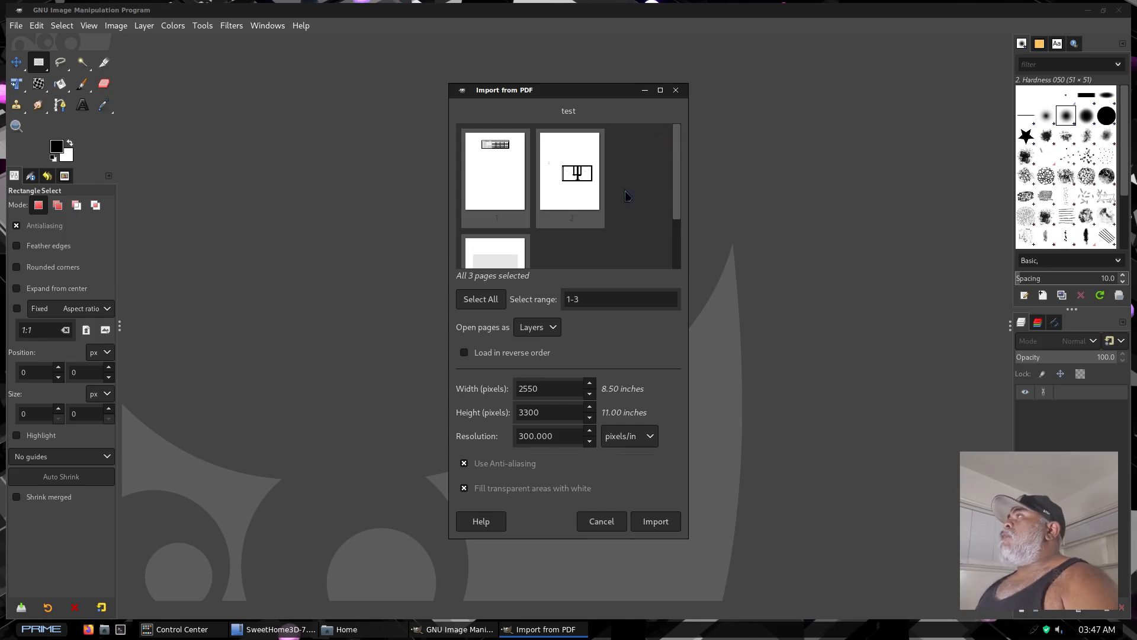
{"action": "double_click", "coordinate": [570, 176]}
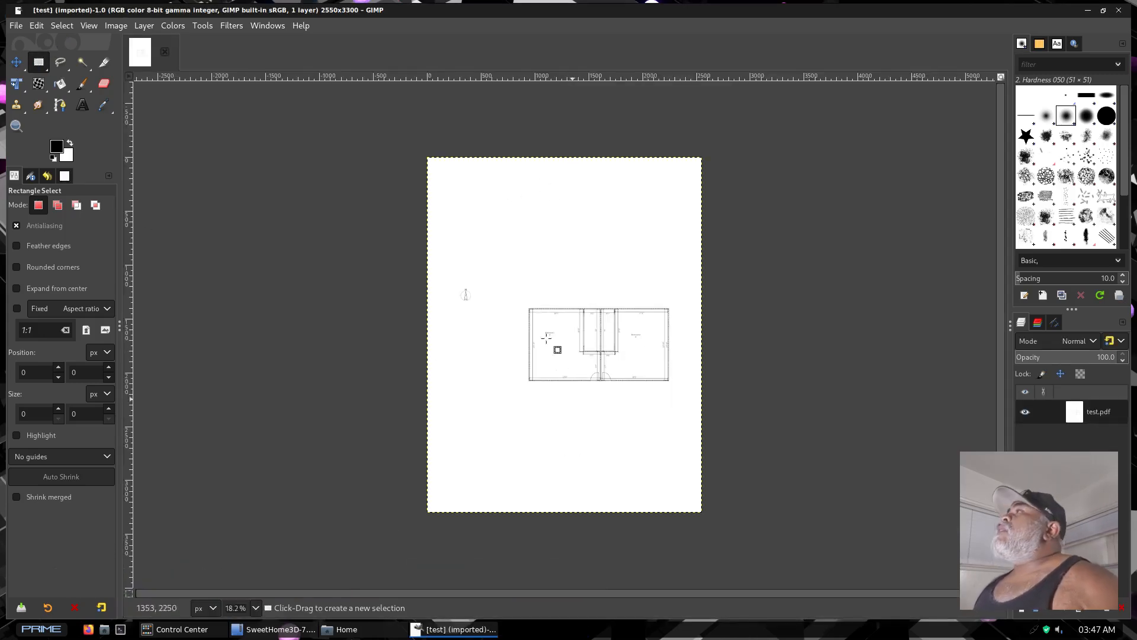
Crop the page to a rectangular selection around the floor plan, about 1567 × 918 px
{"action": "left_click", "coordinate": [516, 297]}
{"action": "left_click_drag", "start_coordinate": [600, 377], "coordinate": [685, 395]}
{"action": "left_click", "coordinate": [107, 29]}
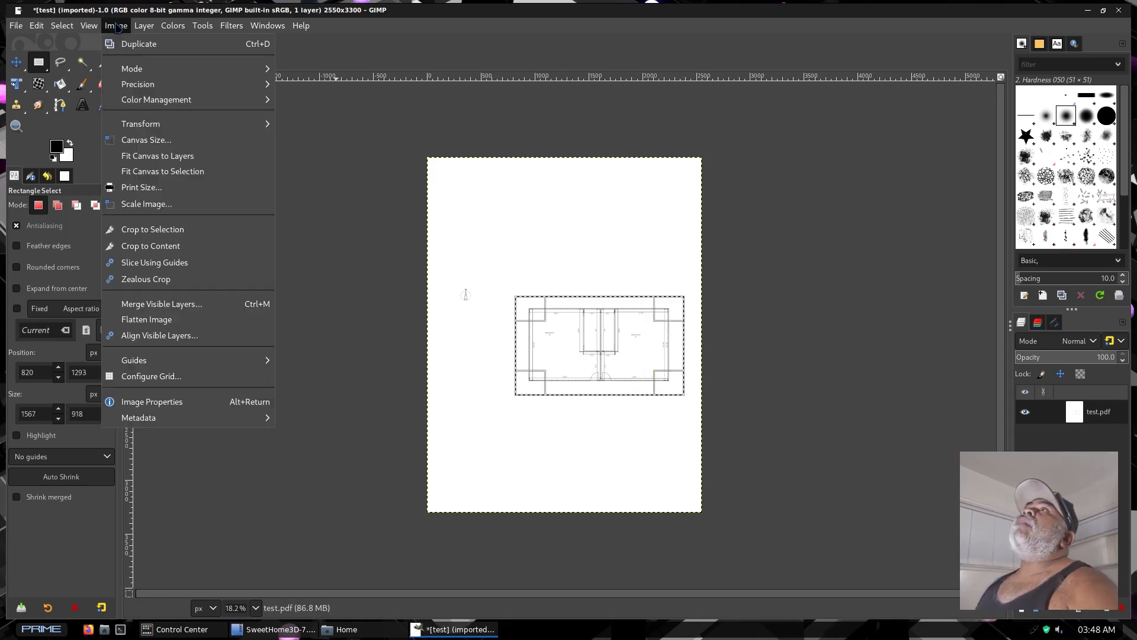
{"action": "left_click", "coordinate": [160, 233]}
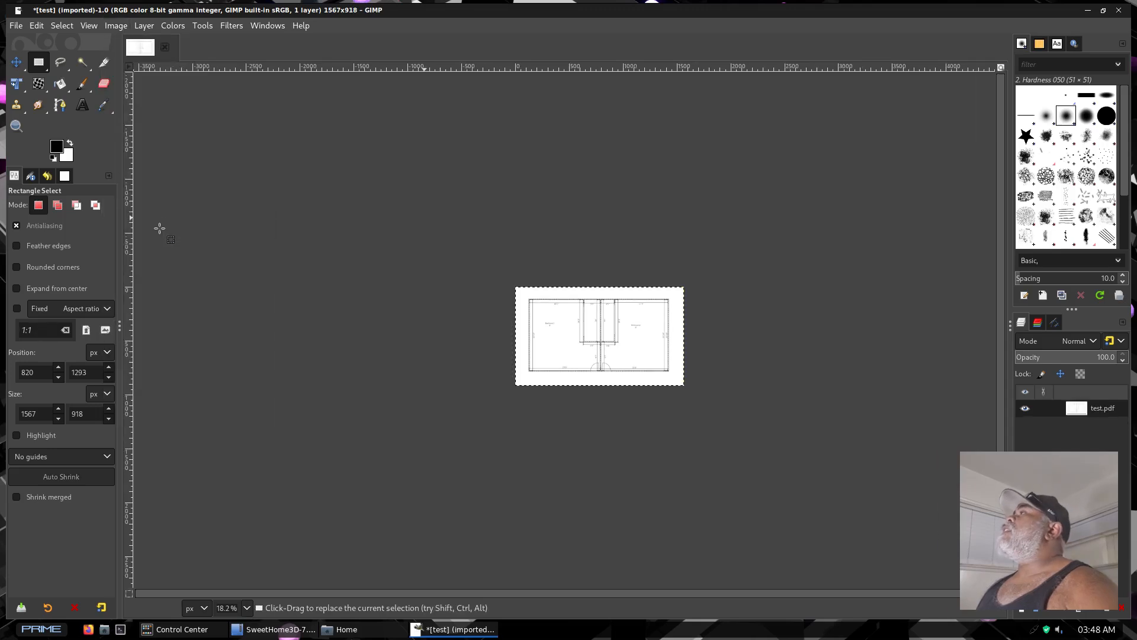
Export the cropped floor plan as 1.png in the Pictures folder with the default PNG options
{"action": "scroll", "coordinate": [640, 366], "scroll_direction": "up", "scroll_amount": 3, "text": "ctrl"}
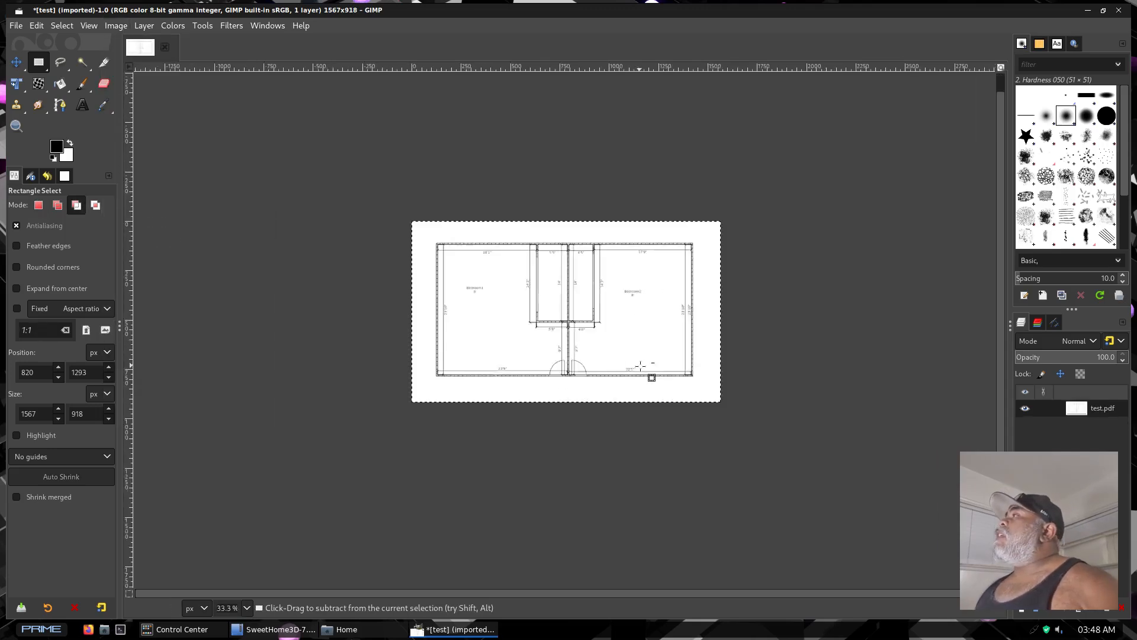
{"action": "scroll", "coordinate": [640, 366], "scroll_direction": "up", "scroll_amount": 2, "text": "ctrl"}
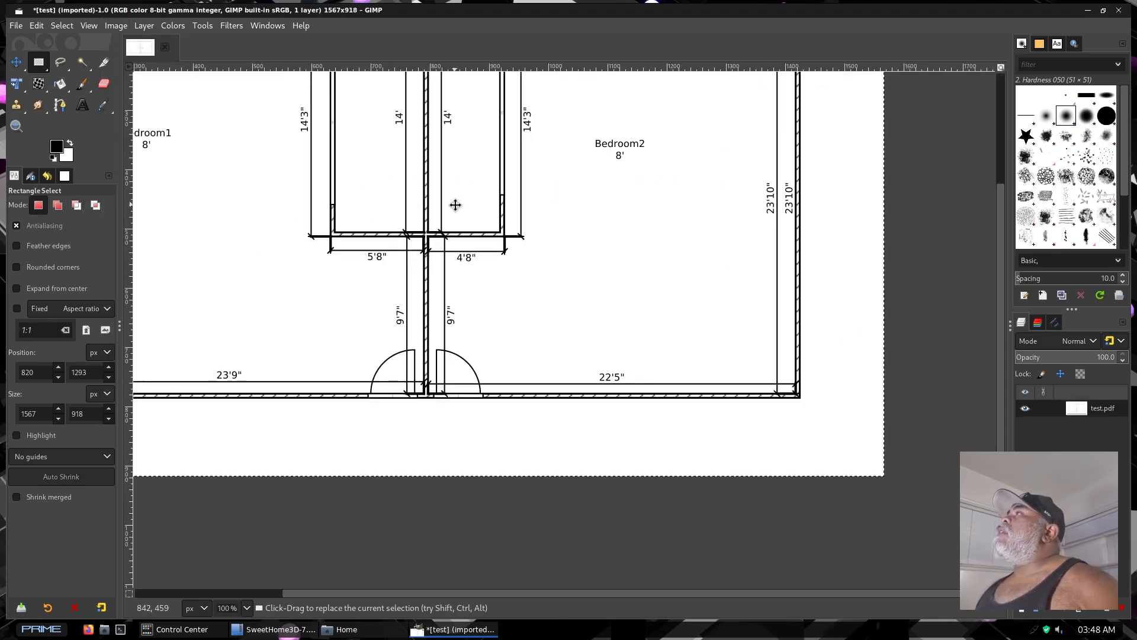
{"action": "middle_click_drag", "start_coordinate": [455, 203], "coordinate": [571, 333]}
{"action": "scroll", "coordinate": [585, 323], "scroll_direction": "down", "scroll_amount": 1, "text": "ctrl"}
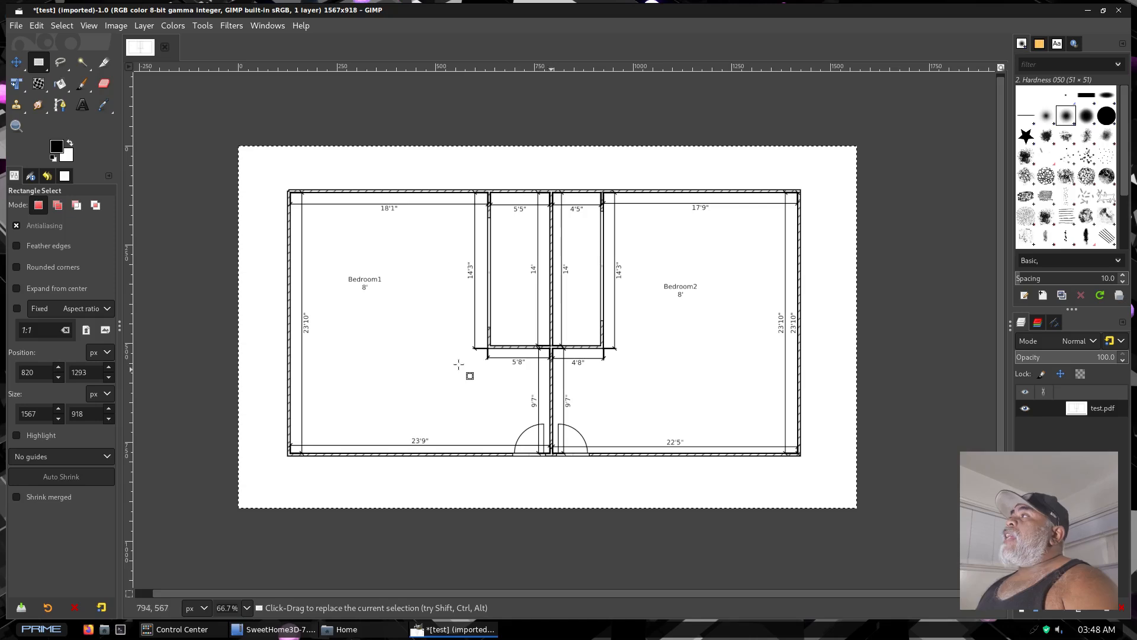
{"action": "left_click", "coordinate": [15, 26]}
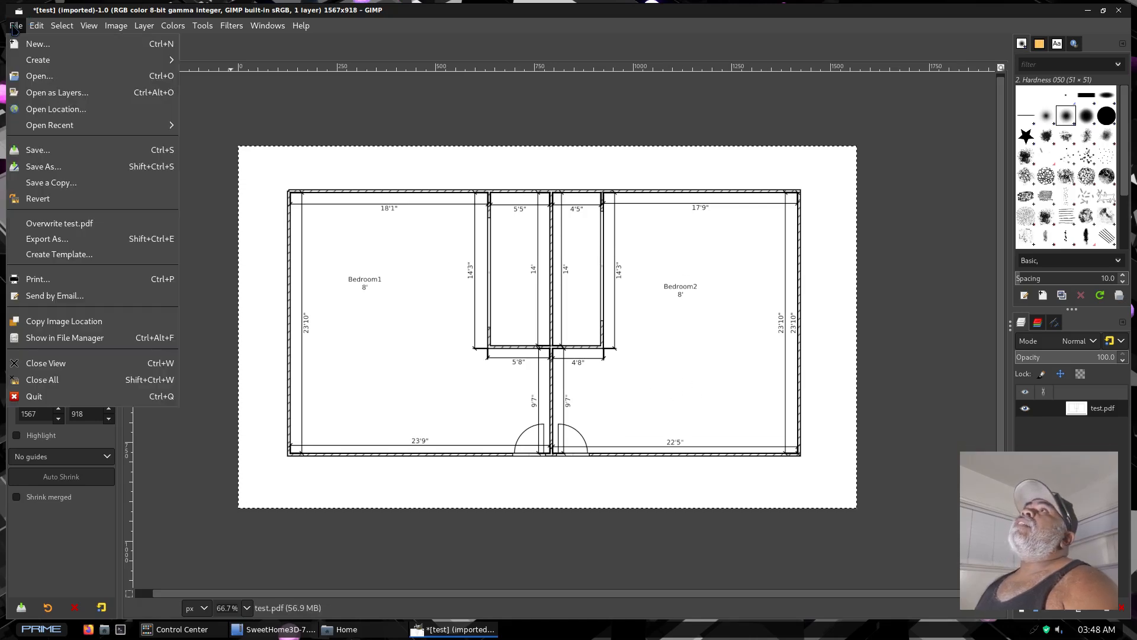
{"action": "left_click", "coordinate": [50, 244]}
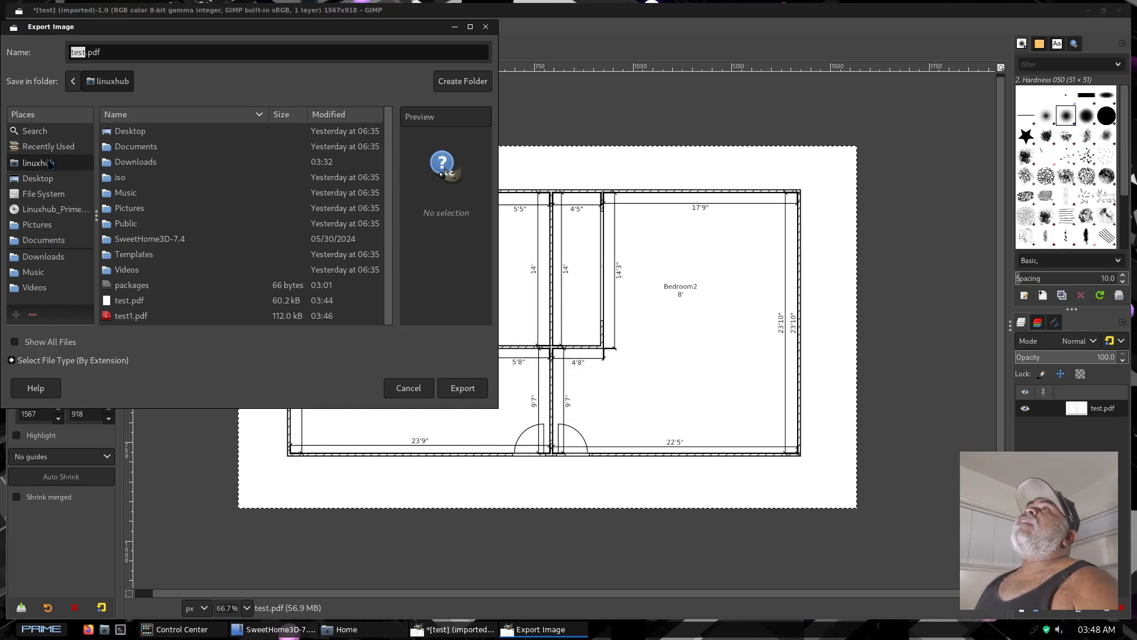
{"action": "left_click", "coordinate": [37, 227]}
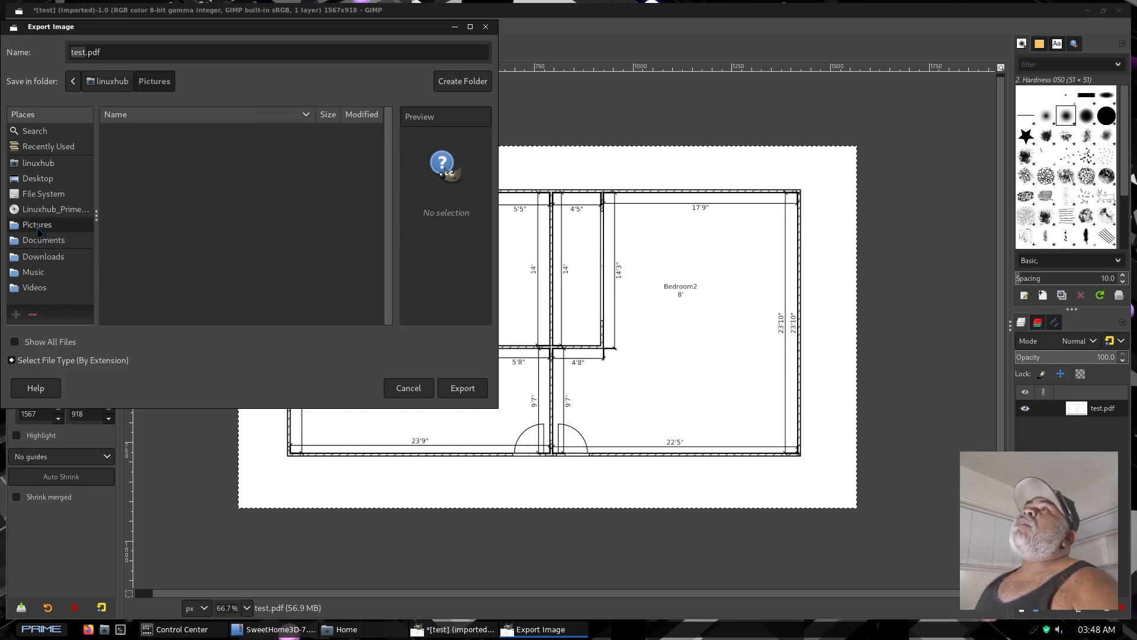
{"action": "triple_click", "coordinate": [105, 52]}
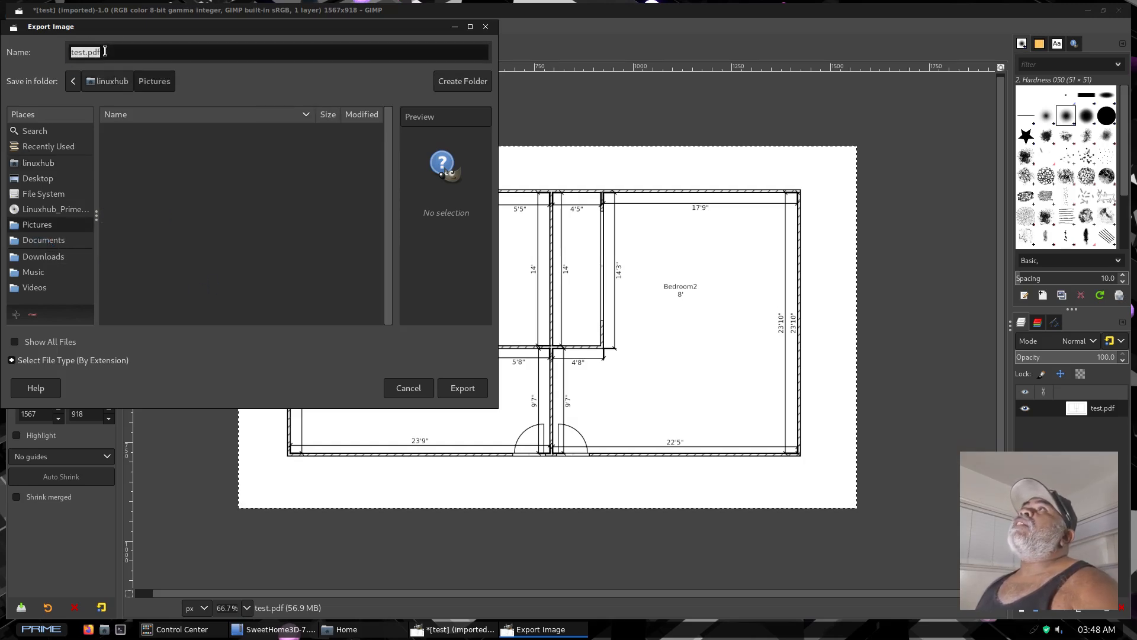
{"action": "type", "text": "1.png"}
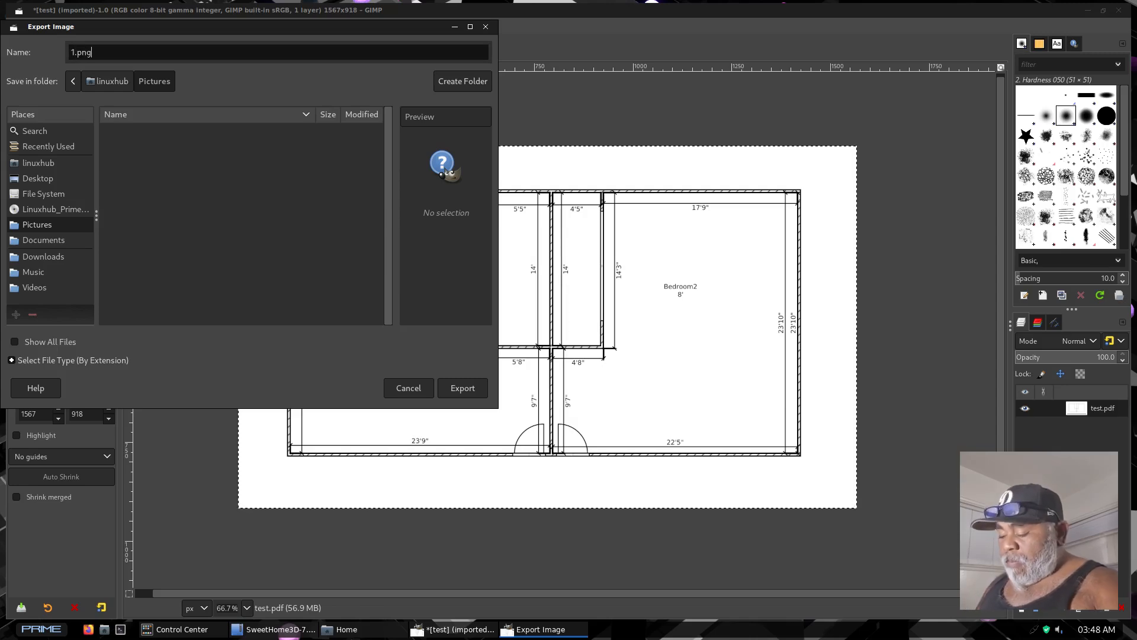
{"action": "key", "text": "Return"}
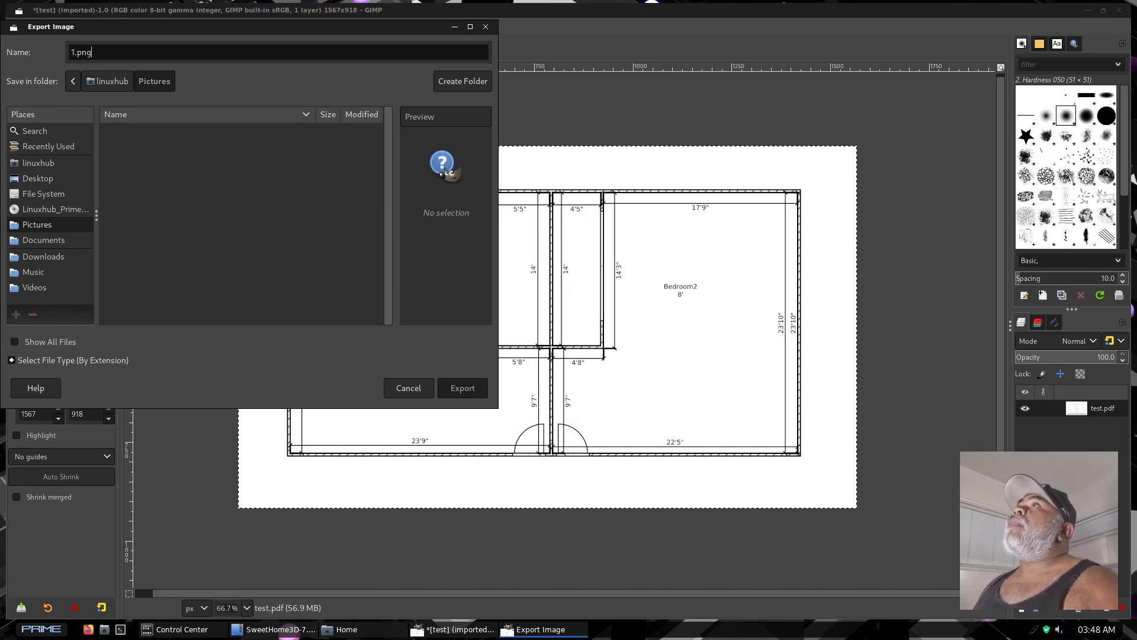
{"action": "left_click", "coordinate": [308, 394]}
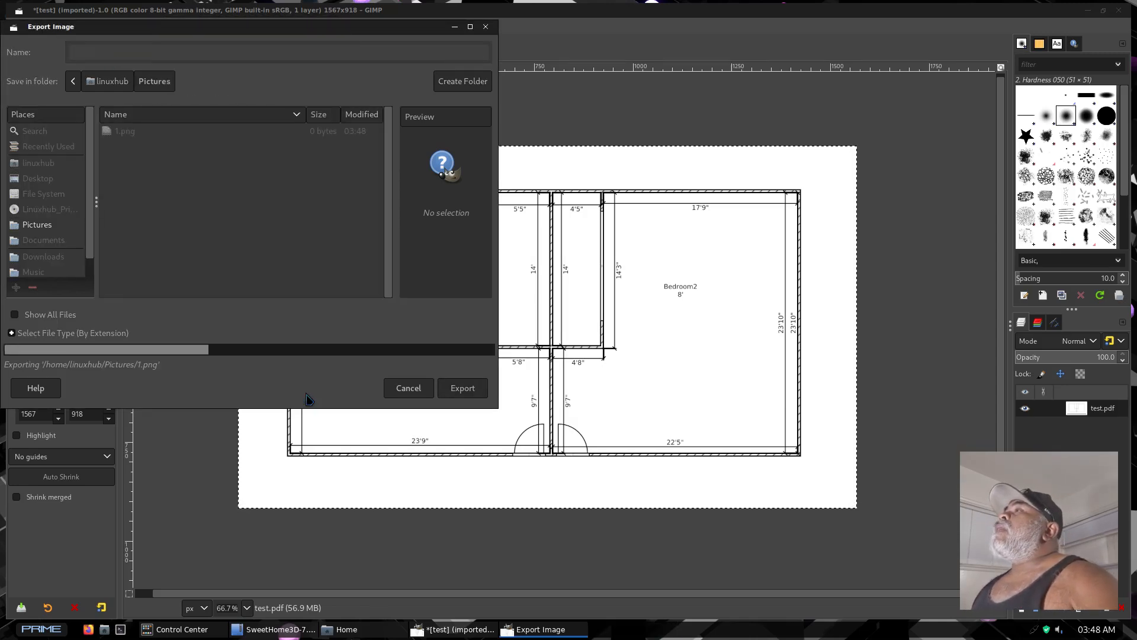
Add a transparent layer and select a rectangle of about 574 × 264 px over the closets between the bedrooms
{"action": "left_click", "coordinate": [1027, 612]}
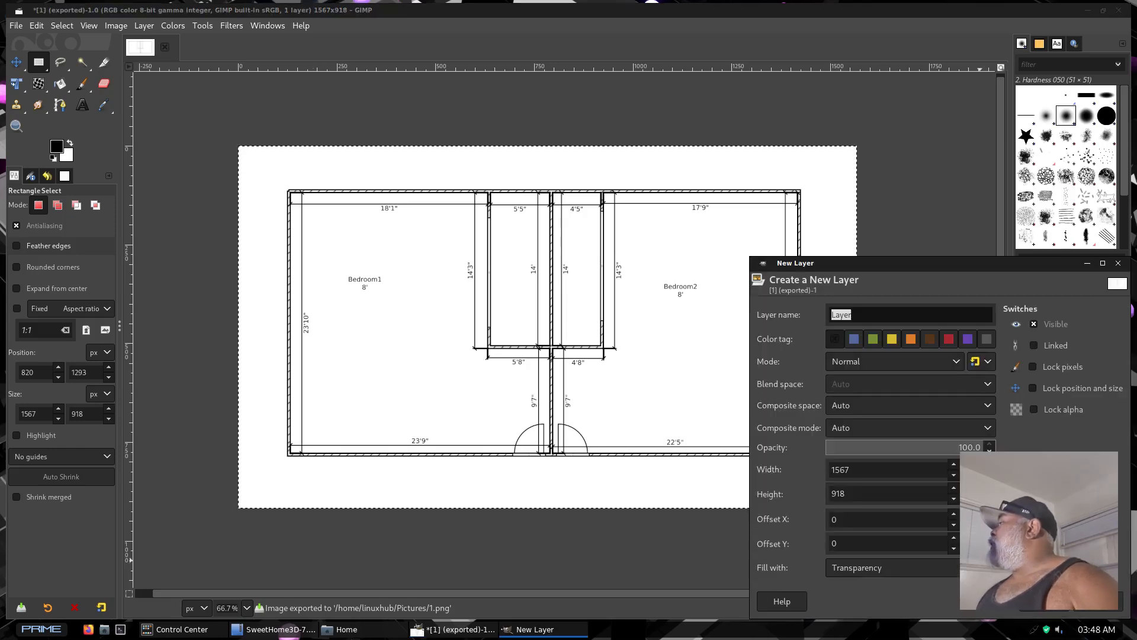
{"action": "left_click", "coordinate": [1098, 601]}
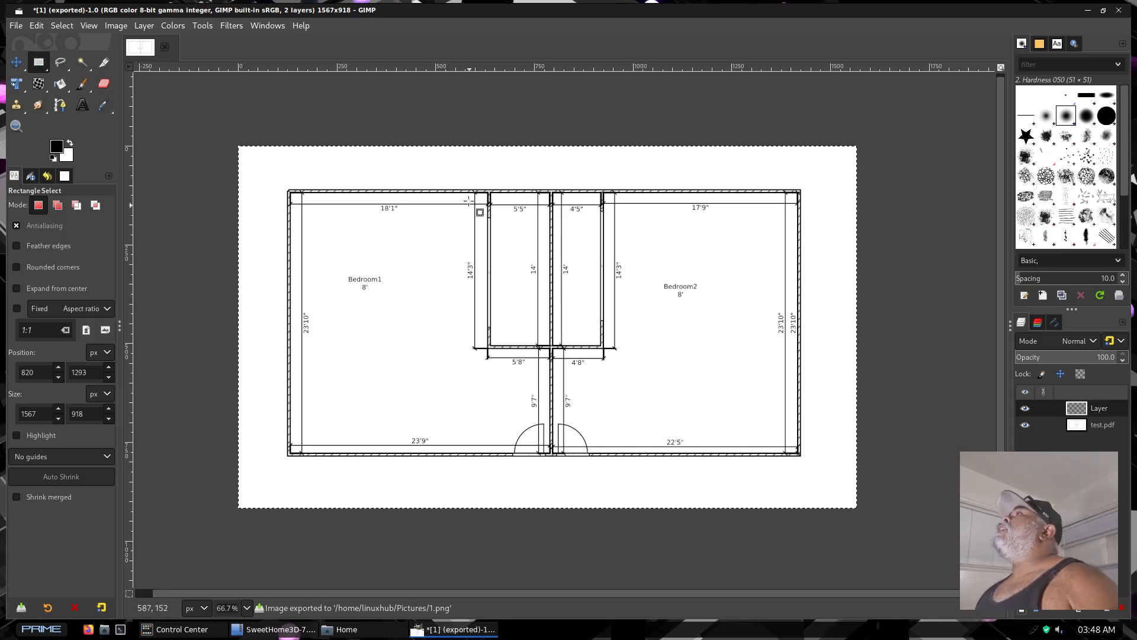
{"action": "left_click_drag", "start_coordinate": [436, 191], "coordinate": [662, 295]}
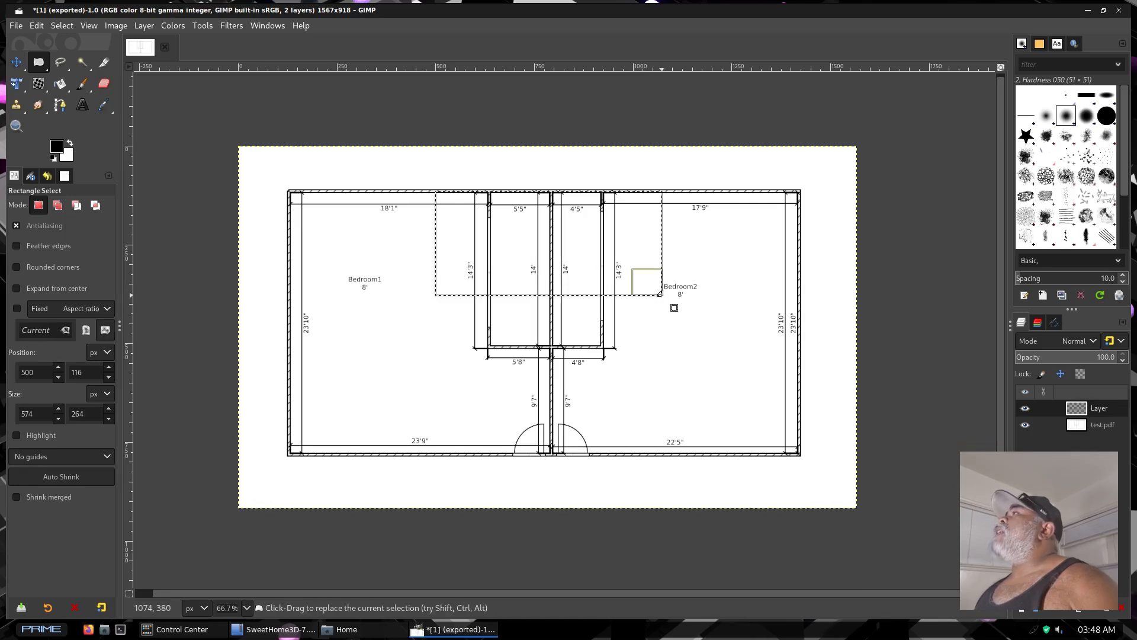
Bucket-fill the selected rectangle with red (ff0000) and set the new layer's opacity to 62
{"action": "left_click", "coordinate": [62, 86]}
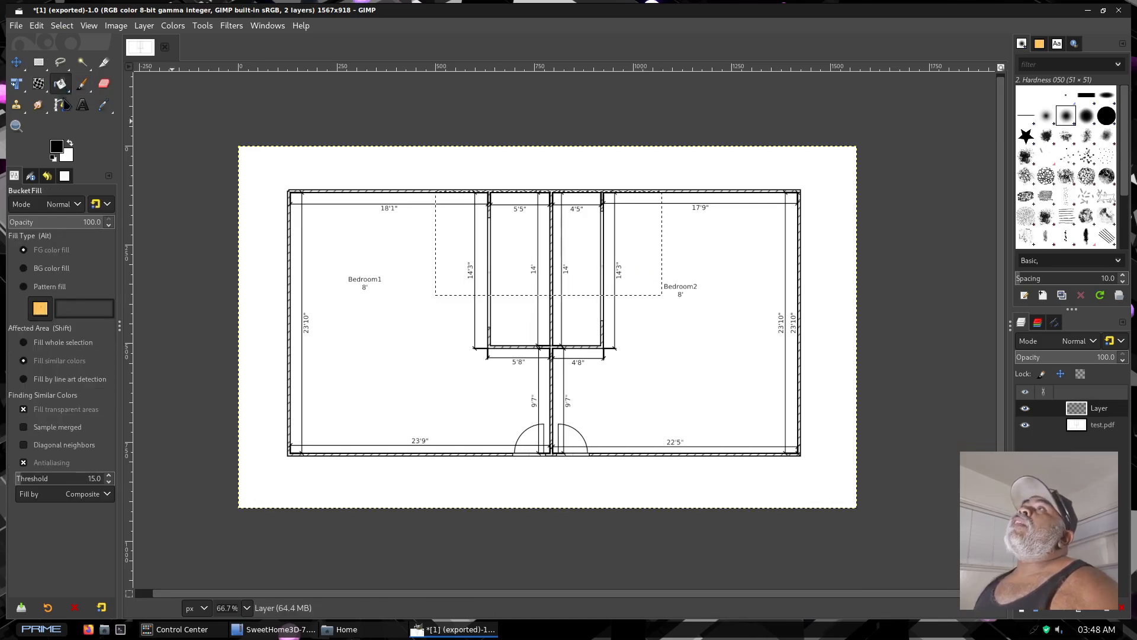
{"action": "left_click", "coordinate": [56, 148]}
{"action": "left_click_drag", "start_coordinate": [93, 101], "coordinate": [140, 5]}
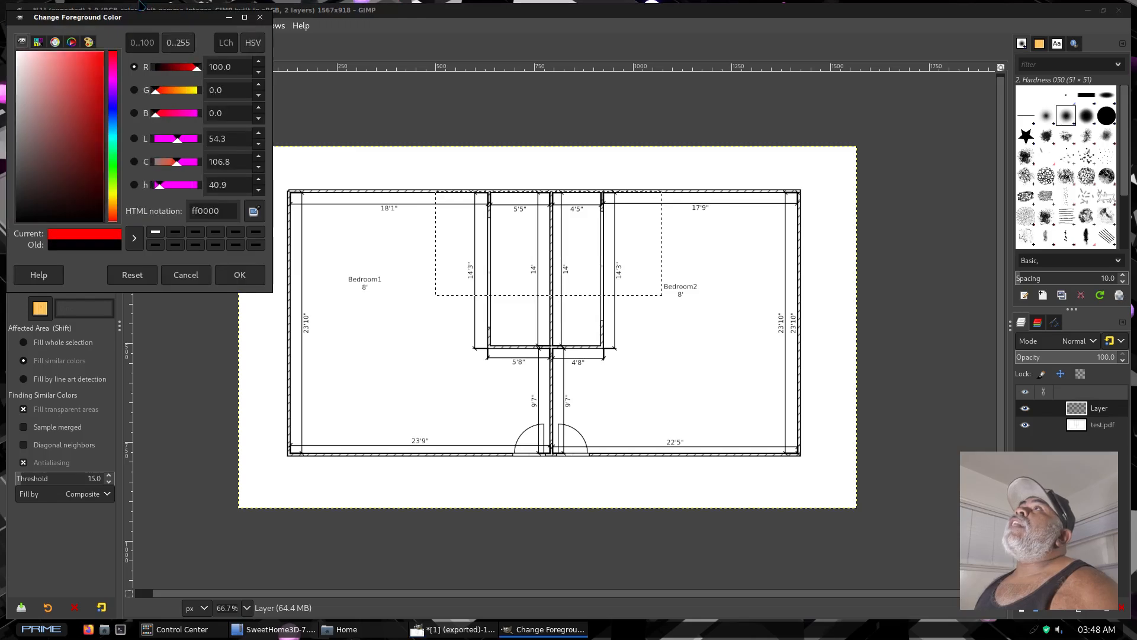
{"action": "left_click", "coordinate": [259, 270]}
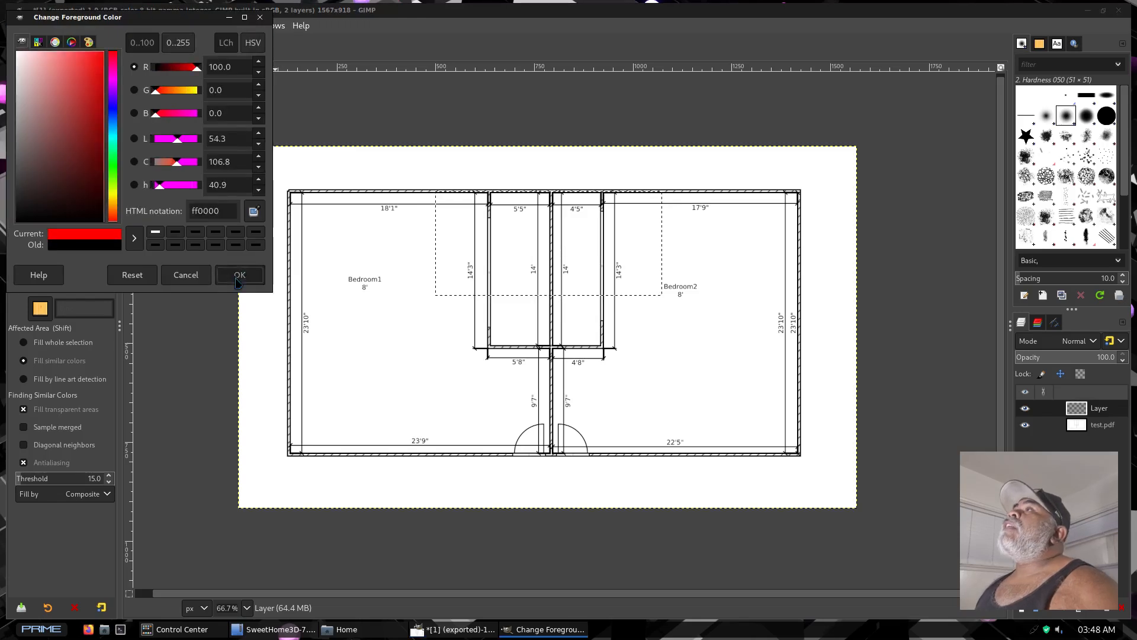
{"action": "left_click", "coordinate": [617, 237]}
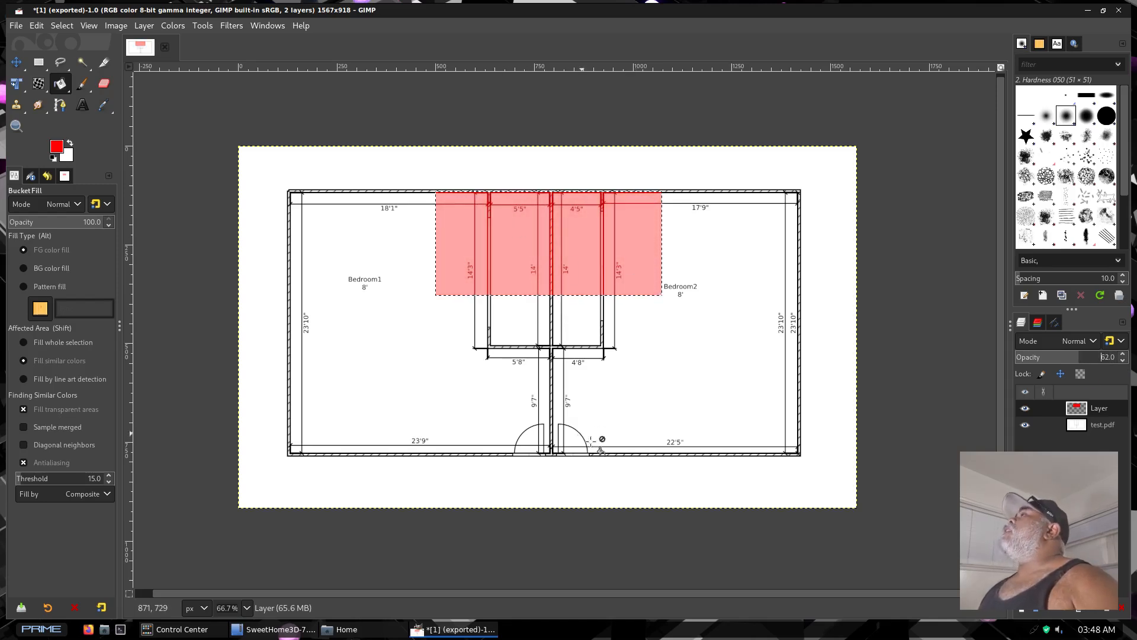
Export the marked-up floor plan as 2.png in the Pictures folder with the default PNG options
{"action": "left_click", "coordinate": [16, 25]}
{"action": "left_click", "coordinate": [40, 239]}
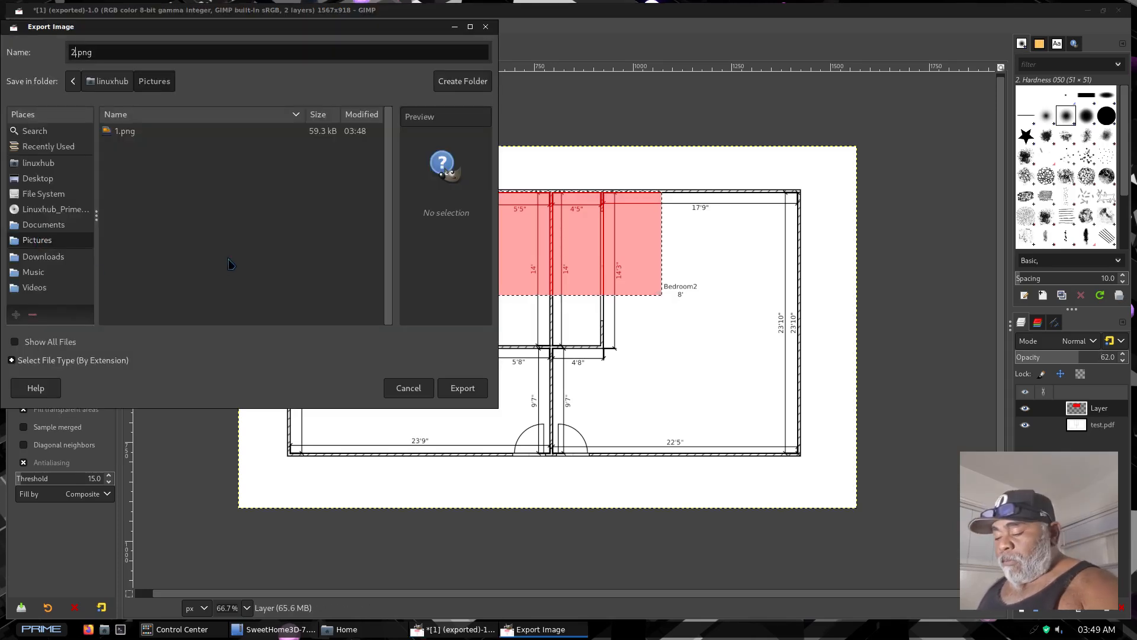
{"action": "key", "text": "Return"}
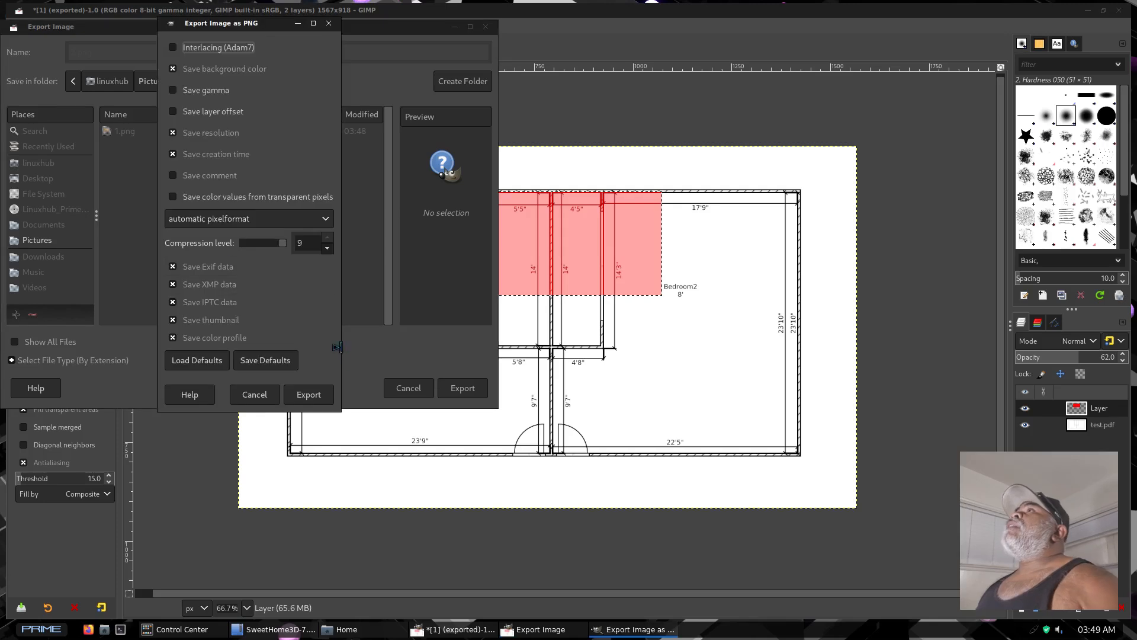
{"action": "left_click", "coordinate": [307, 394]}
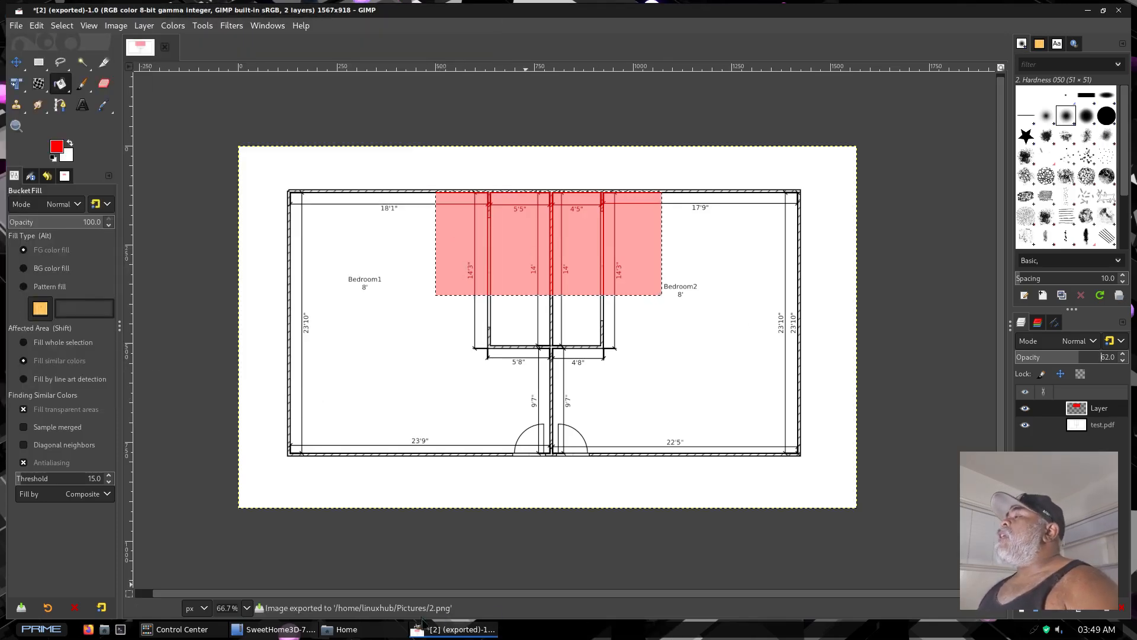
Open test.pdf from the home folder in GNU Image Manipulation Program again, importing only page 3 with the 3D view
{"action": "left_click", "coordinate": [349, 630]}
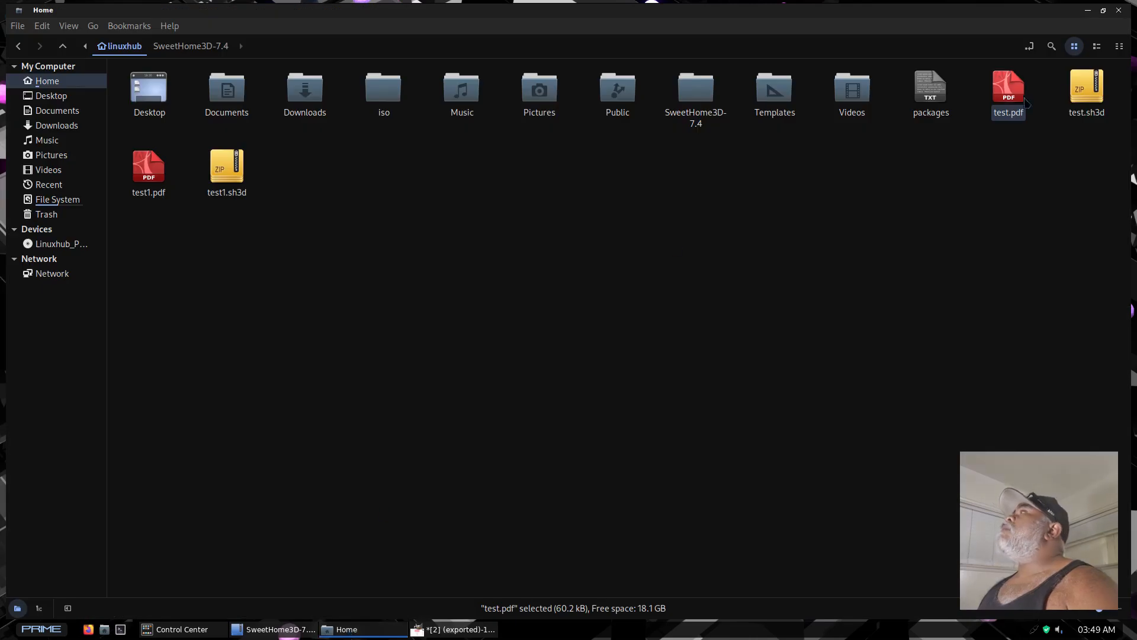
{"action": "right_click", "coordinate": [1009, 90]}
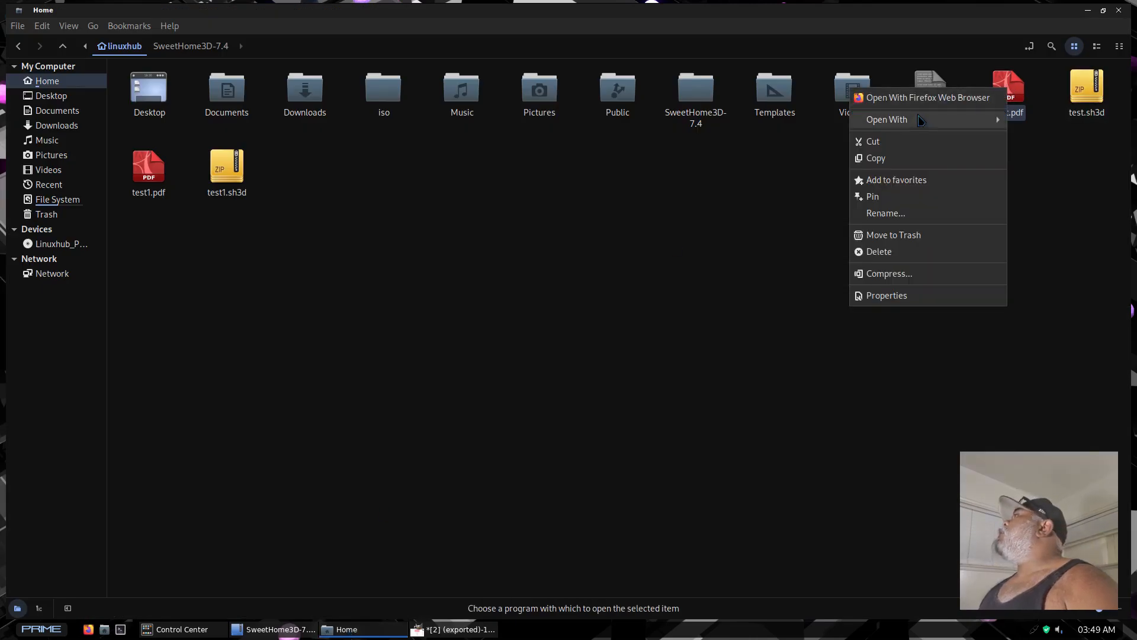
{"action": "mouse_move", "coordinate": [920, 121]}
{"action": "left_click", "coordinate": [725, 120]}
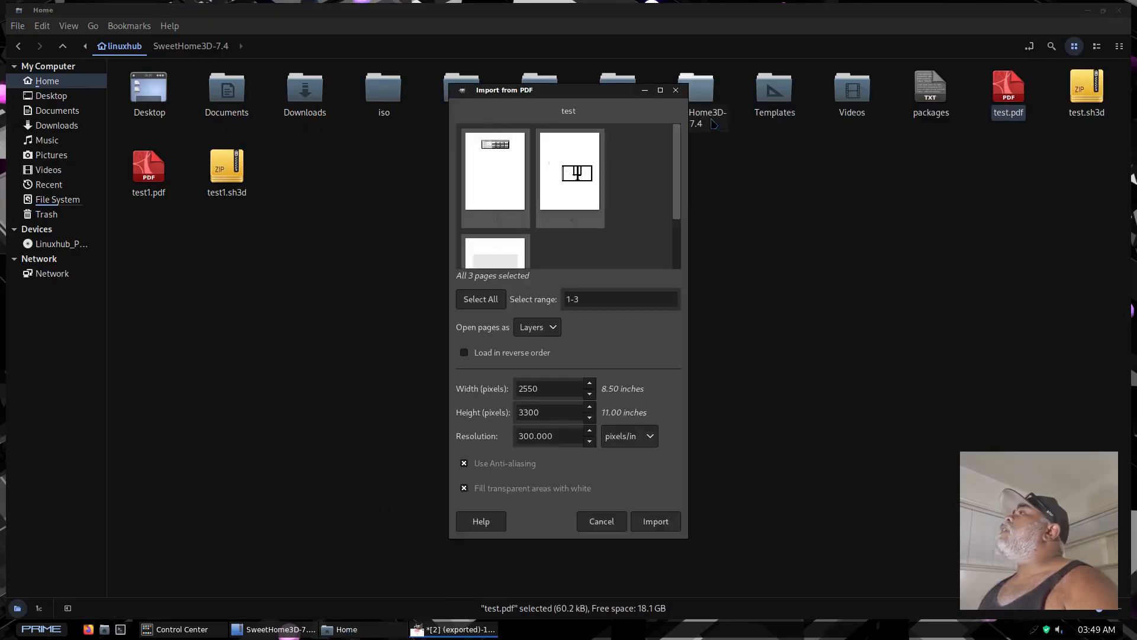
{"action": "scroll", "coordinate": [517, 216], "scroll_direction": "down", "scroll_amount": 2}
{"action": "scroll", "coordinate": [500, 216], "scroll_direction": "down", "scroll_amount": 1}
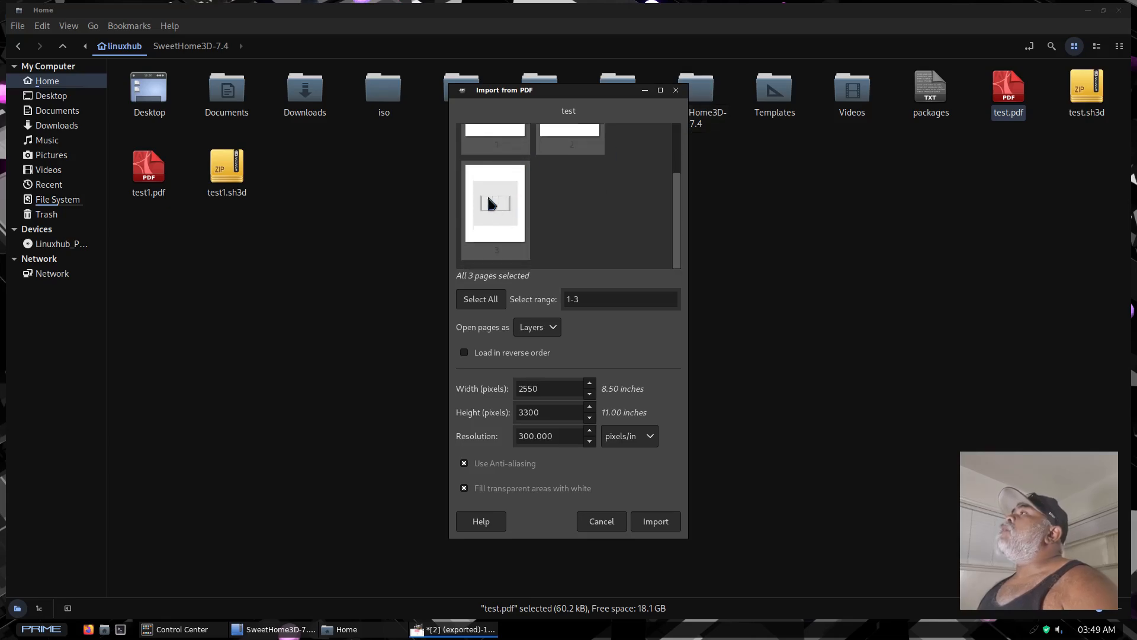
{"action": "double_click", "coordinate": [487, 194]}
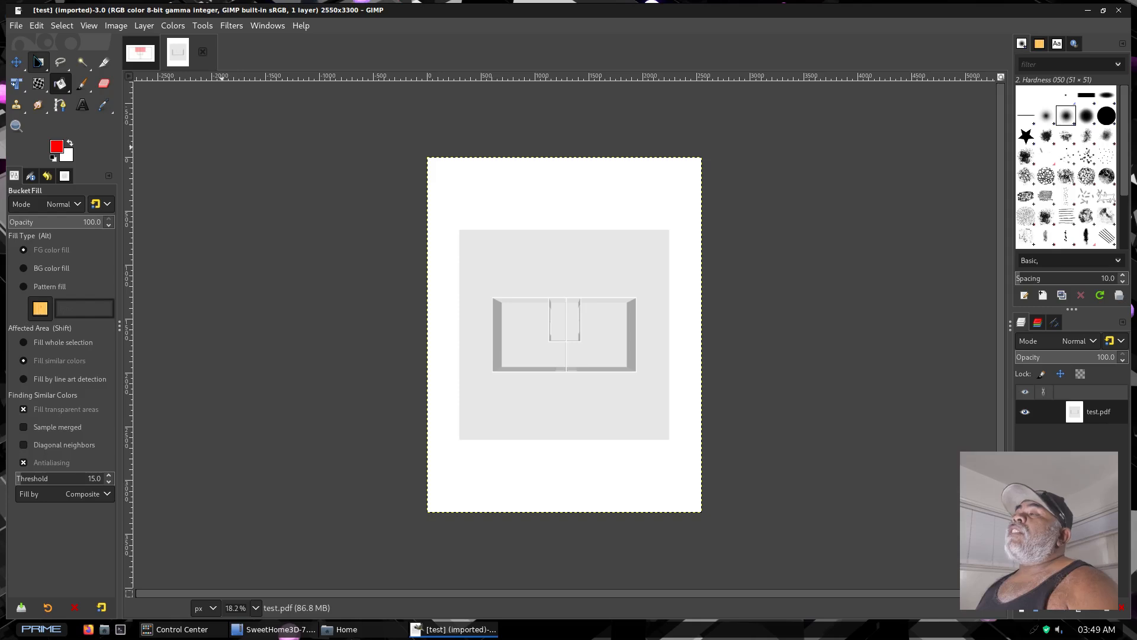
Crop the imported 3D view page to a rectangle of about 1639 × 919 px around the rooms
{"action": "left_click", "coordinate": [39, 61]}
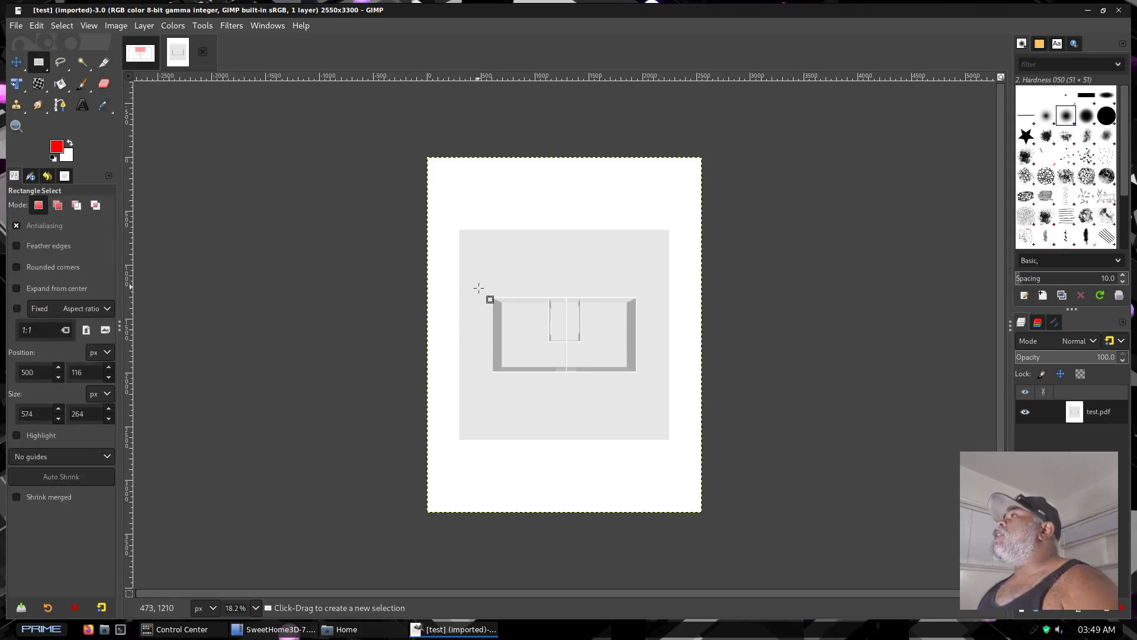
{"action": "left_click_drag", "start_coordinate": [477, 288], "coordinate": [653, 387]}
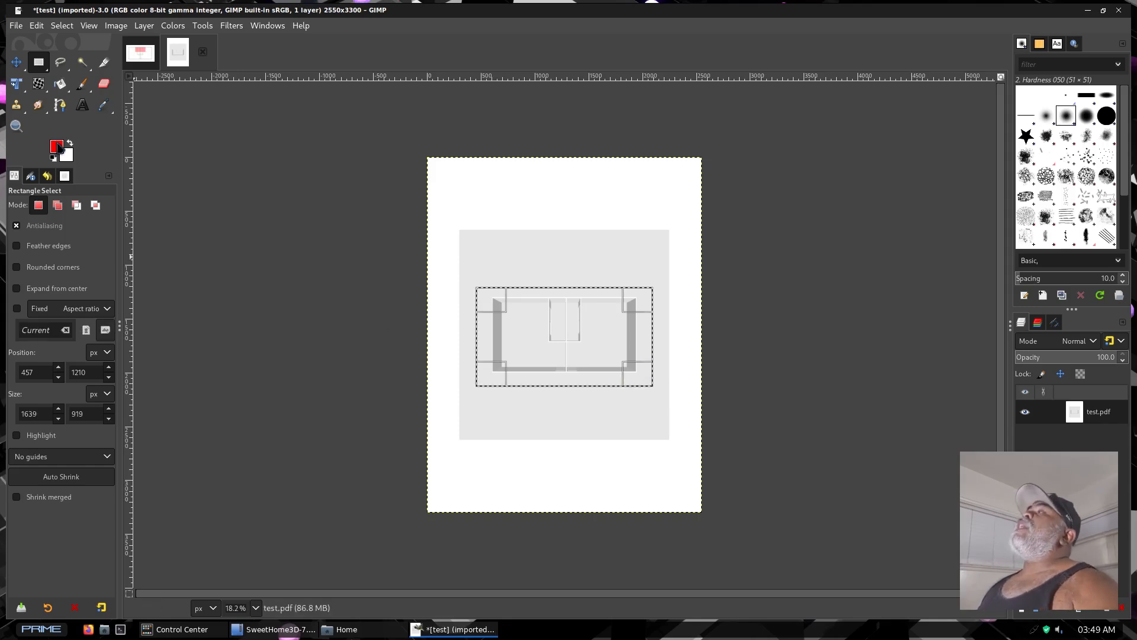
{"action": "left_click", "coordinate": [116, 25]}
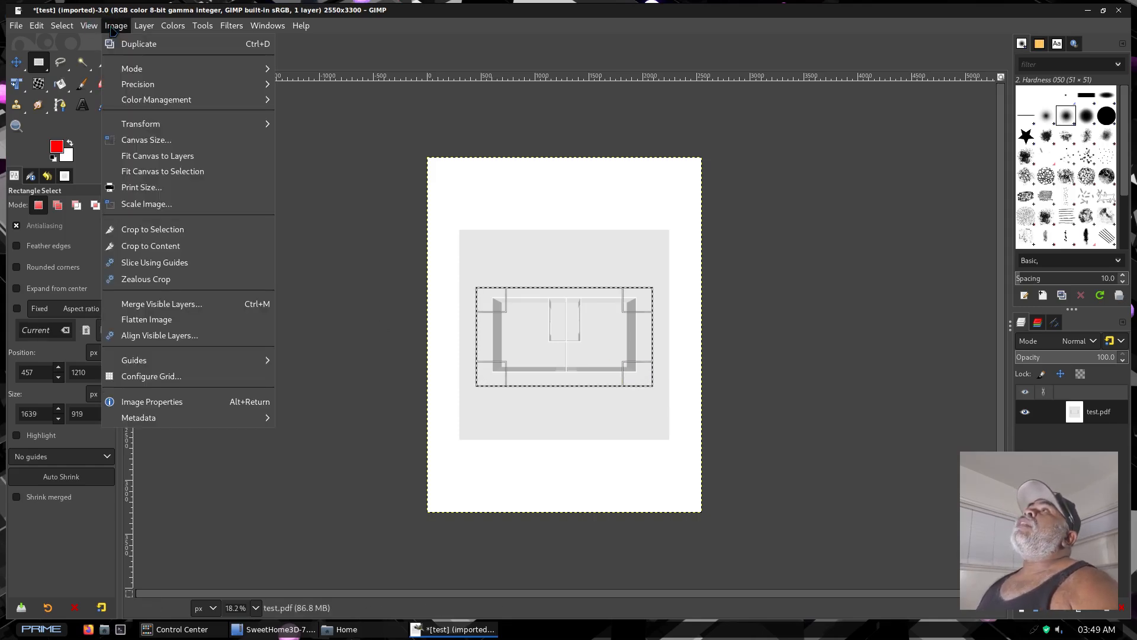
{"action": "left_click", "coordinate": [170, 229]}
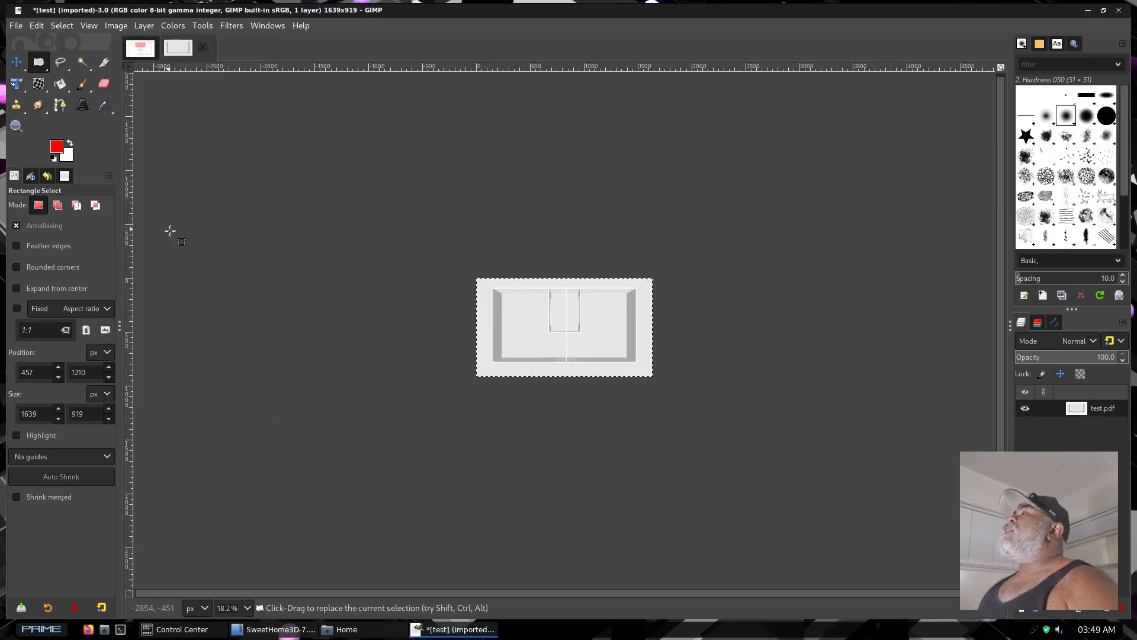
Export the cropped 3D view as 3.png in the Pictures folder with the default PNG options
{"action": "scroll", "coordinate": [588, 347], "scroll_direction": "up", "scroll_amount": 1, "text": "ctrl"}
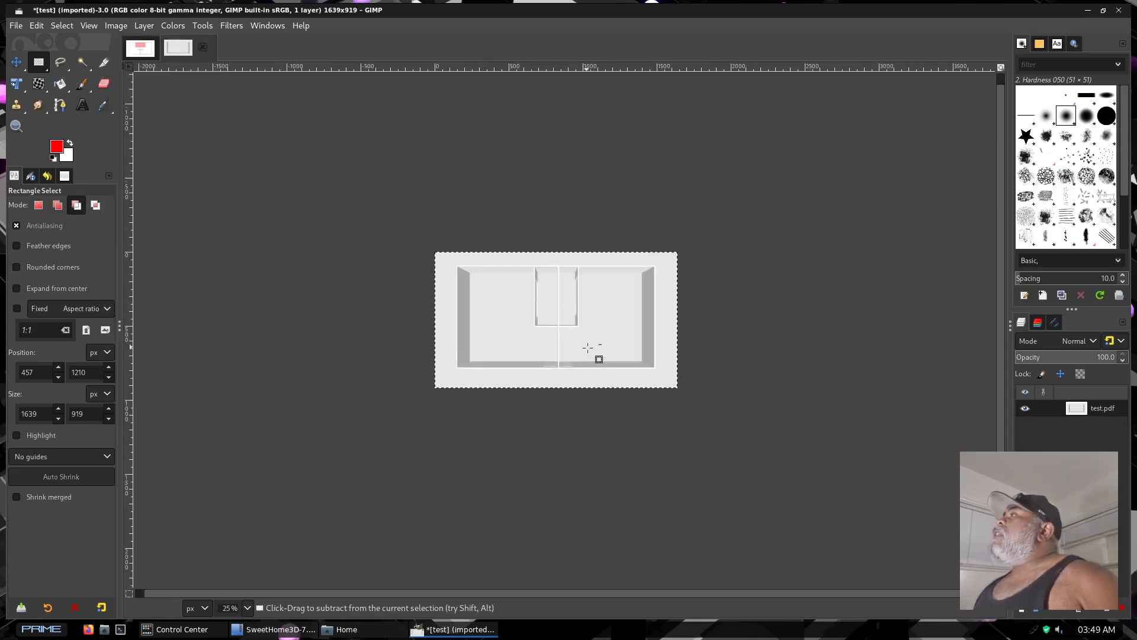
{"action": "scroll", "coordinate": [588, 348], "scroll_direction": "up", "scroll_amount": 3, "text": "ctrl"}
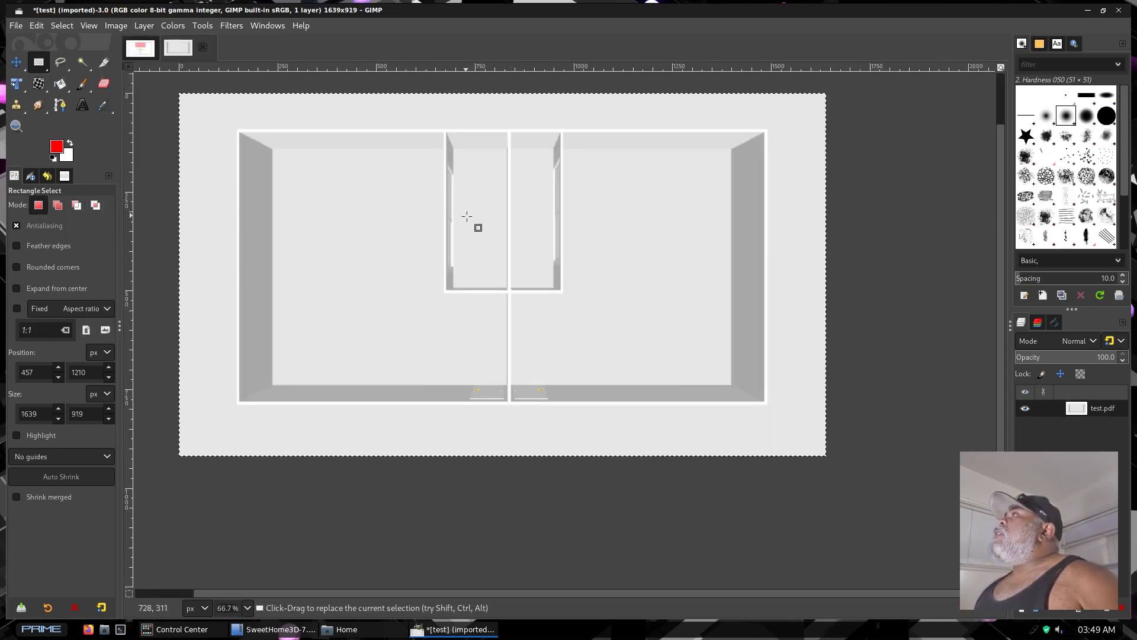
{"action": "middle_click_drag", "start_coordinate": [467, 216], "coordinate": [525, 287]}
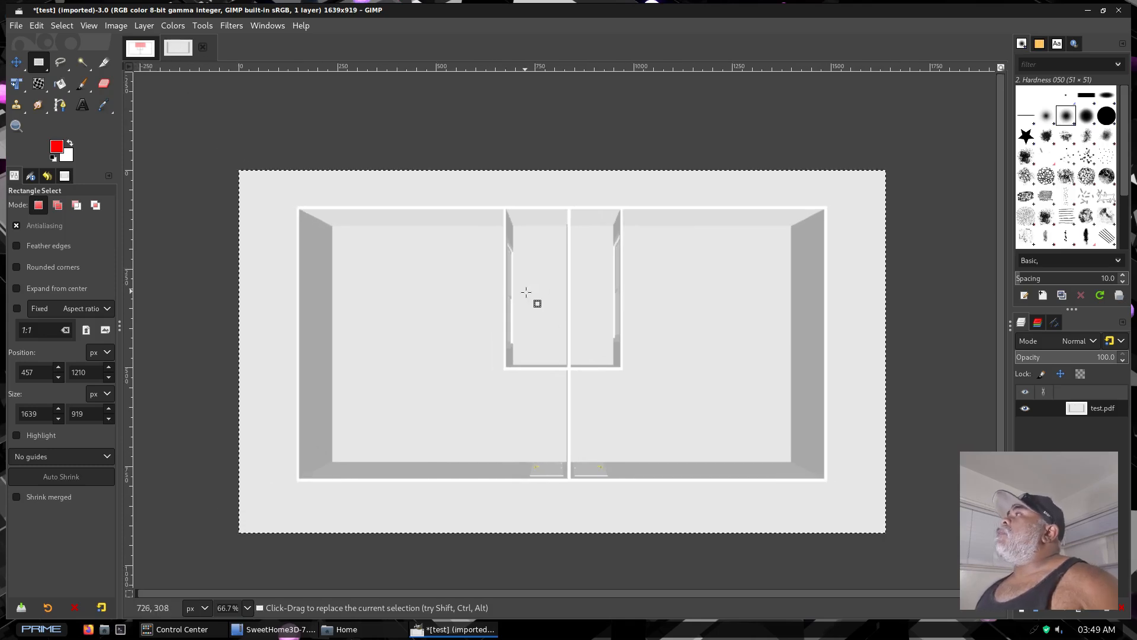
{"action": "left_click", "coordinate": [16, 28]}
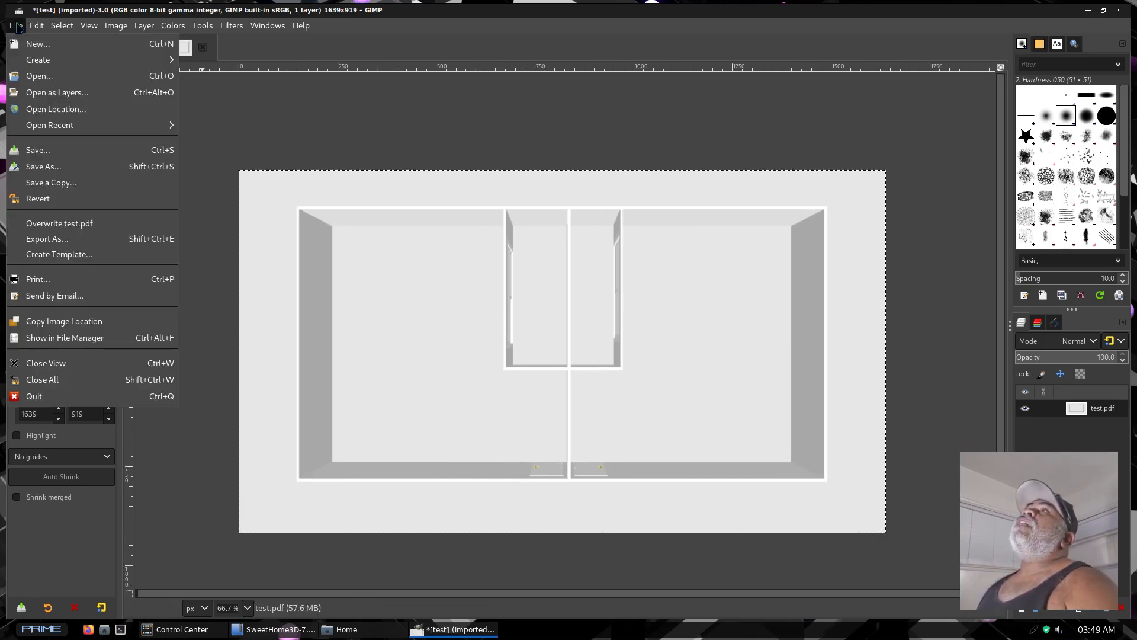
{"action": "left_click", "coordinate": [42, 244]}
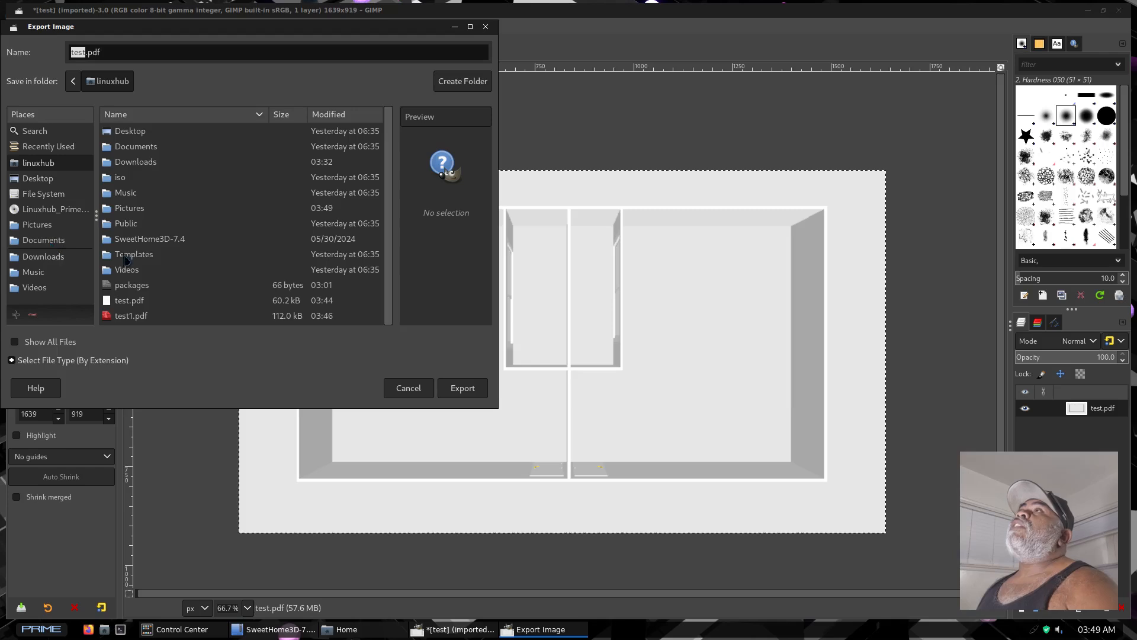
{"action": "left_click", "coordinate": [35, 225]}
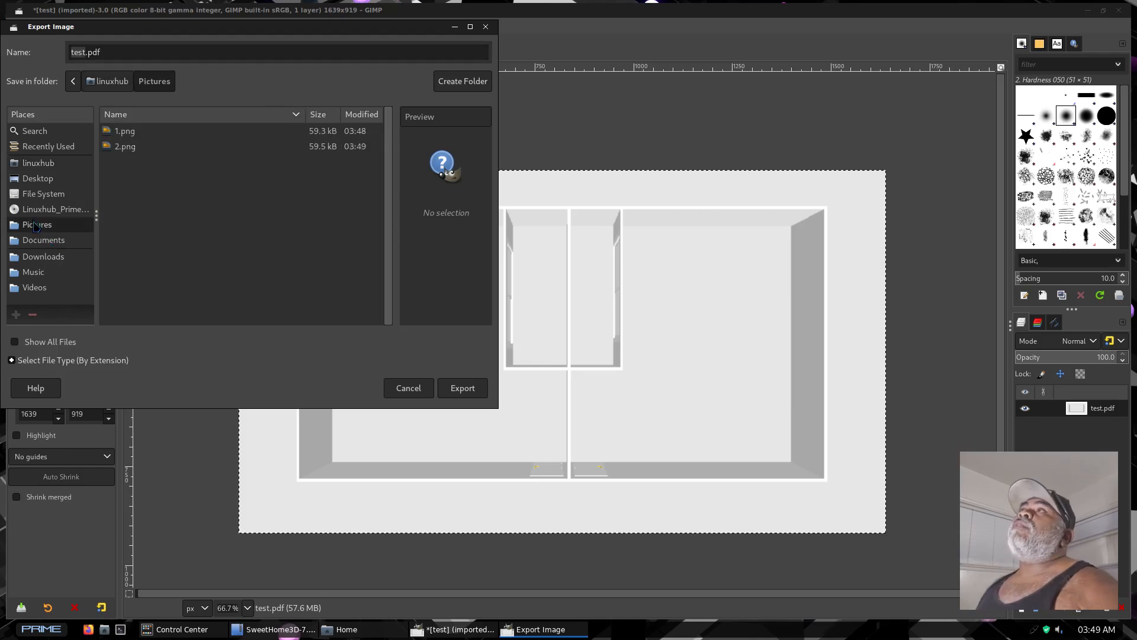
{"action": "double_click", "coordinate": [77, 52]}
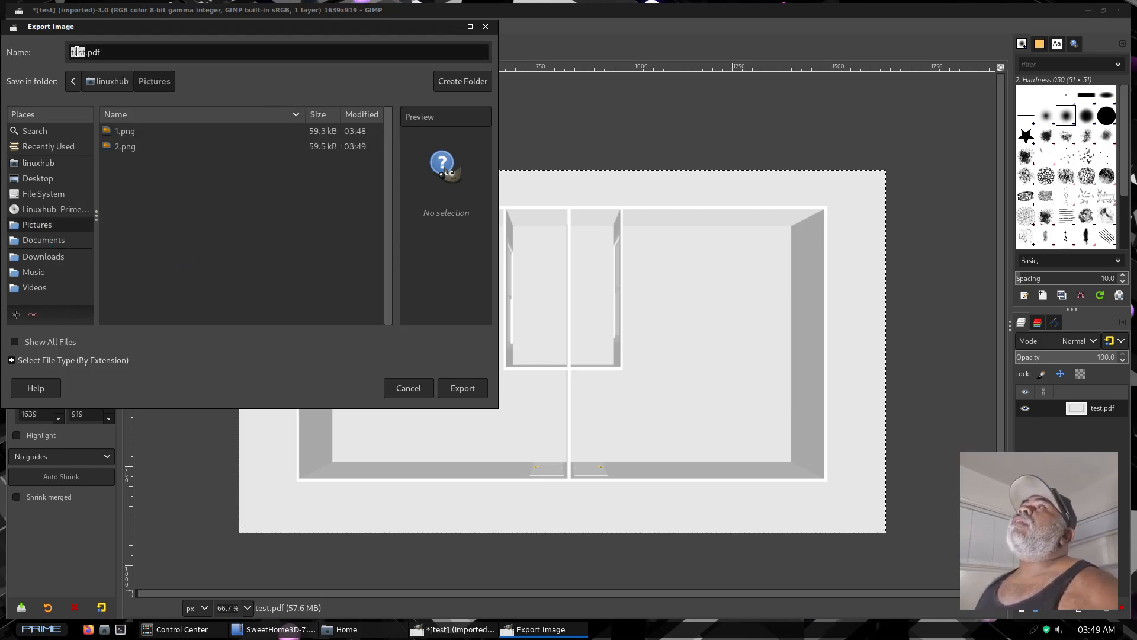
{"action": "type", "text": "3"}
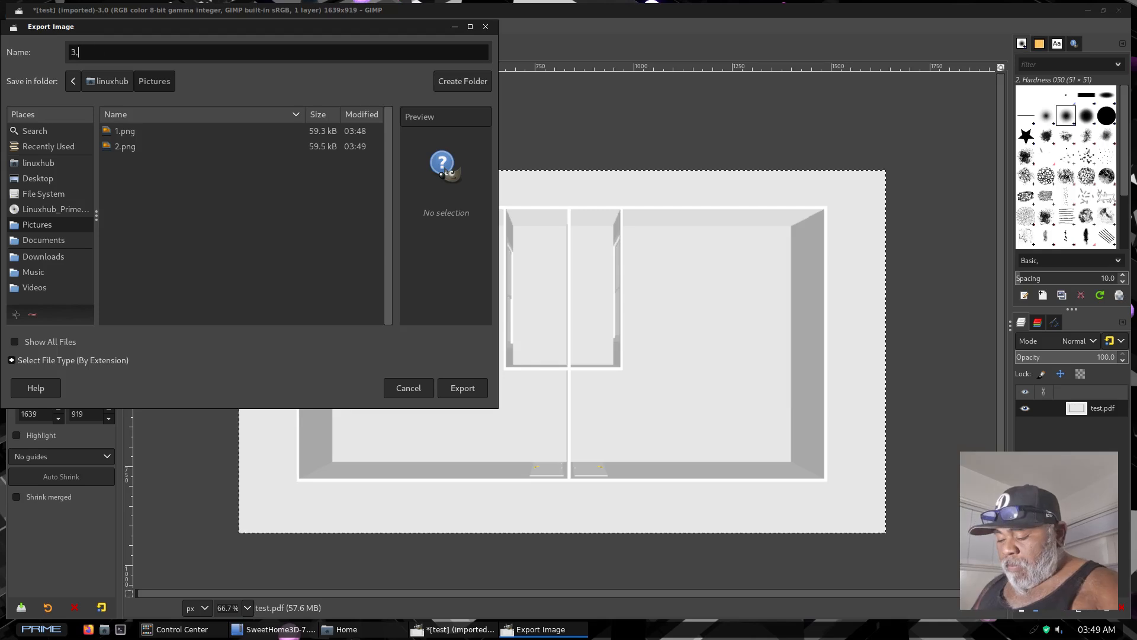
{"action": "type", "text": ".png"}
{"action": "key", "text": "Return"}
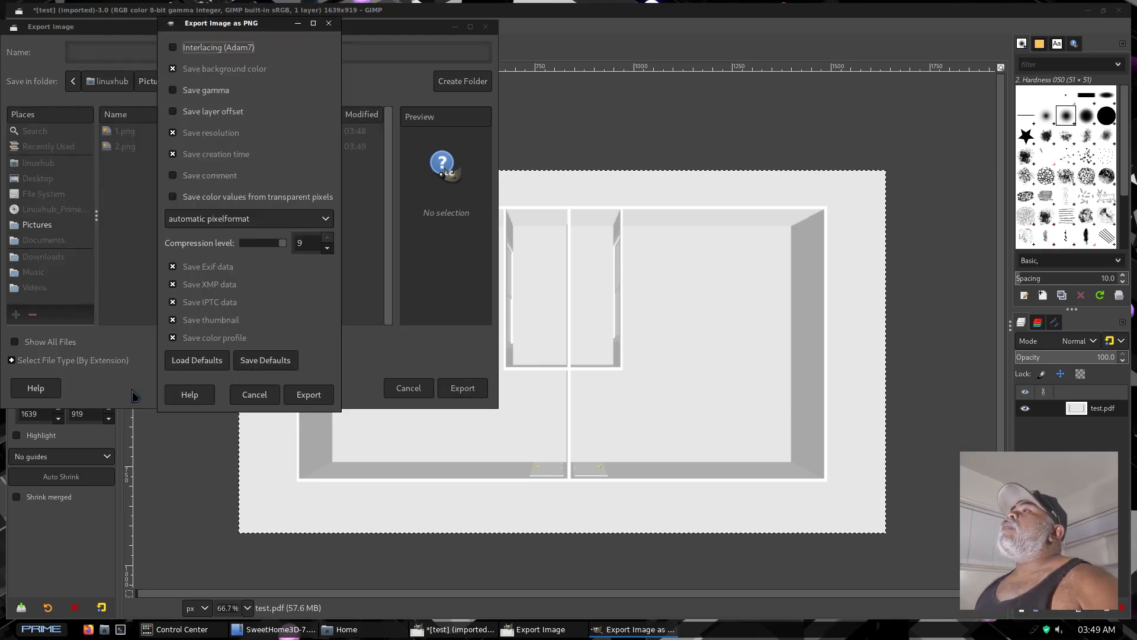
{"action": "left_click", "coordinate": [307, 394]}
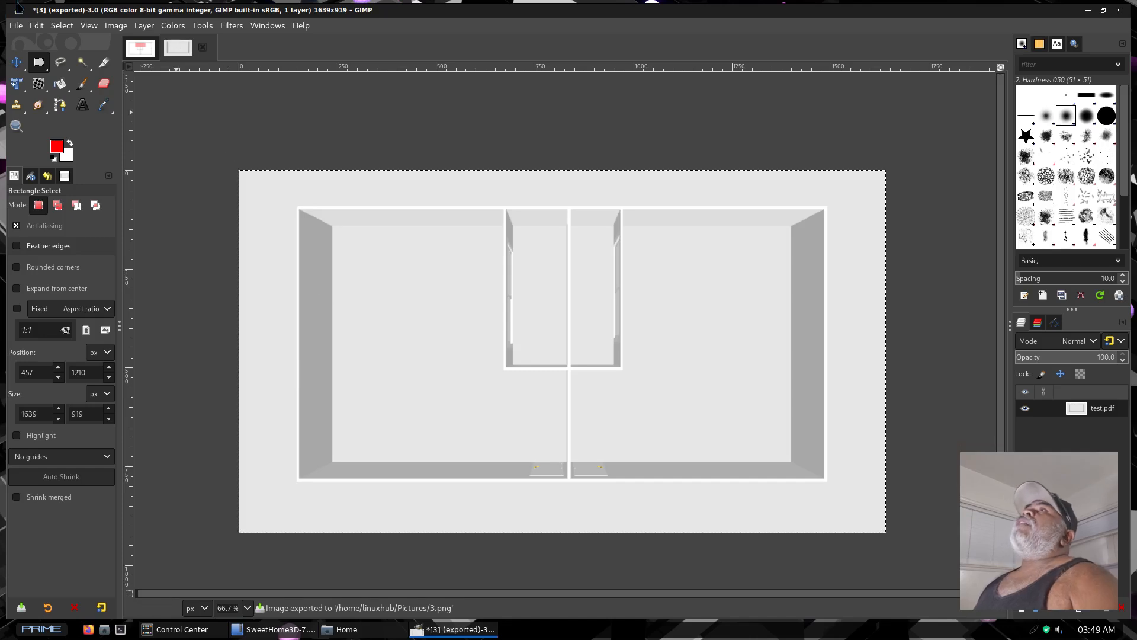
Create a new blank image 1639 px wide and 2700 px high
{"action": "left_click", "coordinate": [15, 26]}
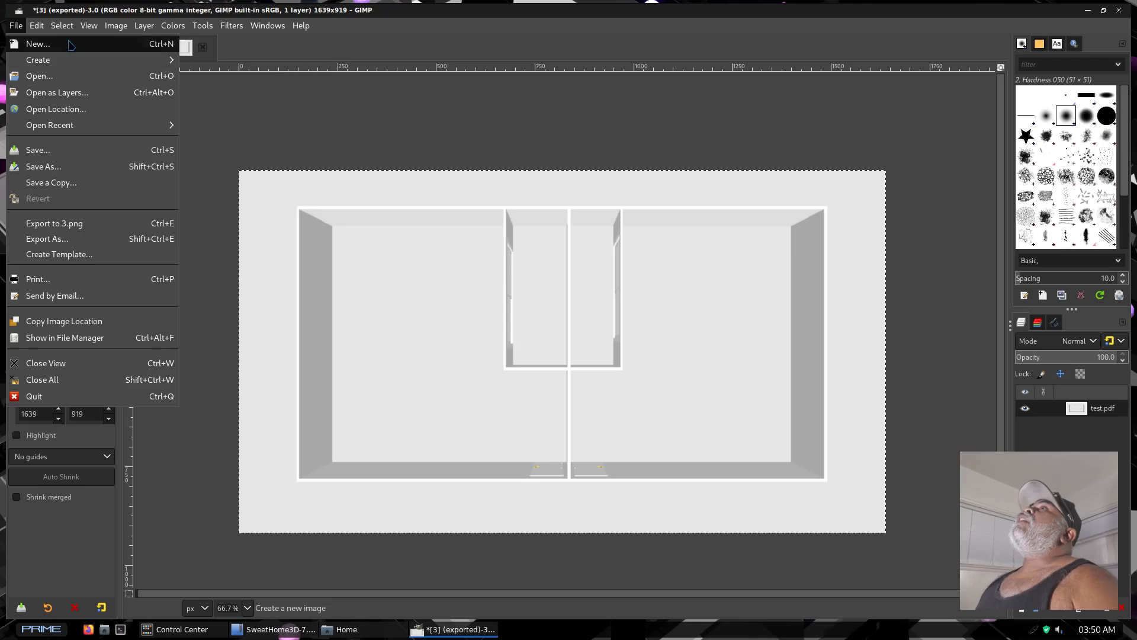
{"action": "left_click", "coordinate": [36, 43]}
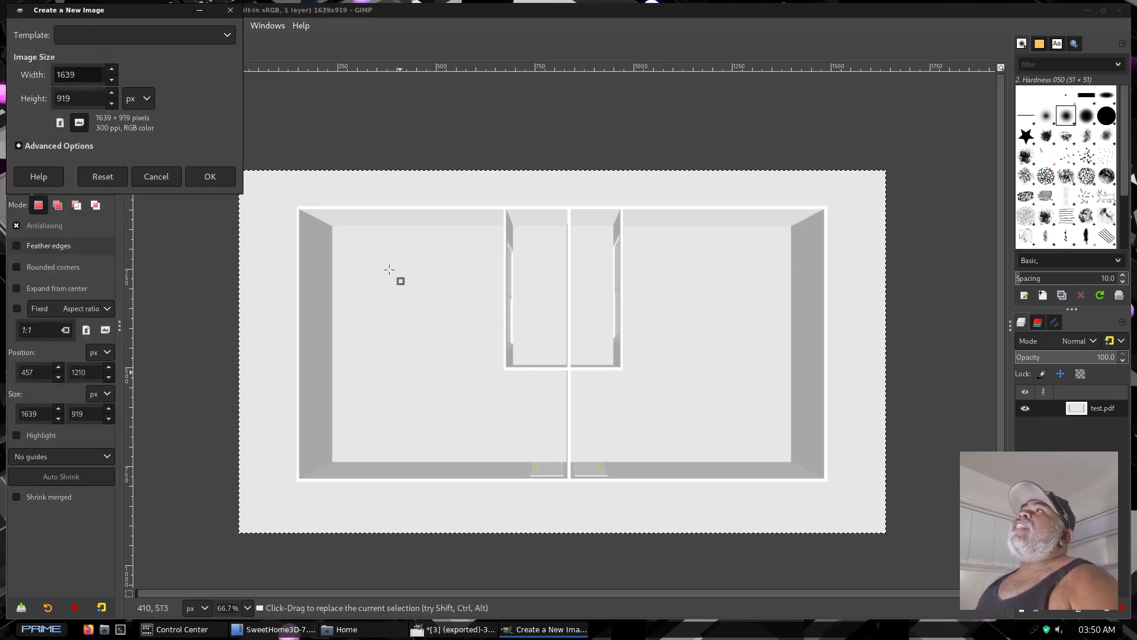
{"action": "double_click", "coordinate": [73, 99]}
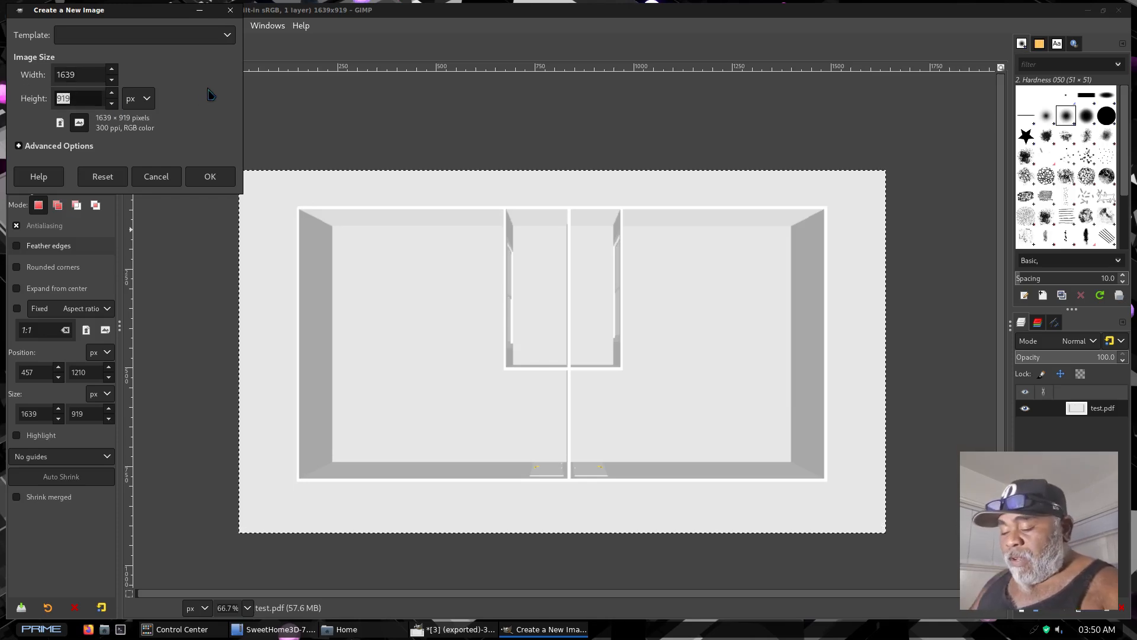
{"action": "type", "text": "2700"}
{"action": "key", "text": "Return"}
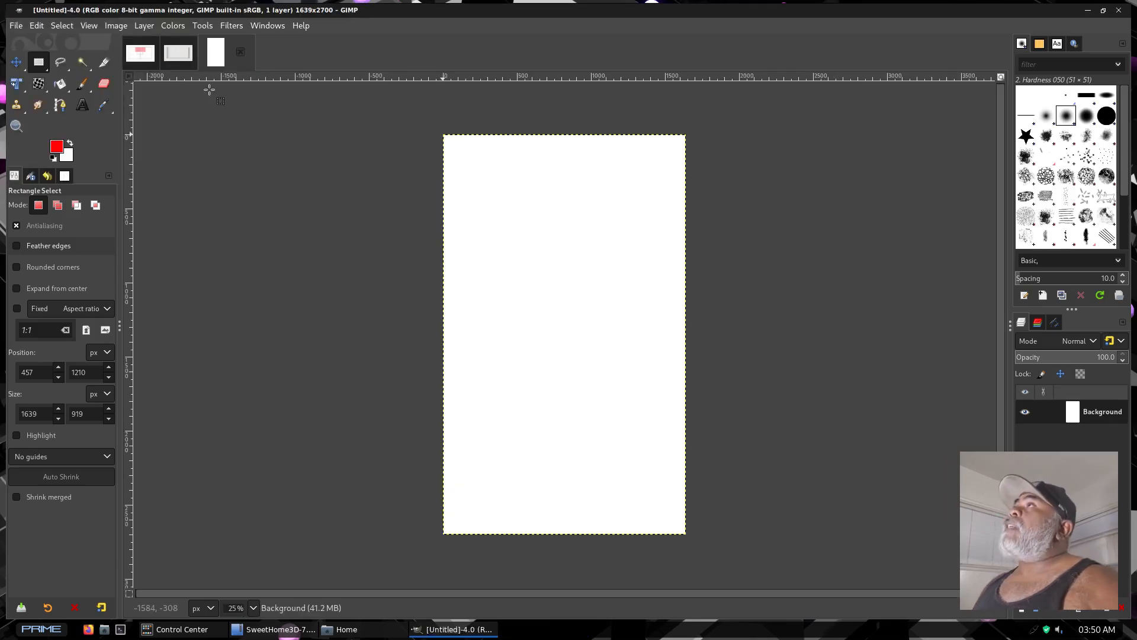
Open 1.png, 2.png and 3.png from the Pictures folder as layers in the new image
{"action": "left_click", "coordinate": [16, 26]}
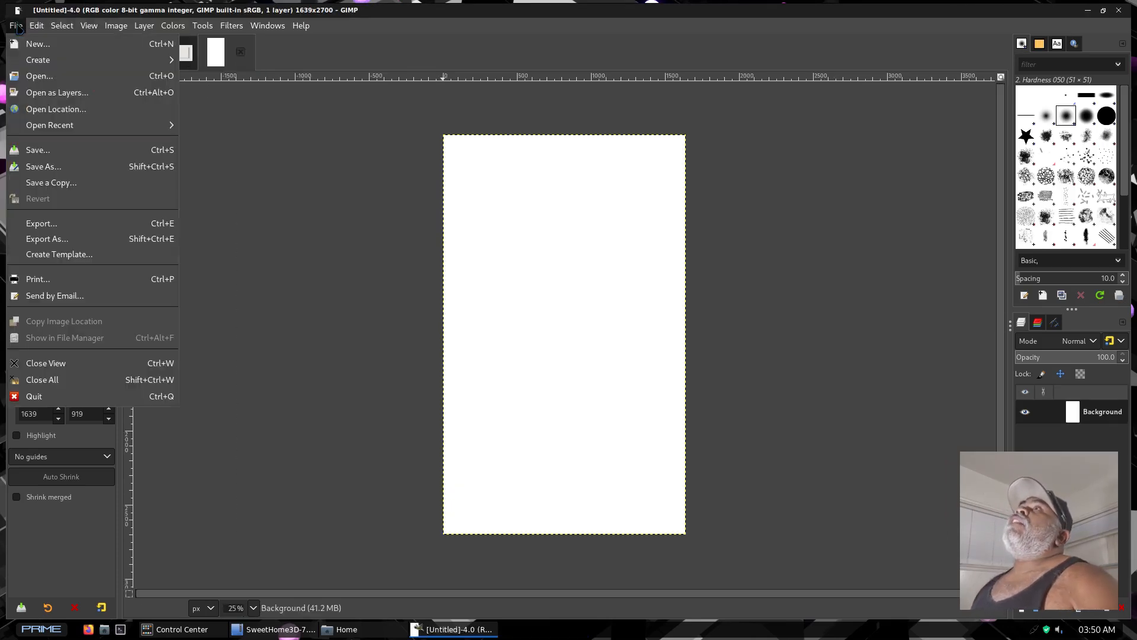
{"action": "left_click", "coordinate": [44, 94]}
{"action": "left_click", "coordinate": [53, 173]}
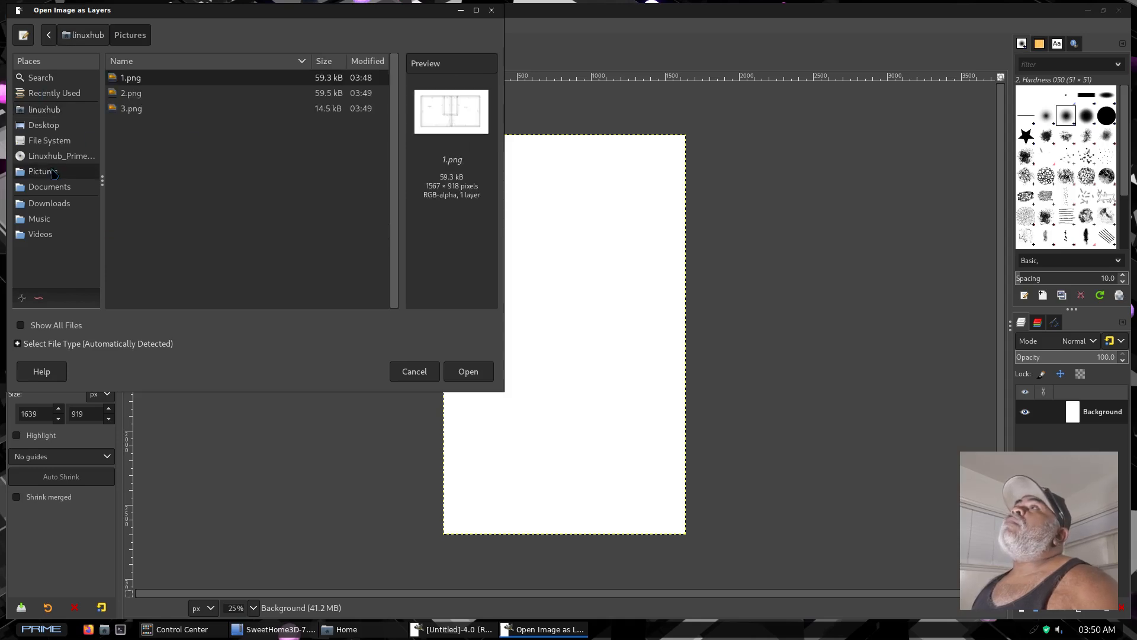
{"action": "left_click", "coordinate": [468, 371]}
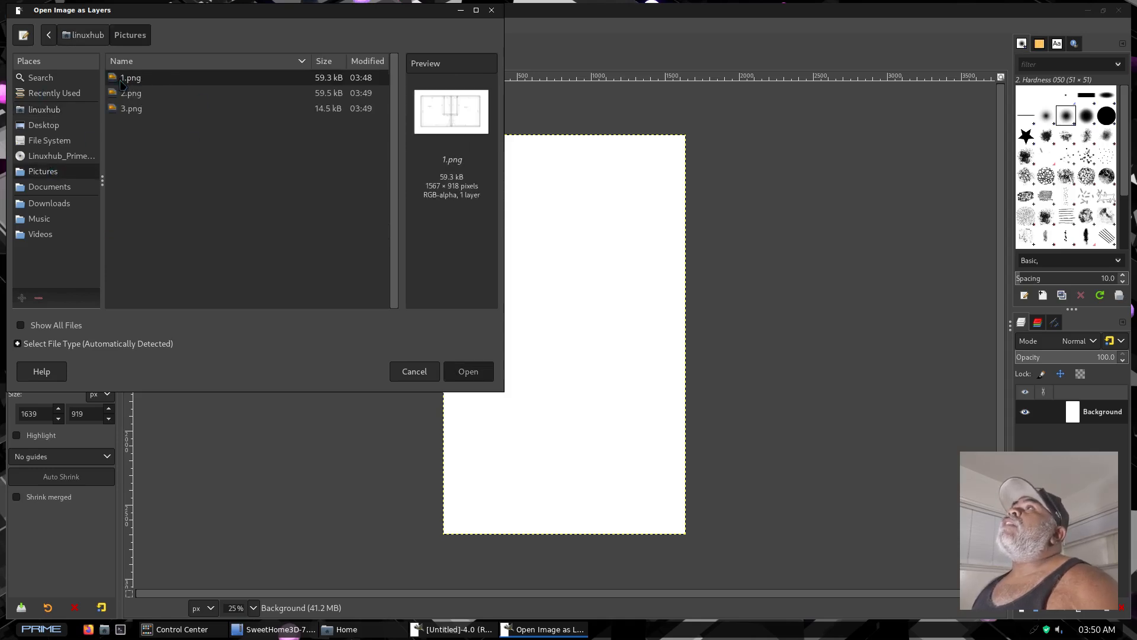
{"action": "left_click", "coordinate": [16, 26]}
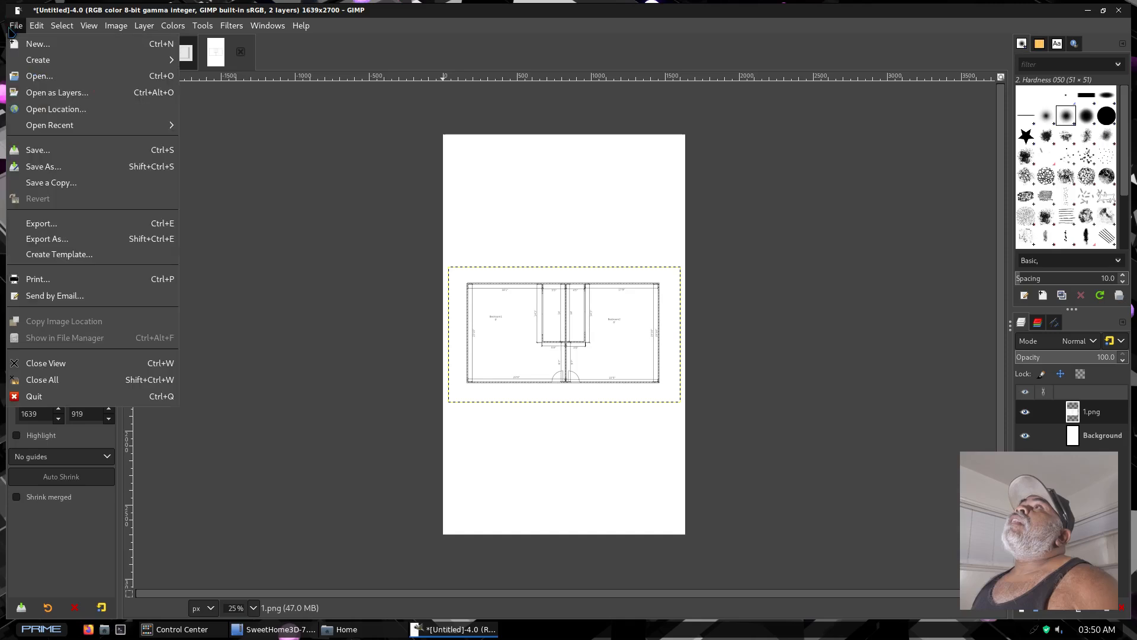
{"action": "left_click", "coordinate": [45, 95]}
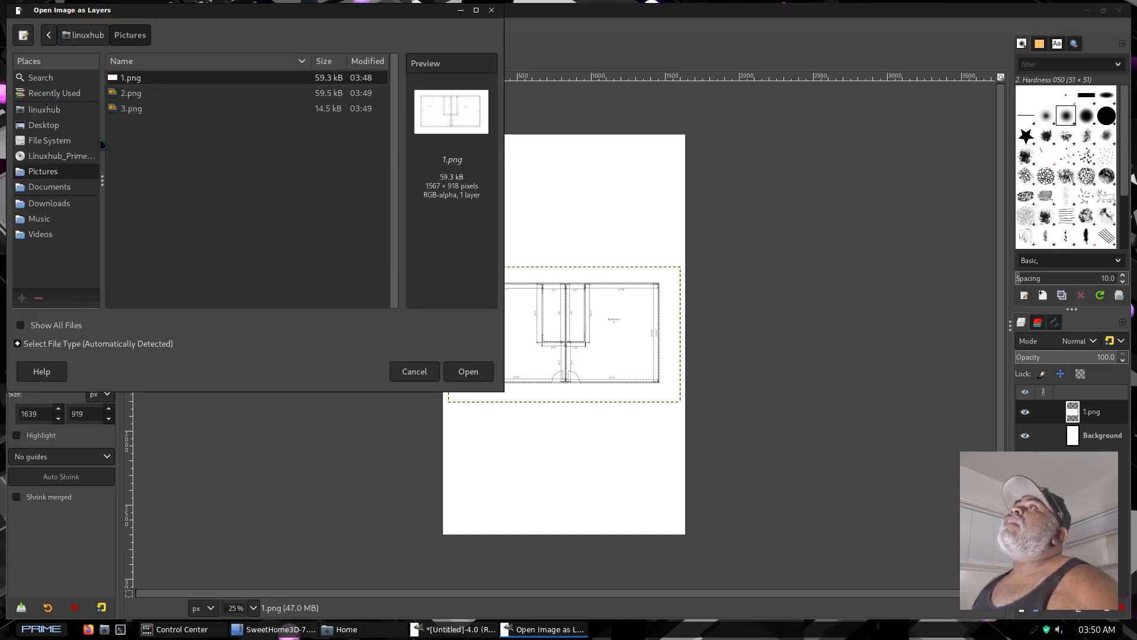
{"action": "double_click", "coordinate": [125, 96]}
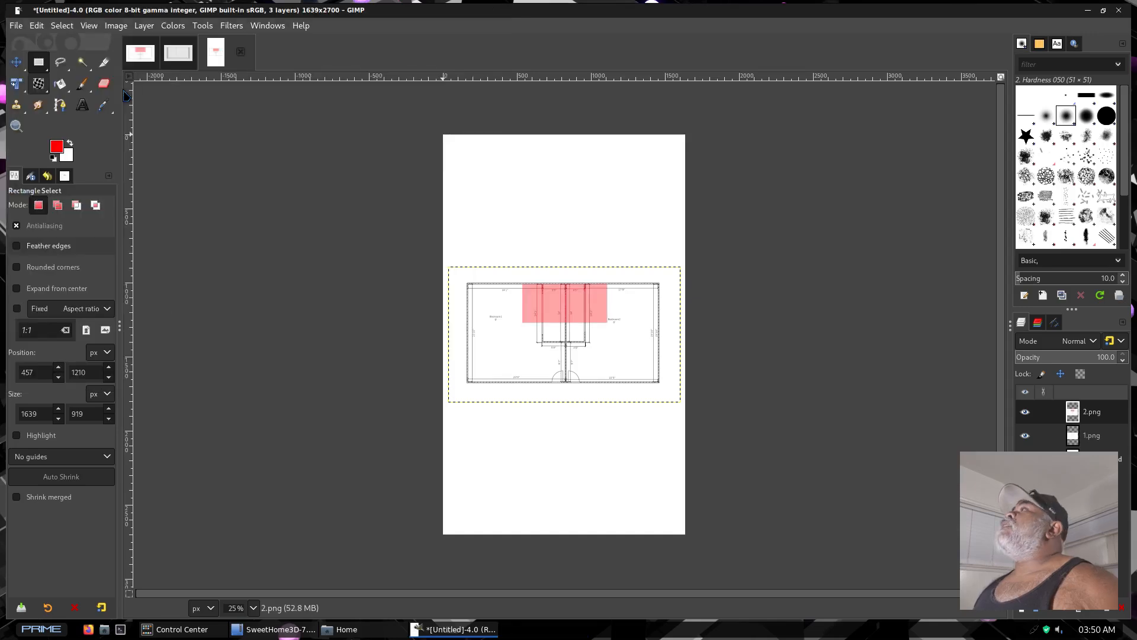
{"action": "left_click", "coordinate": [15, 25]}
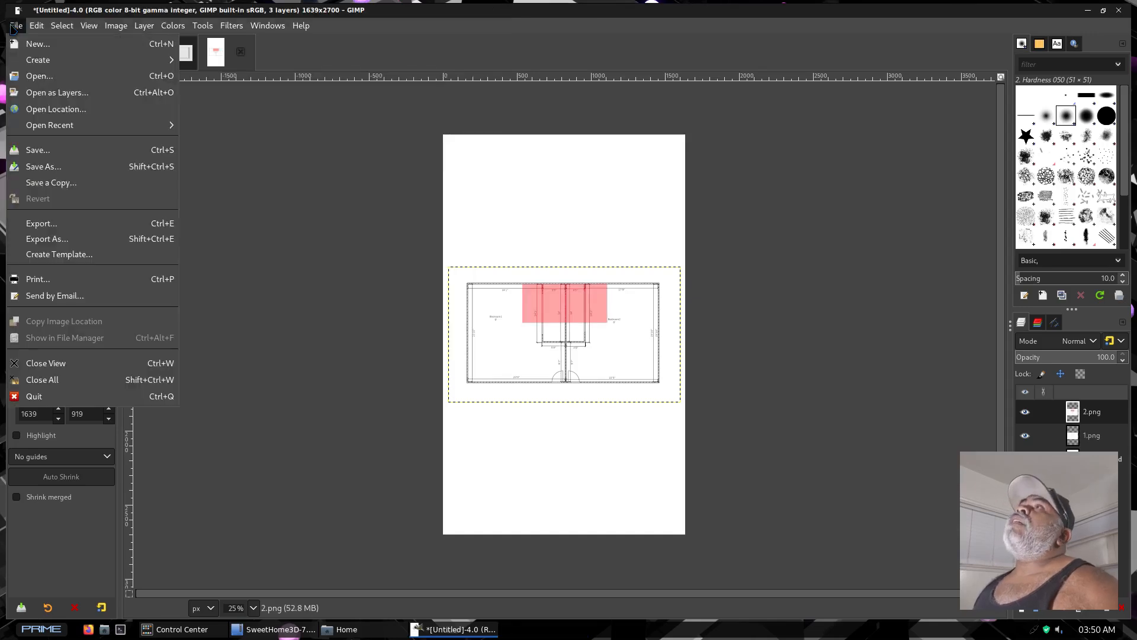
{"action": "left_click", "coordinate": [42, 93]}
{"action": "double_click", "coordinate": [131, 109]}
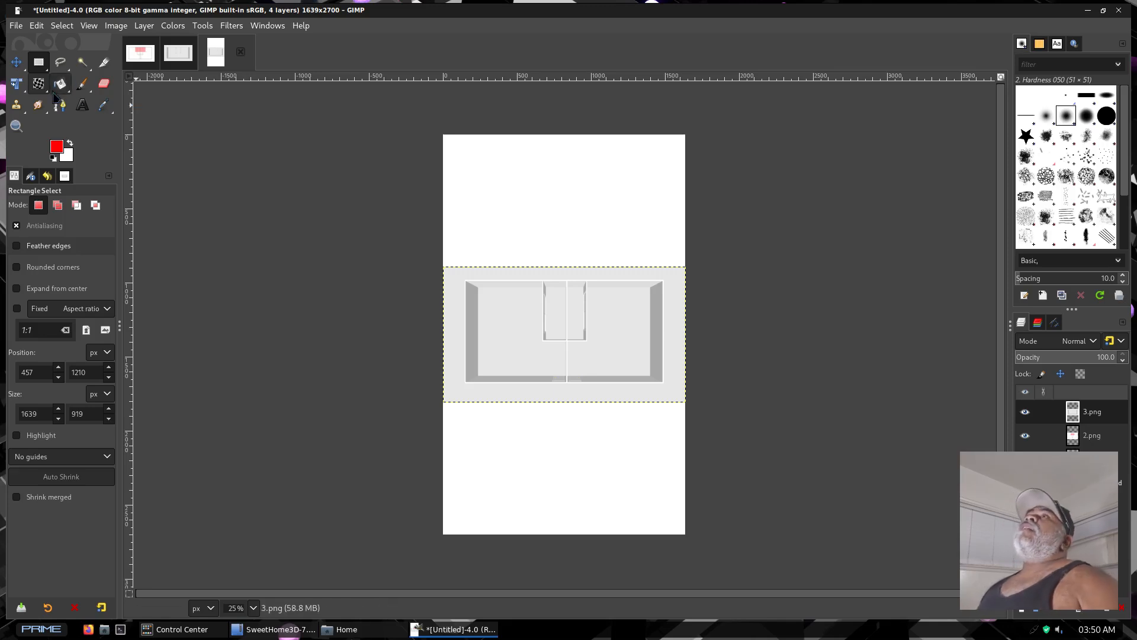
Move the layers into a vertical stack: plain plan at the page top, red-marked plan in the middle, 3D view at the bottom
{"action": "left_click", "coordinate": [16, 63]}
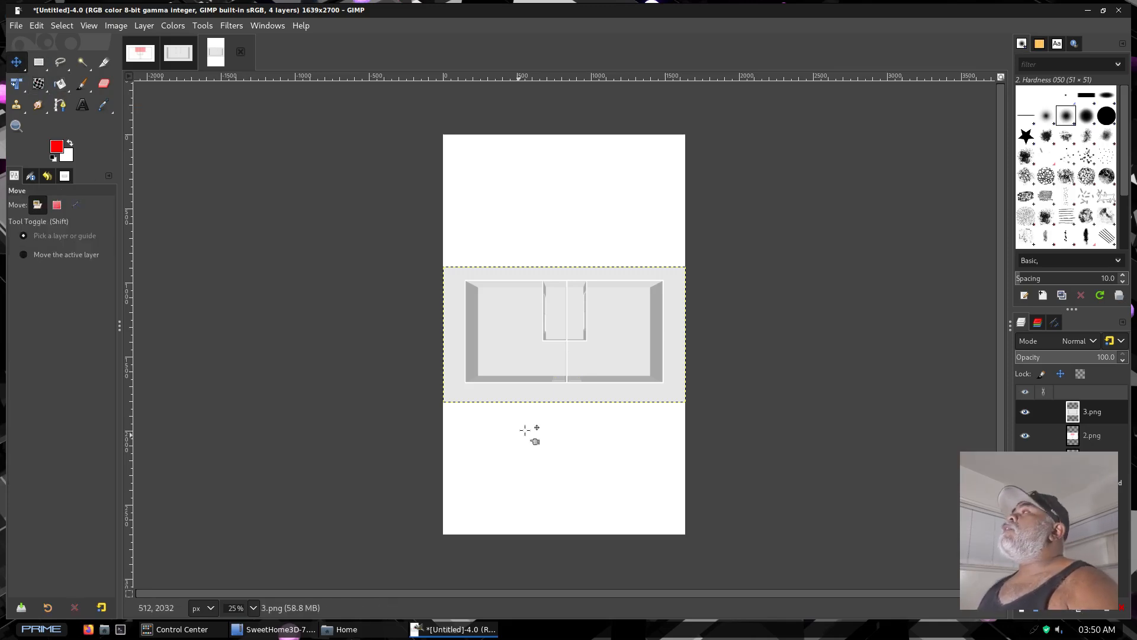
{"action": "left_click_drag", "start_coordinate": [579, 343], "coordinate": [582, 482]}
{"action": "left_click", "coordinate": [566, 316]}
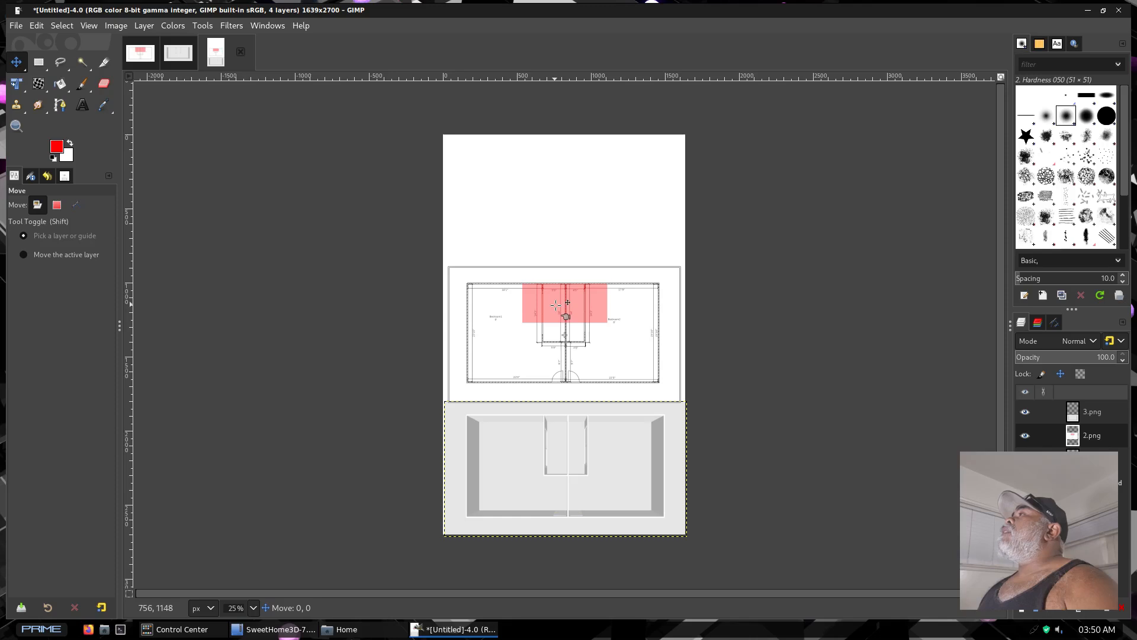
{"action": "left_click_drag", "start_coordinate": [566, 317], "coordinate": [565, 279]}
{"action": "left_click", "coordinate": [573, 390]}
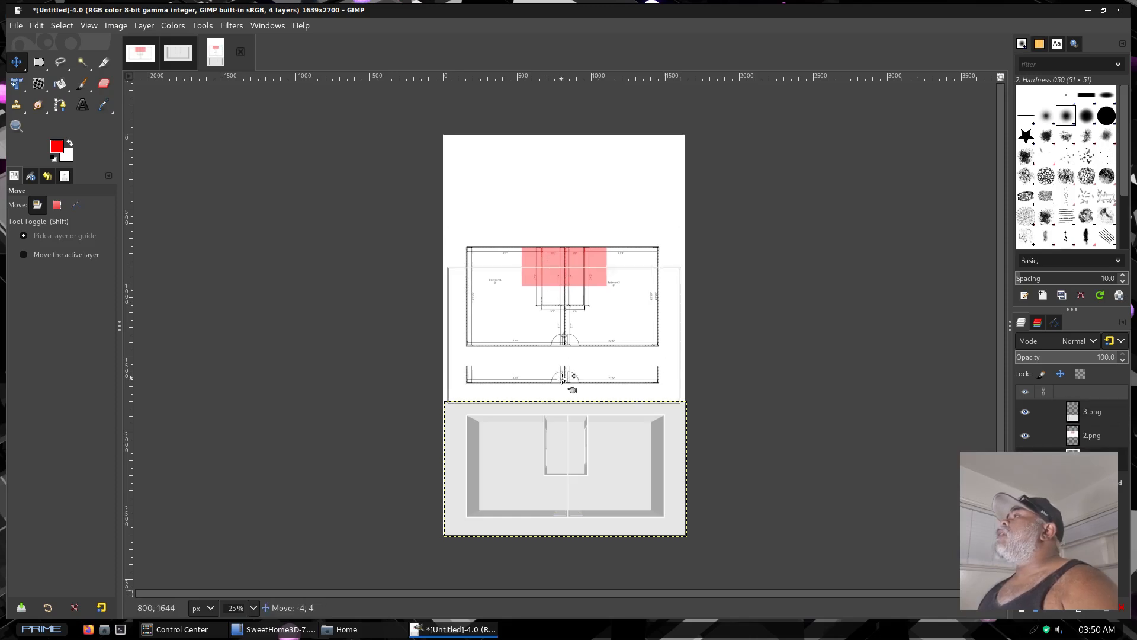
{"action": "left_click_drag", "start_coordinate": [572, 390], "coordinate": [572, 255]}
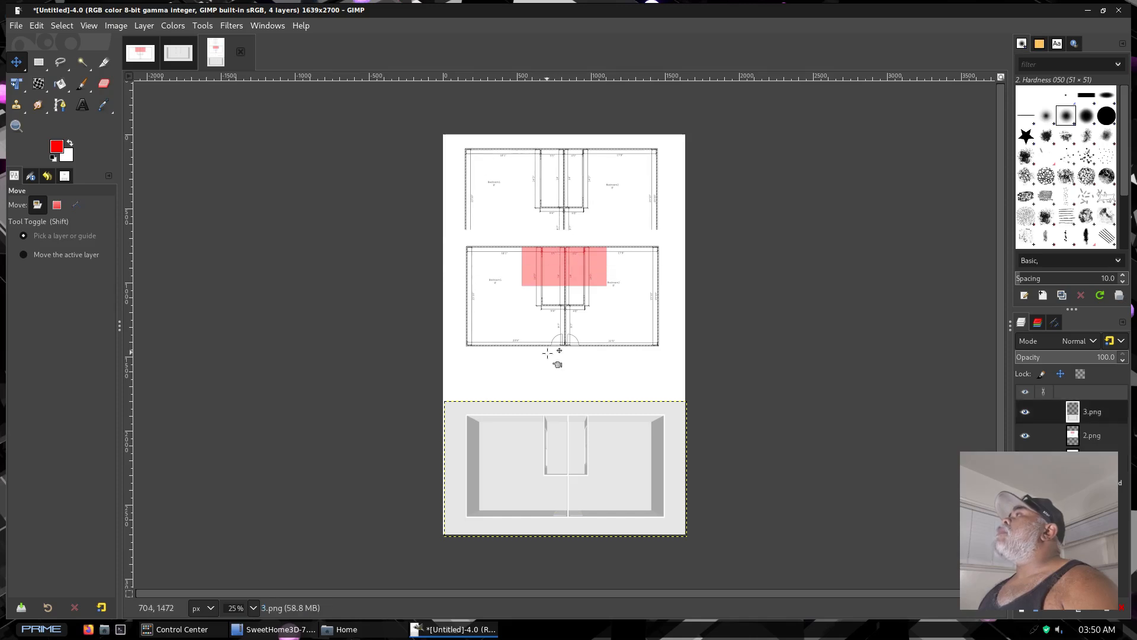
{"action": "left_click_drag", "start_coordinate": [560, 315], "coordinate": [558, 346]}
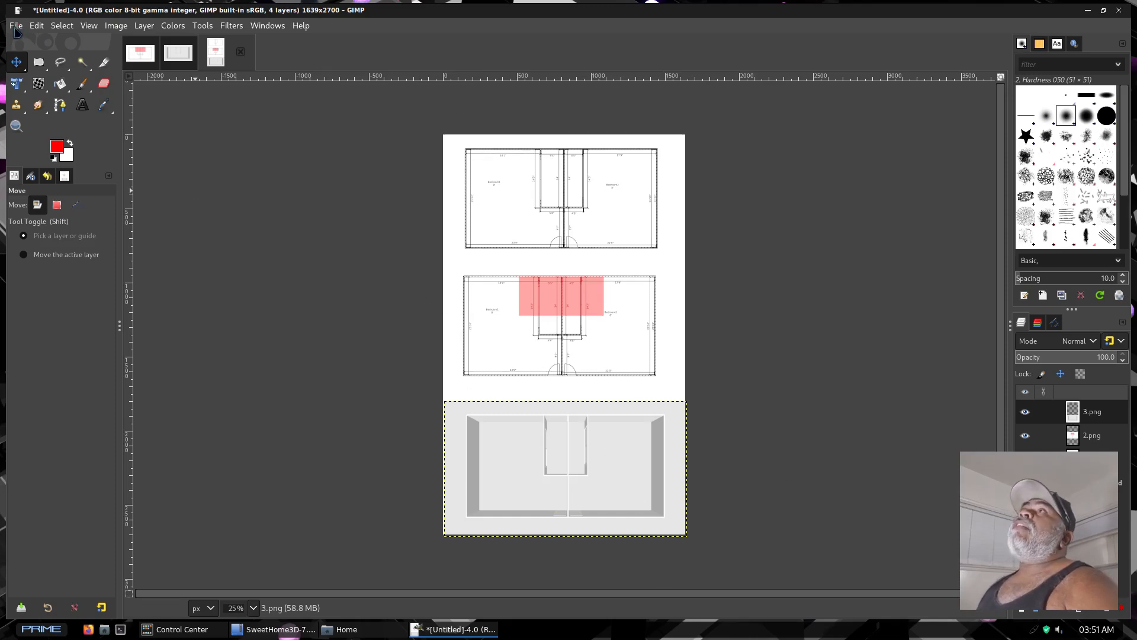
Export the combined page as final.pdf in the Pictures folder with the default PDF options
{"action": "left_click", "coordinate": [16, 26]}
{"action": "left_click", "coordinate": [37, 238]}
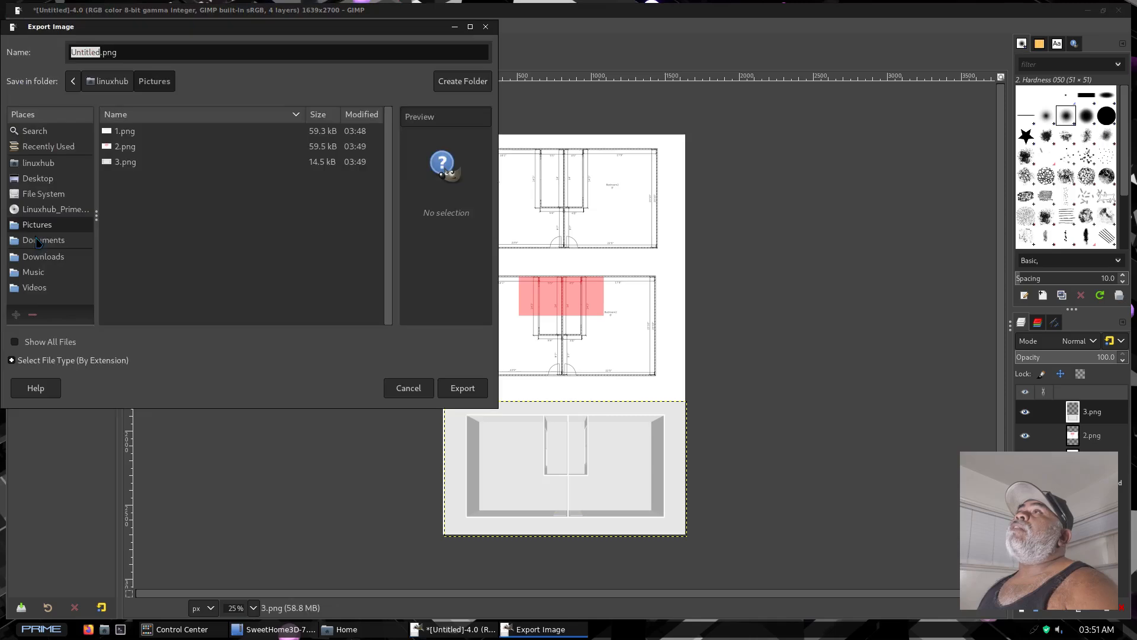
{"action": "triple_click", "coordinate": [104, 53]}
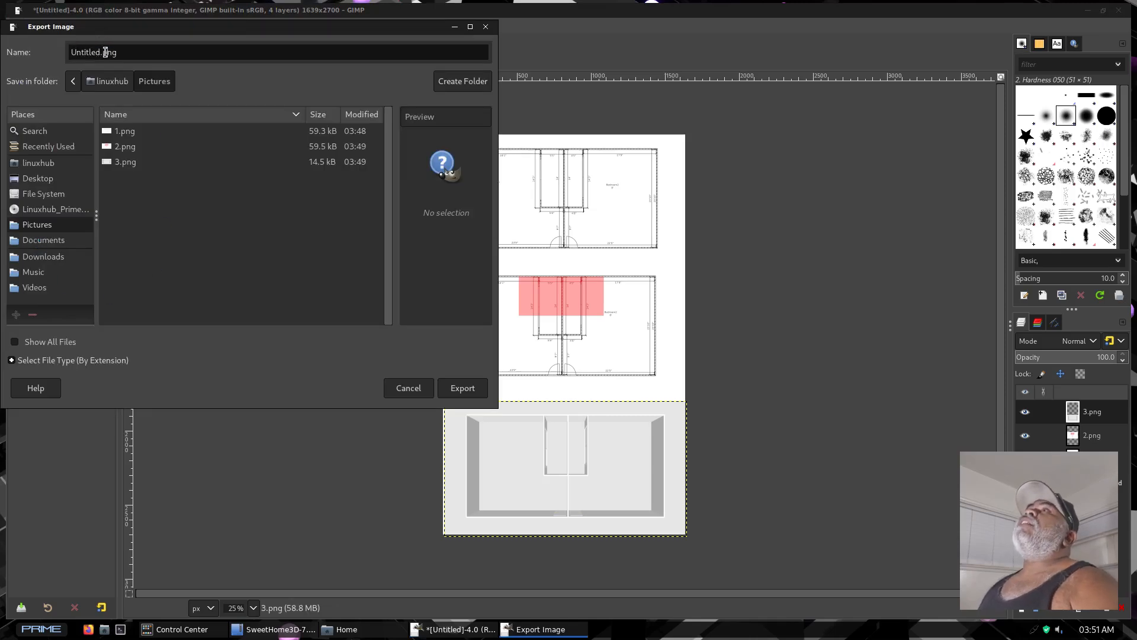
{"action": "type", "text": "fi"}
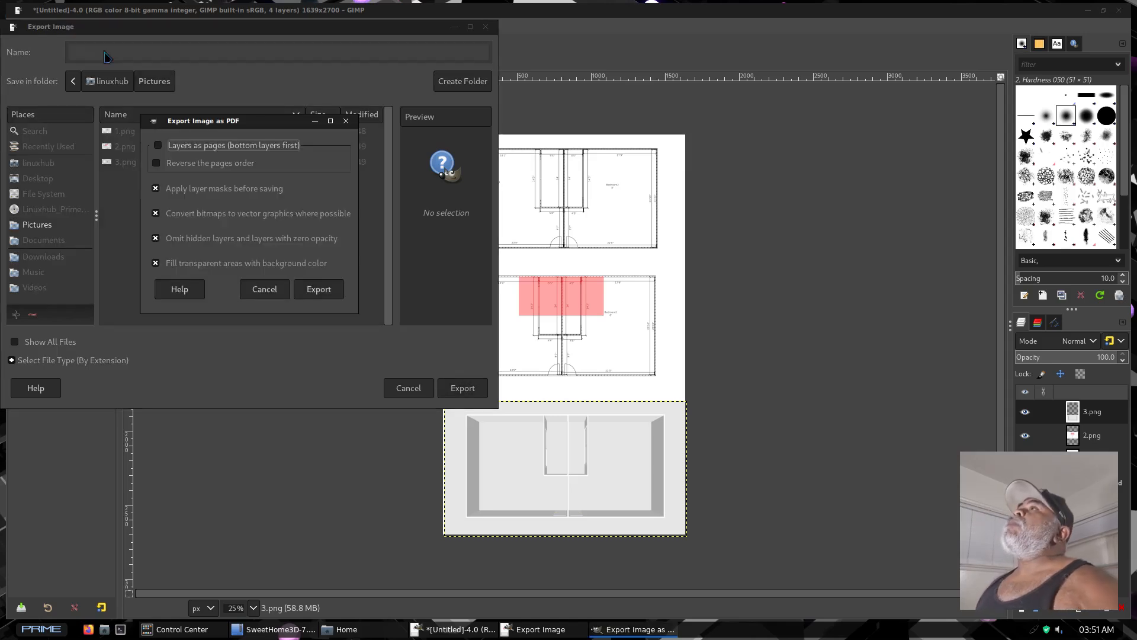
{"action": "key", "text": "Return"}
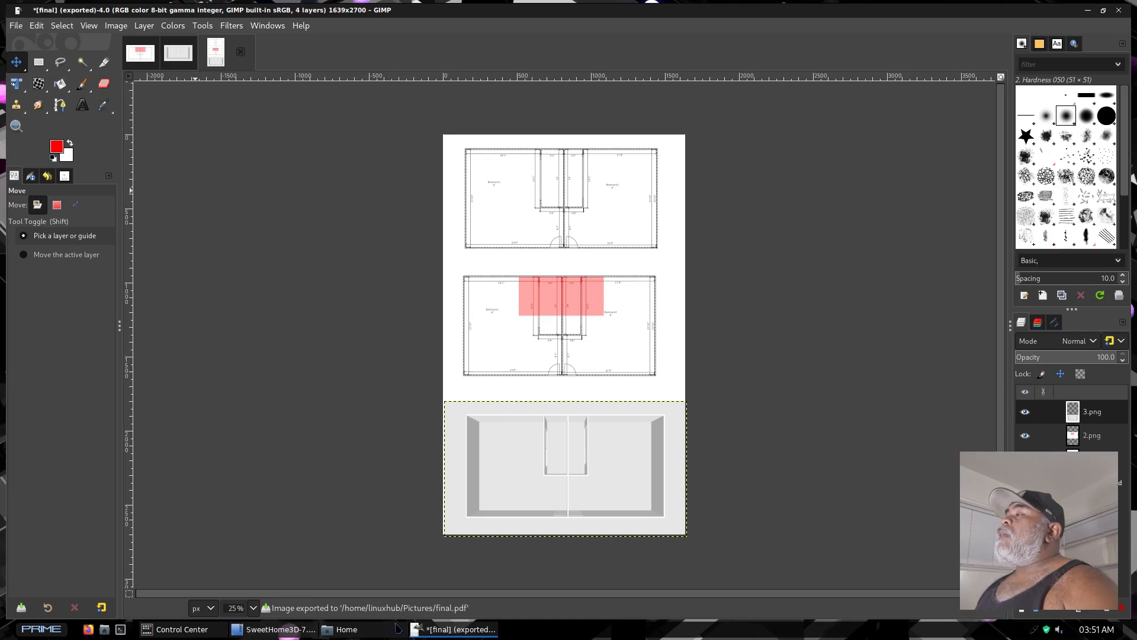
Switch to the file manager and open final.pdf from the Pictures folder
{"action": "left_click", "coordinate": [367, 632]}
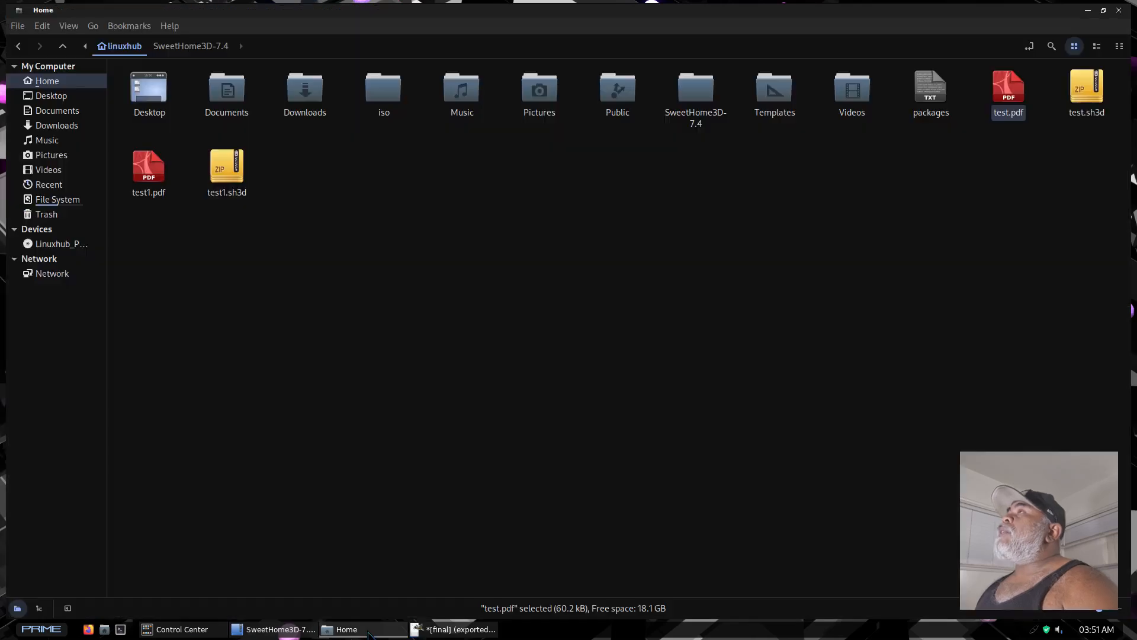
{"action": "double_click", "coordinate": [544, 99]}
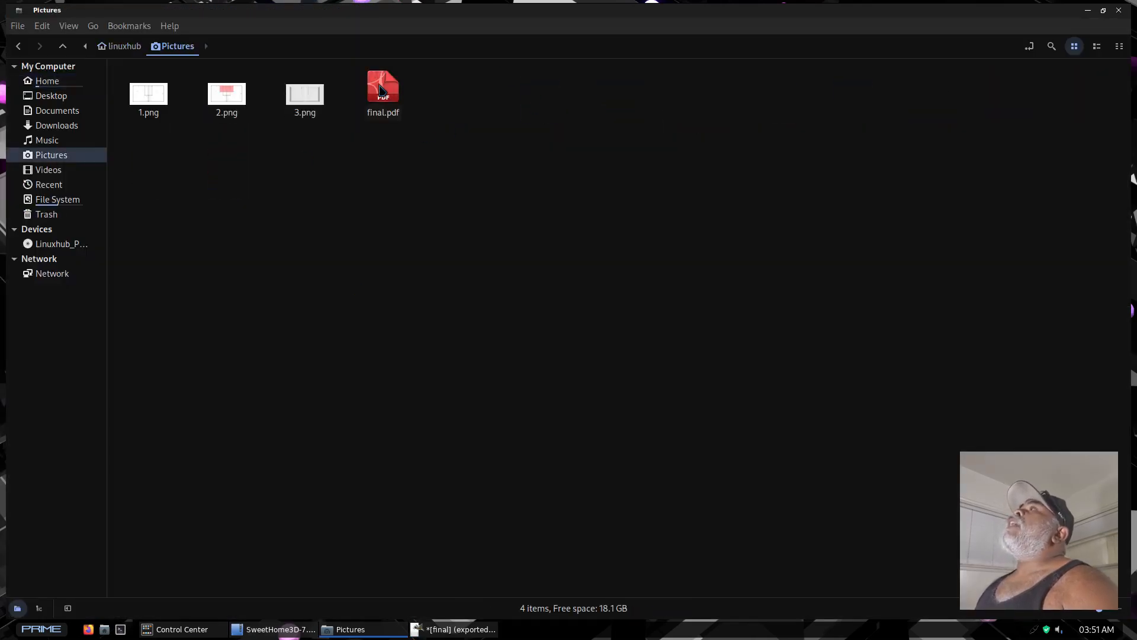
{"action": "double_click", "coordinate": [382, 89]}
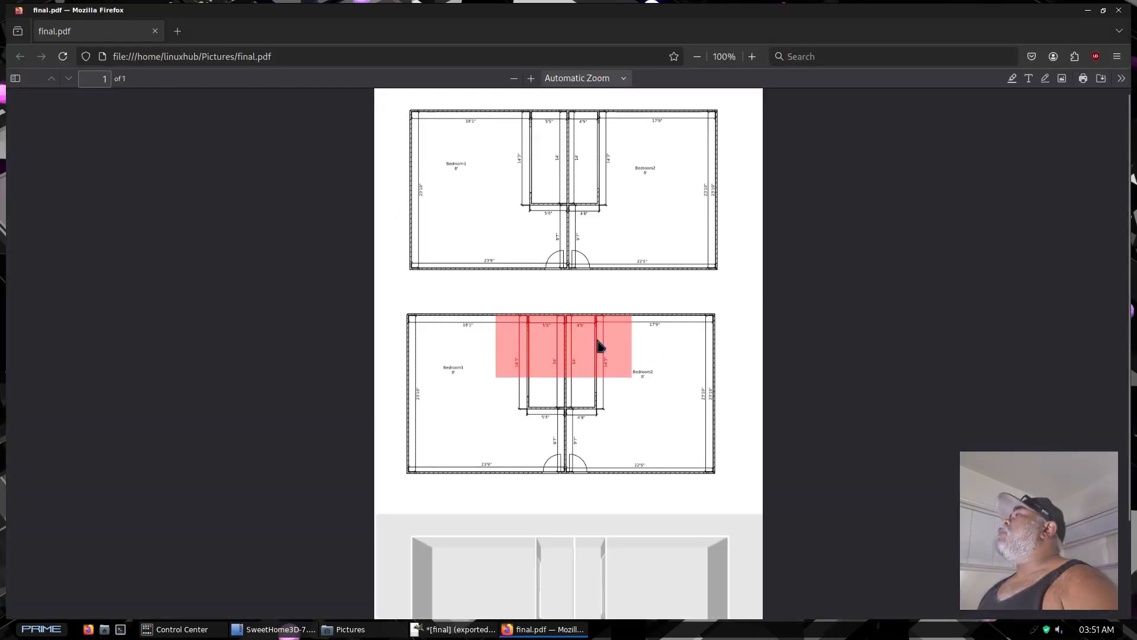
Examine the full final.pdf page, comparing the plain plan, the red-marked plan and the 3D view
{"action": "scroll", "coordinate": [669, 301], "scroll_direction": "down", "scroll_amount": 2}
{"action": "scroll", "coordinate": [654, 325], "scroll_direction": "up", "scroll_amount": 2}
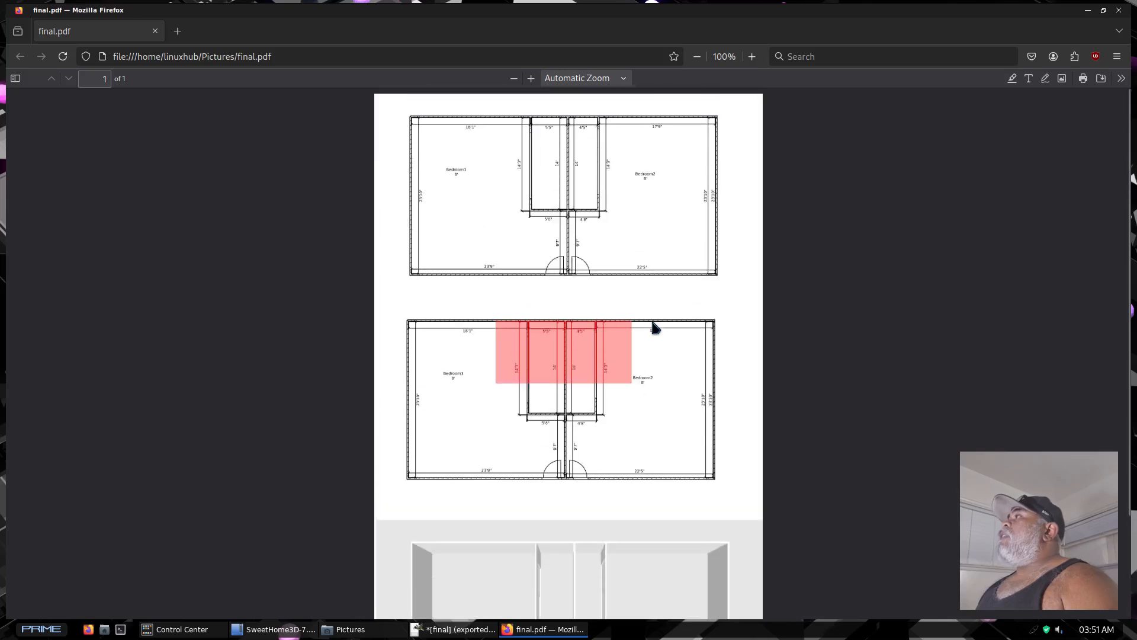
{"action": "scroll", "coordinate": [647, 311], "scroll_direction": "down", "scroll_amount": 2}
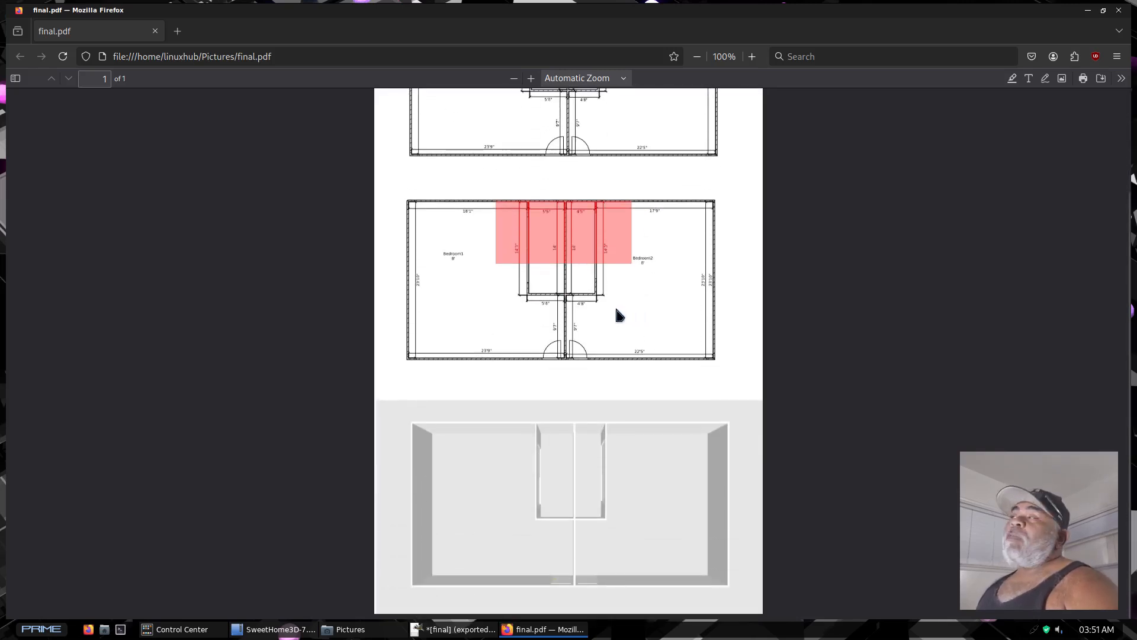
{"action": "scroll", "coordinate": [622, 316], "scroll_direction": "up", "scroll_amount": 2}
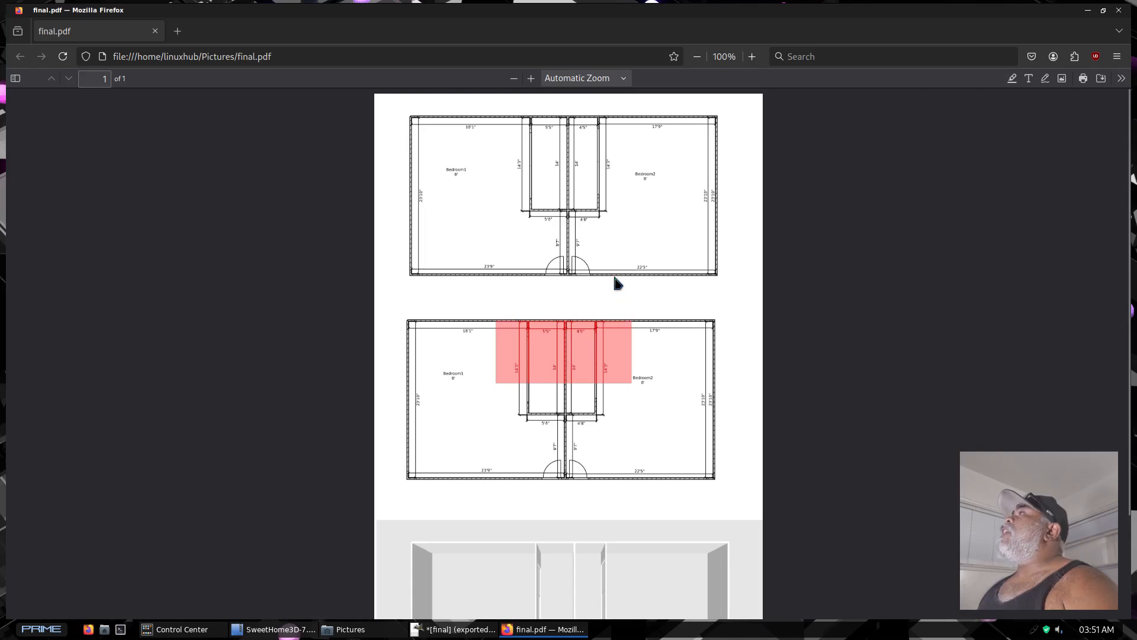
{"action": "scroll", "coordinate": [616, 283], "scroll_direction": "down", "scroll_amount": 2}
{"action": "scroll", "coordinate": [603, 322], "scroll_direction": "up", "scroll_amount": 2}
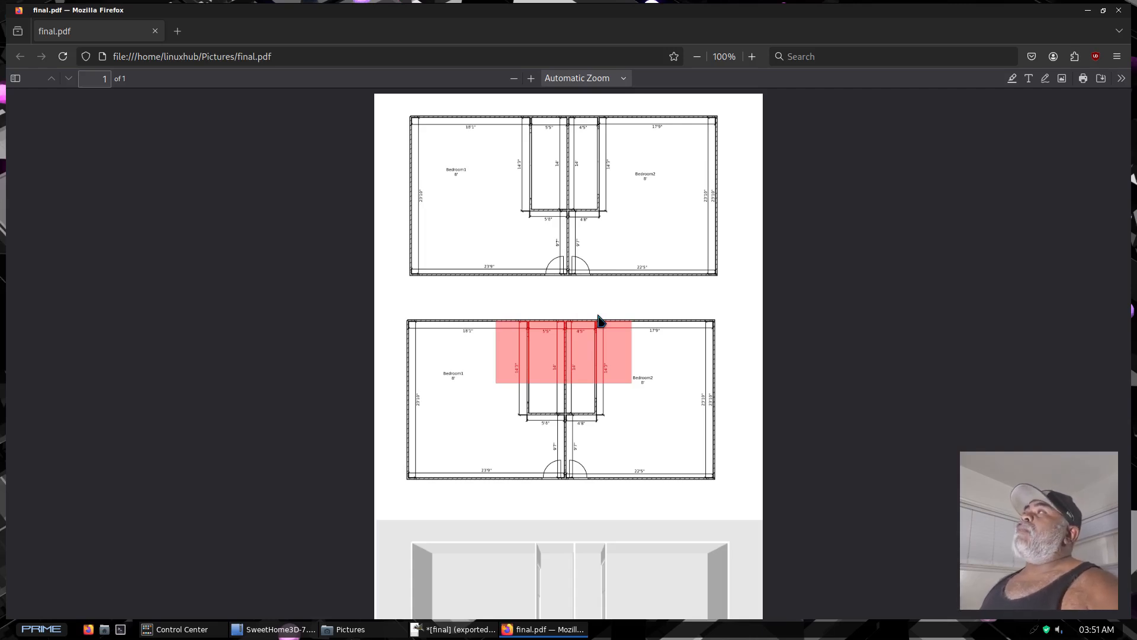
{"action": "scroll", "coordinate": [586, 471], "scroll_direction": "down", "scroll_amount": 2}
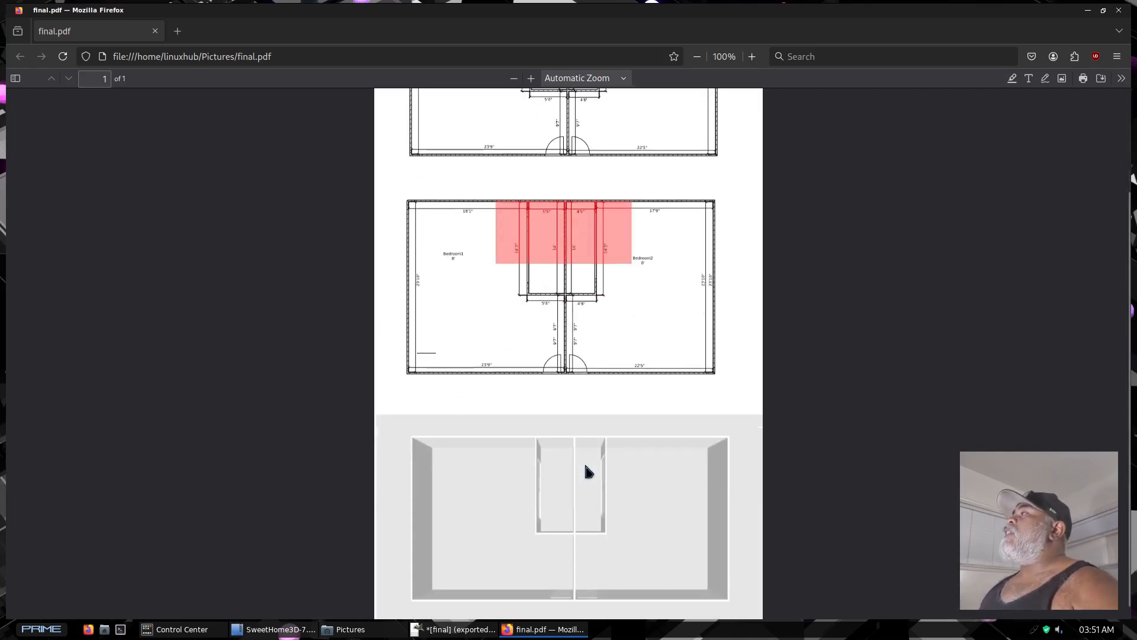
{"action": "scroll", "coordinate": [653, 503], "scroll_direction": "up", "scroll_amount": 2}
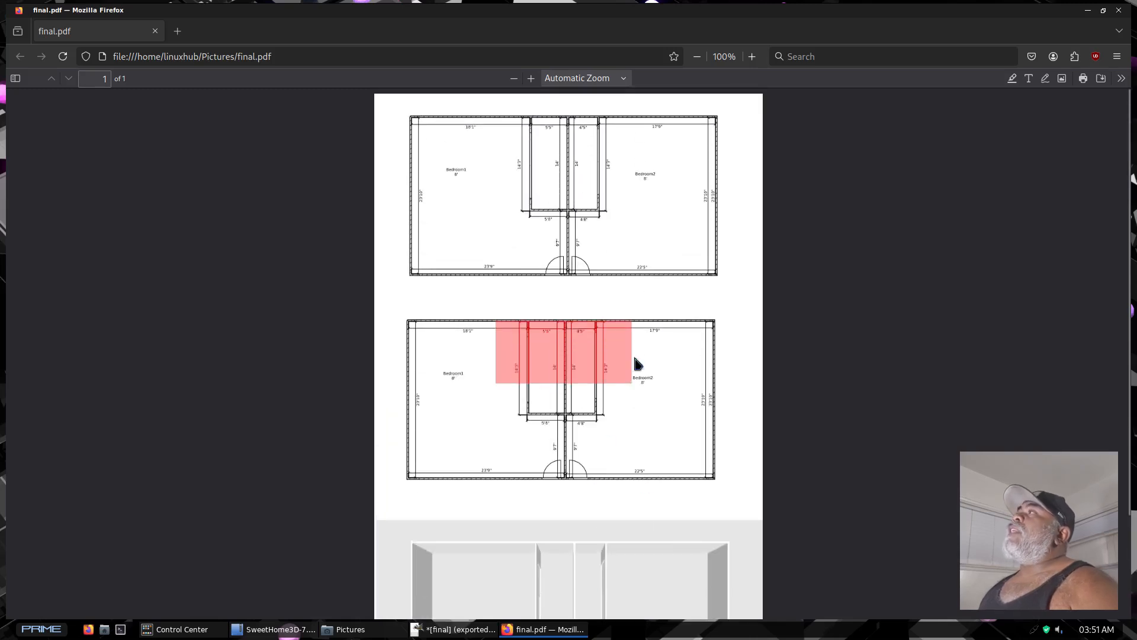
{"action": "scroll", "coordinate": [726, 311], "scroll_direction": "down", "scroll_amount": 2}
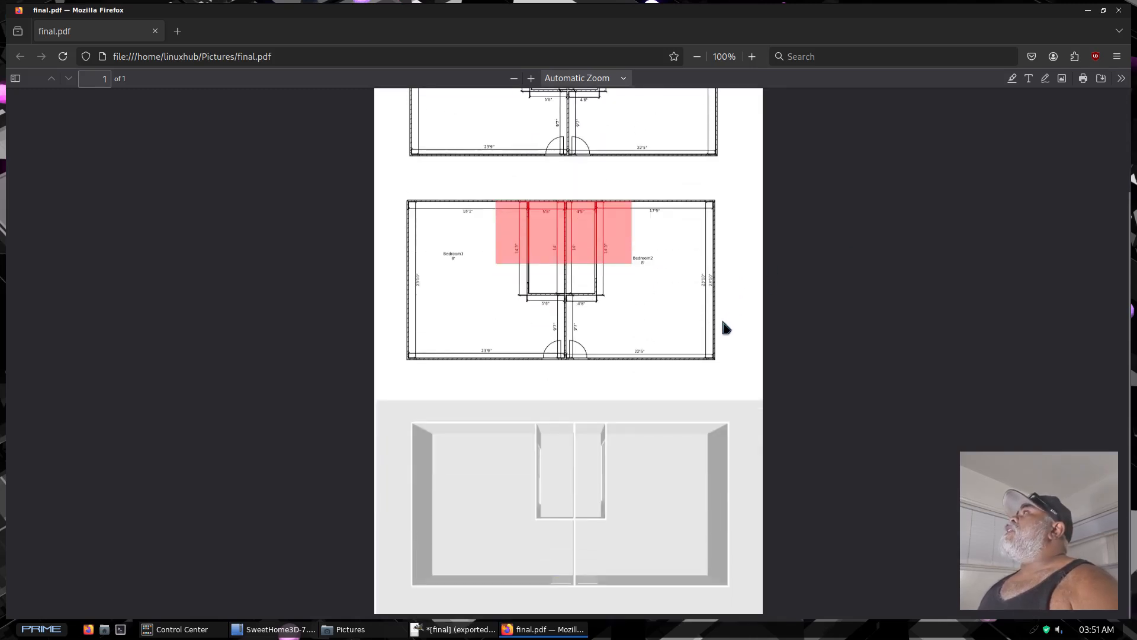
{"action": "scroll", "coordinate": [722, 320], "scroll_direction": "up", "scroll_amount": 2}
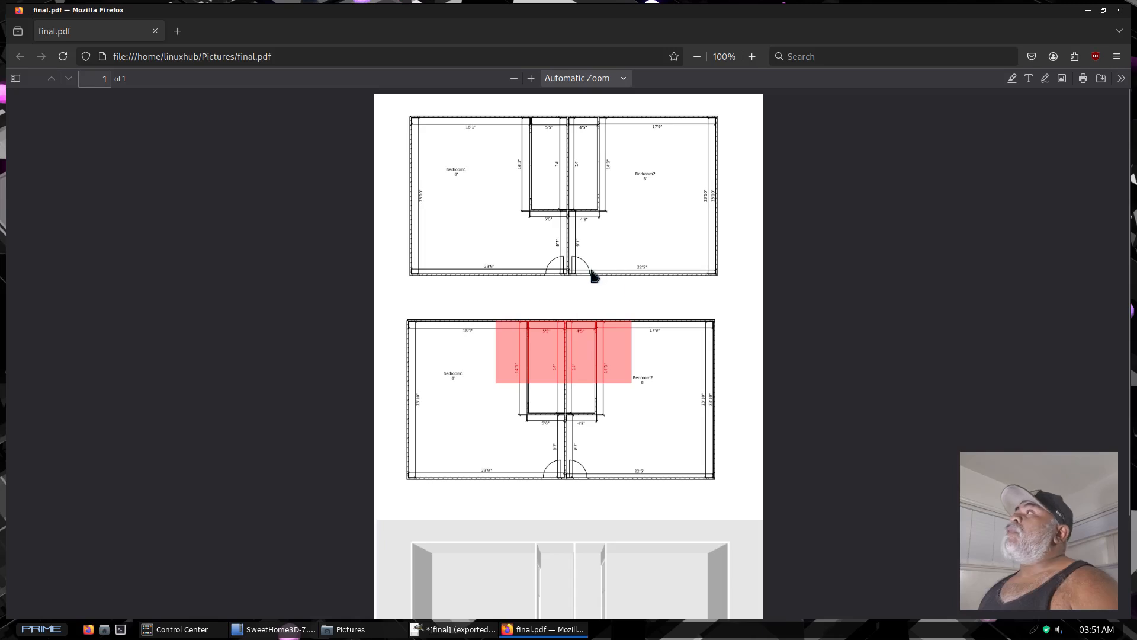
{"action": "scroll", "coordinate": [687, 397], "scroll_direction": "down", "scroll_amount": 2}
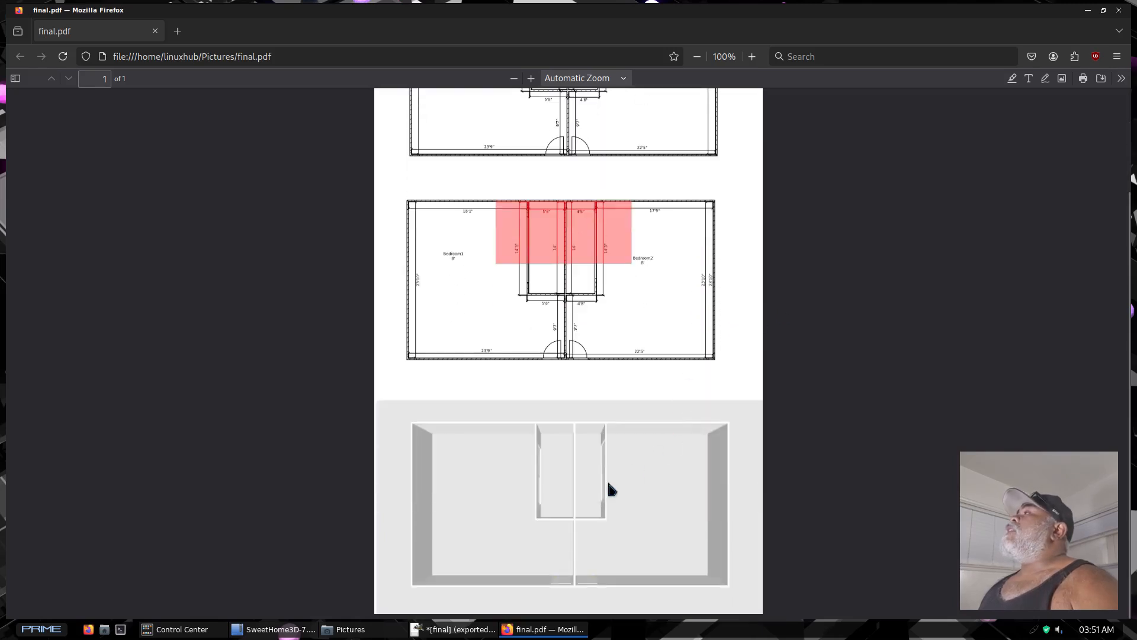
{"action": "scroll", "coordinate": [574, 425], "scroll_direction": "up", "scroll_amount": 2}
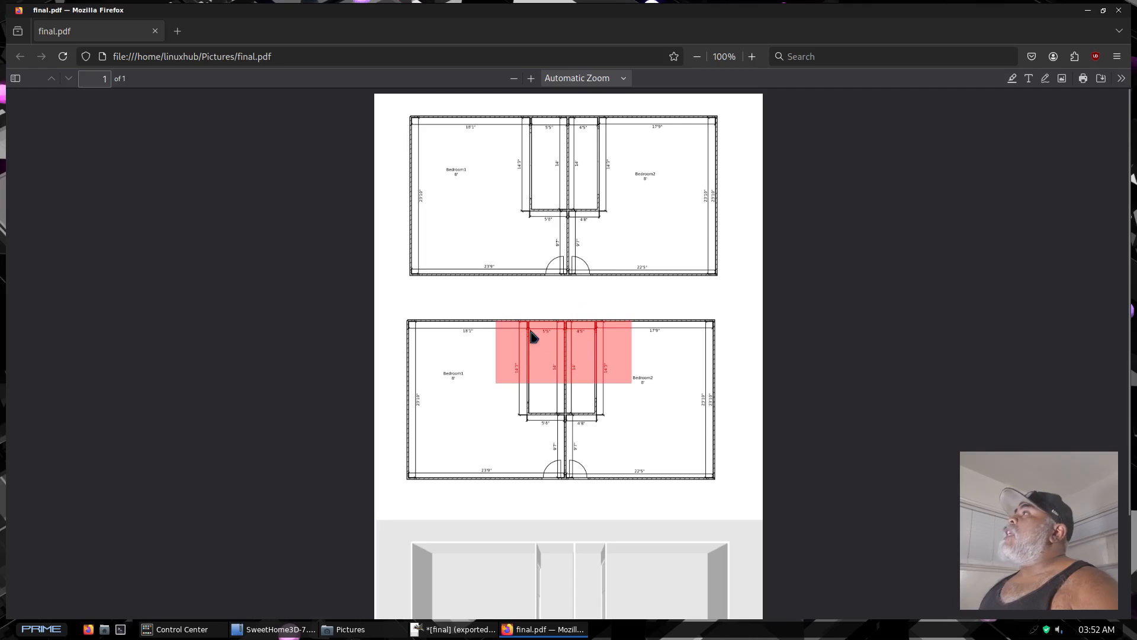
{"action": "scroll", "coordinate": [557, 290], "scroll_direction": "down", "scroll_amount": 2}
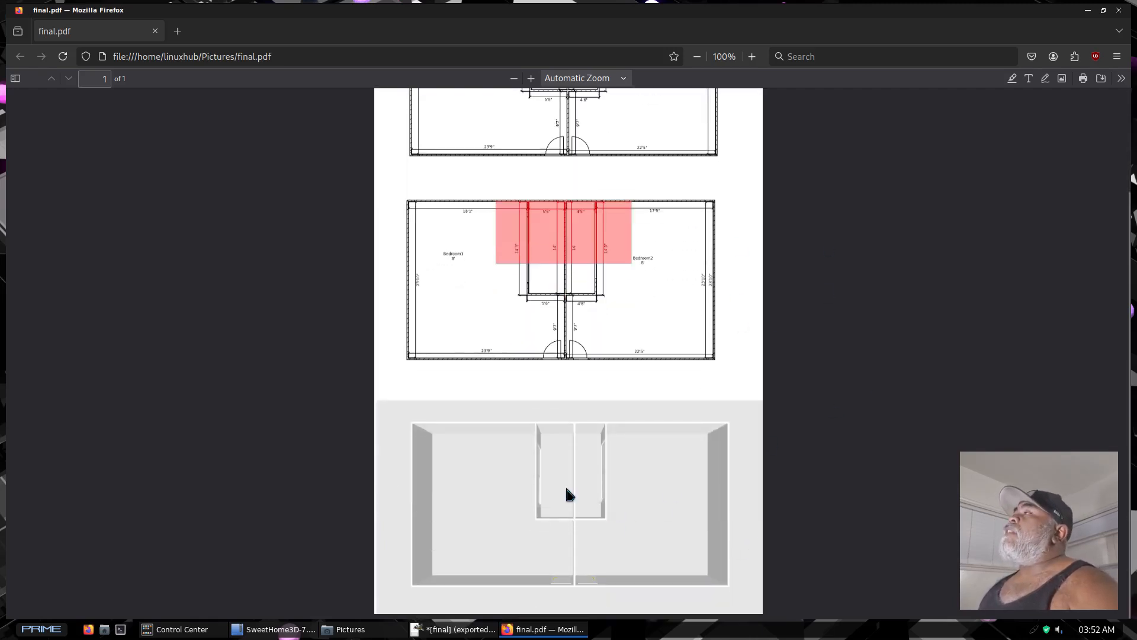
{"action": "scroll", "coordinate": [567, 494], "scroll_direction": "up", "scroll_amount": 2}
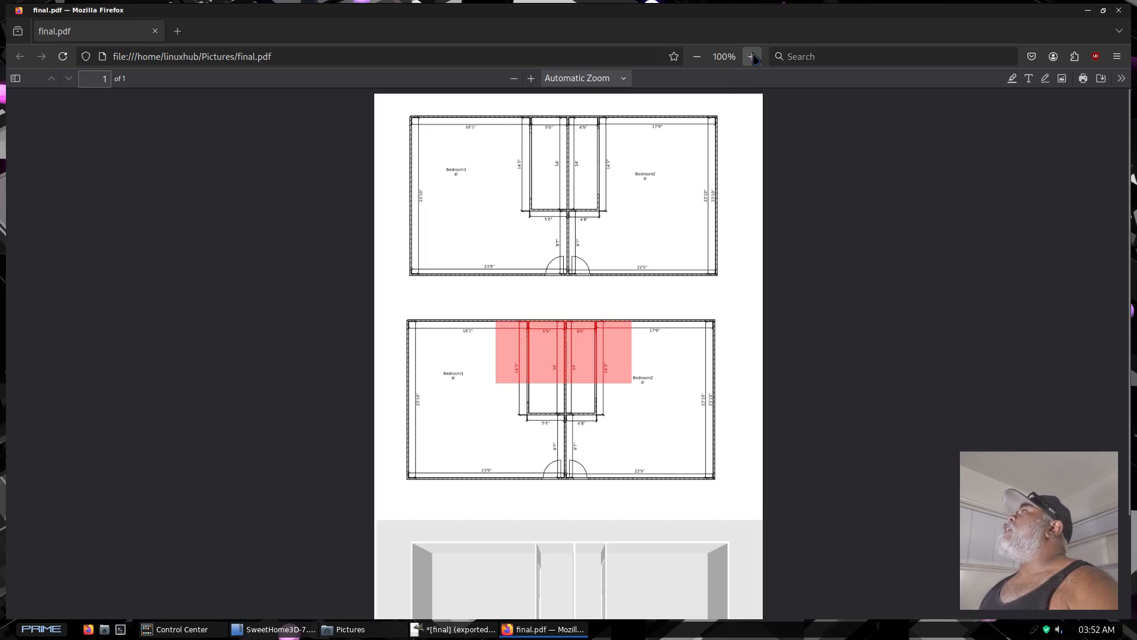
Enlarge the PDF to 280%, examine the dimensions and room labels on both plans and the 3D view, and close the document
{"action": "scroll", "coordinate": [694, 307], "scroll_direction": "up", "scroll_amount": 5, "text": "ctrl"}
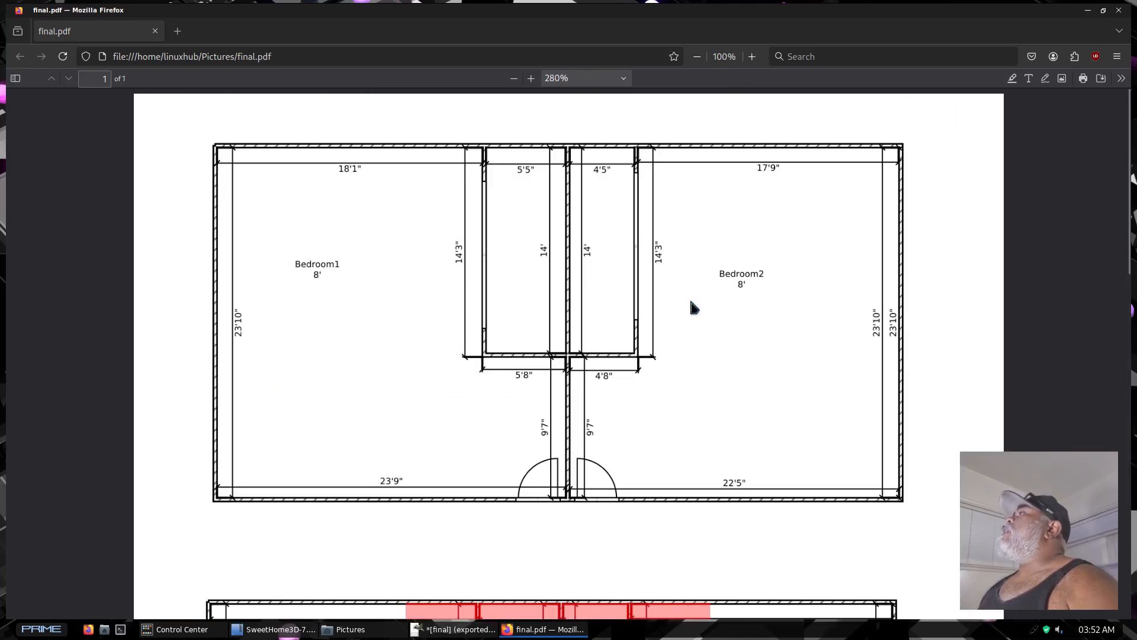
{"action": "scroll", "coordinate": [690, 302], "scroll_direction": "down", "scroll_amount": 4}
{"action": "scroll", "coordinate": [686, 303], "scroll_direction": "up", "scroll_amount": 4}
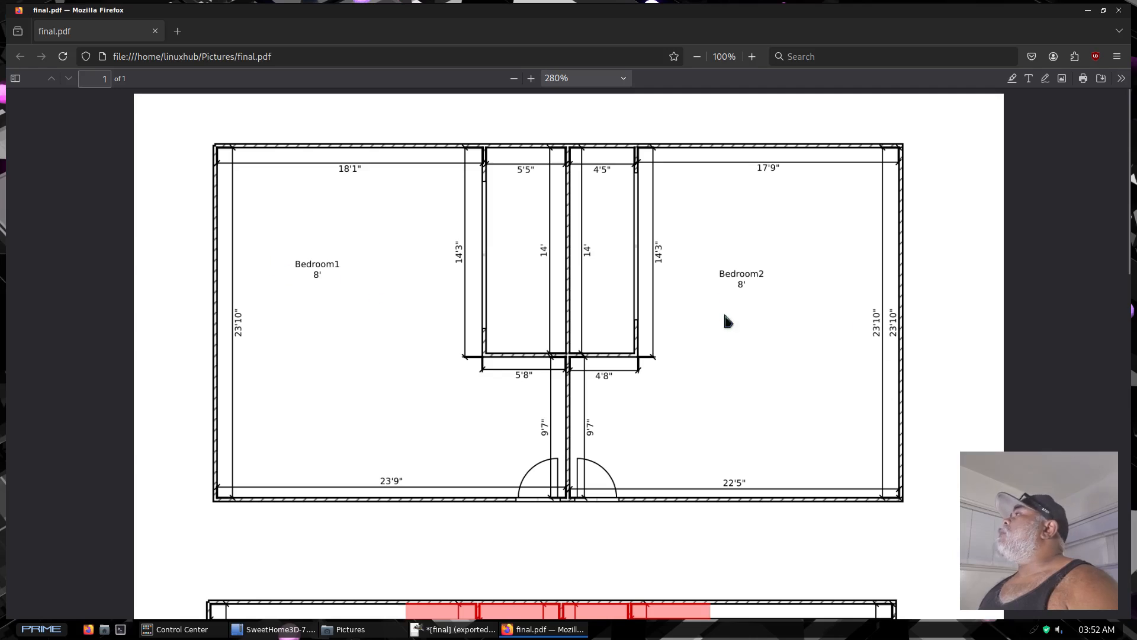
{"action": "scroll", "coordinate": [417, 371], "scroll_direction": "down", "scroll_amount": 7}
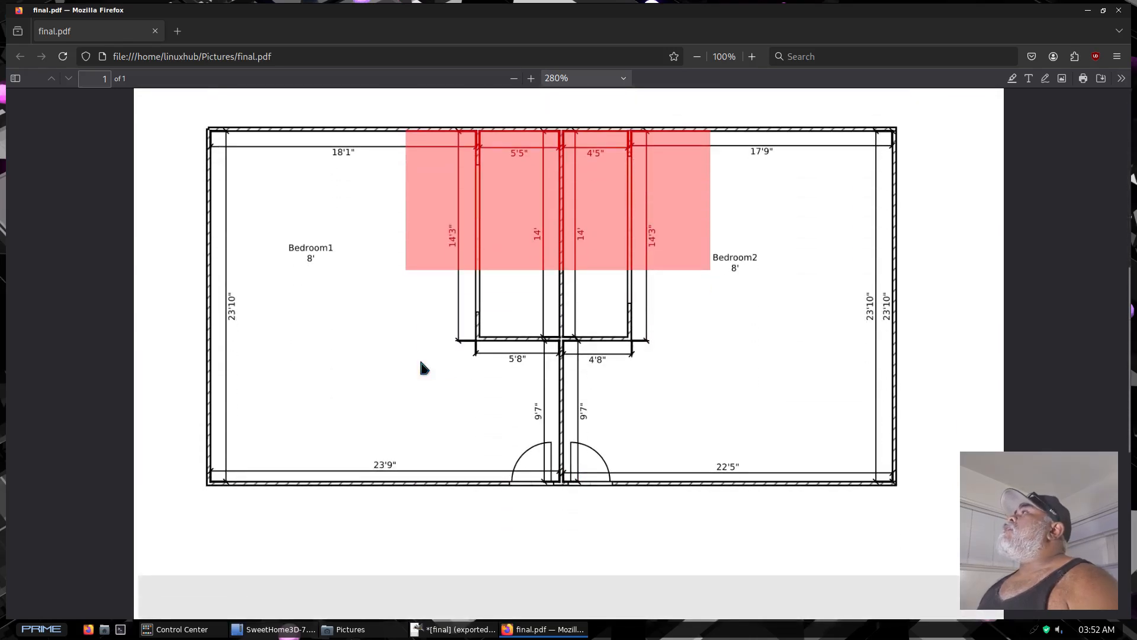
{"action": "scroll", "coordinate": [421, 364], "scroll_direction": "up", "scroll_amount": 1}
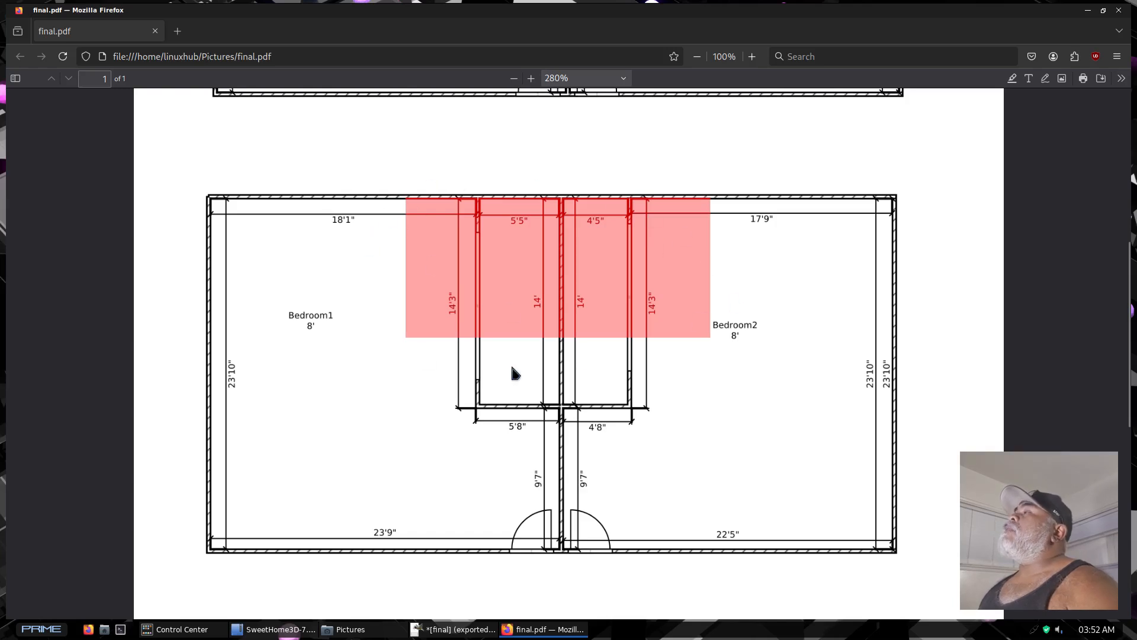
{"action": "scroll", "coordinate": [514, 373], "scroll_direction": "down", "scroll_amount": 10}
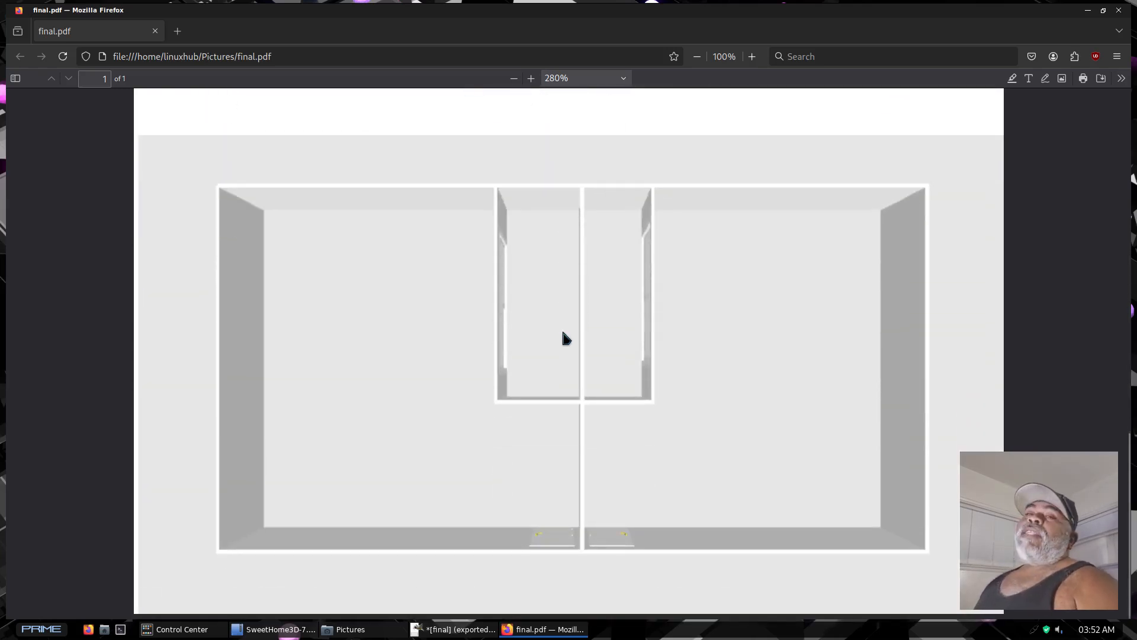
{"action": "scroll", "coordinate": [619, 345], "scroll_direction": "up", "scroll_amount": 15}
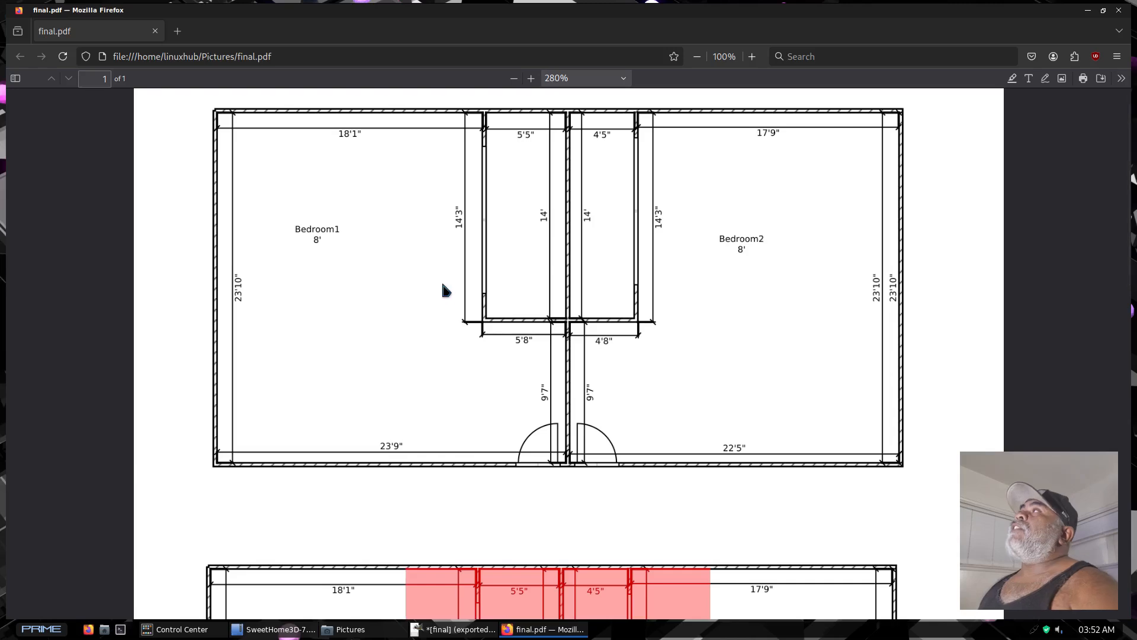
{"action": "scroll", "coordinate": [450, 290], "scroll_direction": "down", "scroll_amount": 15}
{"action": "scroll", "coordinate": [489, 266], "scroll_direction": "up", "scroll_amount": 10}
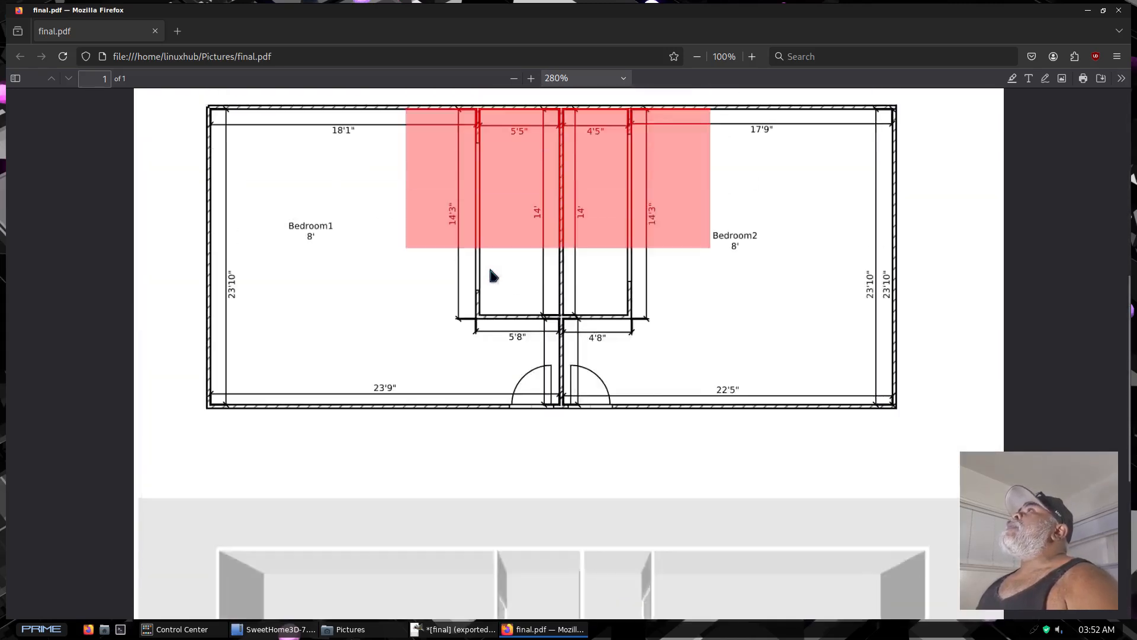
{"action": "left_click", "coordinate": [1119, 10]}
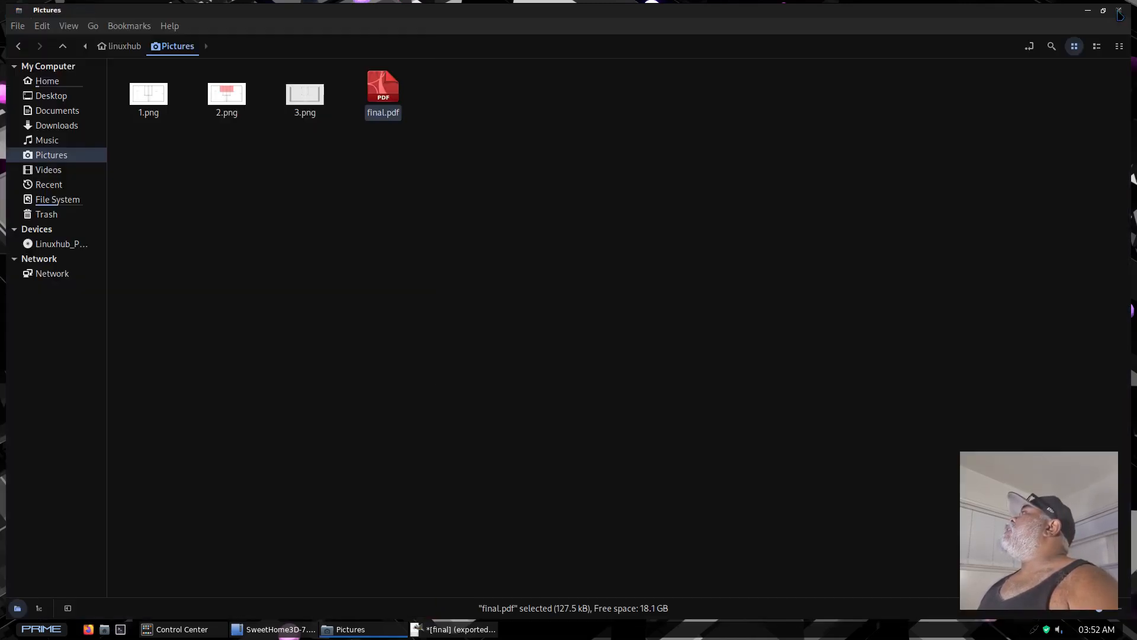
Copy the SweetHome3D-Java3D-1_5_2 script from the SweetHome3D-7.4 folder in Home
{"action": "left_click", "coordinate": [47, 81]}
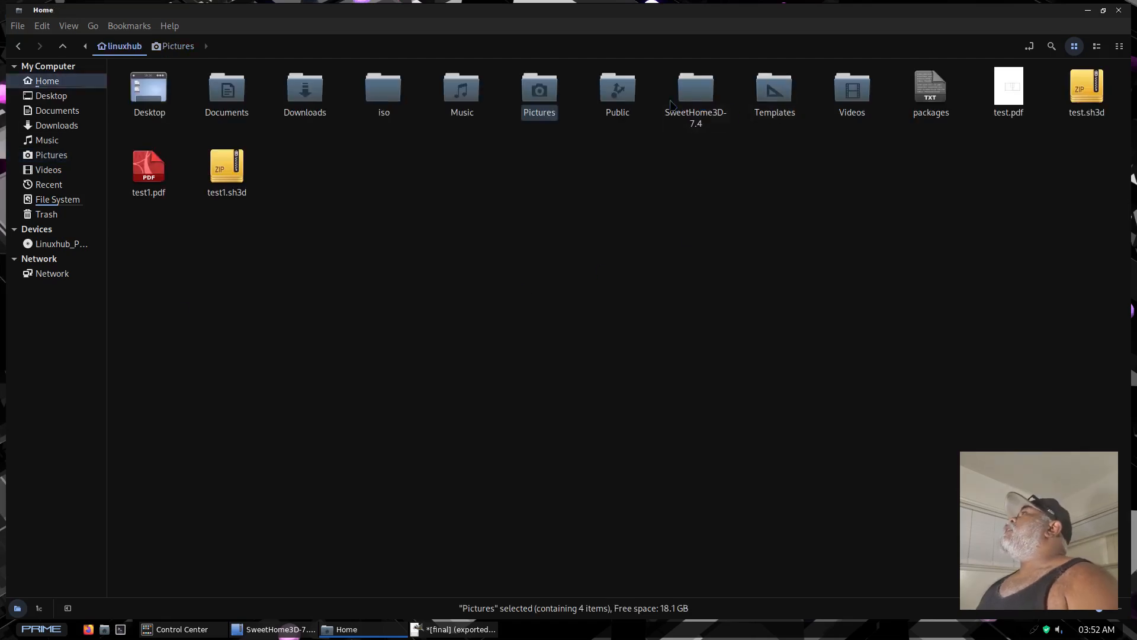
{"action": "double_click", "coordinate": [696, 92]}
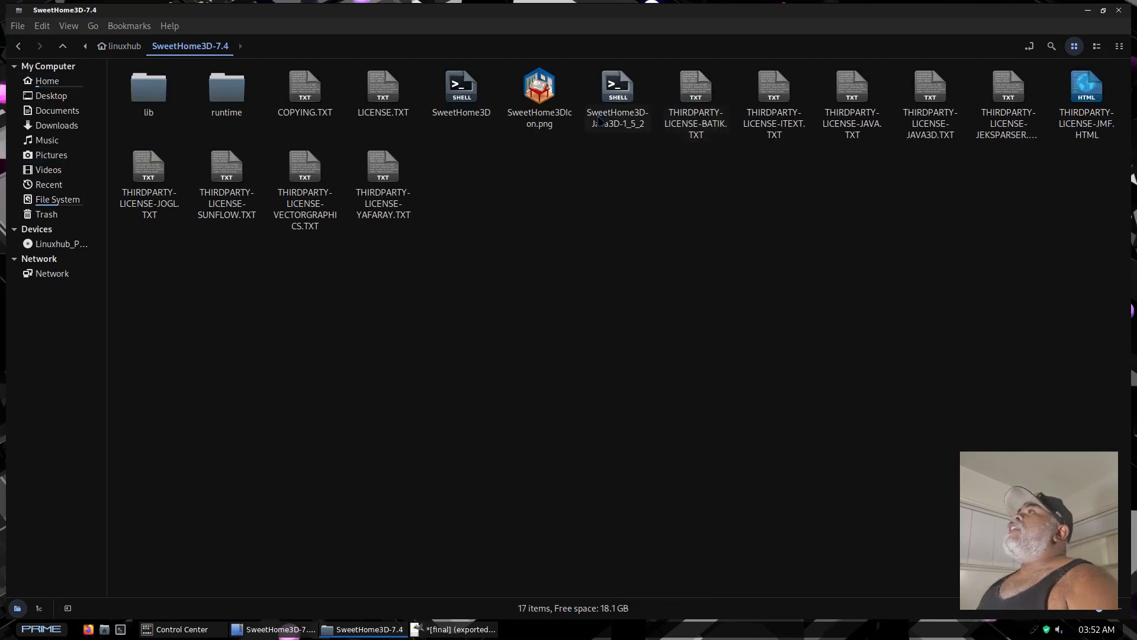
{"action": "right_click", "coordinate": [619, 96]}
{"action": "left_click", "coordinate": [647, 164]}
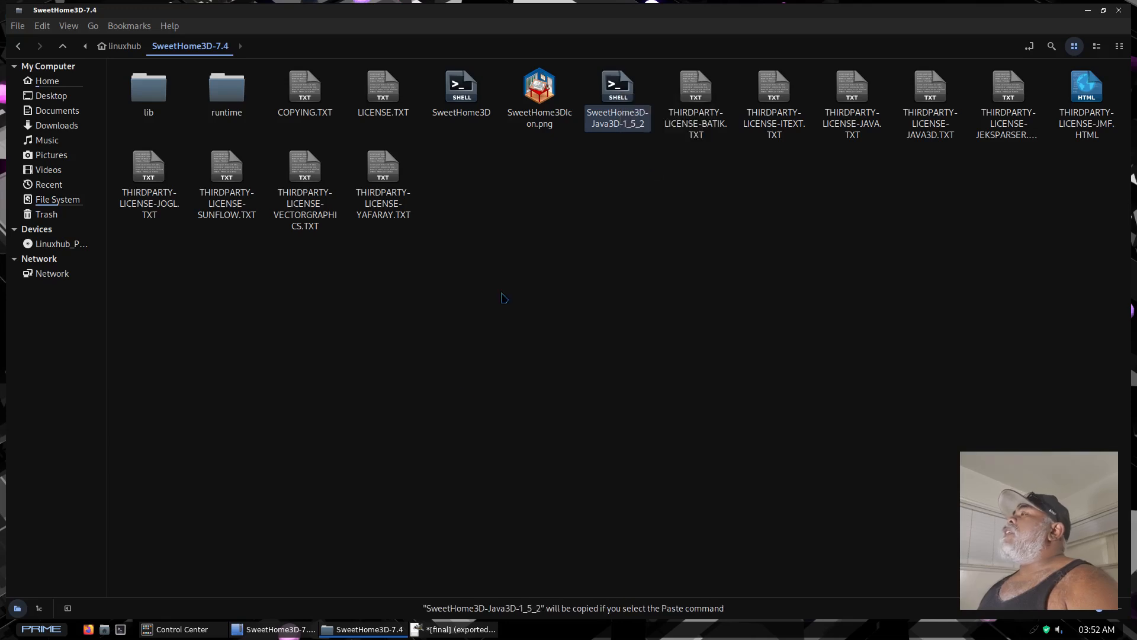
Open a terminal, paste the copied script's path and run it to launch Sweet Home 3D
{"action": "left_click", "coordinate": [120, 629]}
{"action": "right_click", "coordinate": [262, 362]}
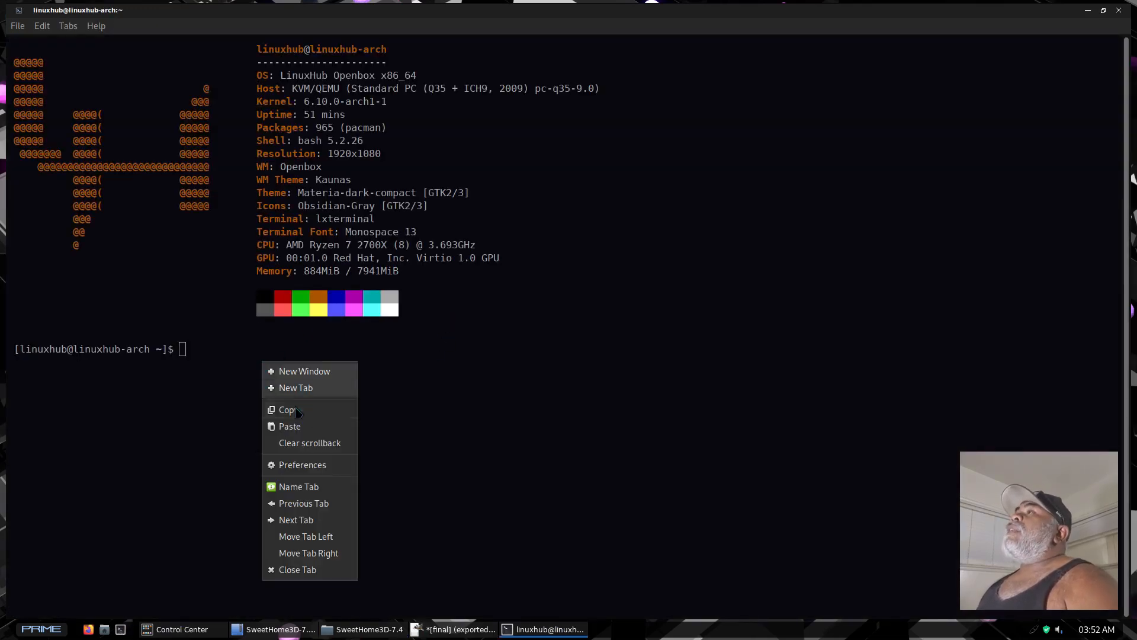
{"action": "left_click", "coordinate": [304, 426]}
{"action": "key", "text": "Return"}
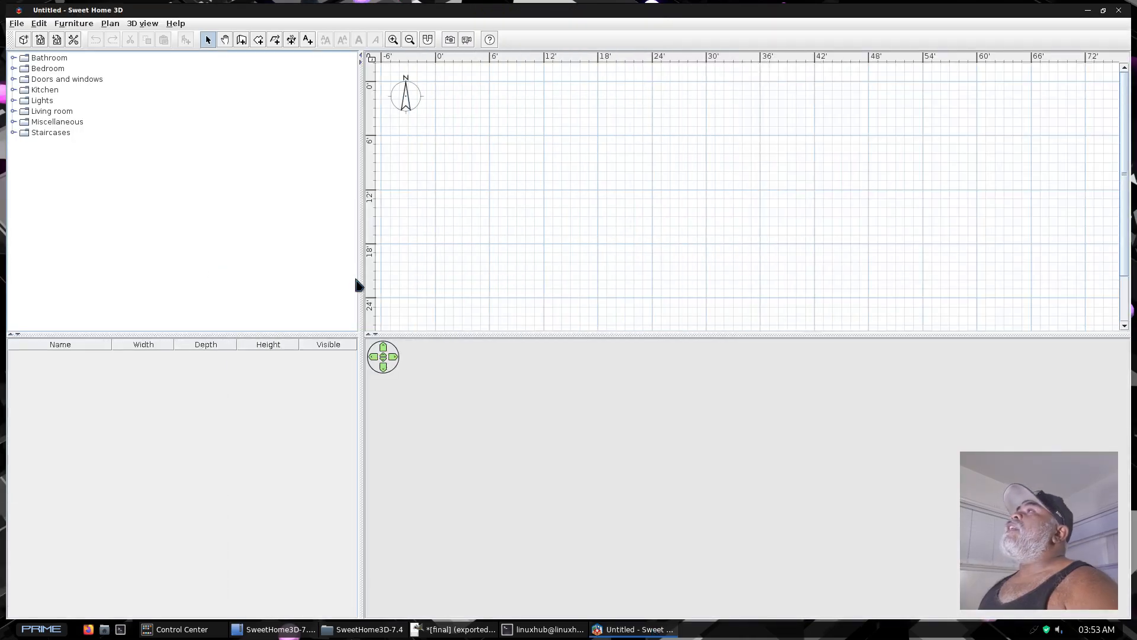
Enlarge the floor plan area by narrowing the furniture catalog and list and reducing the height of the 3D view
{"action": "left_click_drag", "start_coordinate": [355, 295], "coordinate": [152, 319]}
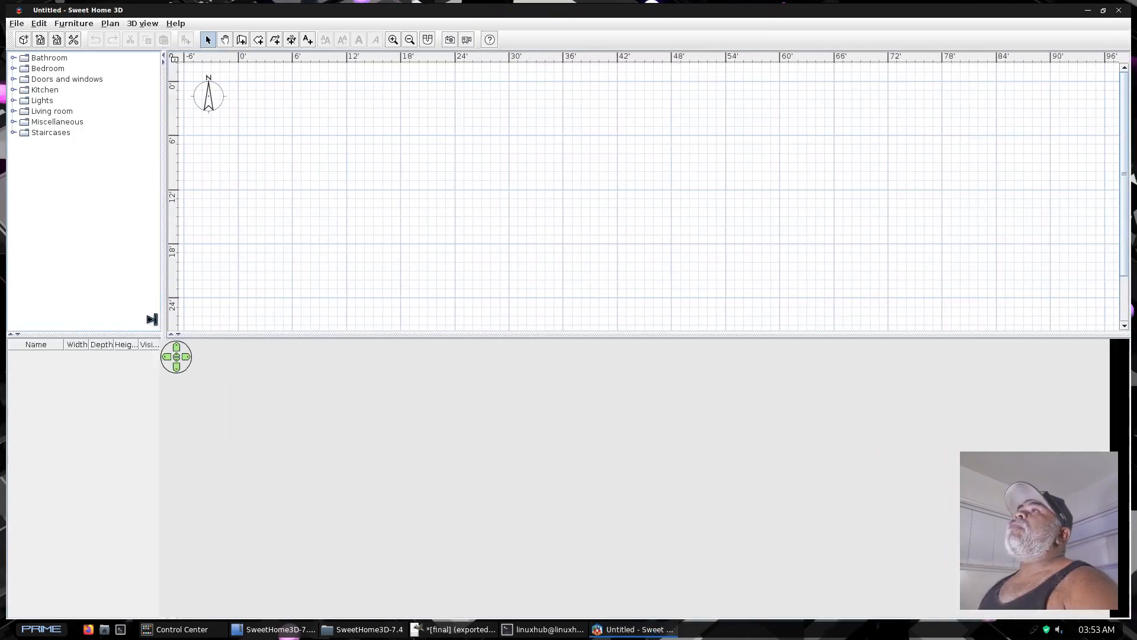
{"action": "left_click_drag", "start_coordinate": [525, 335], "coordinate": [524, 537]}
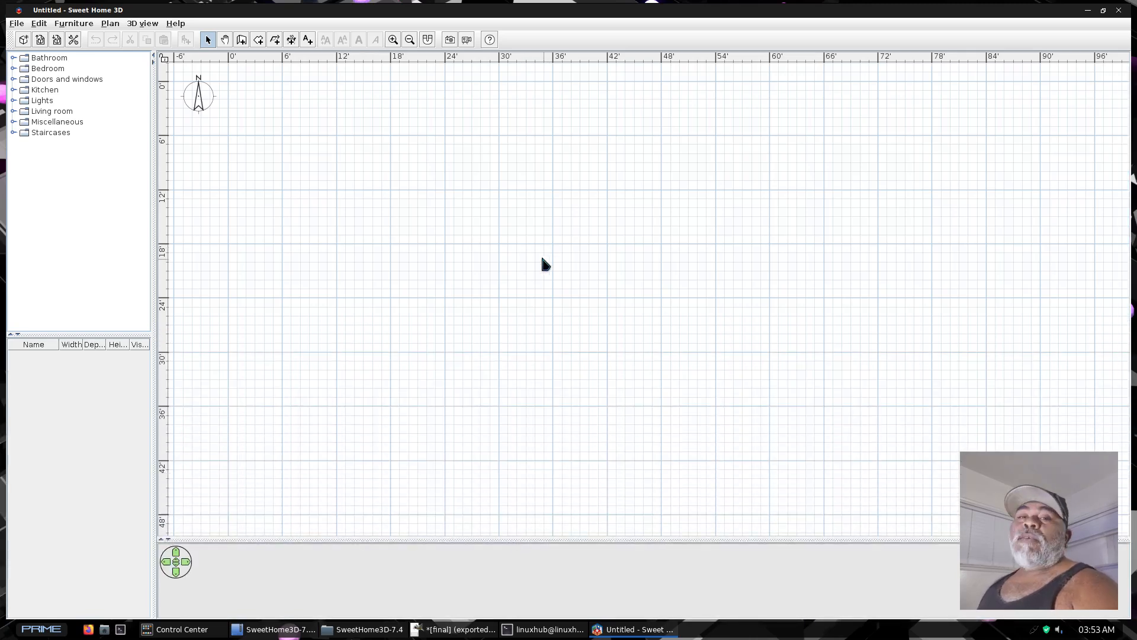